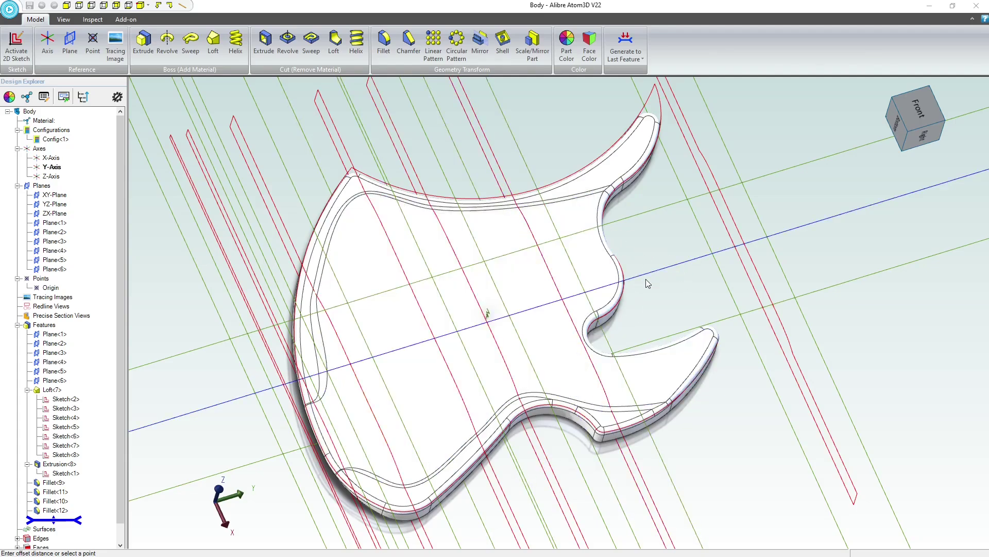
# Start a reference plane parallel to the ZX-Plane and offset it 9 inches toward the body's horns
pyautogui.scroll(-5, 649, 281)
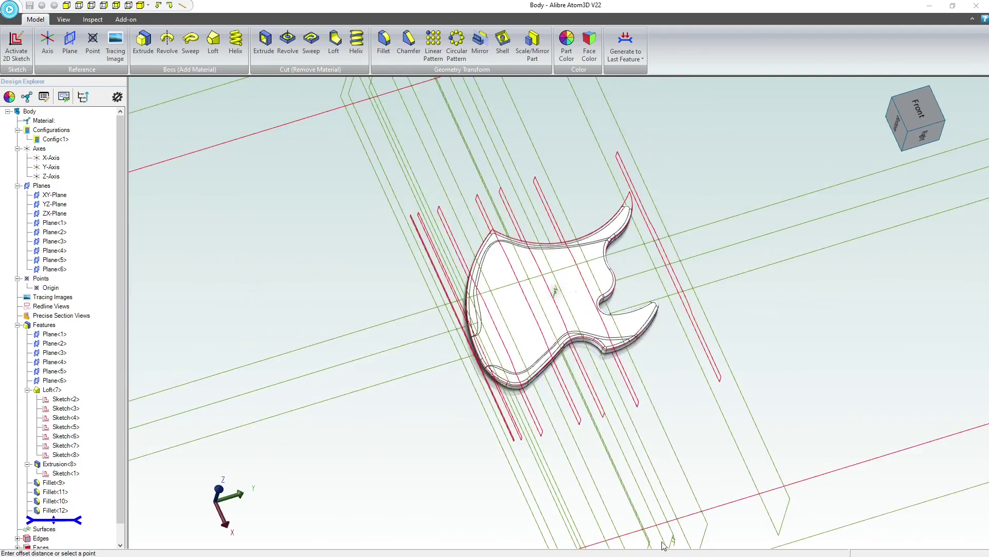
pyautogui.moveTo(673, 541); pyautogui.dragTo(724, 420, button='middle')
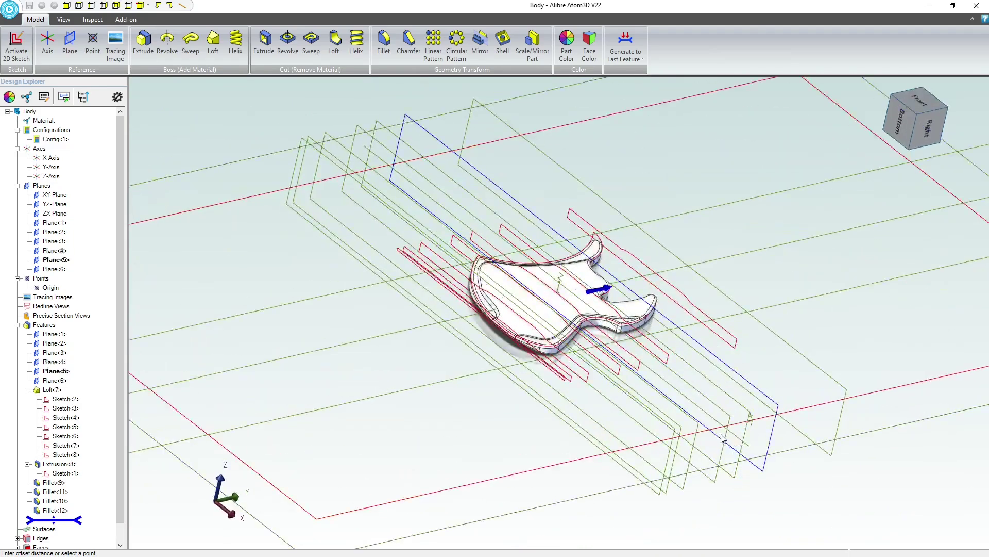
pyautogui.click(732, 403)
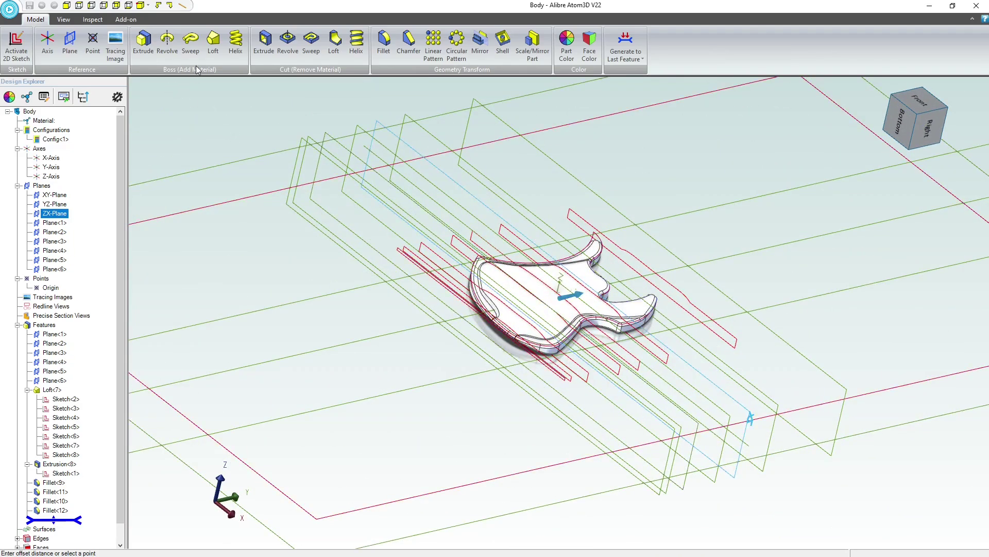
pyautogui.click(70, 42)
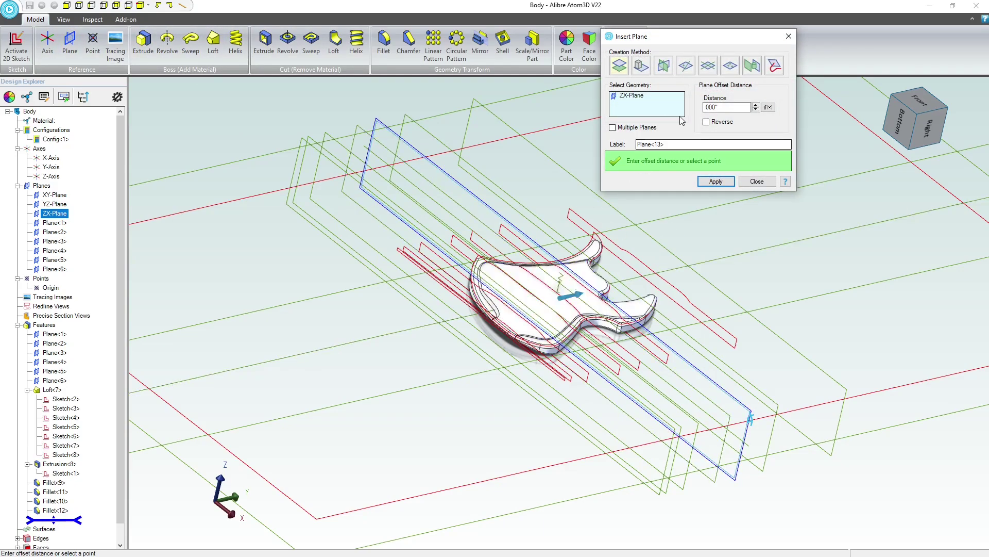
pyautogui.click(755, 106)
pyautogui.click(755, 106)
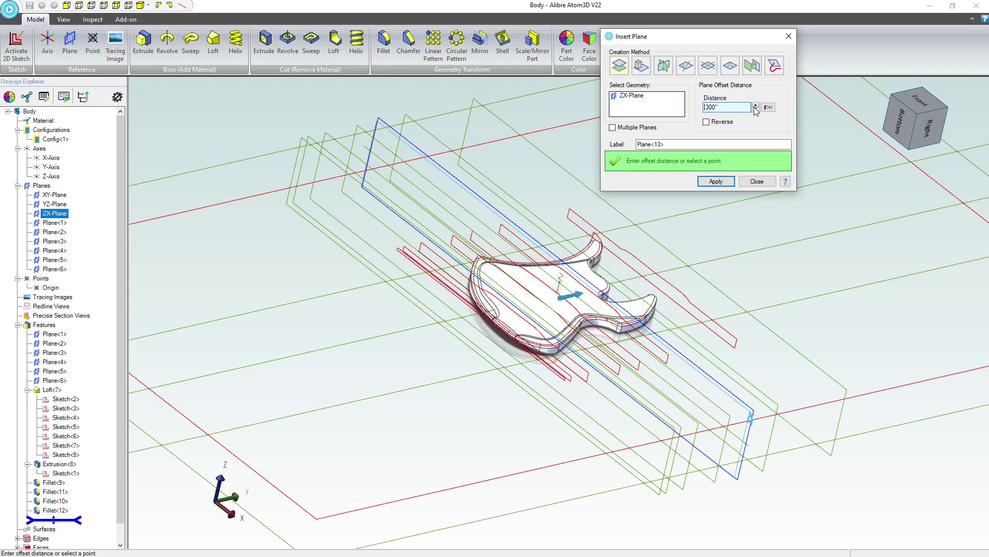
pyautogui.click(755, 105)
pyautogui.click(756, 105)
pyautogui.moveTo(755, 107); pyautogui.dragTo(754, 108)
pyautogui.moveTo(785, 386); pyautogui.dragTo(767, 387, button='middle')
pyautogui.moveTo(768, 392); pyautogui.dragTo(770, 396, button='right')
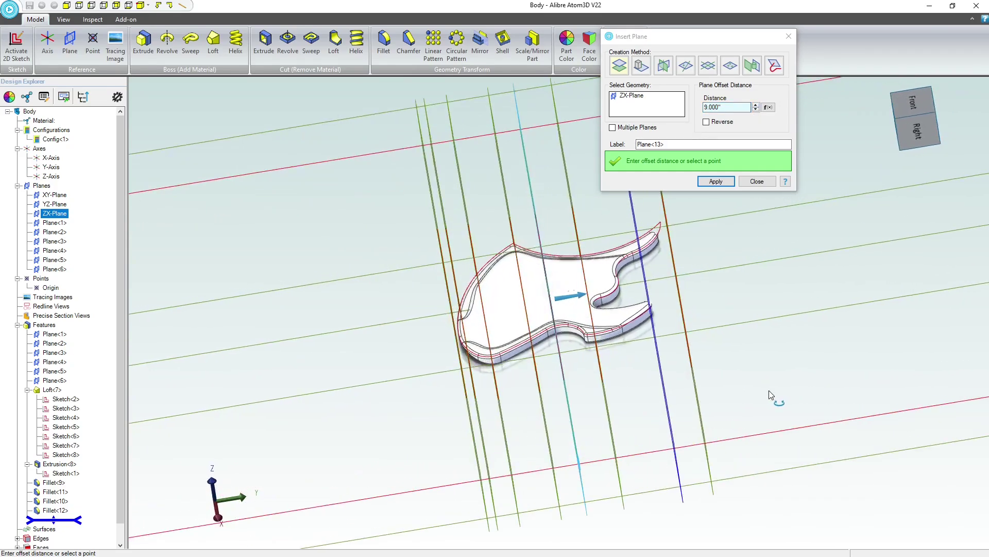
# Reduce the new plane's offset to slightly below 9 inches, close to the horn tips, and create the plane
pyautogui.click(756, 109)
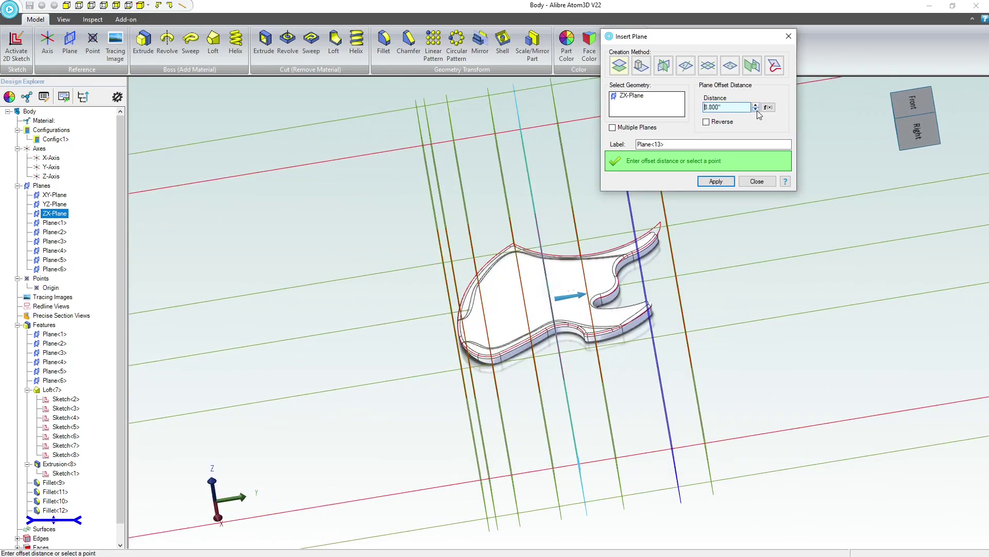
pyautogui.moveTo(757, 111); pyautogui.dragTo(757, 111)
pyautogui.click(716, 181)
pyautogui.moveTo(670, 289); pyautogui.dragTo(621, 356, button='right')
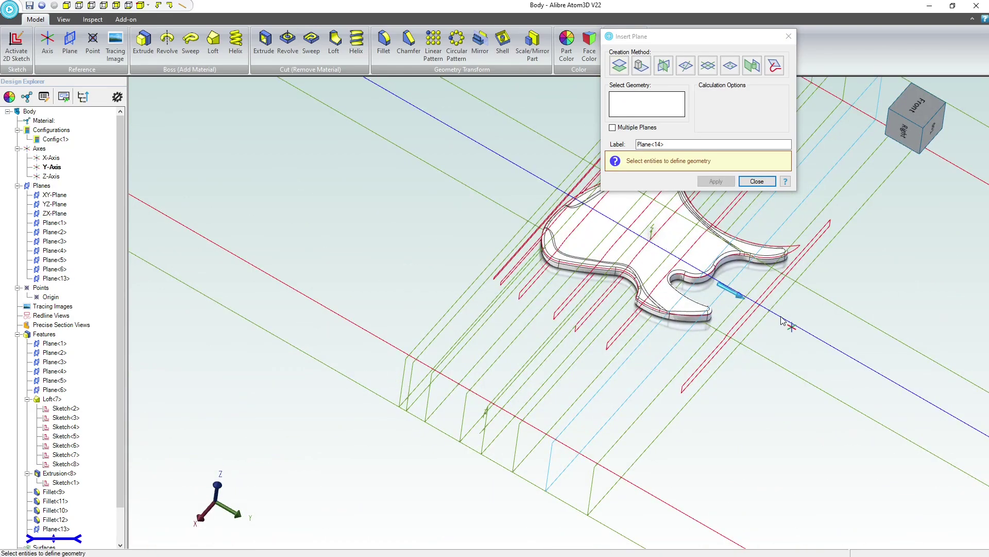
pyautogui.click(761, 182)
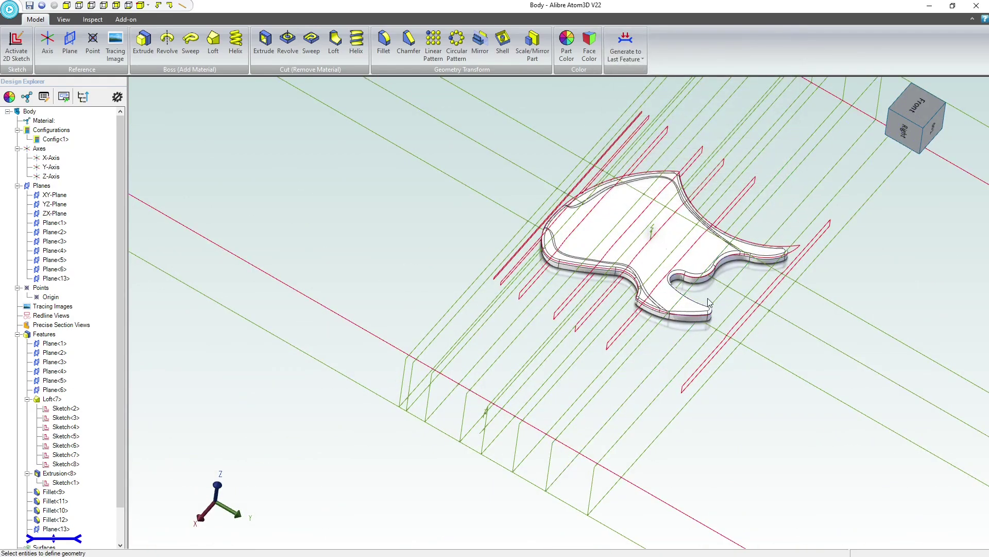
# Start a 2D sketch on Plane<13> and orient the view squarely to it, close up on the body's edge
pyautogui.scroll(-1, 90, 418)
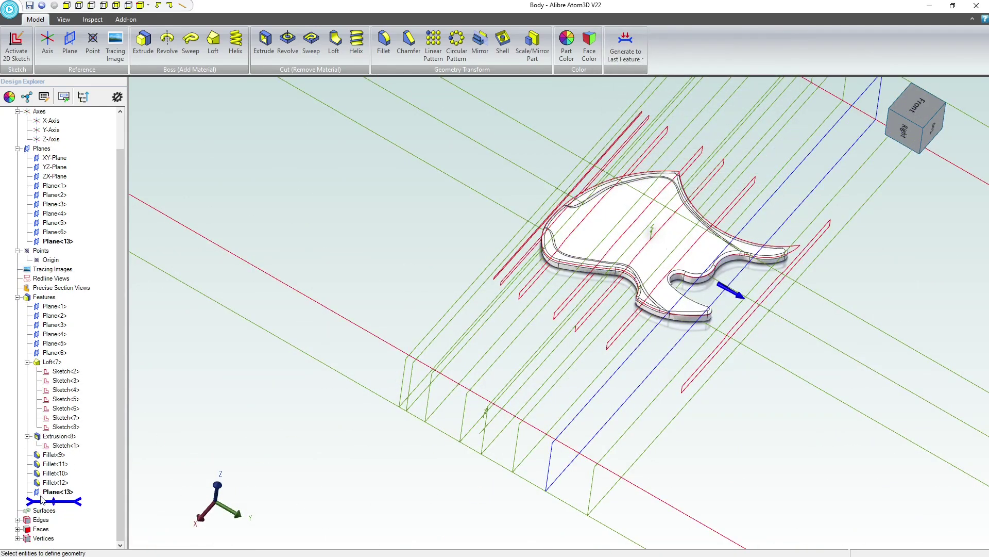
pyautogui.click(55, 492)
pyautogui.click(16, 47)
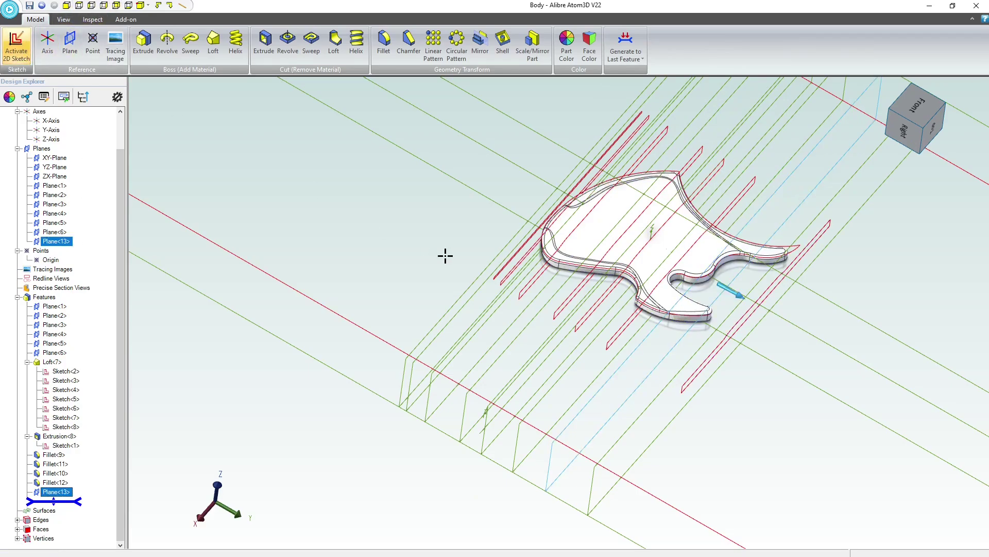
pyautogui.scroll(8, 520, 296)
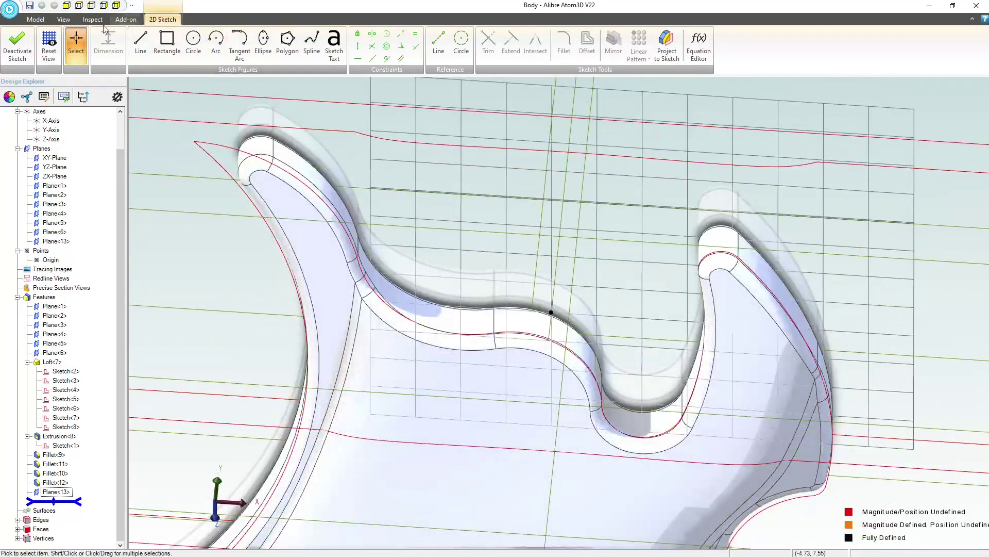
pyautogui.click(47, 45)
pyautogui.scroll(5, 565, 318)
pyautogui.scroll(3, 565, 318)
pyautogui.scroll(4, 536, 309)
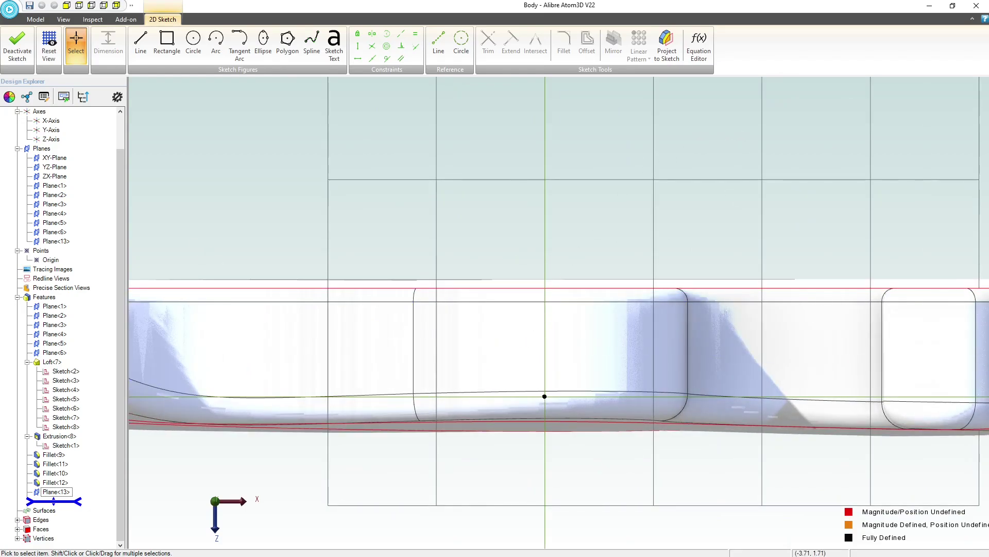
# Draw two consecutive collinear horizontal lines, each about 1.13 inches long, just above the body's upper edge
pyautogui.click(140, 43)
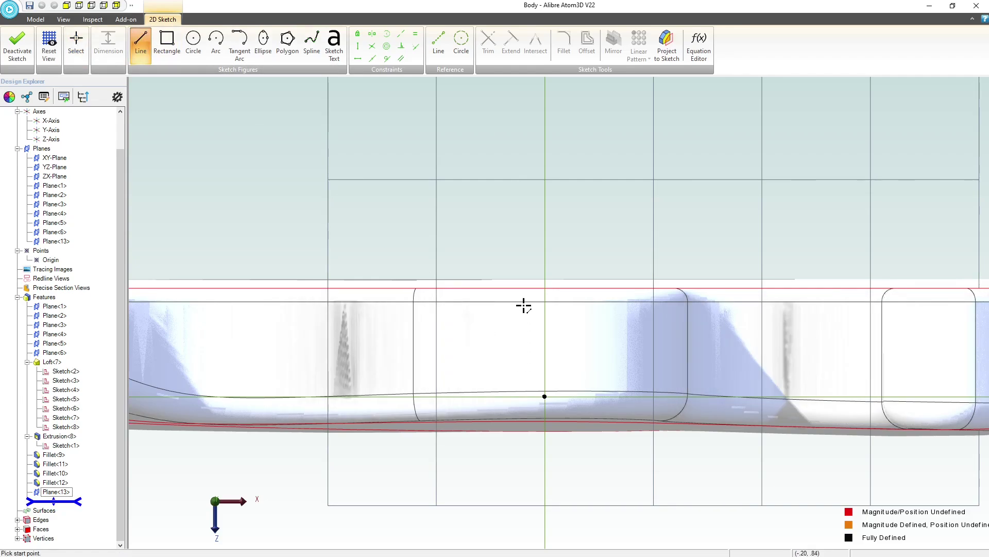
pyautogui.click(511, 249)
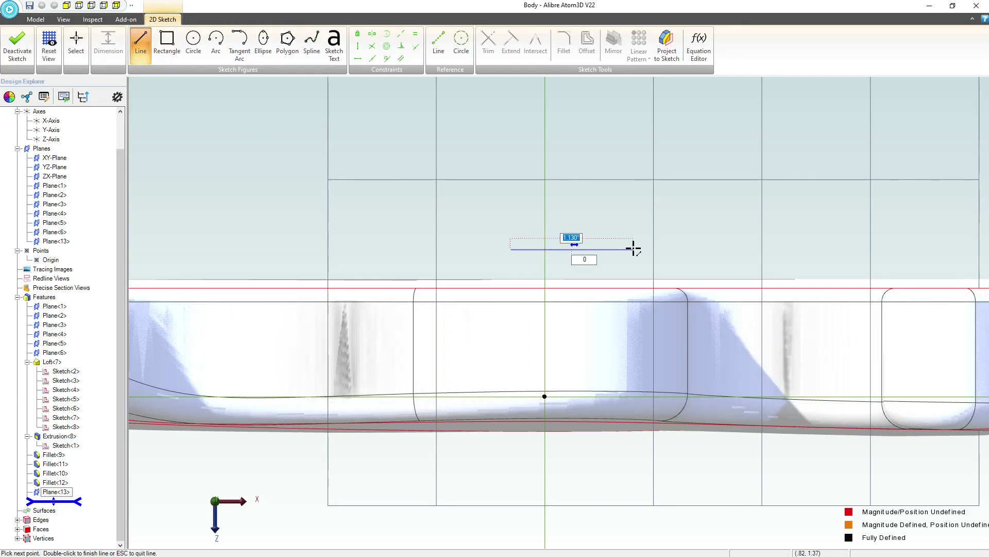
pyautogui.click(634, 249)
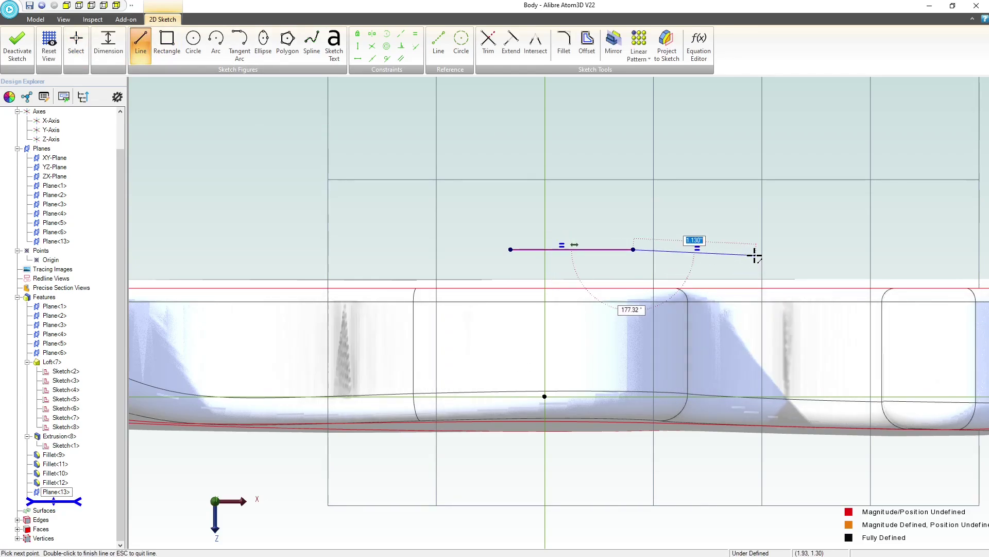
pyautogui.click(755, 249)
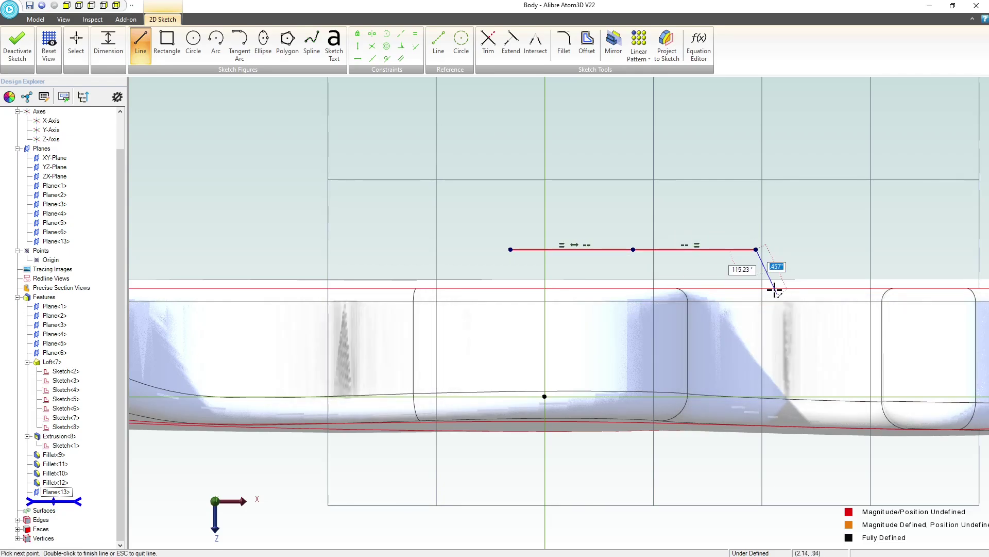
# Add a tangent arc with a radius of about 0.25 inches curving outward and down from each end of the lines
pyautogui.click(216, 46)
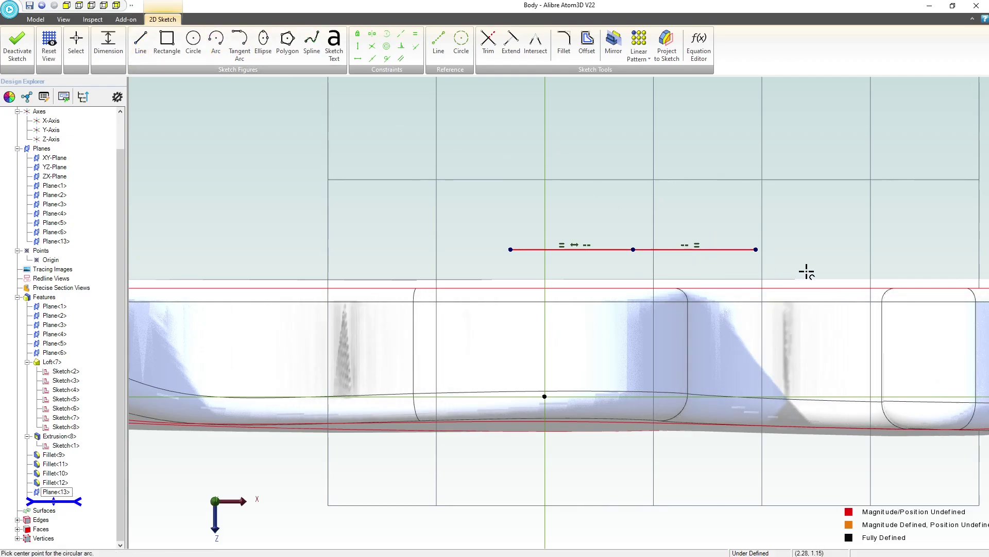
pyautogui.click(756, 278)
pyautogui.click(756, 249)
pyautogui.click(802, 330)
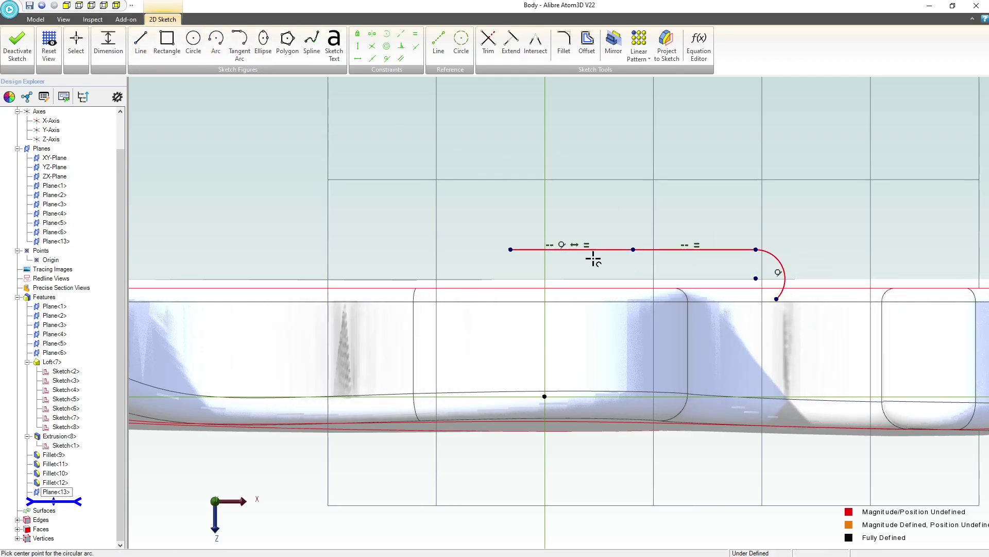
pyautogui.click(511, 276)
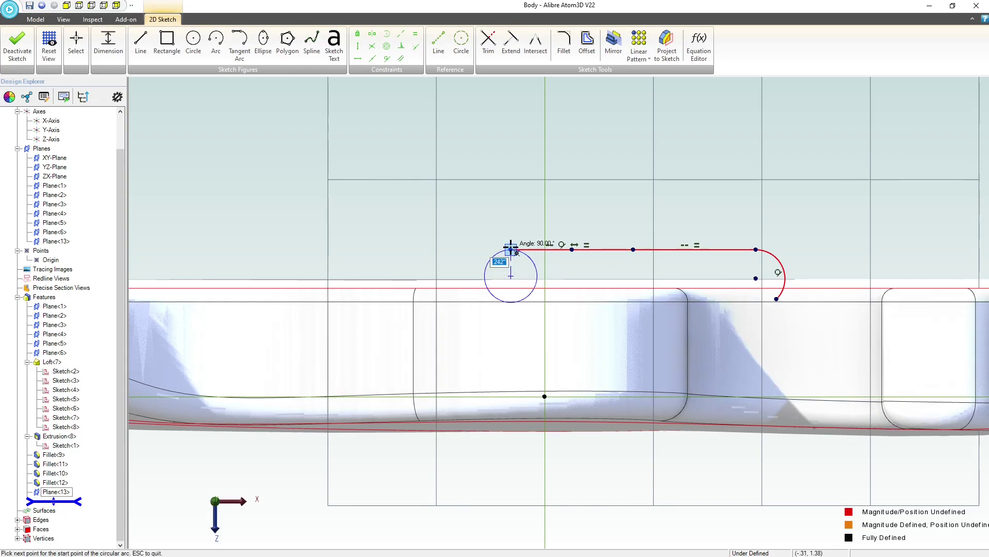
pyautogui.click(511, 250)
pyautogui.click(436, 322)
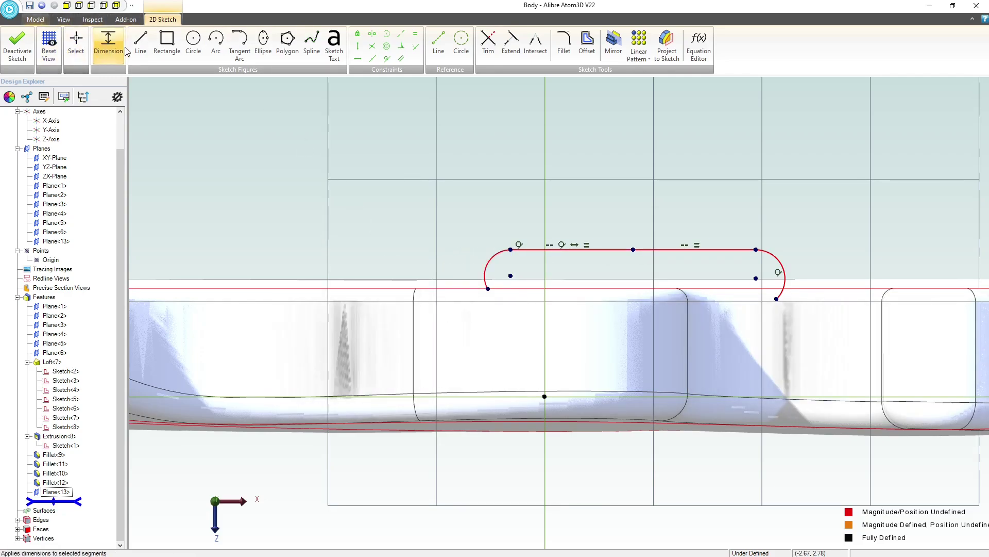
# Close the profile with two inward-slanting side lines and a horizontal bottom line between the free arc ends
pyautogui.click(140, 44)
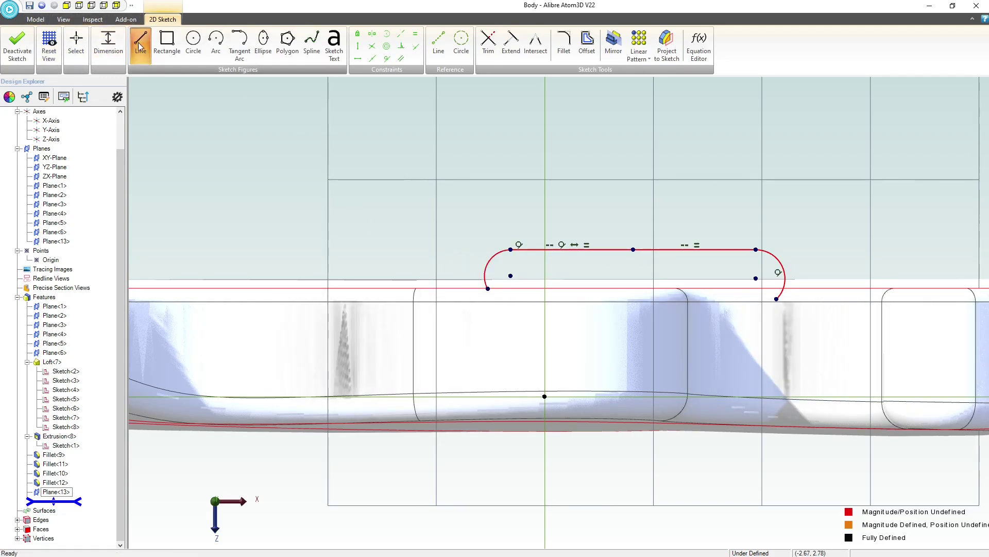
pyautogui.click(489, 289)
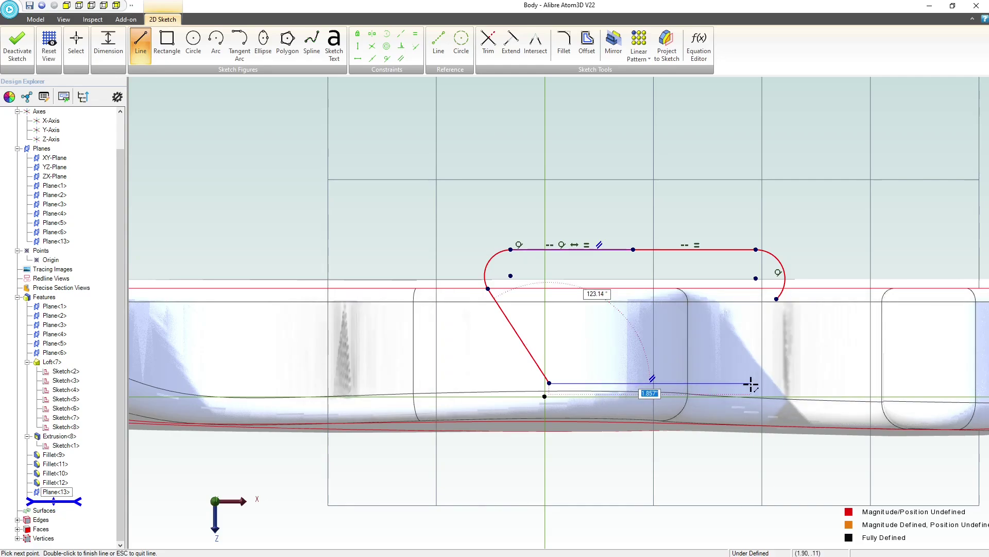
pyautogui.click(707, 383)
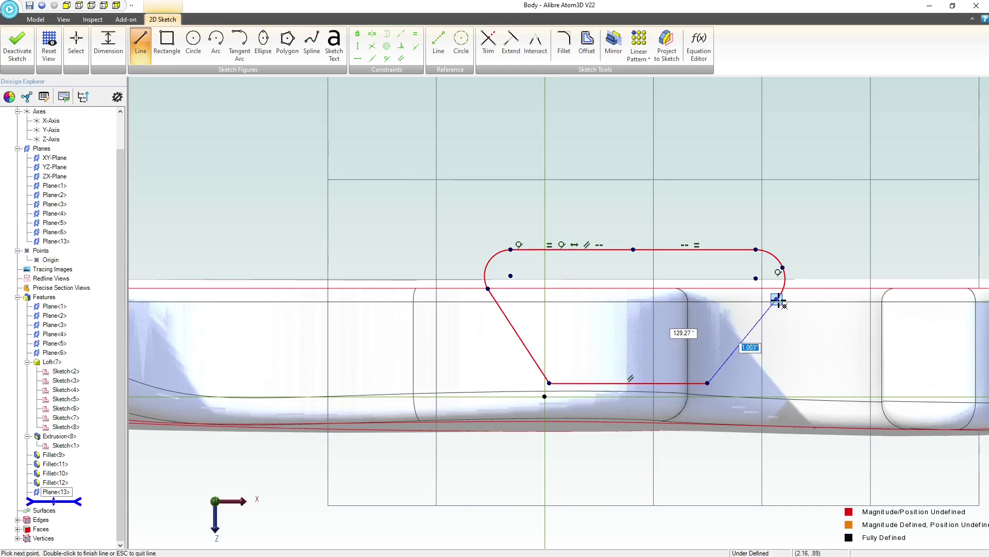
pyautogui.click(776, 299)
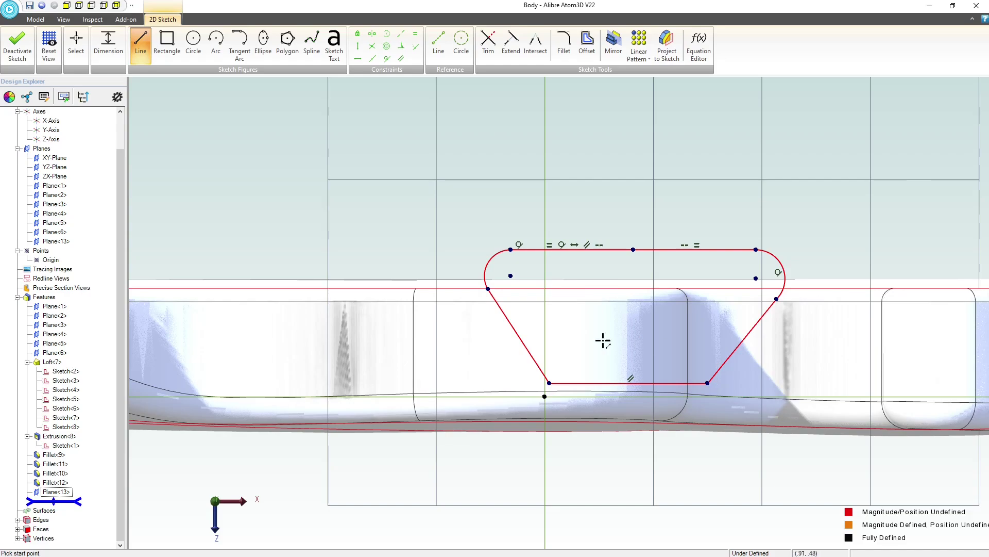
pyautogui.press('Escape')
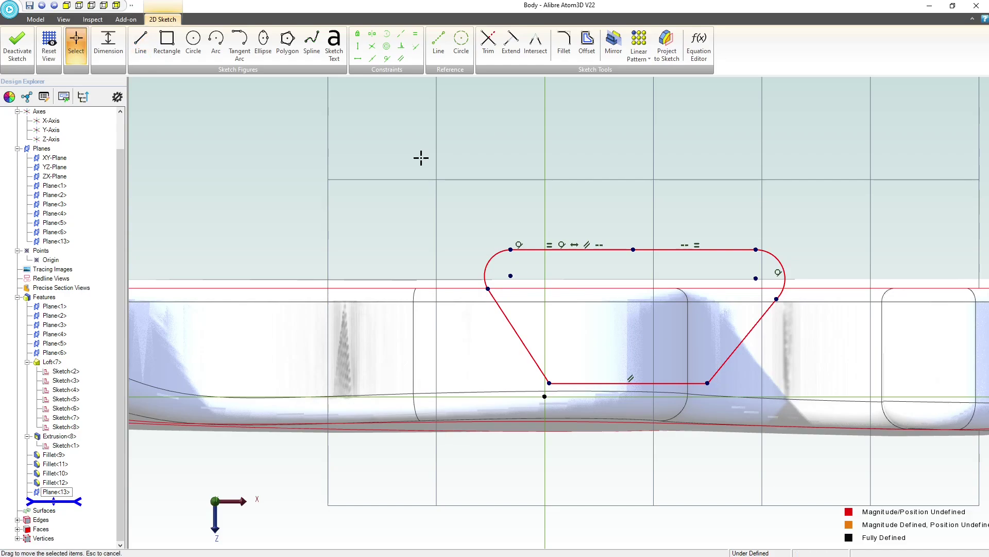
# Constrain the two slanted sides to equal length and align their upper endpoints horizontally
pyautogui.click(508, 315)
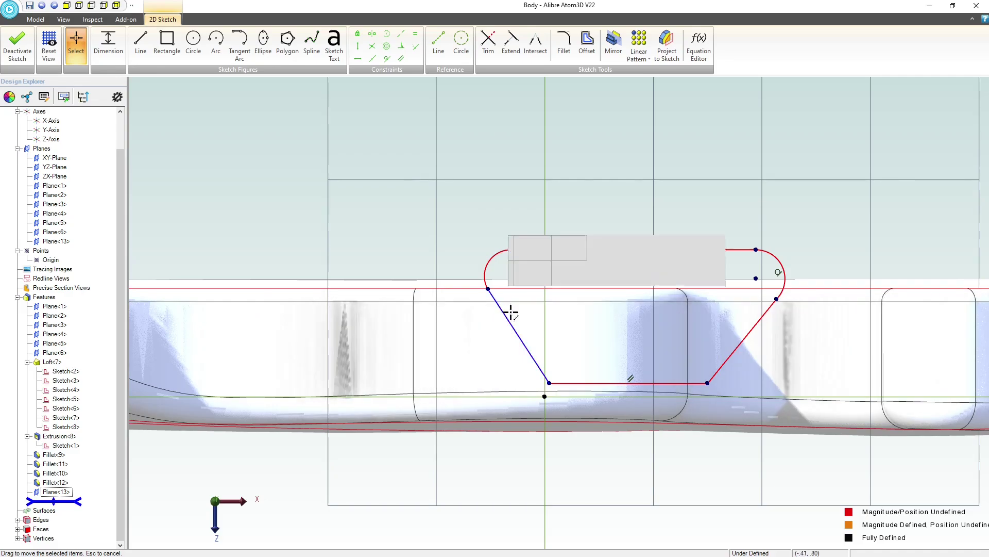
pyautogui.keyDown('ctrl'); pyautogui.click(747, 335); pyautogui.keyUp('ctrl')
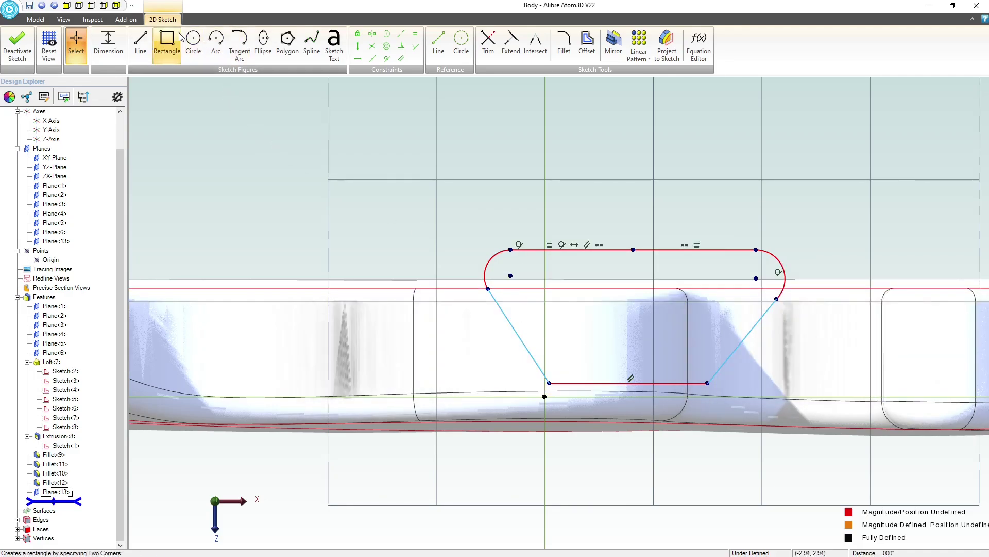
pyautogui.click(416, 37)
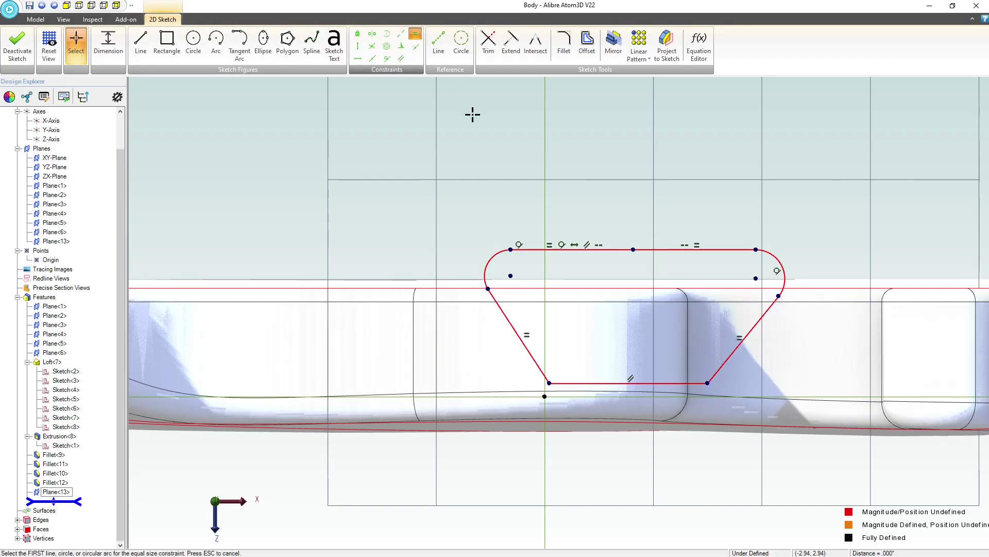
pyautogui.click(357, 58)
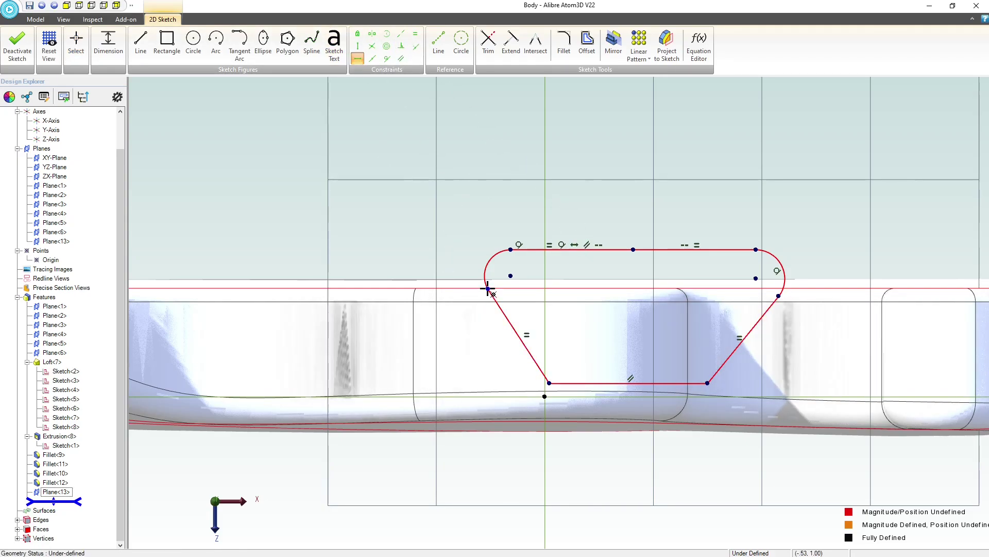
pyautogui.click(488, 288)
pyautogui.click(779, 294)
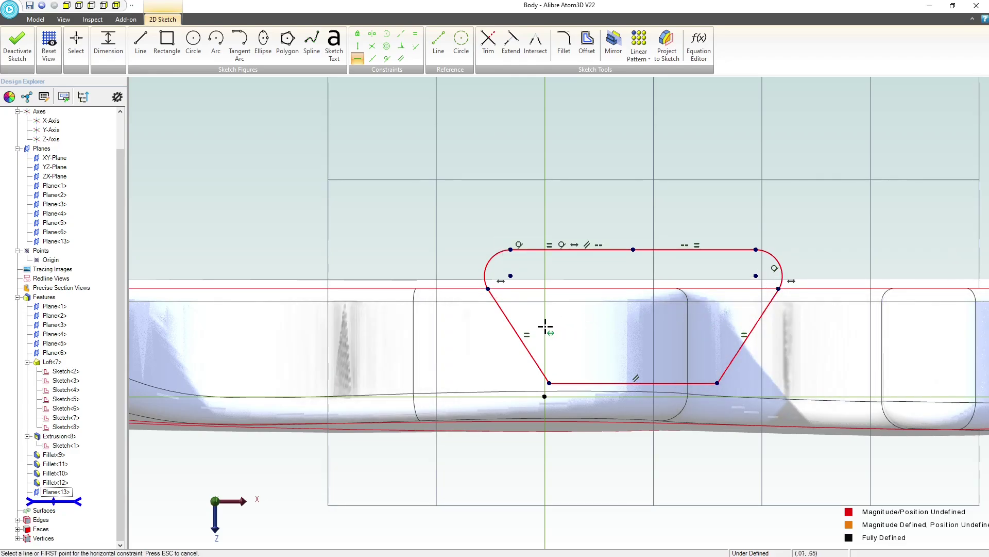
pyautogui.press('Escape')
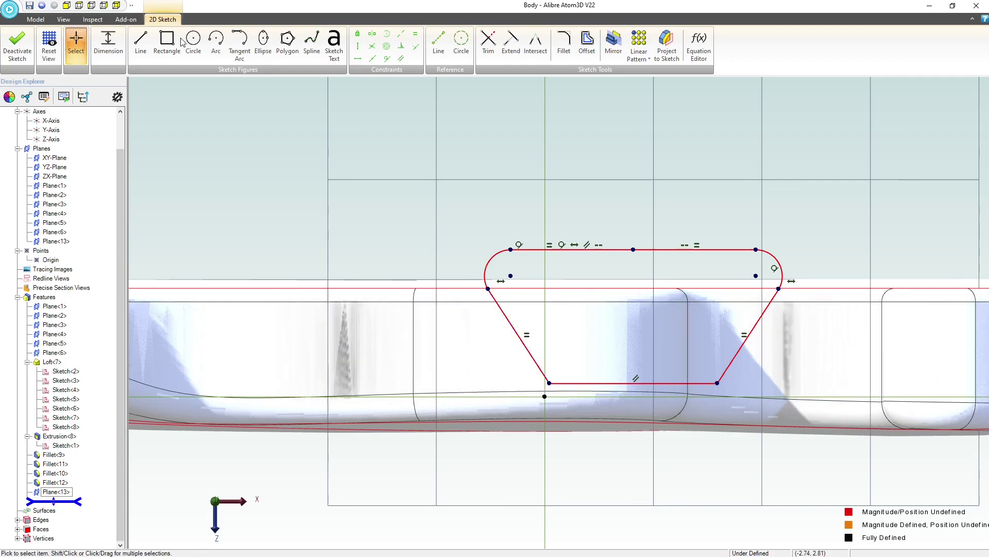
# Dimension the angle between the two slanted sides as 30 degrees, placing it above the profile
pyautogui.click(108, 47)
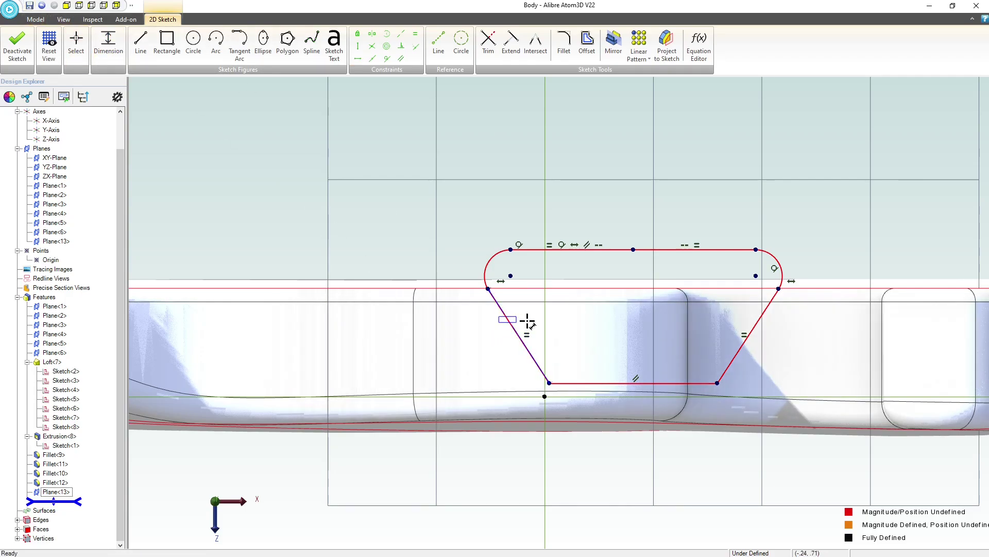
pyautogui.click(762, 317)
pyautogui.click(760, 310)
pyautogui.click(735, 178)
pyautogui.press('Escape')
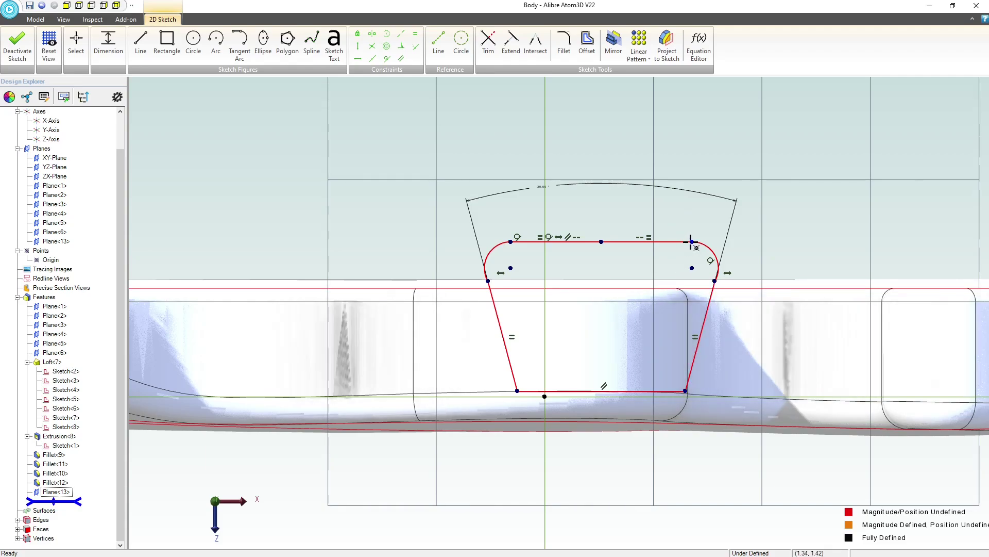
# Dimension the profile's overall height from the top line to the bottom line as 1.5 inches
pyautogui.click(691, 241)
pyautogui.click(750, 277)
pyautogui.write('1.5')
pyautogui.press('Return')
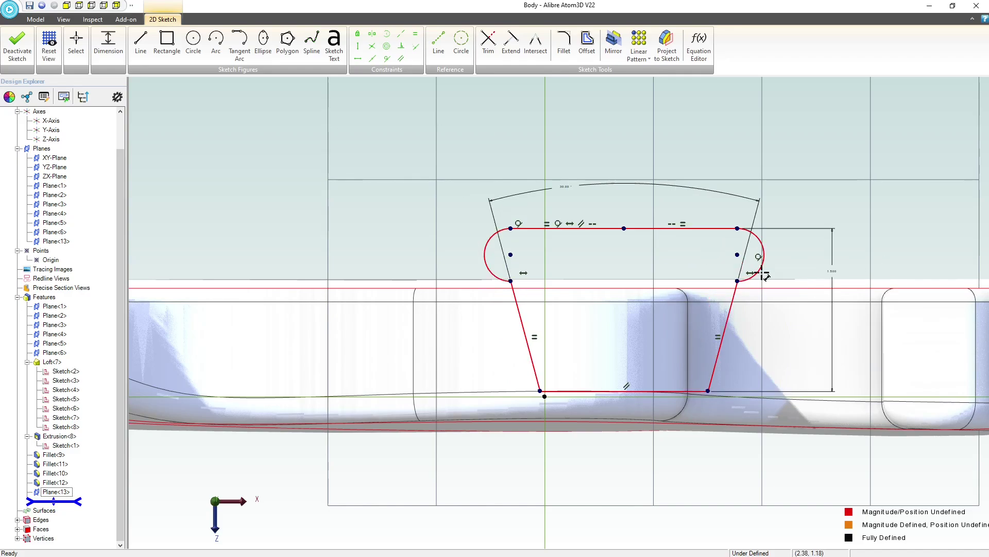
# Constrain the left arc to be tangent to the left slanted side of the profile
pyautogui.press('Escape')
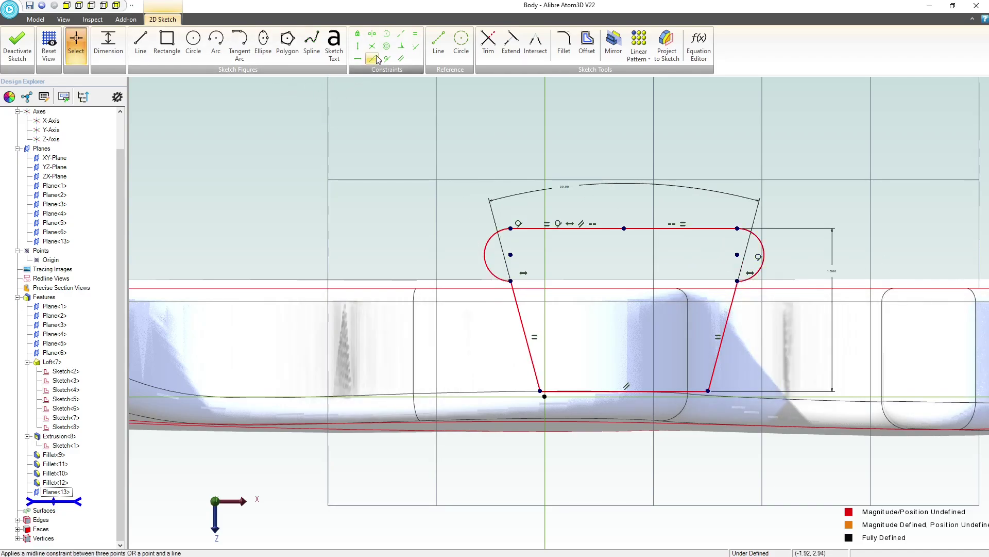
pyautogui.click(387, 59)
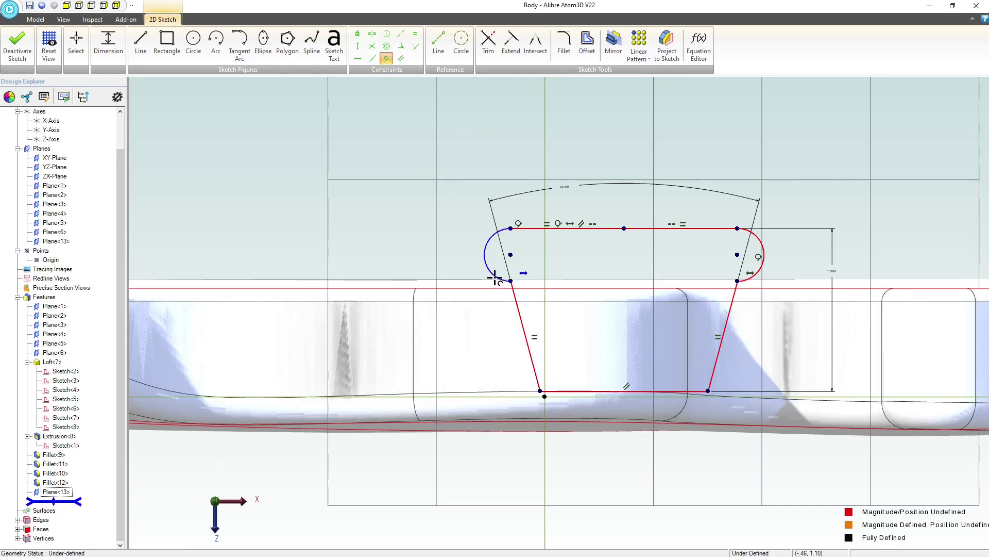
pyautogui.click(487, 262)
pyautogui.click(513, 287)
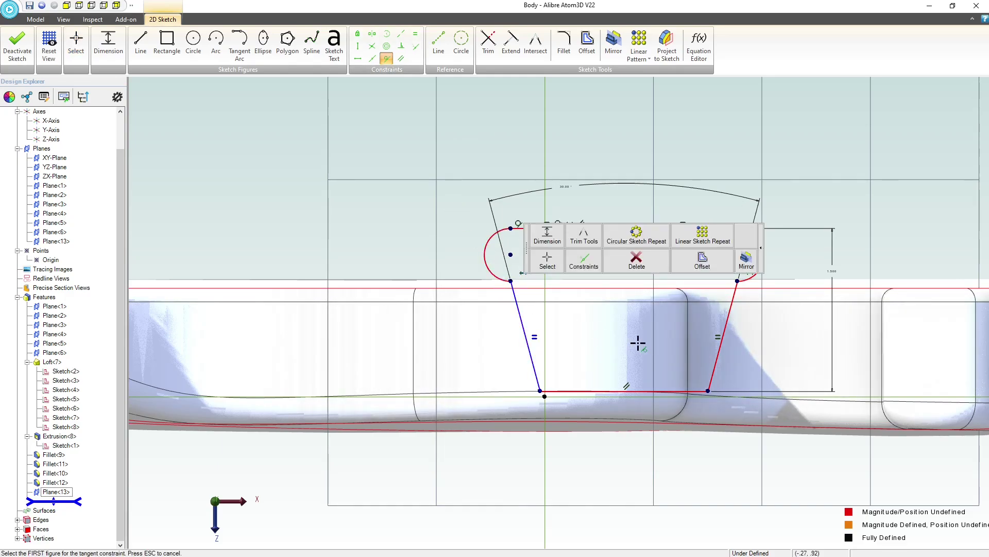
pyautogui.click(722, 328)
pyautogui.click(787, 245)
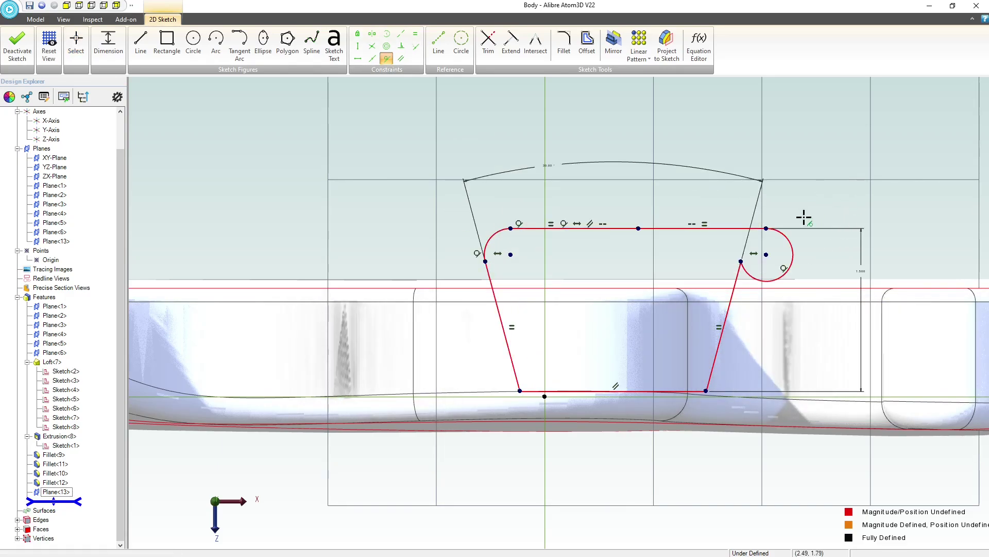
pyautogui.press('Escape')
# Reshape the oversized right arc by moving its centre and end so it forms a small rounded corner
pyautogui.scroll(1, 769, 240)
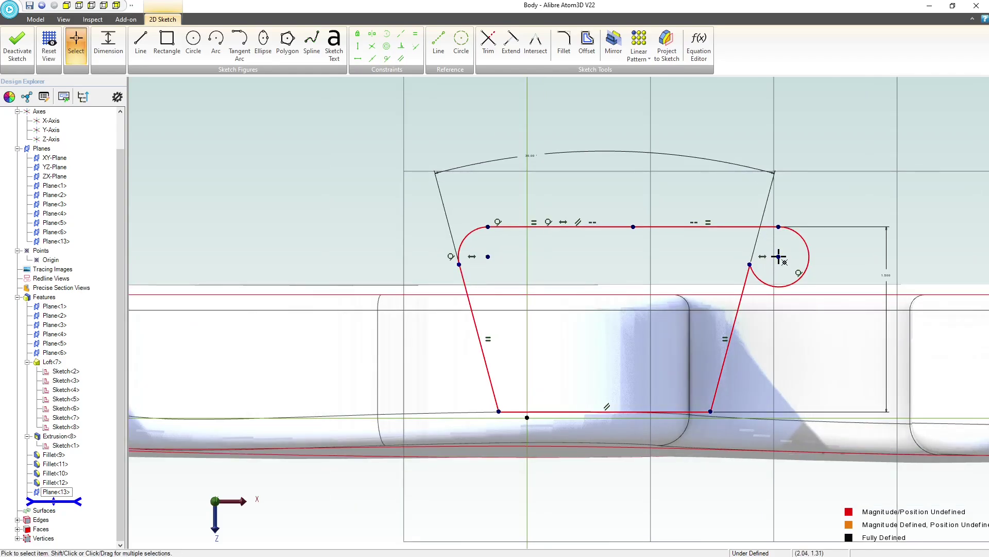
pyautogui.moveTo(778, 256)
pyautogui.mouseDown()
pyautogui.moveTo(762, 215)
pyautogui.moveTo(752, 216)
pyautogui.moveTo(754, 263)
pyautogui.moveTo(778, 260)
pyautogui.moveTo(751, 187)
pyautogui.mouseUp()
pyautogui.scroll(10, 742, 209)
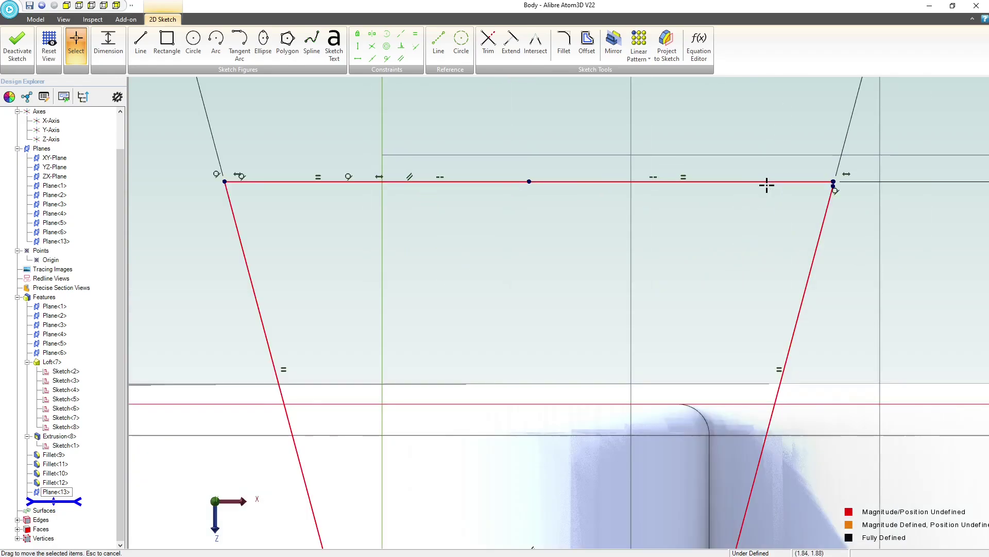
pyautogui.scroll(6, 758, 249)
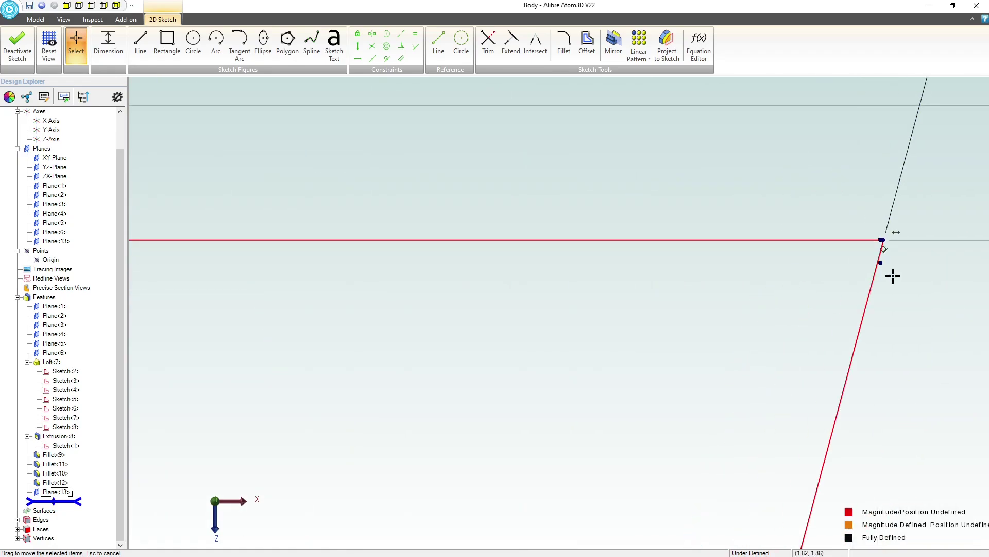
pyautogui.moveTo(764, 271); pyautogui.dragTo(401, 288, button='middle')
pyautogui.moveTo(615, 232)
pyautogui.mouseDown()
pyautogui.moveTo(634, 332)
pyautogui.moveTo(623, 343)
pyautogui.mouseUp()
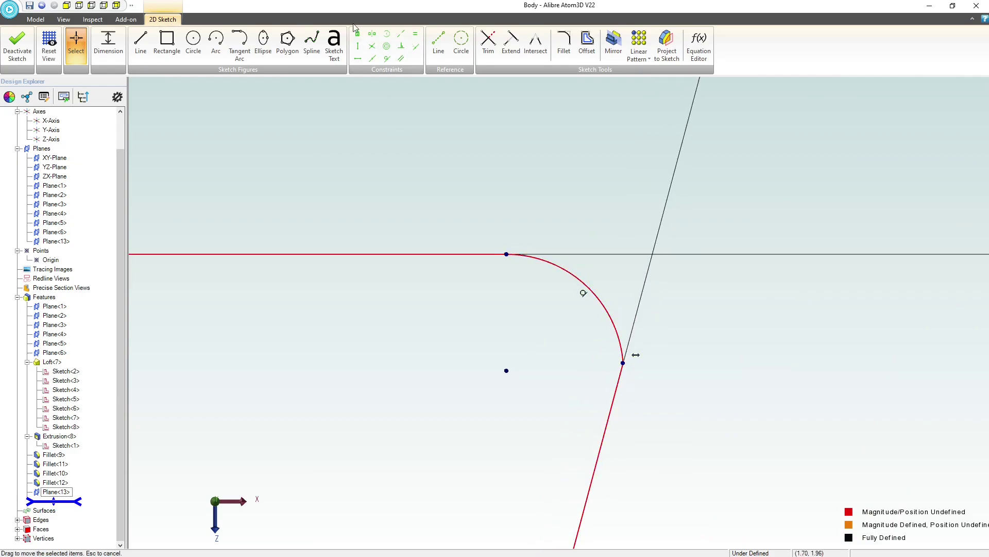
# Constrain the right corner arc to be tangent to the right slanted side
pyautogui.click(387, 61)
pyautogui.click(600, 305)
pyautogui.click(618, 379)
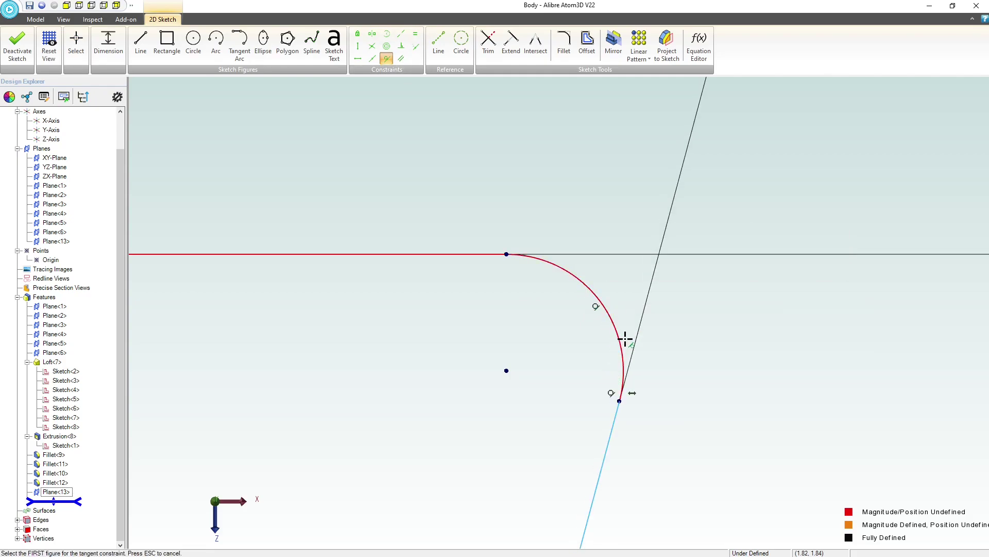
pyautogui.press('Escape')
# Try to apply an equal constraint to the two upper corner arcs
pyautogui.scroll(-10, 629, 333)
pyautogui.scroll(5, 298, 336)
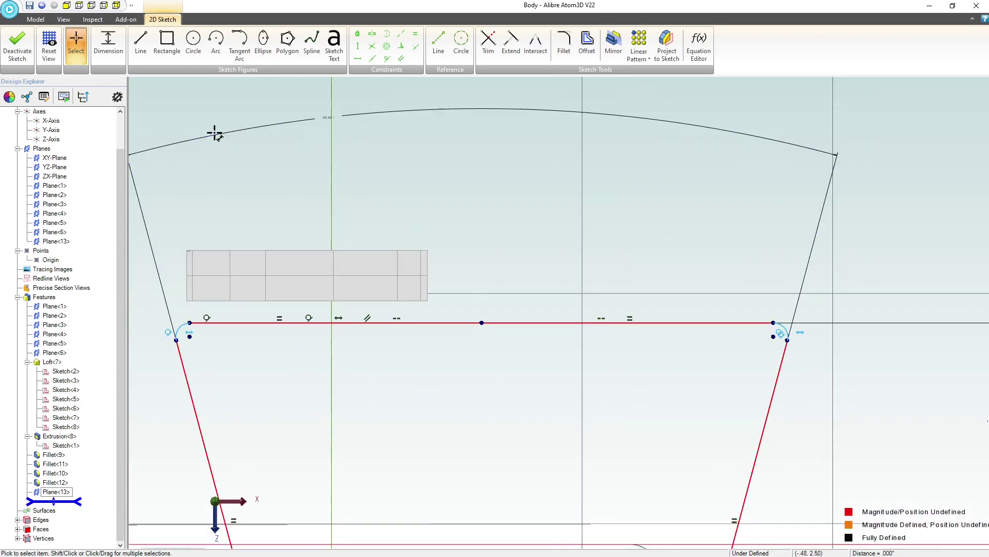
pyautogui.click(415, 34)
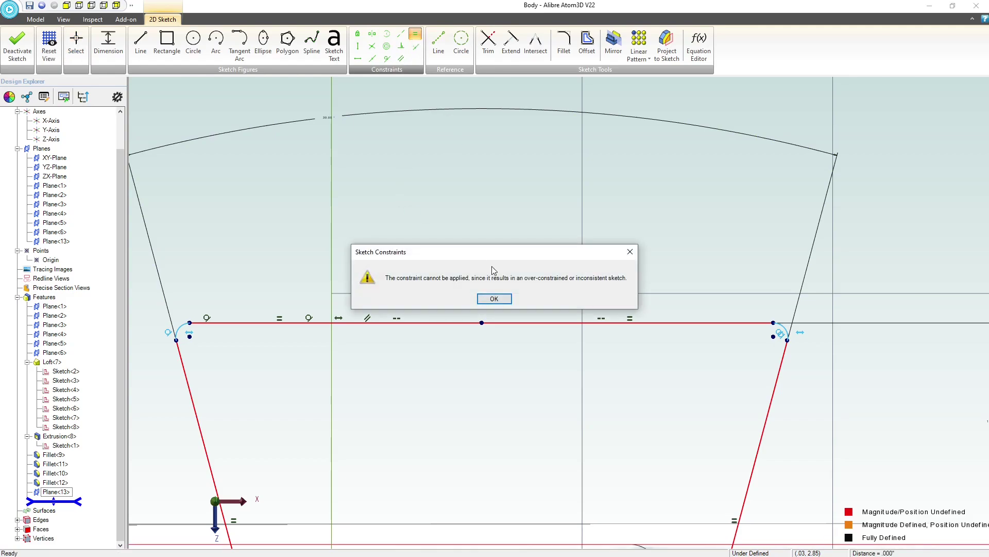
pyautogui.click(486, 303)
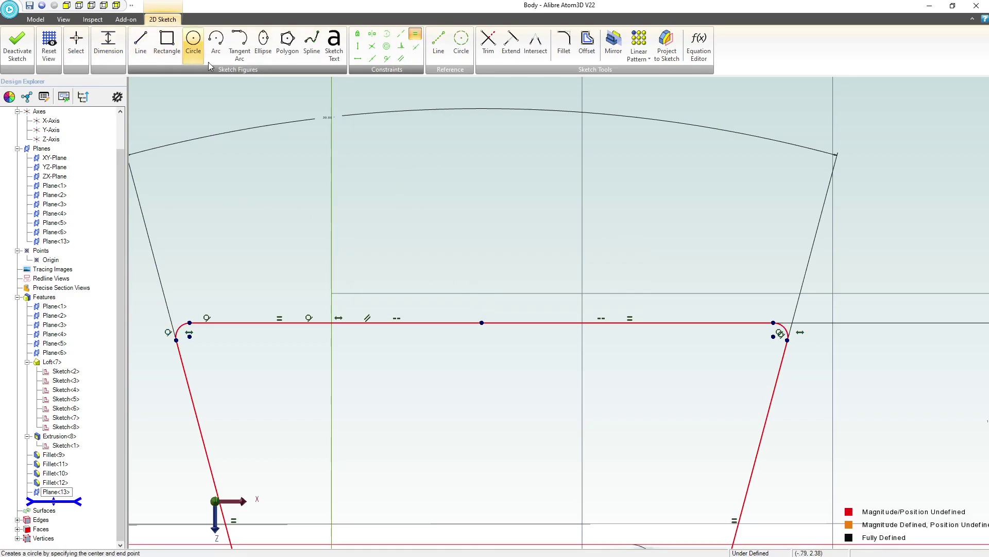
pyautogui.press('Escape')
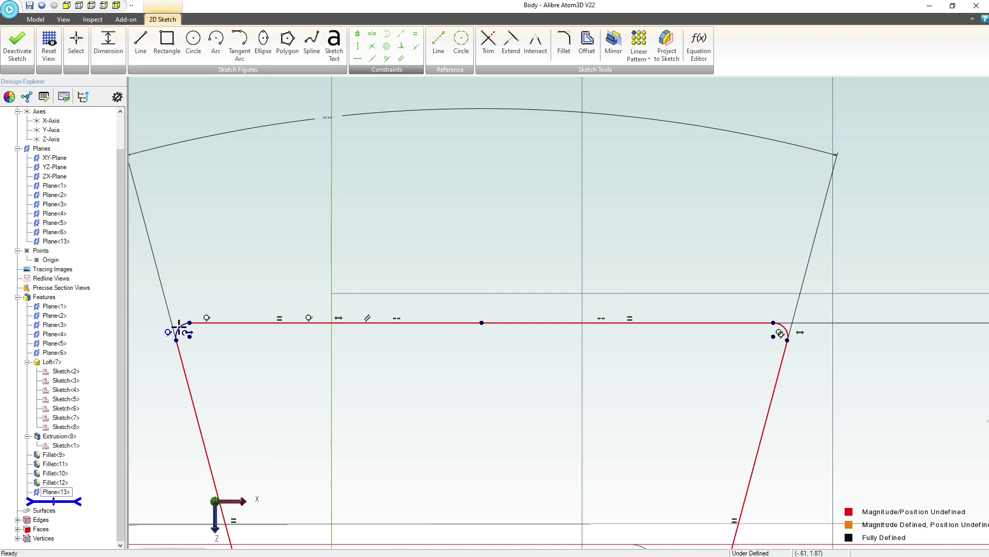
# Dimension the left corner arc with a radius of 0.325 inches
pyautogui.click(179, 326)
pyautogui.click(177, 251)
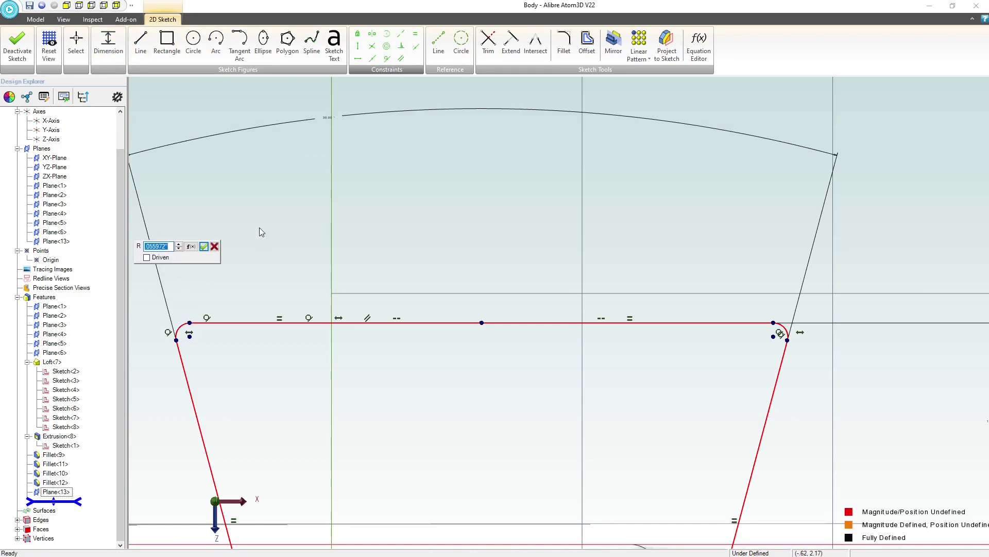
pyautogui.write('.325')
pyautogui.press('Return')
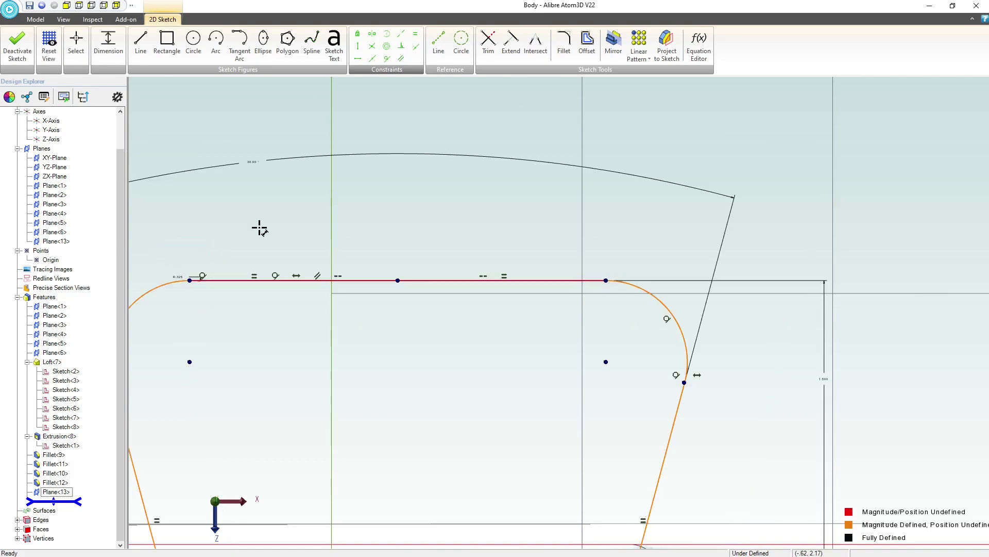
# Dimension the vertical distance between the origin and the top line's midpoint as 1.25 inches
pyautogui.scroll(-4, 407, 233)
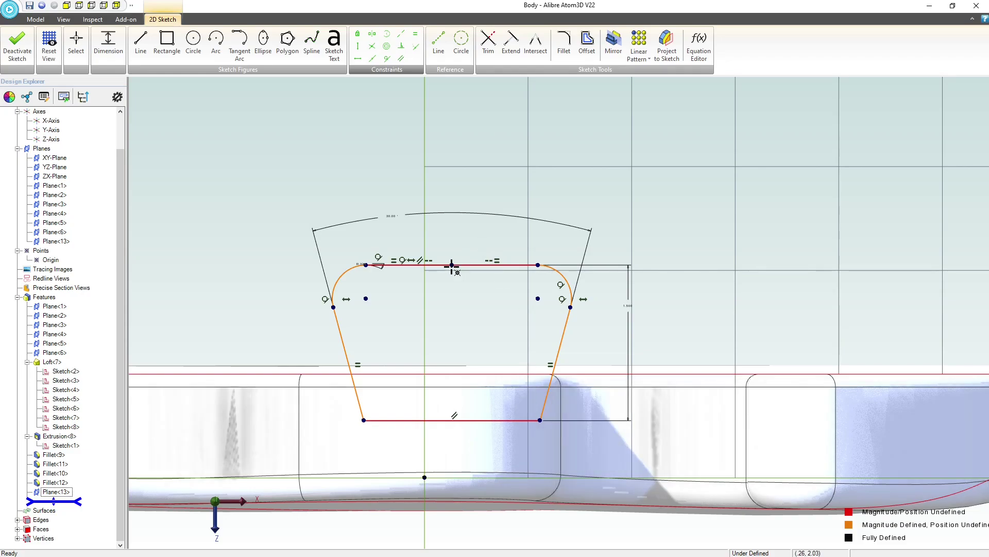
pyautogui.click(663, 331)
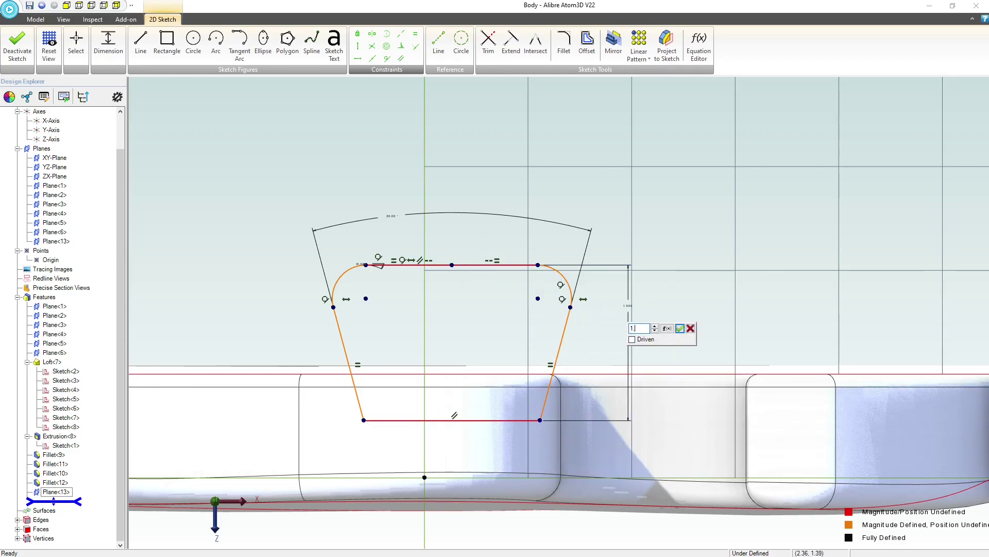
pyautogui.press('Return')
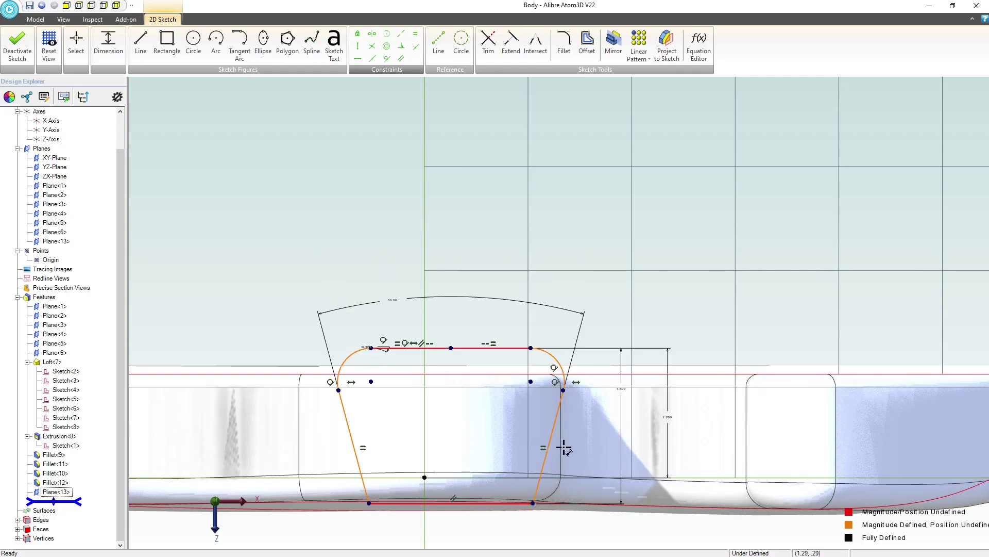
# Stretch the profile wider by moving the midpoint of its top line along X
pyautogui.scroll(-2, 566, 451)
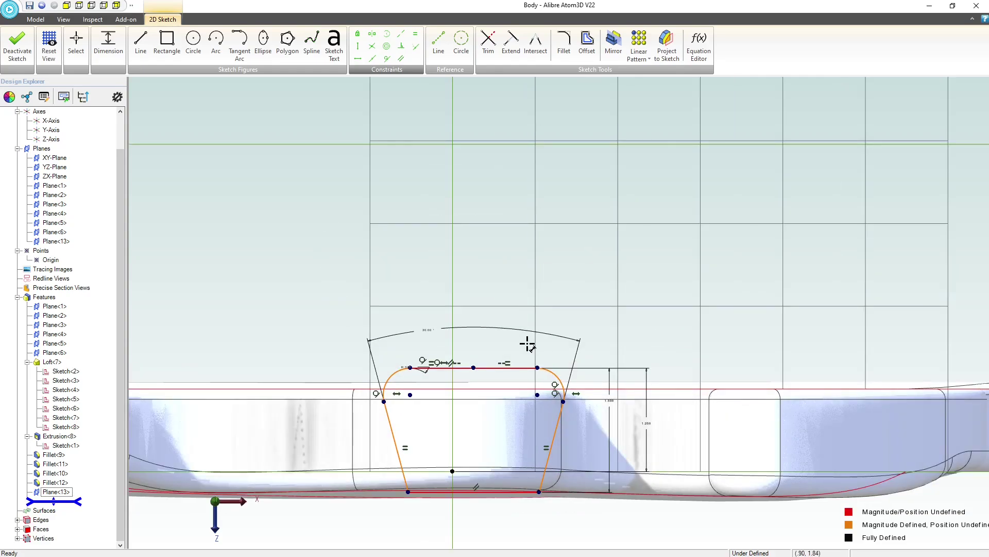
pyautogui.press('Escape')
pyautogui.moveTo(528, 343); pyautogui.dragTo(508, 391, button='middle')
pyautogui.scroll(-2, 533, 343)
pyautogui.scroll(2, 460, 443)
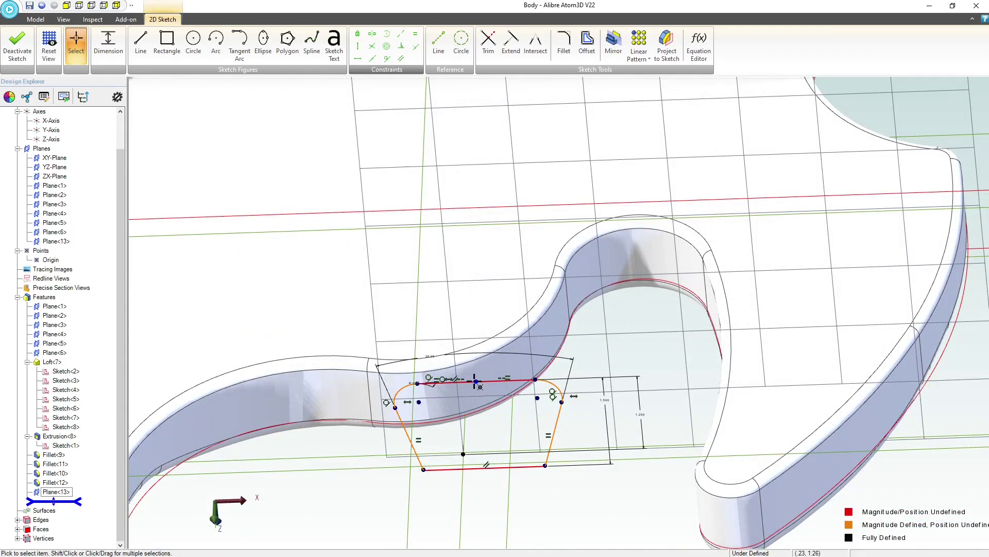
pyautogui.moveTo(464, 382); pyautogui.dragTo(487, 380)
pyautogui.click(523, 395)
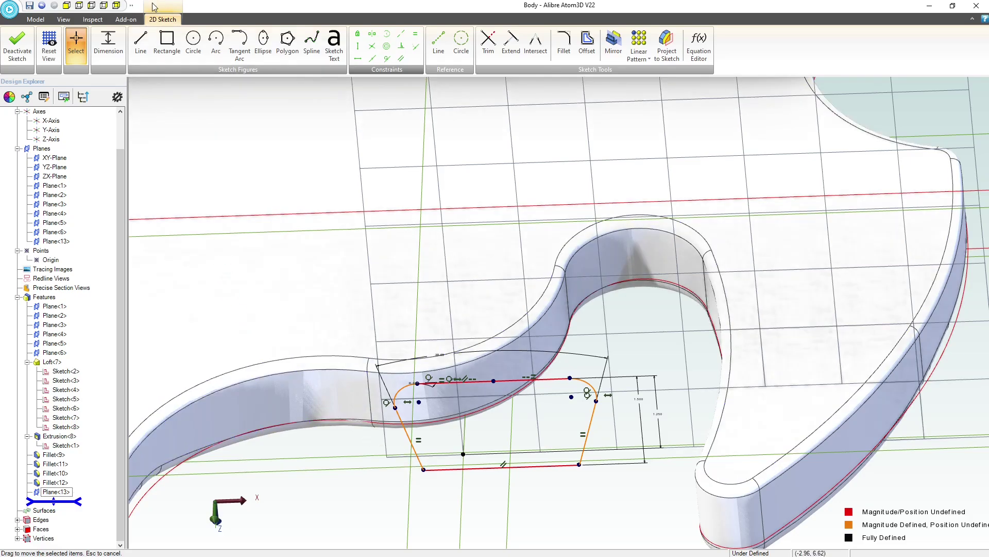
# Dimension the length of the profile's bottom line as 2.33 inches, placing it below the line
pyautogui.click(109, 37)
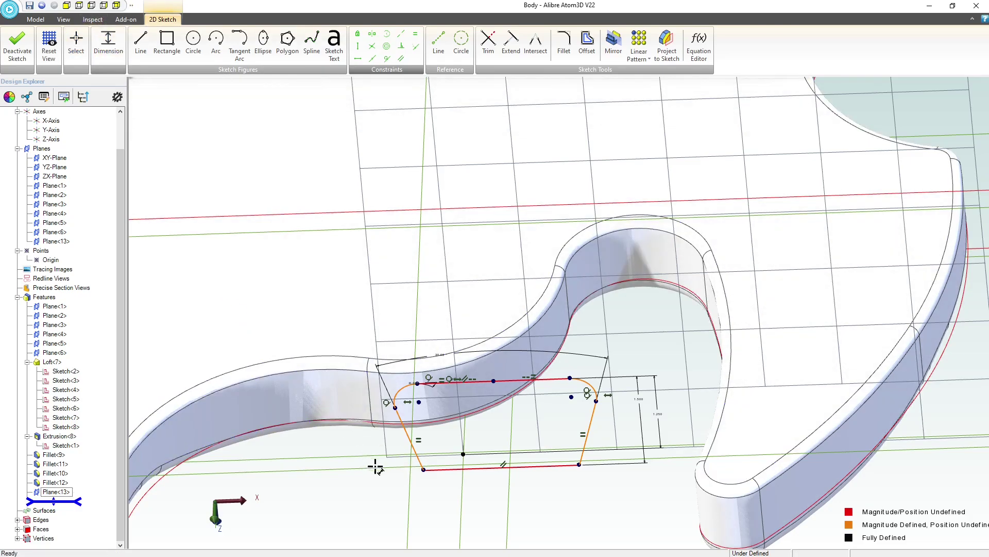
pyautogui.click(439, 468)
pyautogui.click(453, 496)
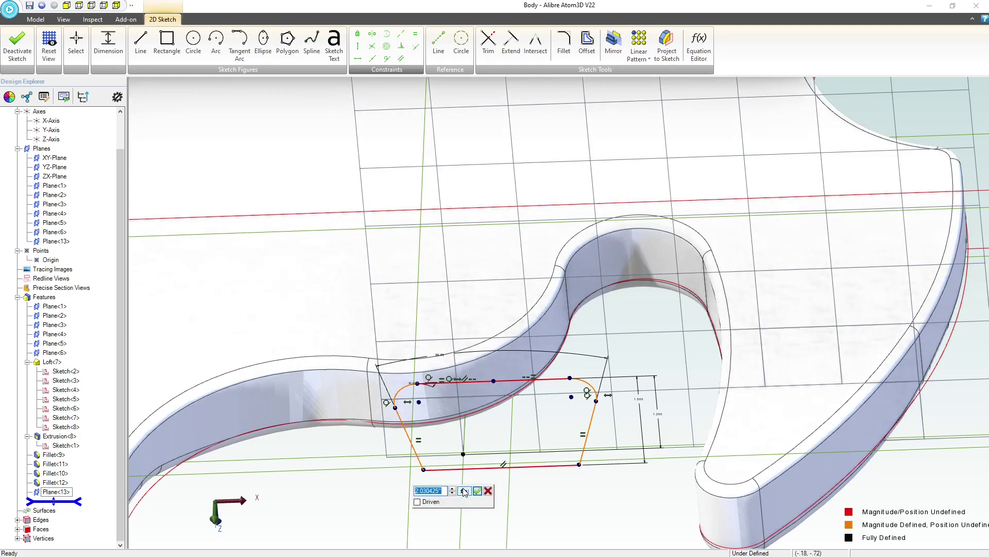
pyautogui.write('2.33')
pyautogui.press('Return')
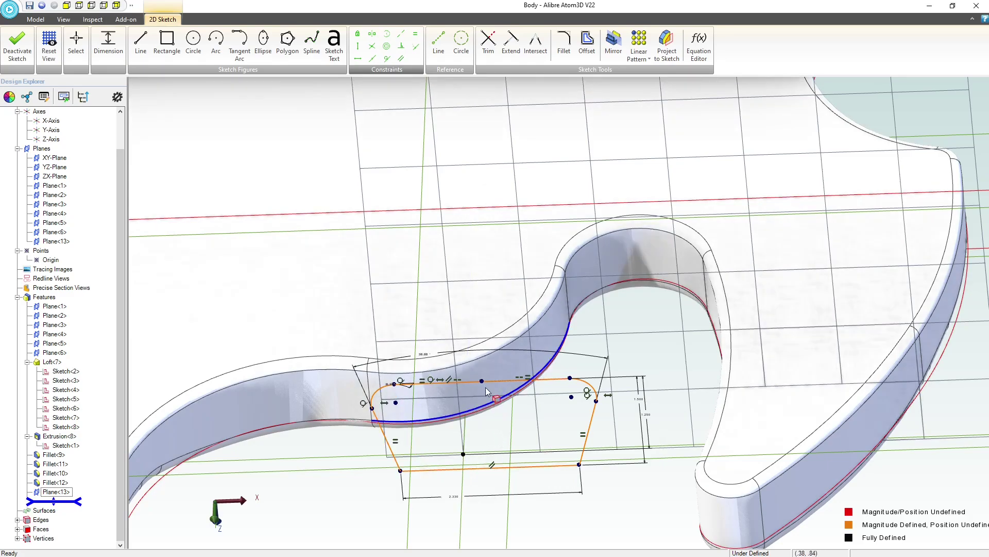
# Shift the whole profile sideways along X to the left of the origin and inspect its placement on the body
pyautogui.press('Escape')
pyautogui.moveTo(470, 381)
pyautogui.mouseDown()
pyautogui.moveTo(393, 382)
pyautogui.moveTo(426, 377)
pyautogui.mouseUp()
pyautogui.scroll(-5, 458, 378)
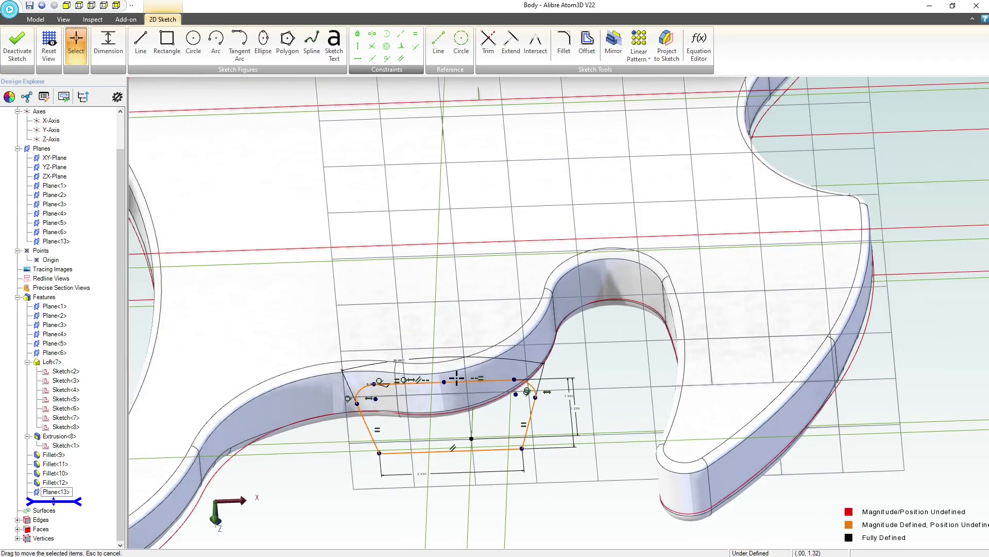
pyautogui.scroll(3, 446, 380)
pyautogui.scroll(3, 448, 380)
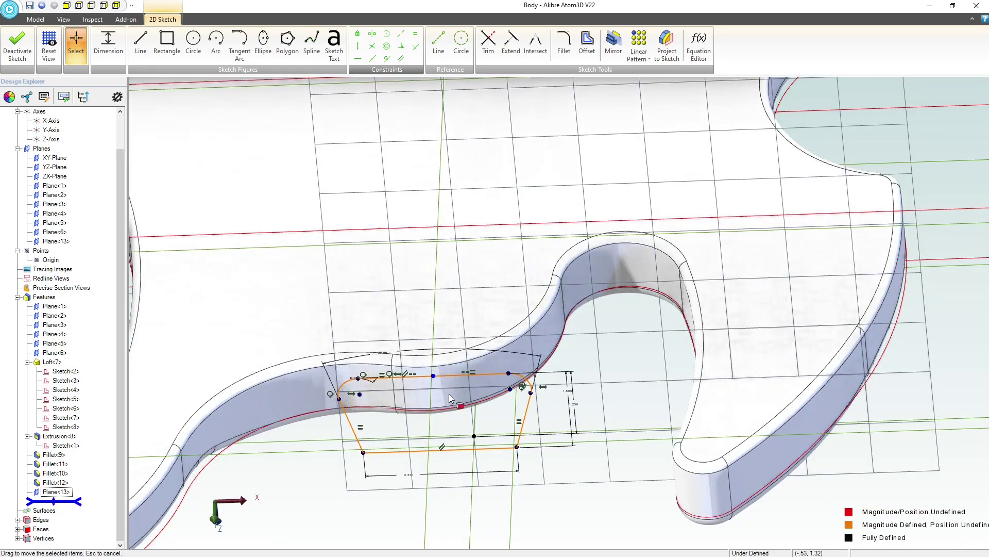
pyautogui.moveTo(493, 422); pyautogui.dragTo(491, 417, button='middle')
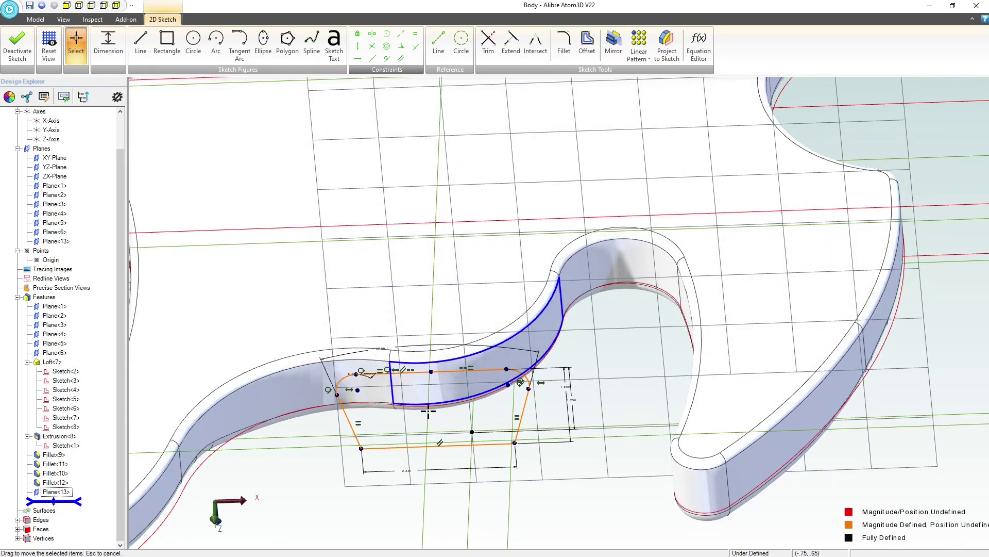
pyautogui.moveTo(431, 415); pyautogui.dragTo(577, 260, button='middle')
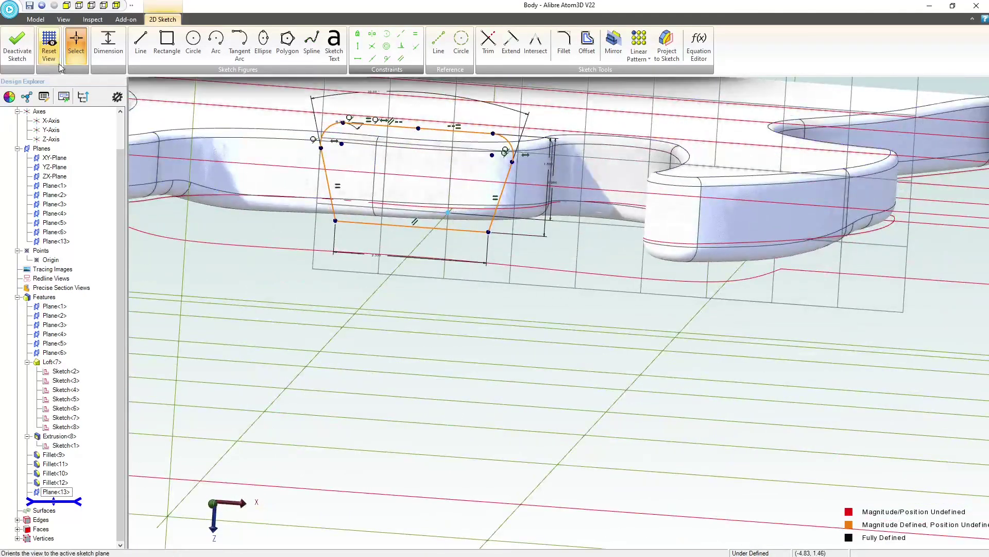
# Dimension the horizontal distance between the origin and the top line's midpoint as 0.5 inches, placing it above the profile
pyautogui.click(48, 46)
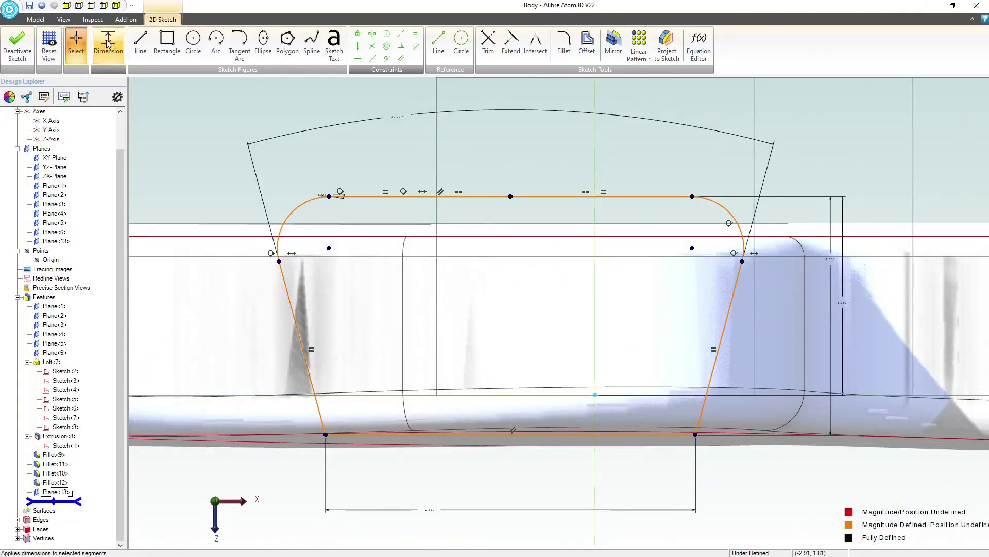
pyautogui.click(510, 197)
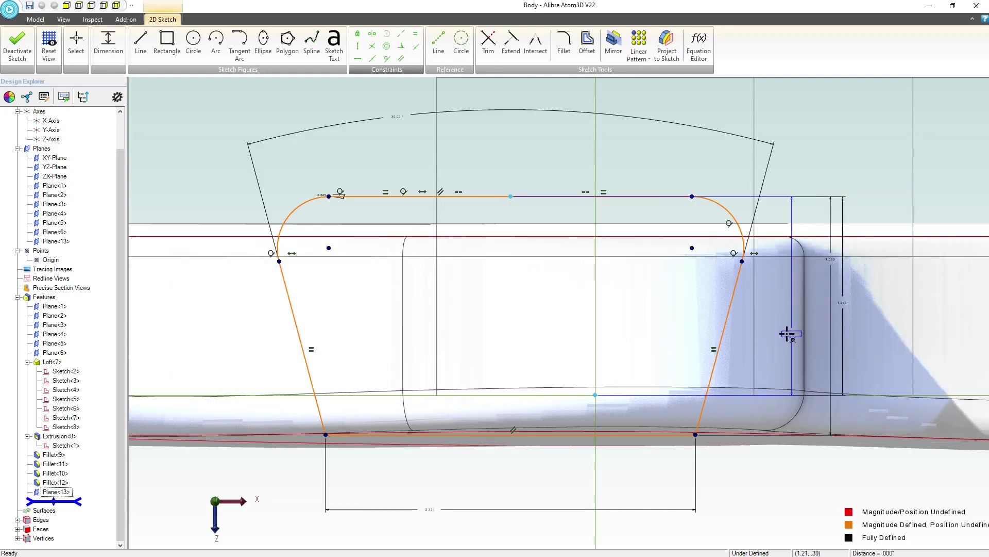
pyautogui.scroll(-2, 688, 390)
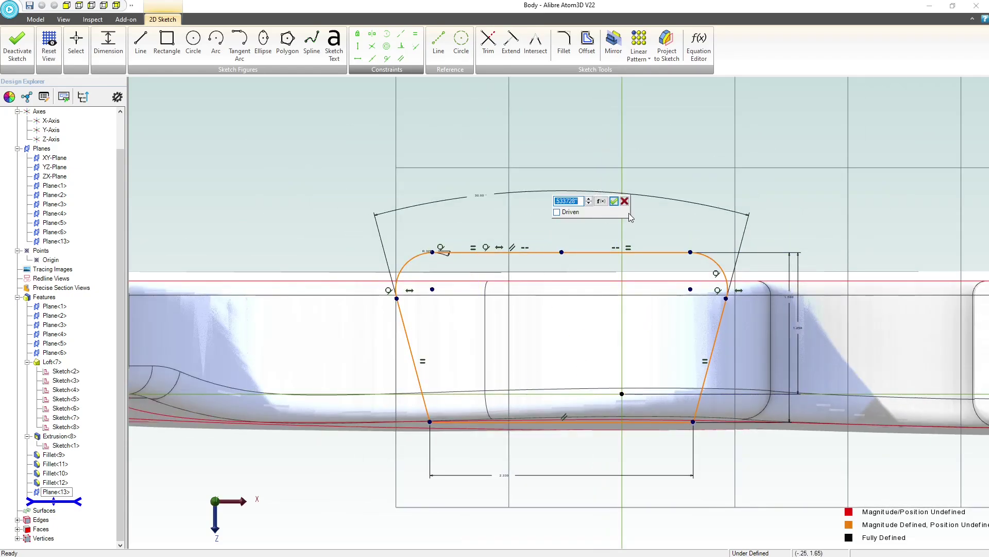
pyautogui.write('.5')
pyautogui.press('Return')
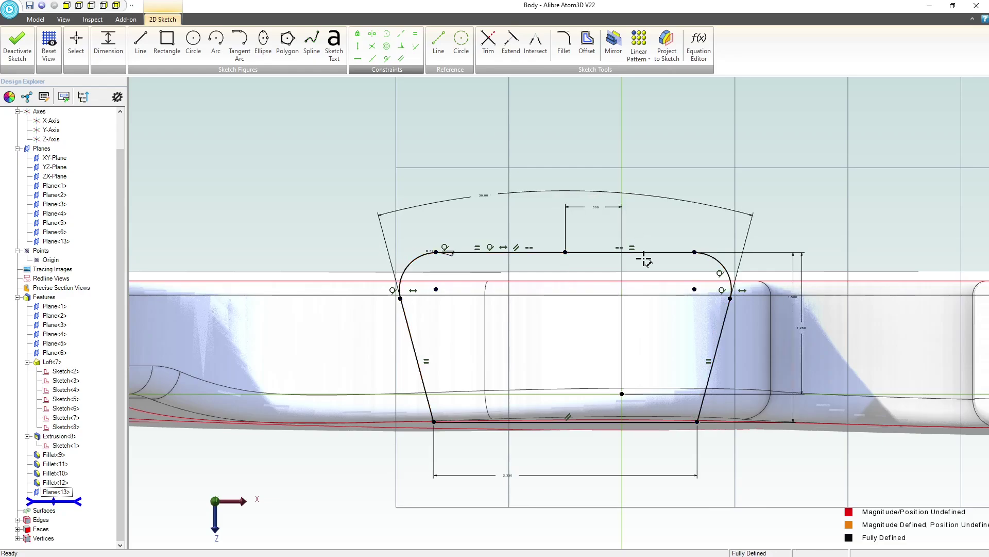
# Set the horizontal distance between the origin and the top line's midpoint to 0, centring the profile on the origin
pyautogui.scroll(-2, 644, 261)
pyautogui.moveTo(650, 380)
pyautogui.mouseDown(button='middle')
pyautogui.moveTo(650, 328)
pyautogui.moveTo(649, 338)
pyautogui.mouseUp(button='middle')
pyautogui.moveTo(648, 338); pyautogui.dragTo(623, 201, button='right')
pyautogui.doubleClick(631, 188)
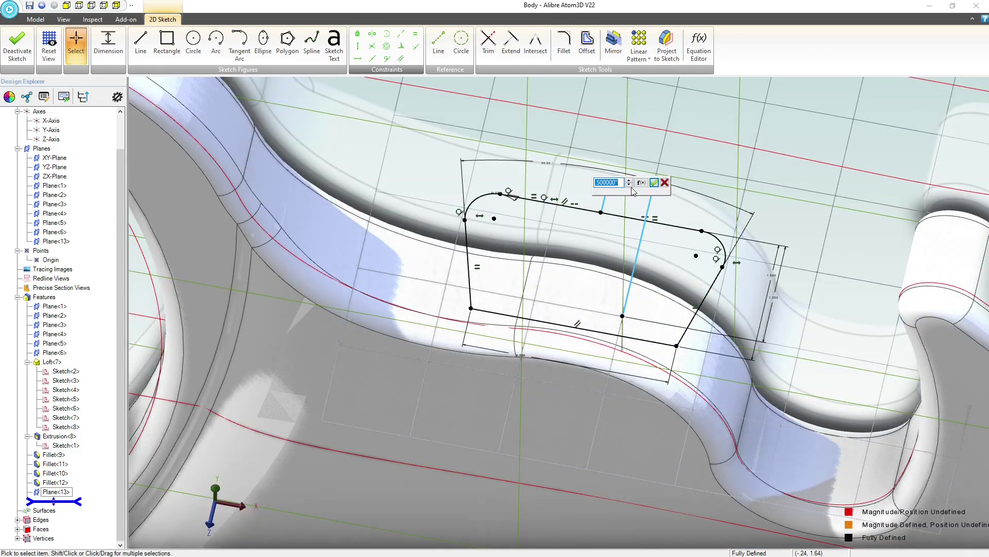
pyautogui.press('Return')
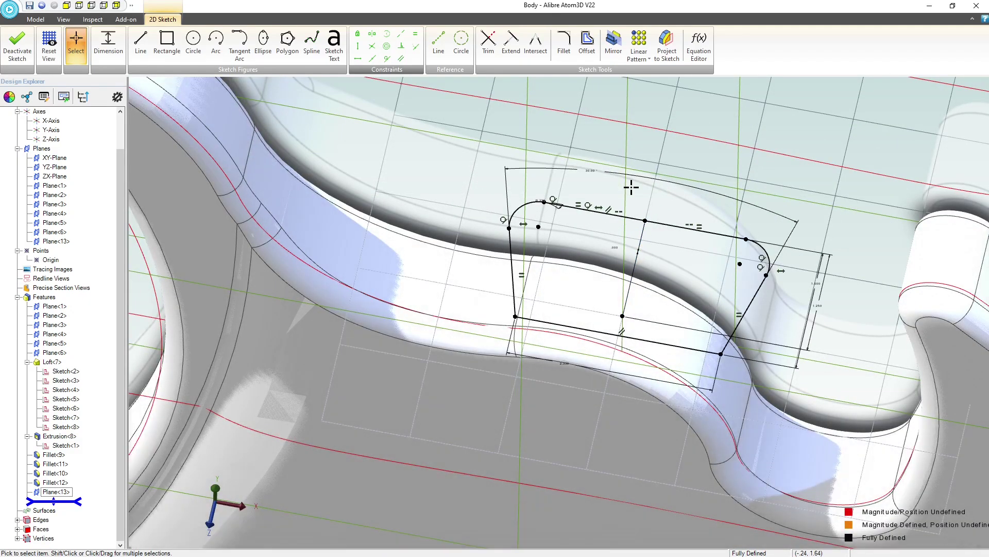
pyautogui.scroll(-3, 630, 264)
pyautogui.moveTo(670, 358); pyautogui.dragTo(687, 327, button='middle')
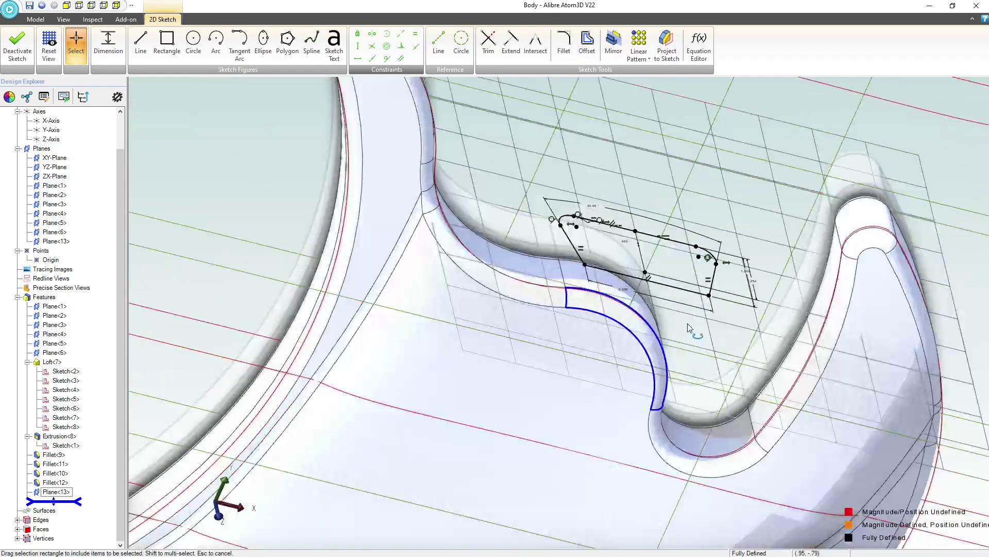
# Set the vertical distance between the origin and the profile's top line to 1.75 inches
pyautogui.moveTo(689, 327); pyautogui.dragTo(657, 329, button='right')
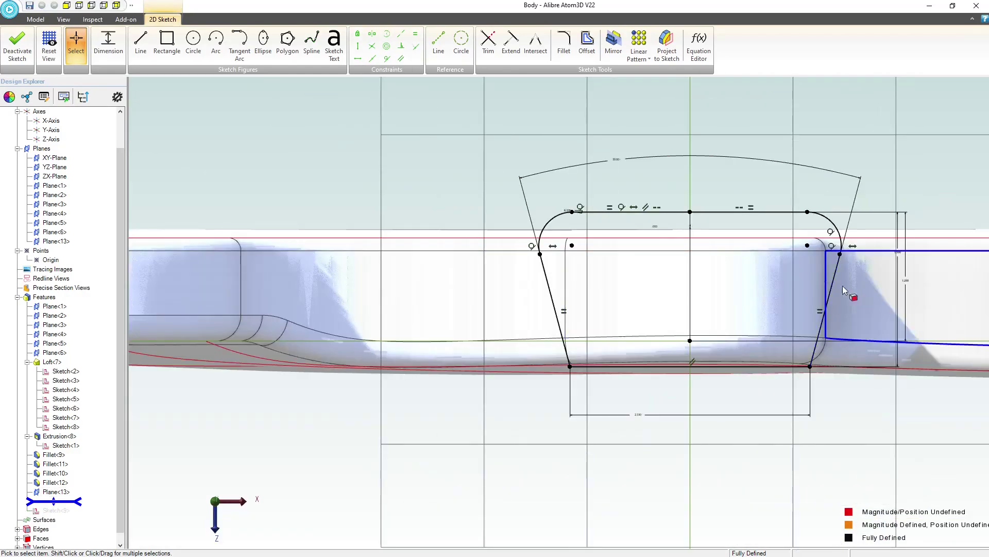
pyautogui.scroll(-3, 489, 286)
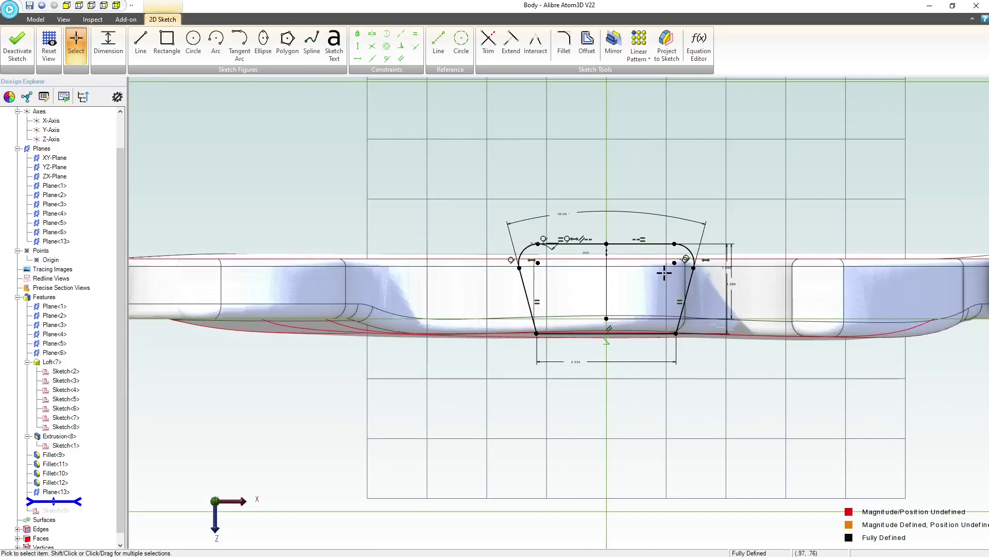
pyautogui.scroll(3, 620, 274)
pyautogui.scroll(3, 670, 308)
pyautogui.scroll(-3, 456, 277)
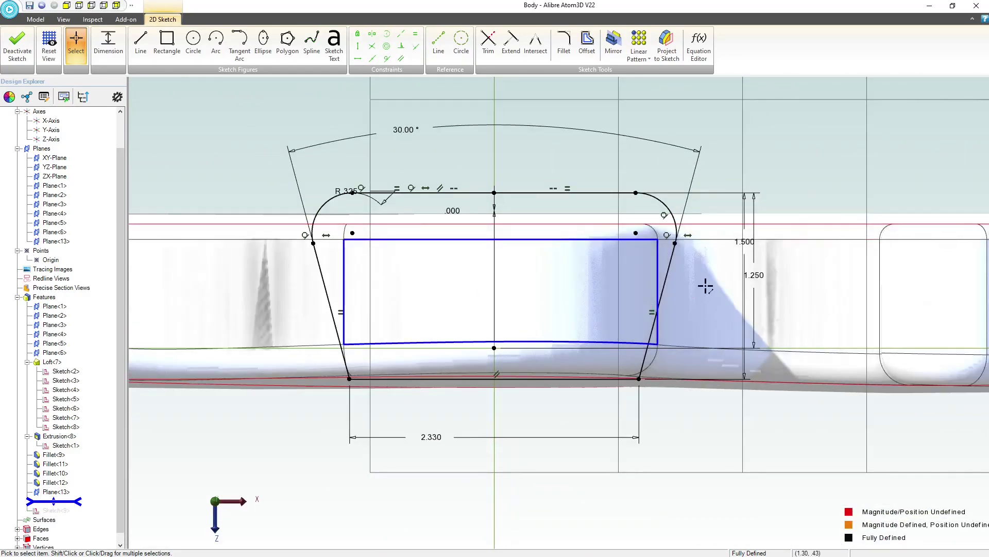
pyautogui.doubleClick(753, 278)
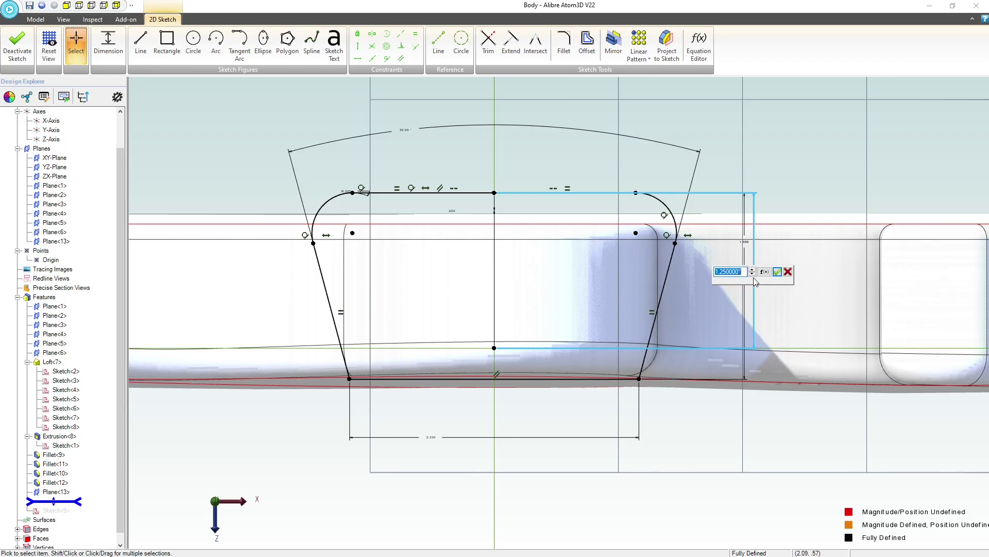
pyautogui.write('1.75')
pyautogui.press('Return')
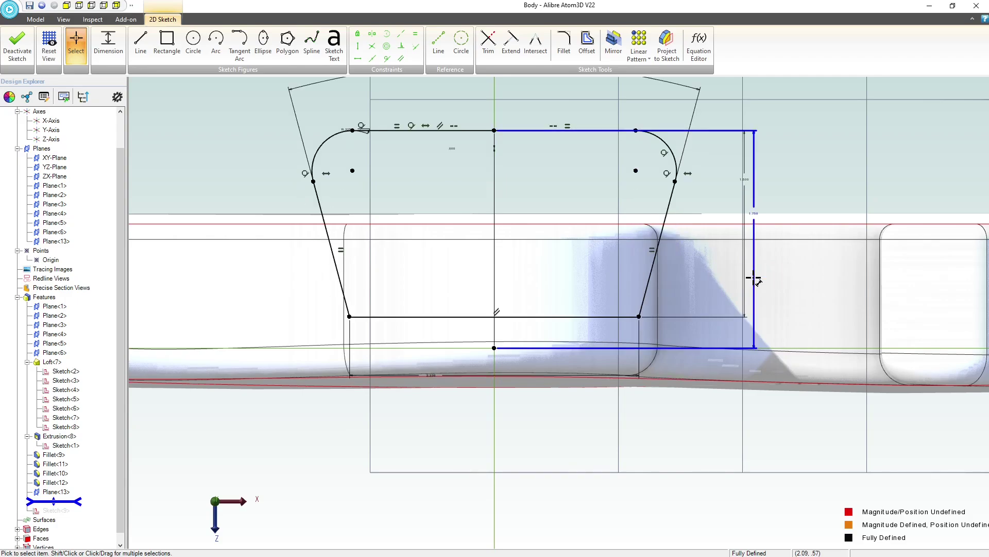
# Set the vertical distance between the origin and the profile's top line to 0.7 inches and finish the sketch
pyautogui.doubleClick(754, 214)
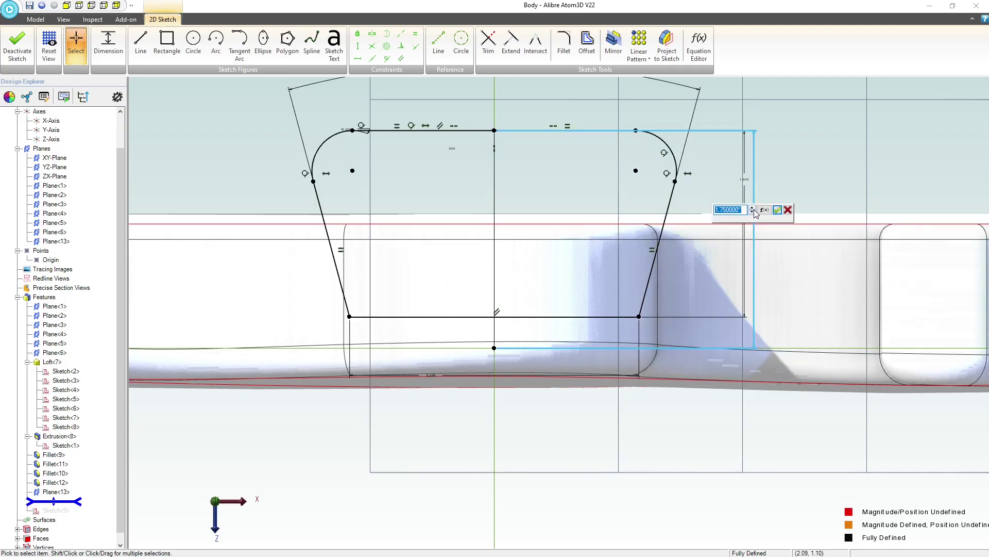
pyautogui.press('Return')
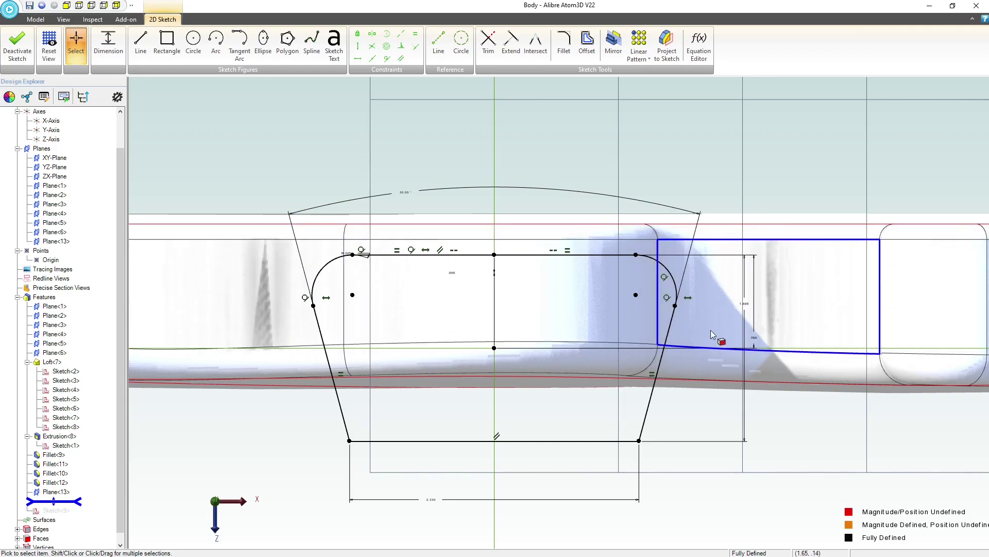
pyautogui.doubleClick(754, 338)
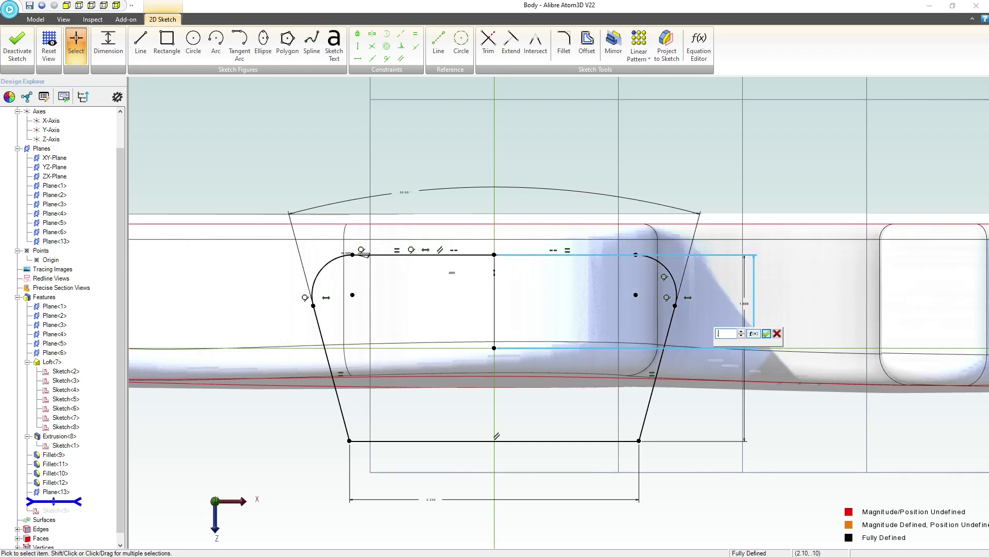
pyautogui.write('.7')
pyautogui.press('Return')
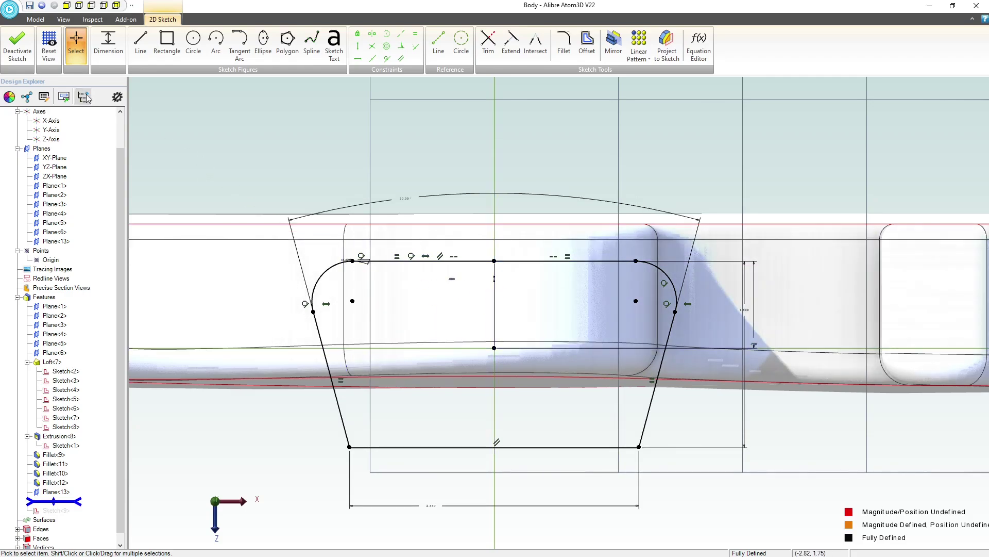
pyautogui.click(24, 44)
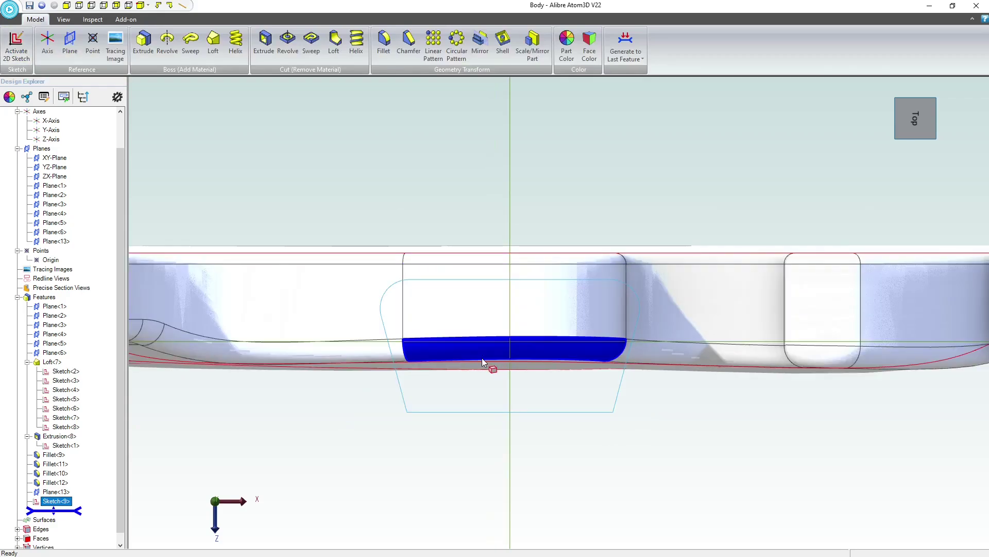
# Extrude-cut the rounded profile into the guitar body to a depth of 3 inches in the reversed direction
pyautogui.click(265, 41)
pyautogui.scroll(-4, 525, 253)
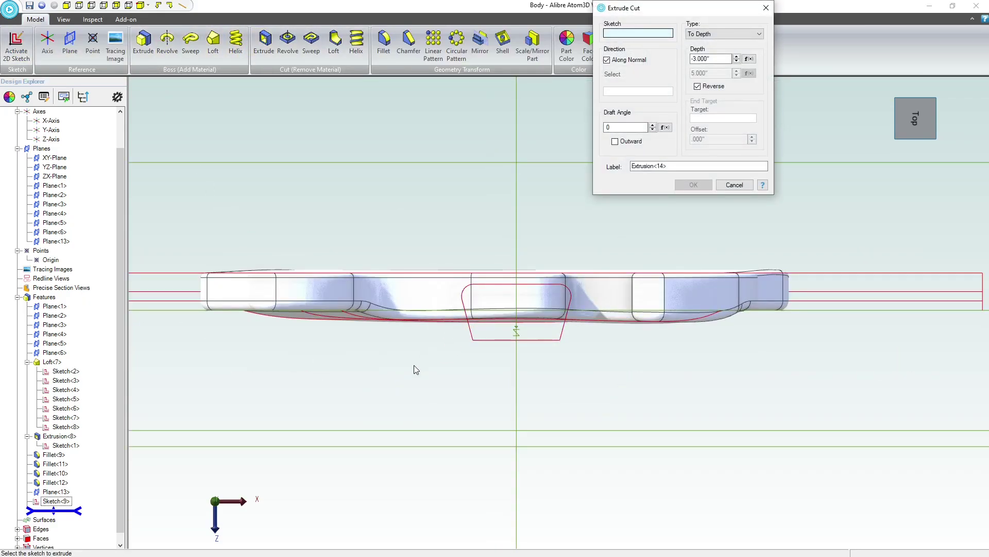
pyautogui.moveTo(415, 365); pyautogui.dragTo(430, 335, button='middle')
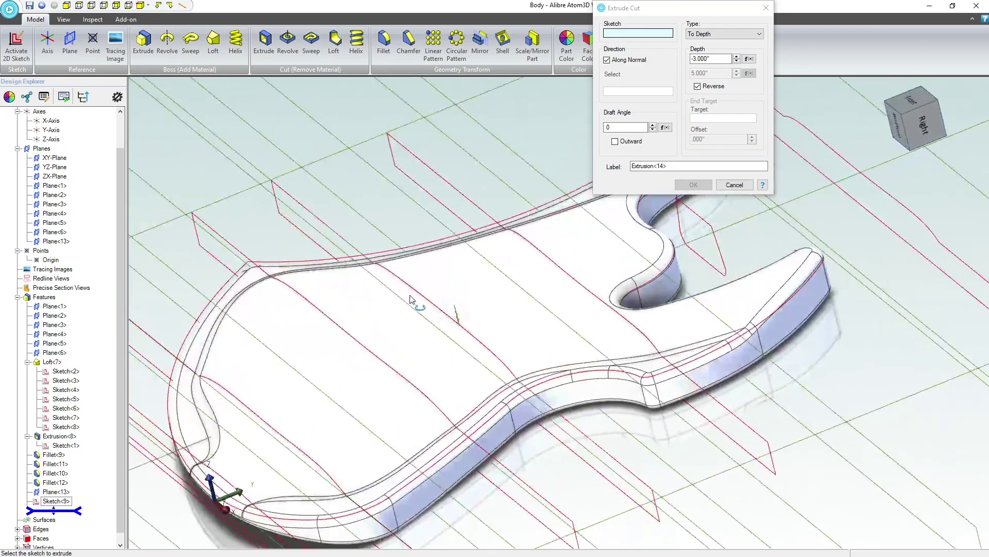
pyautogui.scroll(-4, 499, 324)
pyautogui.scroll(5, 596, 268)
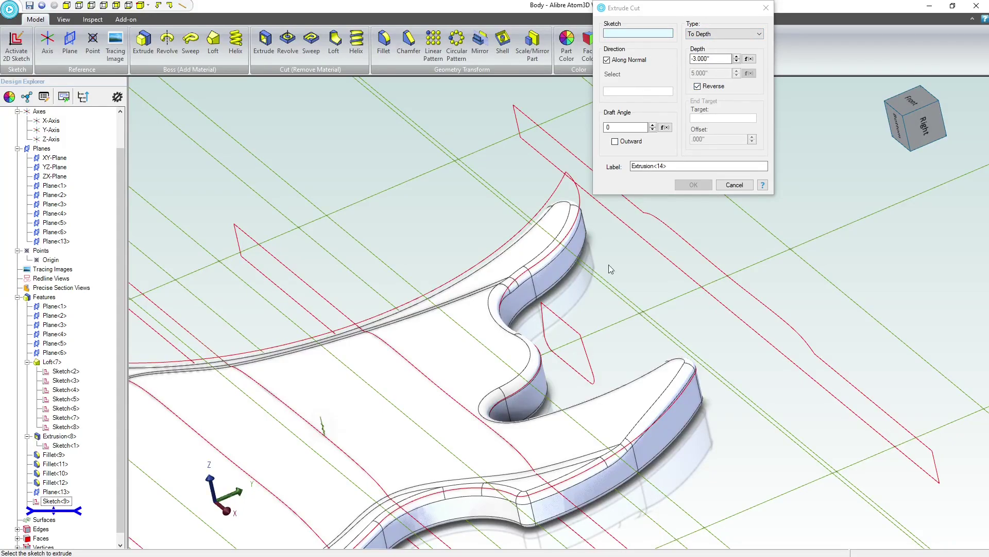
pyautogui.click(581, 335)
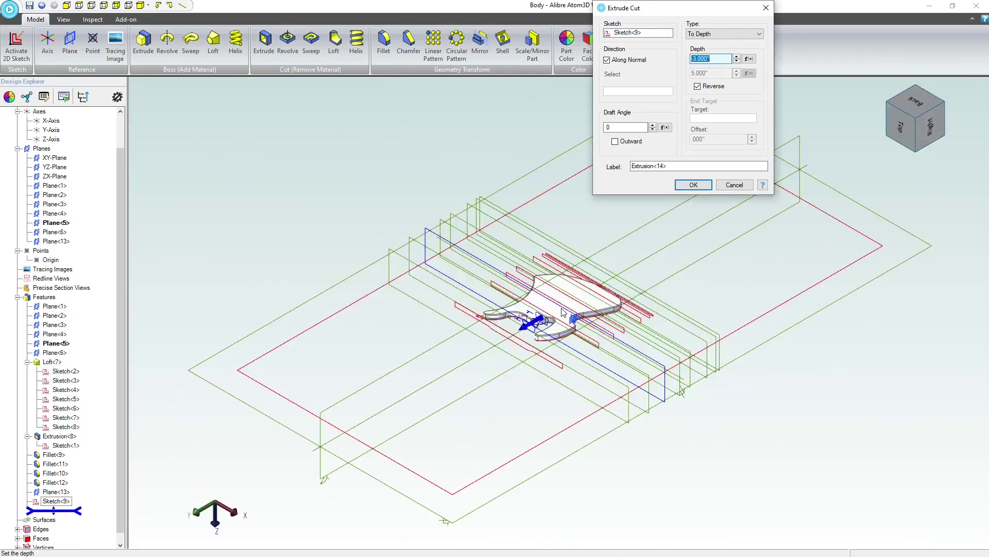
pyautogui.click(694, 186)
# Examine the new neck pocket's shape and position on the front of the guitar body
pyautogui.scroll(-2, 440, 399)
pyautogui.moveTo(459, 406); pyautogui.dragTo(480, 307, button='middle')
pyautogui.moveTo(479, 311); pyautogui.dragTo(453, 339, button='right')
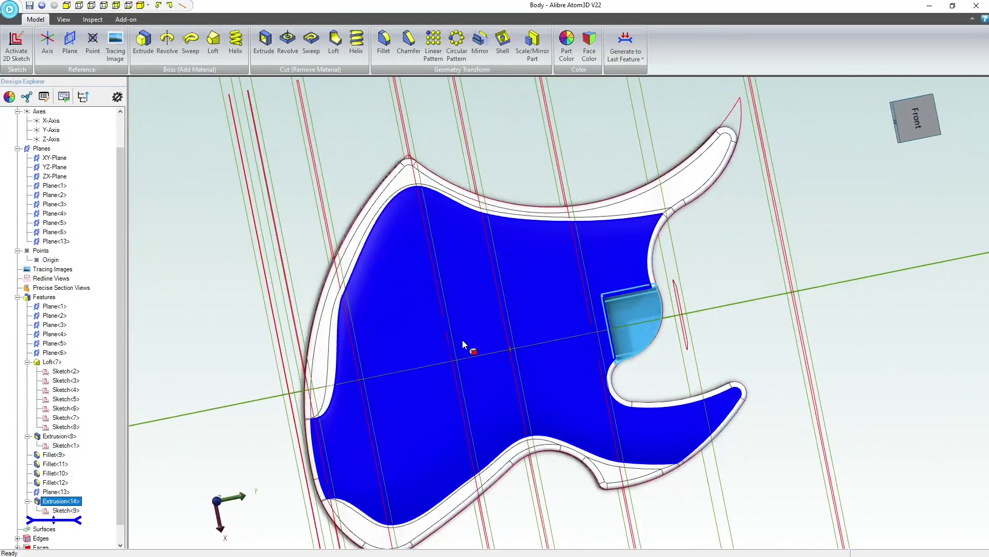
pyautogui.scroll(5, 638, 340)
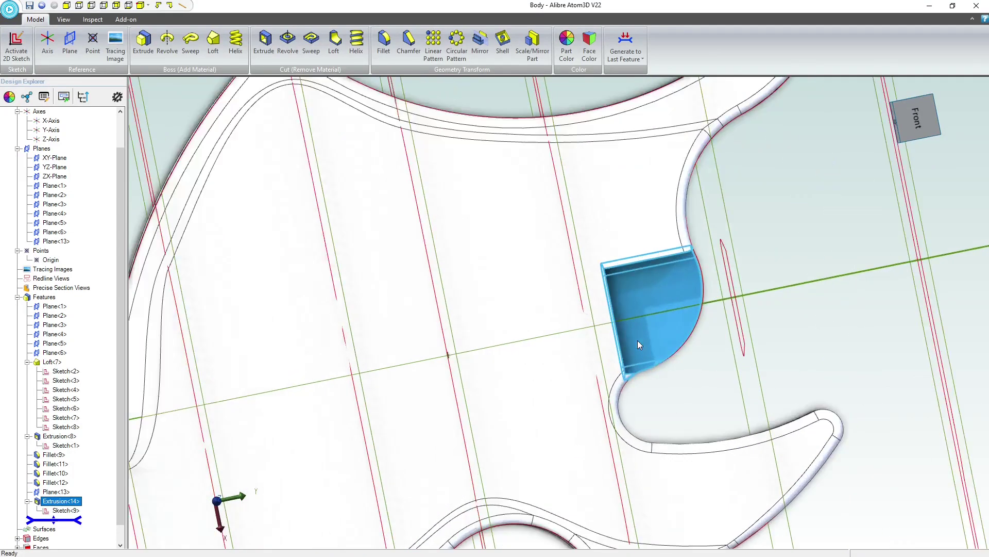
pyautogui.scroll(-3, 638, 340)
pyautogui.scroll(1, 567, 336)
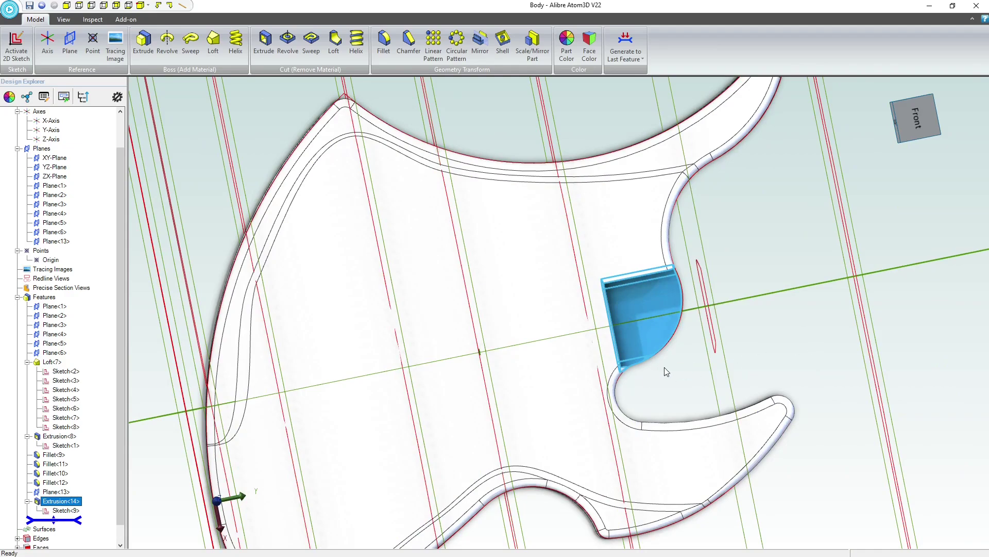
pyautogui.scroll(-1, 631, 334)
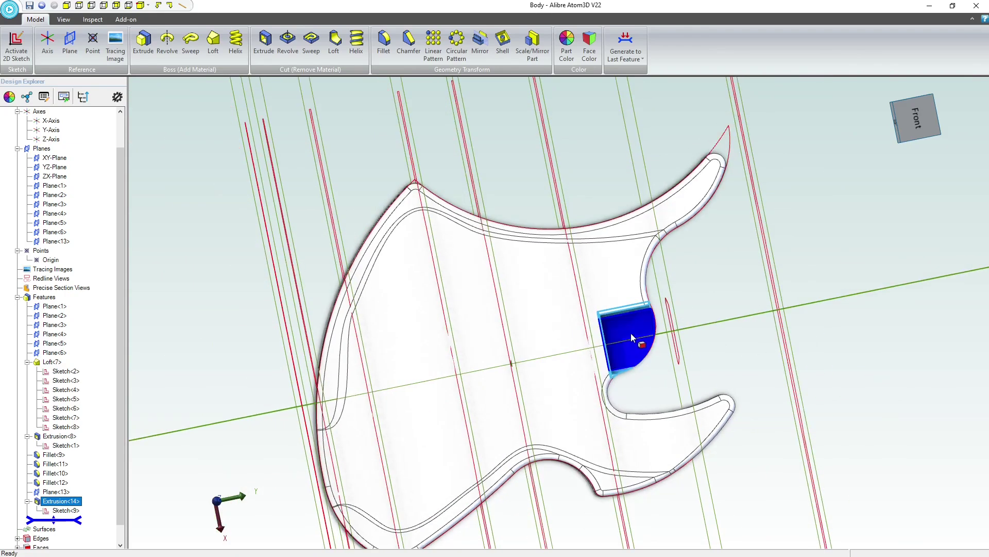
pyautogui.scroll(-1, 678, 382)
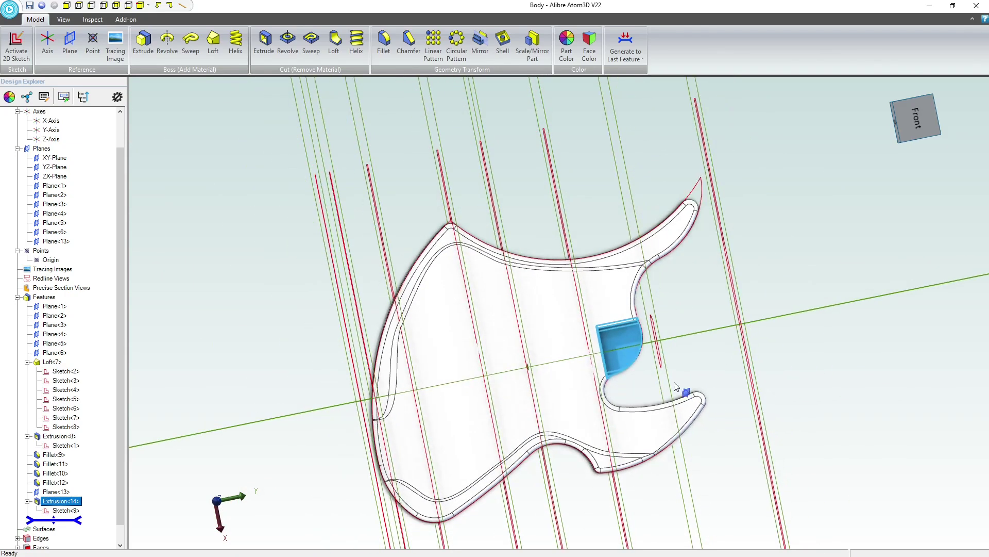
# Start a new 2D sketch on the flat floor face of the neck pocket
pyautogui.scroll(4, 607, 357)
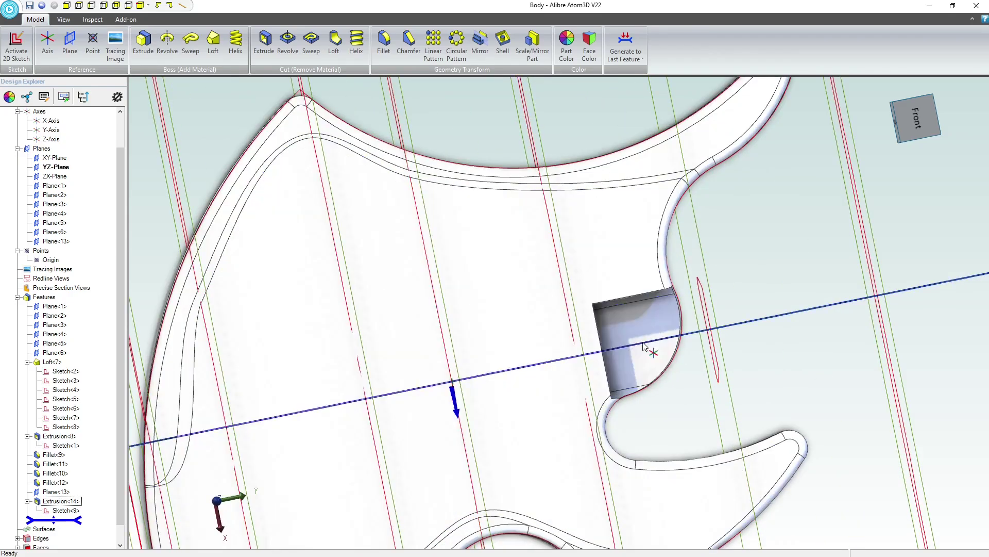
pyautogui.click(644, 344)
pyautogui.click(630, 326)
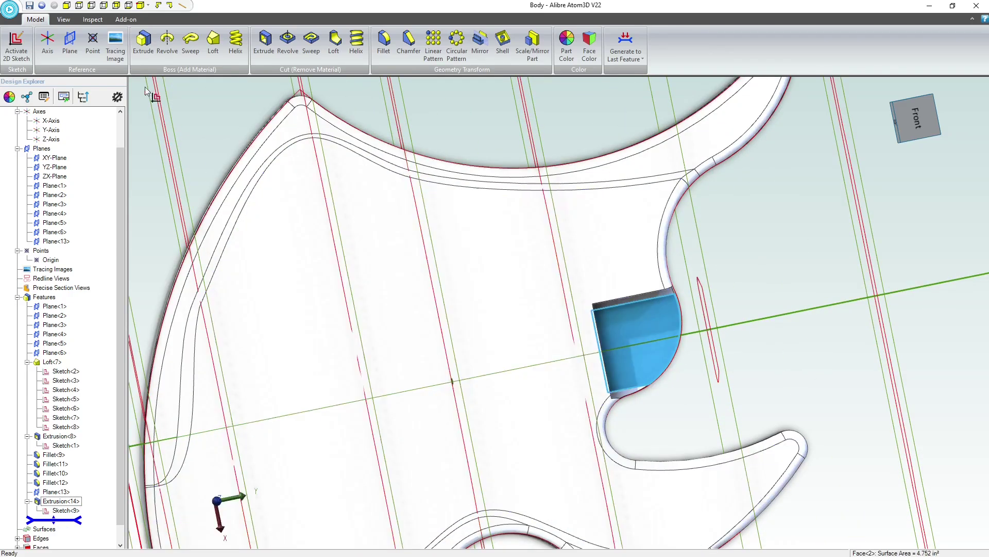
pyautogui.click(29, 50)
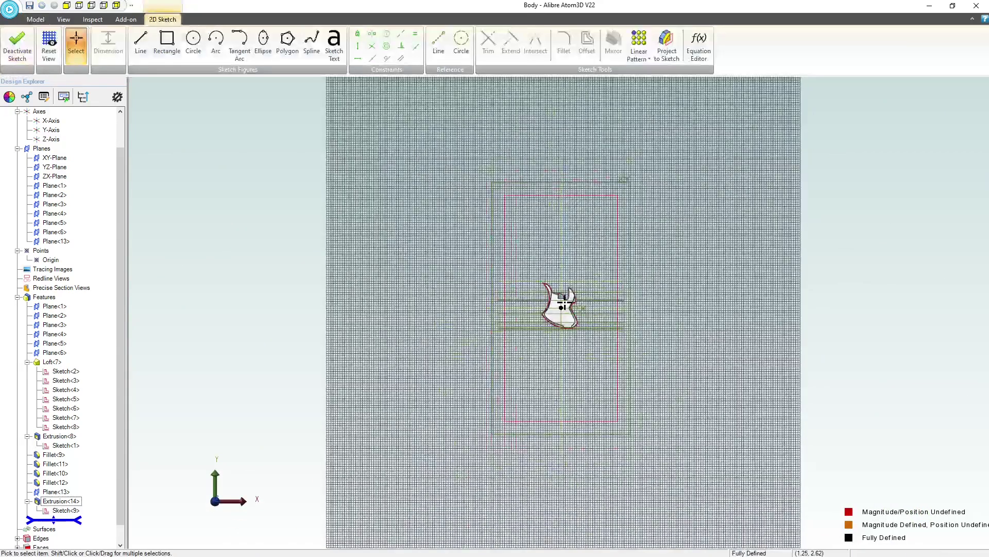
# Sketch three separate circles on the pocket floor, the third about 0.52 inches in diameter near the right wall, and move it toward the lower edge
pyautogui.scroll(10, 549, 294)
pyautogui.scroll(5, 554, 253)
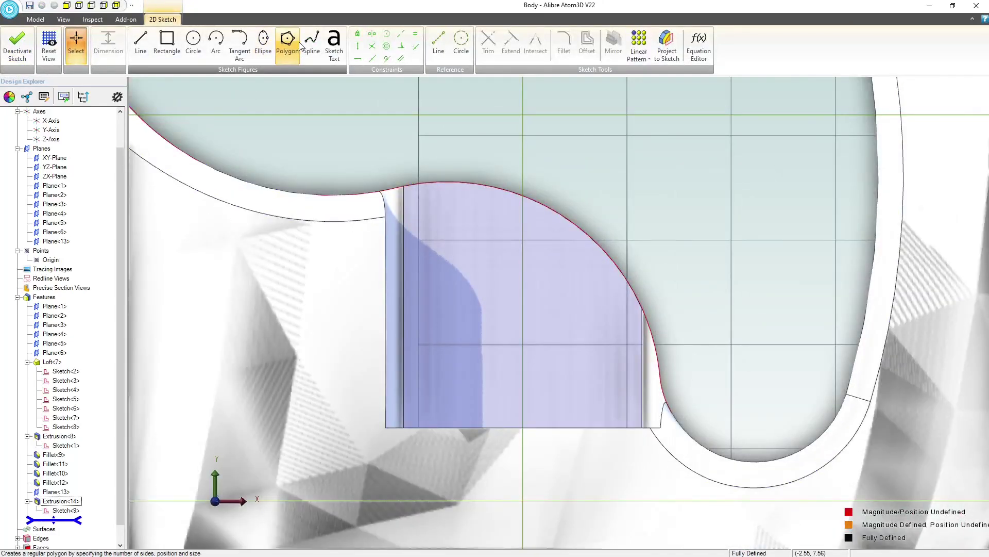
pyautogui.click(189, 40)
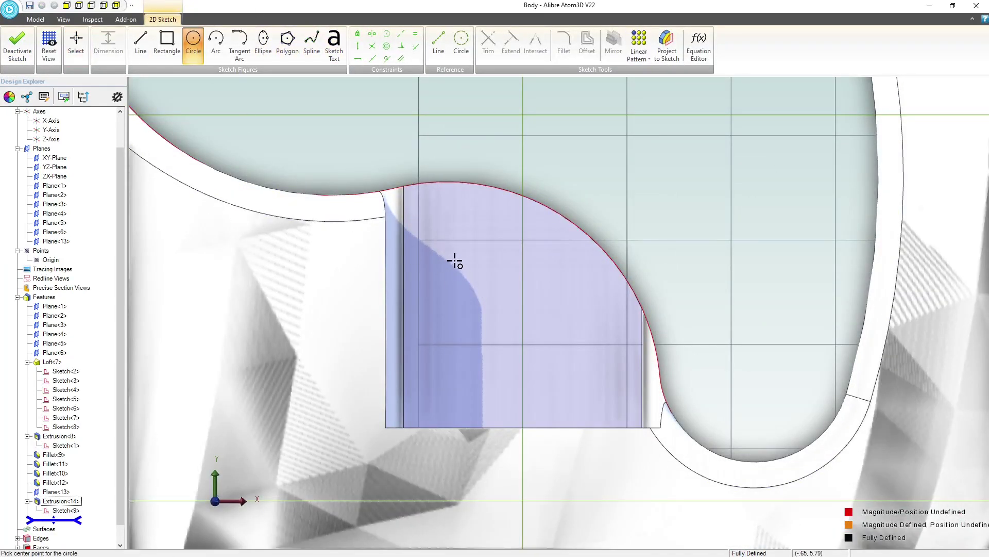
pyautogui.click(454, 259)
pyautogui.click(464, 278)
pyautogui.click(495, 379)
pyautogui.click(507, 388)
pyautogui.click(588, 320)
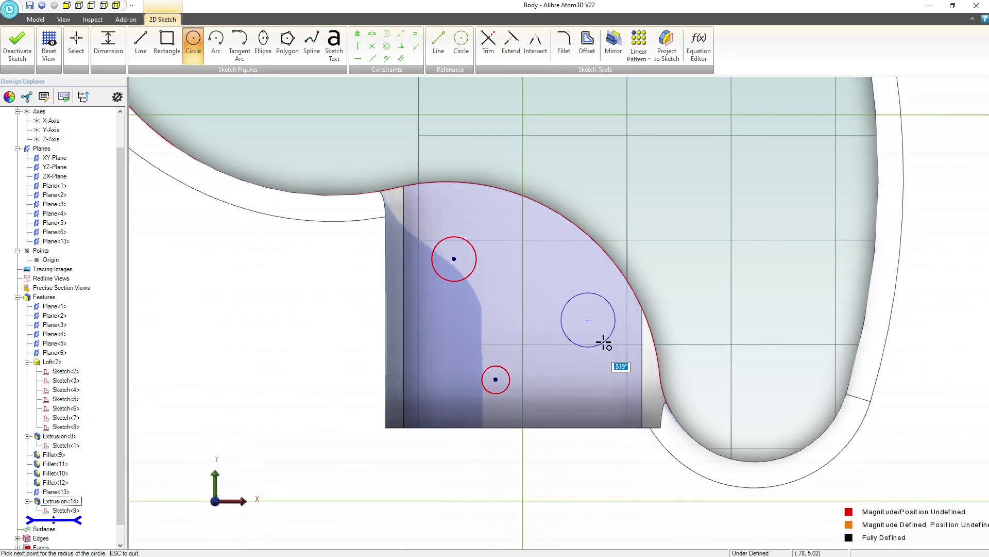
pyautogui.click(603, 342)
pyautogui.press('Escape')
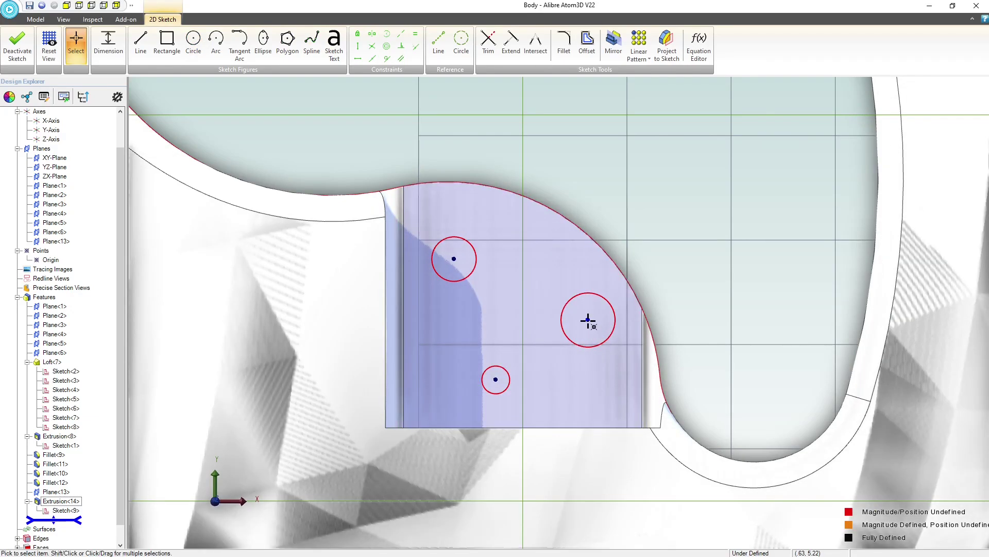
pyautogui.moveTo(588, 320); pyautogui.dragTo(587, 371)
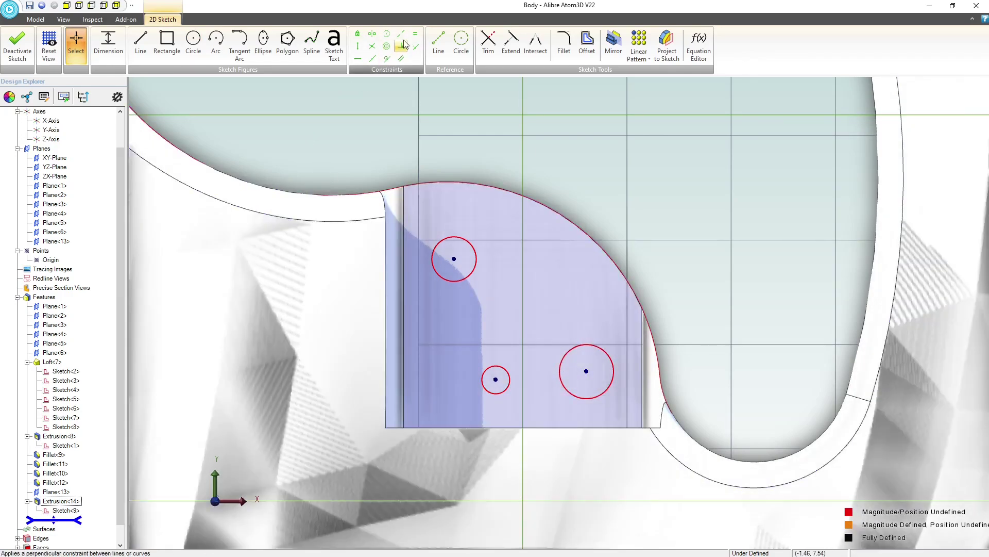
# Constrain the three circles on the pocket floor to equal size
pyautogui.click(416, 34)
pyautogui.click(470, 244)
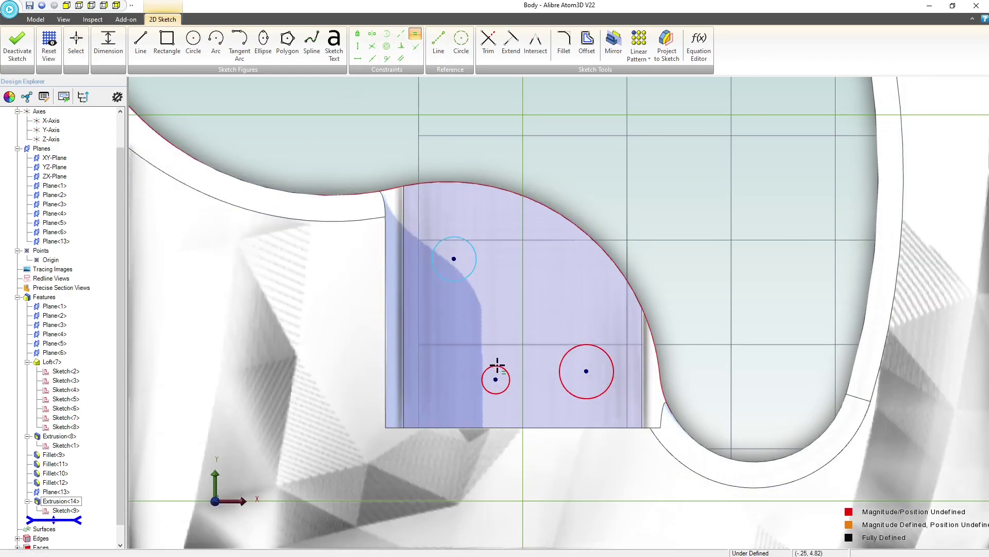
pyautogui.click(500, 368)
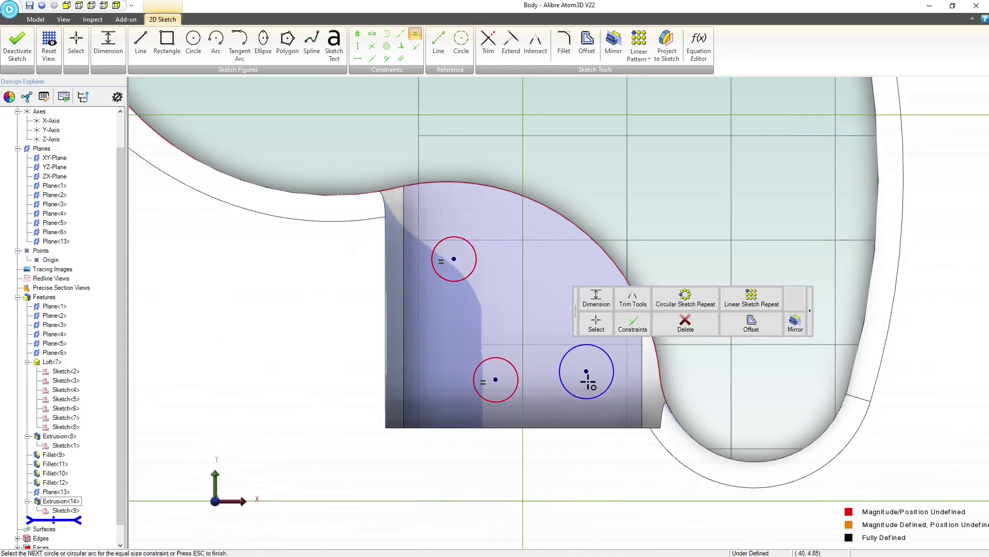
pyautogui.click(566, 362)
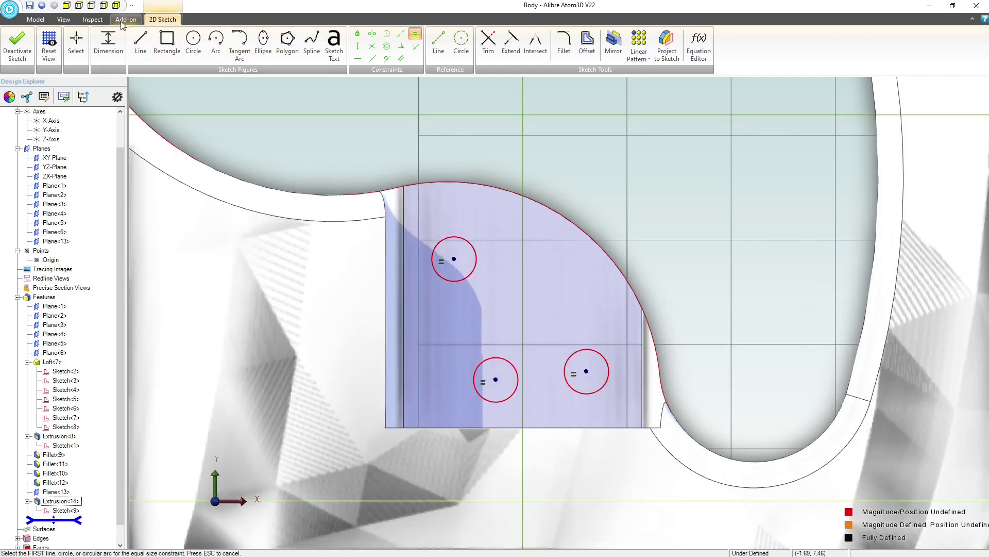
# Dimension the upper-left circle with a diameter of 0.25 inches, placing the label outside the pocket
pyautogui.click(110, 45)
pyautogui.click(470, 245)
pyautogui.click(548, 209)
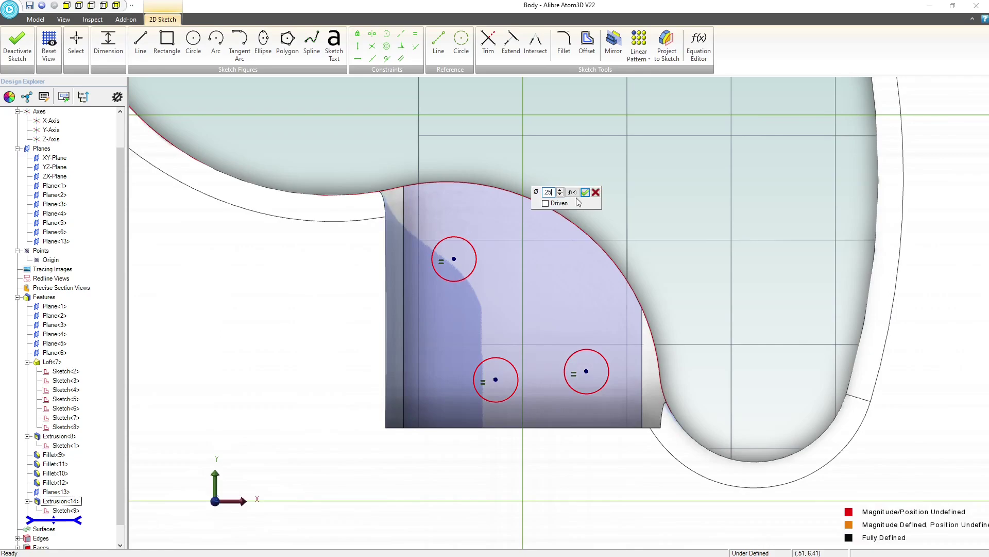
pyautogui.press('Return')
pyautogui.press('Escape')
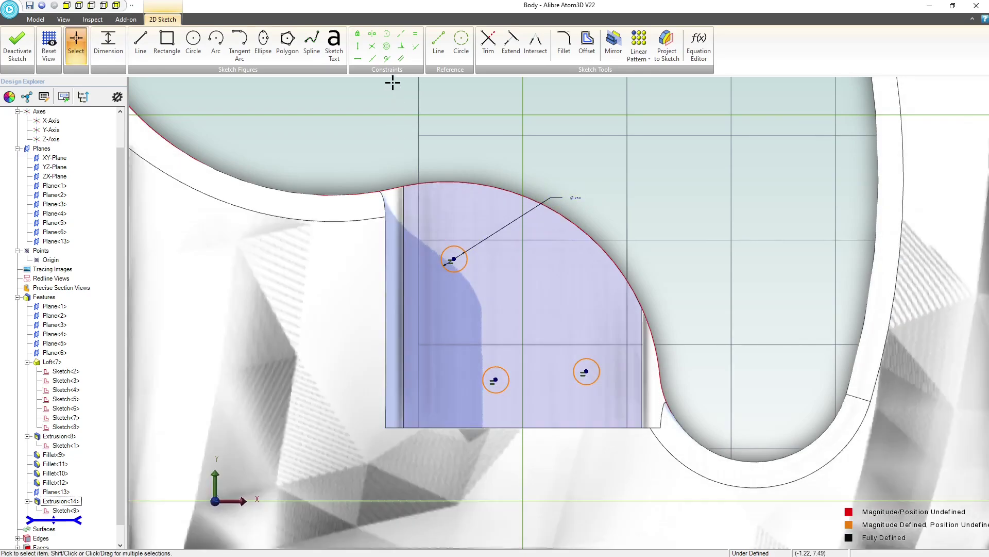
# Align the centres of the two left circles vertically, and move the upper one up and left so the pair sits nearer the left wall
pyautogui.click(356, 48)
pyautogui.click(495, 380)
pyautogui.click(453, 260)
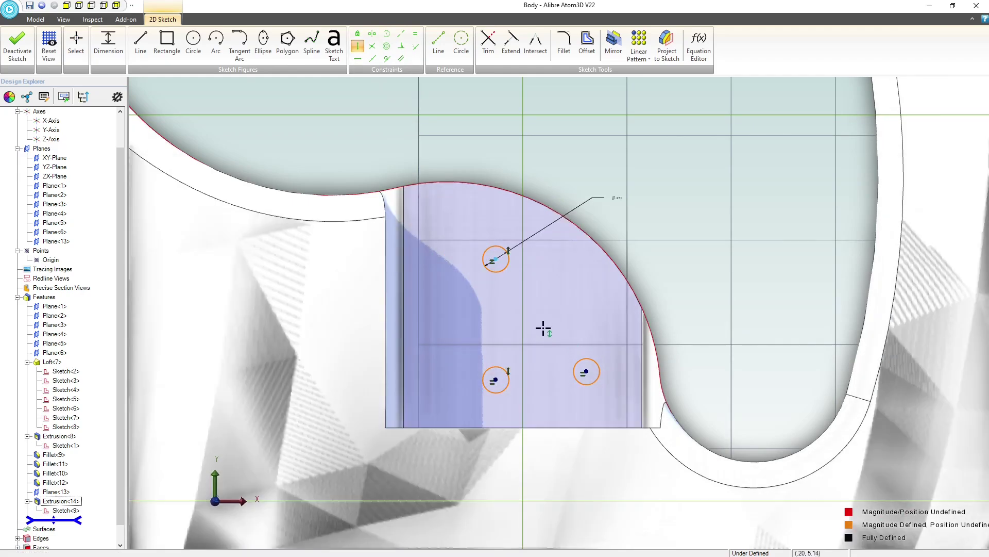
pyautogui.press('Escape')
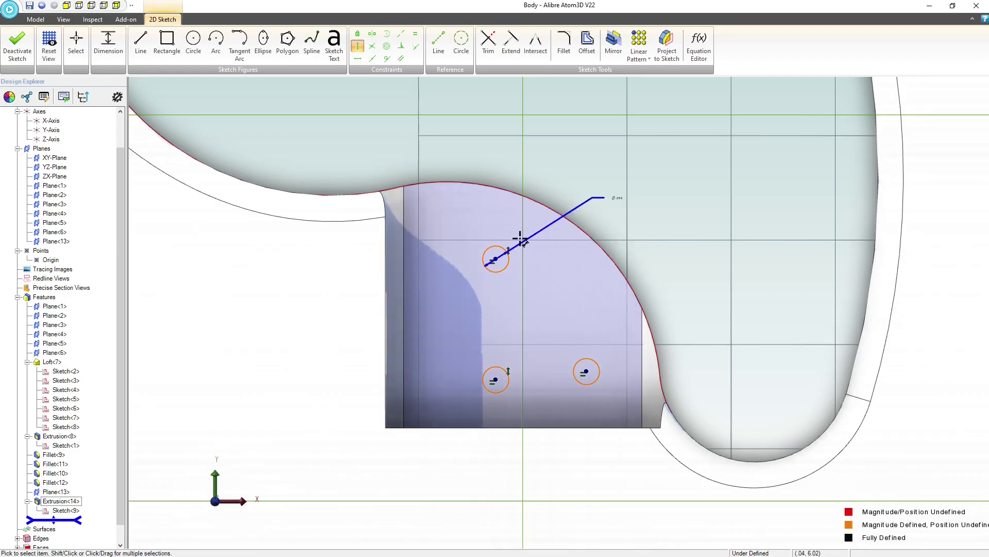
pyautogui.press('Escape')
pyautogui.moveTo(495, 257); pyautogui.dragTo(450, 225)
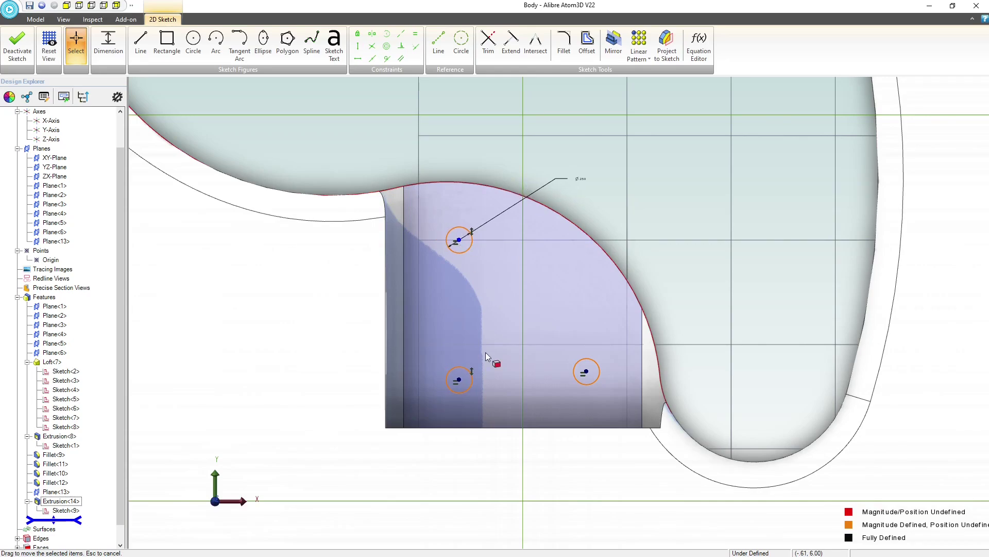
# Align the centres of the two lower circles on the pocket floor horizontally
pyautogui.click(358, 60)
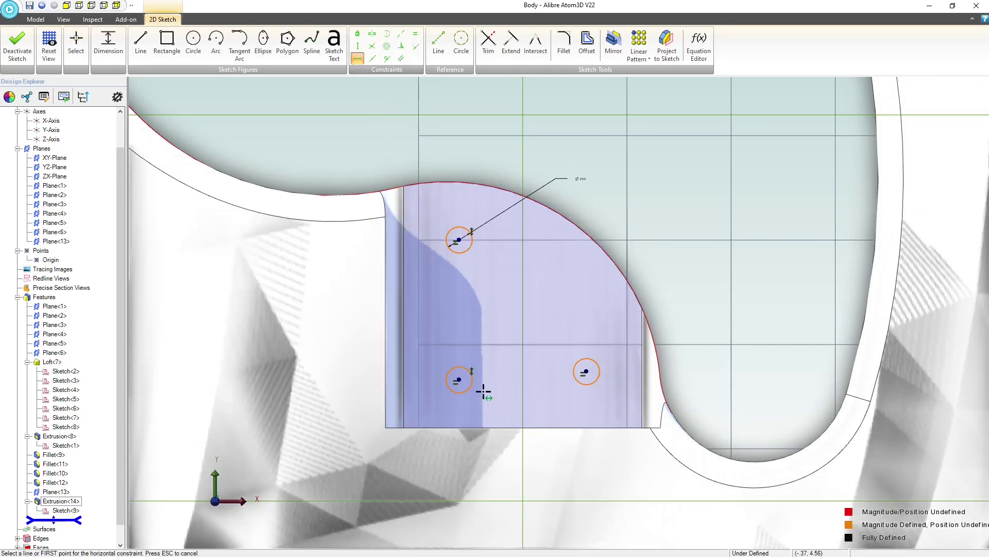
pyautogui.click(463, 378)
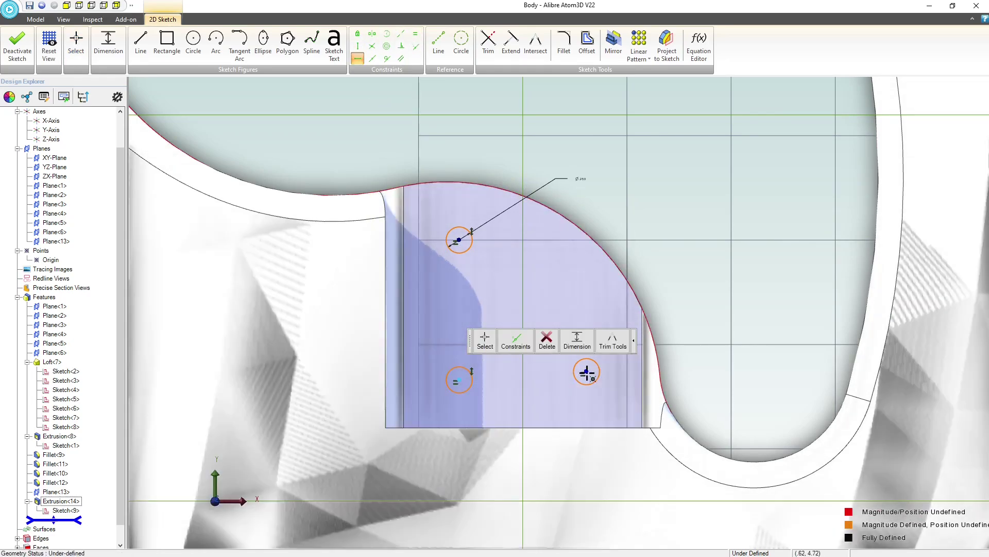
pyautogui.click(586, 372)
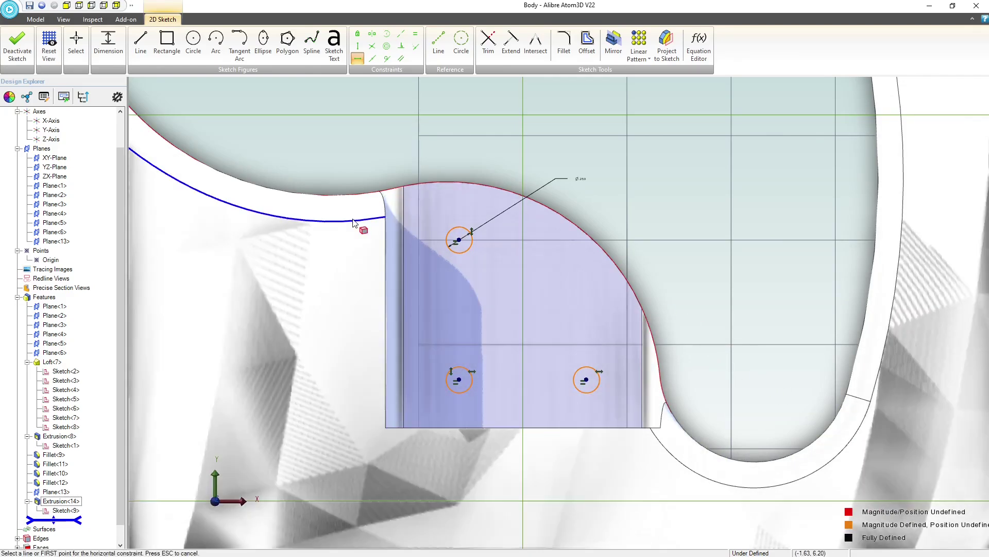
# Constrain the two lower circles' centres symmetric about the Y-axis, and move the right one slightly closer to the axis
pyautogui.click(372, 33)
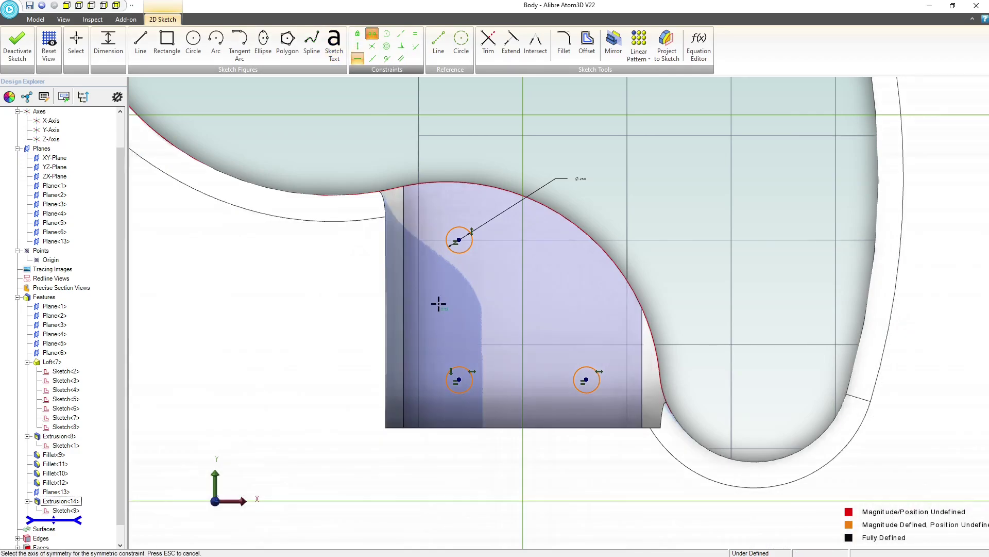
pyautogui.click(524, 324)
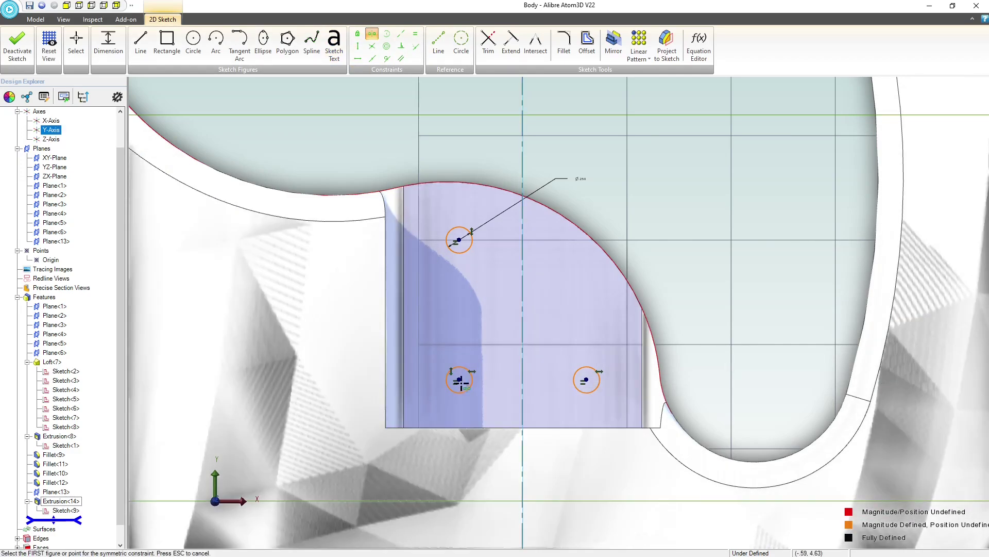
pyautogui.click(460, 382)
pyautogui.click(587, 381)
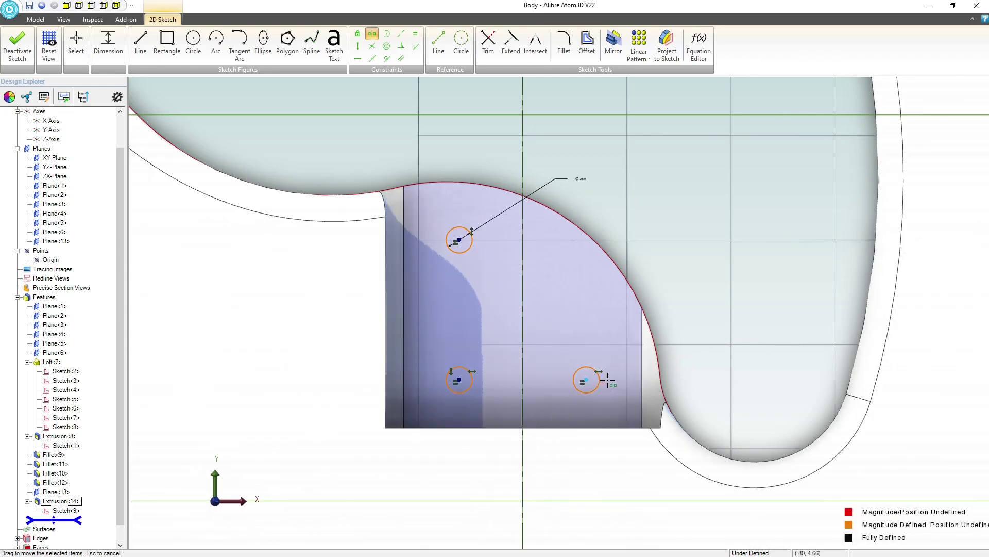
pyautogui.press('Escape')
pyautogui.moveTo(587, 381)
pyautogui.mouseDown()
pyautogui.moveTo(621, 380)
pyautogui.moveTo(582, 381)
pyautogui.mouseUp()
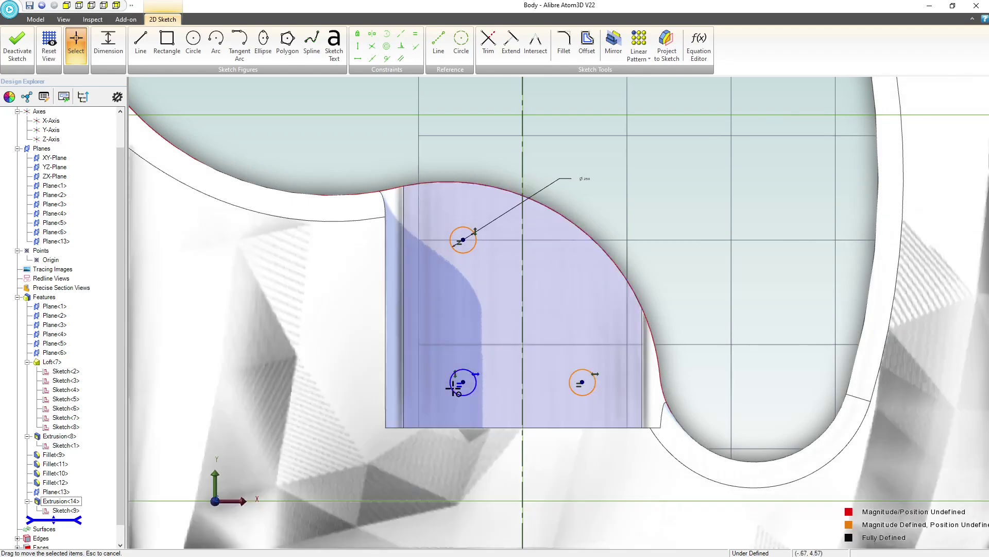
# Dimension the vertical distance between the centres of the two left circles as 1.35 inches, placing the label outside the pocket
pyautogui.scroll(-3, 455, 389)
pyautogui.scroll(1, 453, 390)
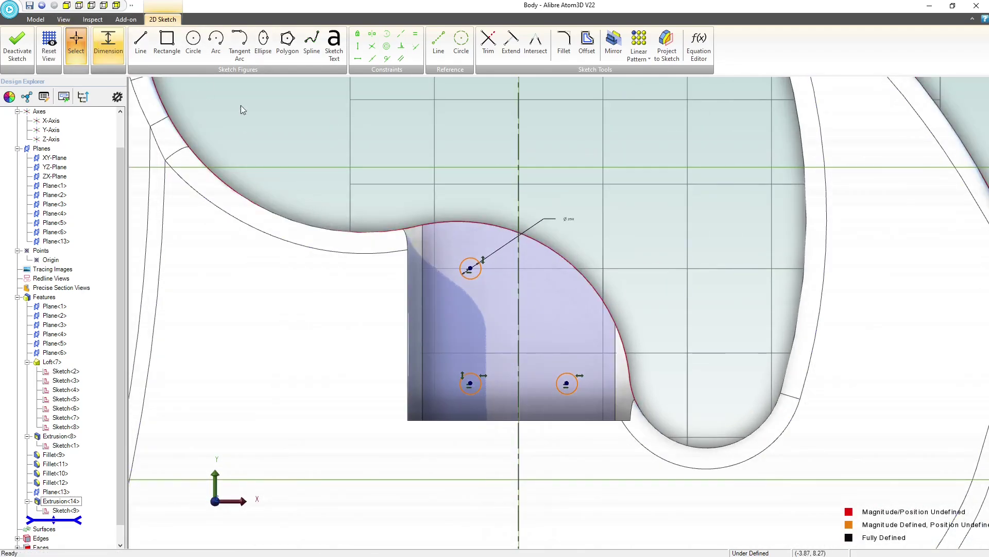
pyautogui.click(471, 268)
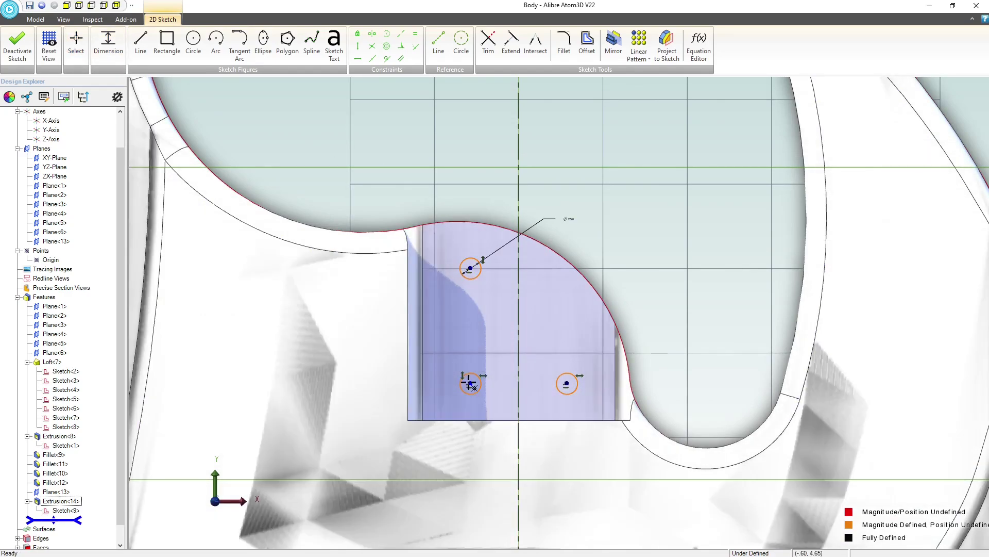
pyautogui.click(469, 383)
pyautogui.click(370, 328)
pyautogui.write('1.35')
pyautogui.press('Return')
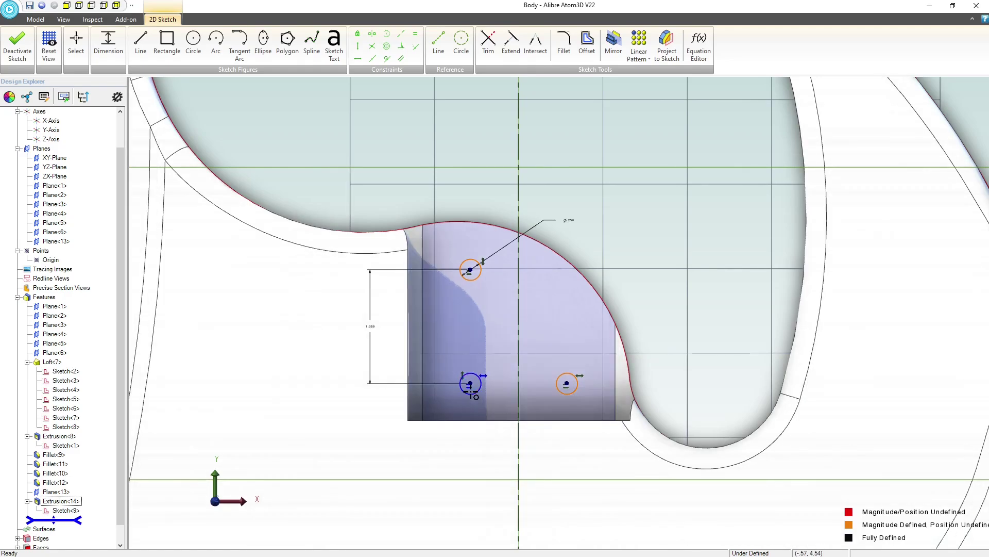
# Dimension the horizontal distance between the centres of the two lower circles as 1.25 inches, placing the label below the pocket
pyautogui.click(567, 383)
pyautogui.click(520, 458)
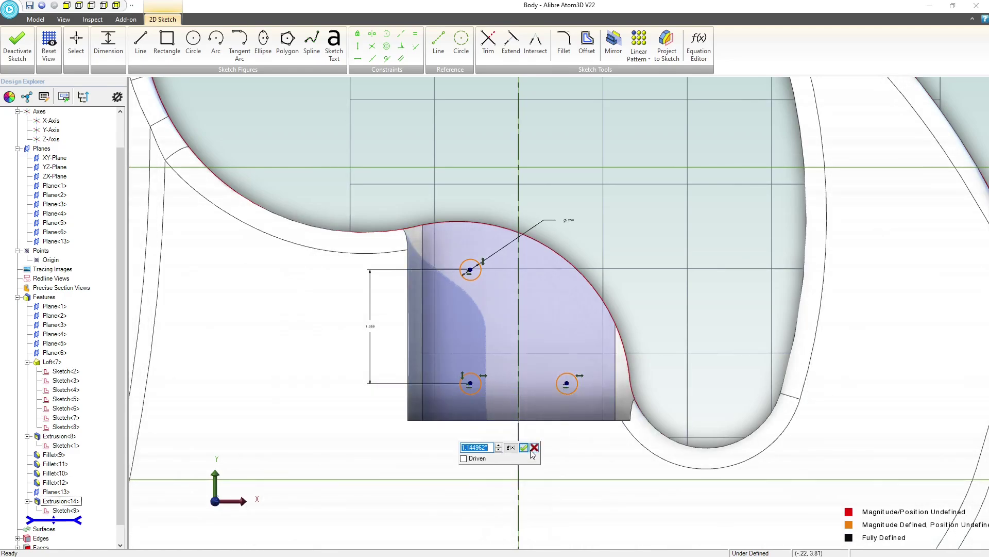
pyautogui.write('1.25')
pyautogui.press('Return')
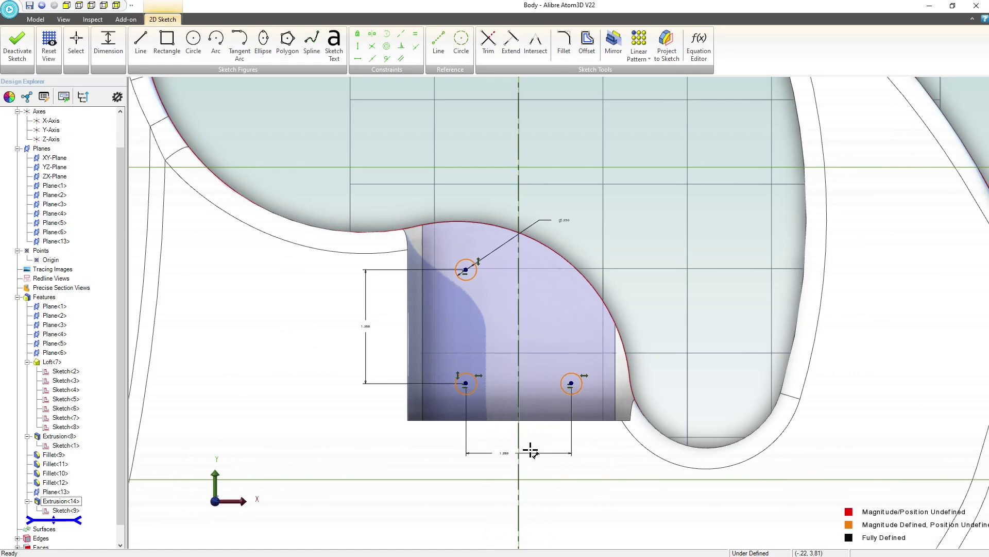
# Dimension the vertical distance from the sketch origin to the lower-left circle's centre as 4.65 inches
pyautogui.scroll(-5, 510, 398)
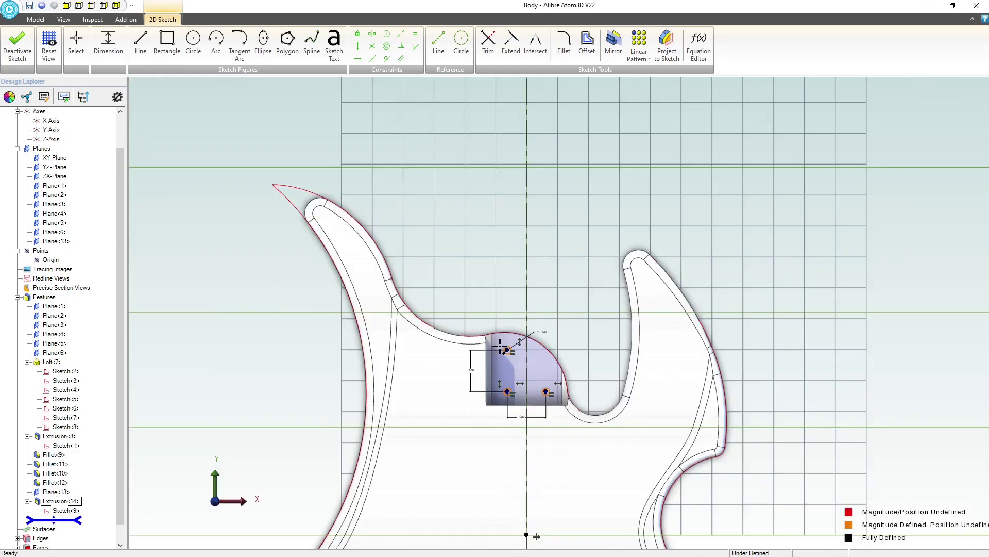
pyautogui.scroll(3, 525, 385)
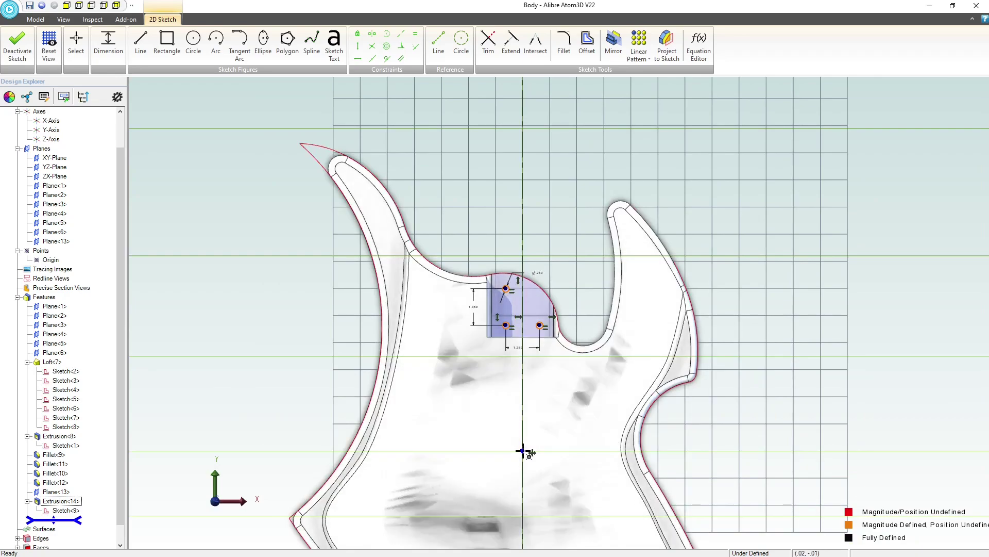
pyautogui.click(506, 325)
pyautogui.click(523, 451)
pyautogui.click(446, 353)
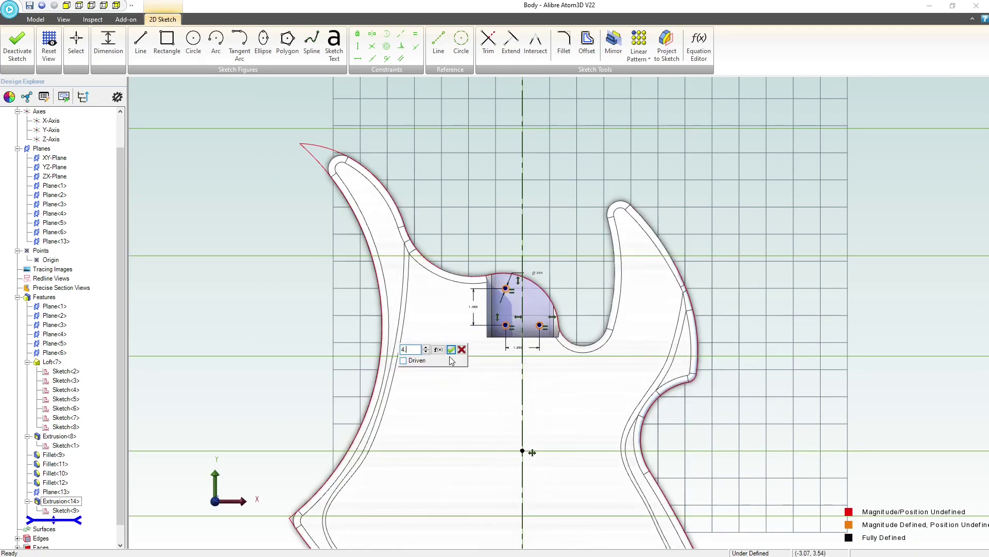
pyautogui.write('65')
pyautogui.press('Return')
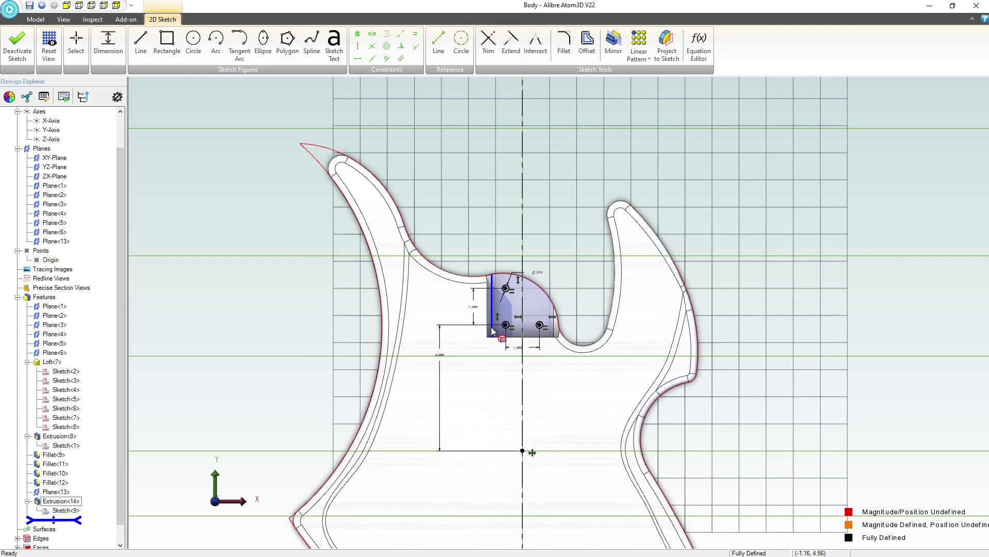
# Finish the circle sketch and cut-extrude the three circles into the pocket floor as bolt holes
pyautogui.click(17, 45)
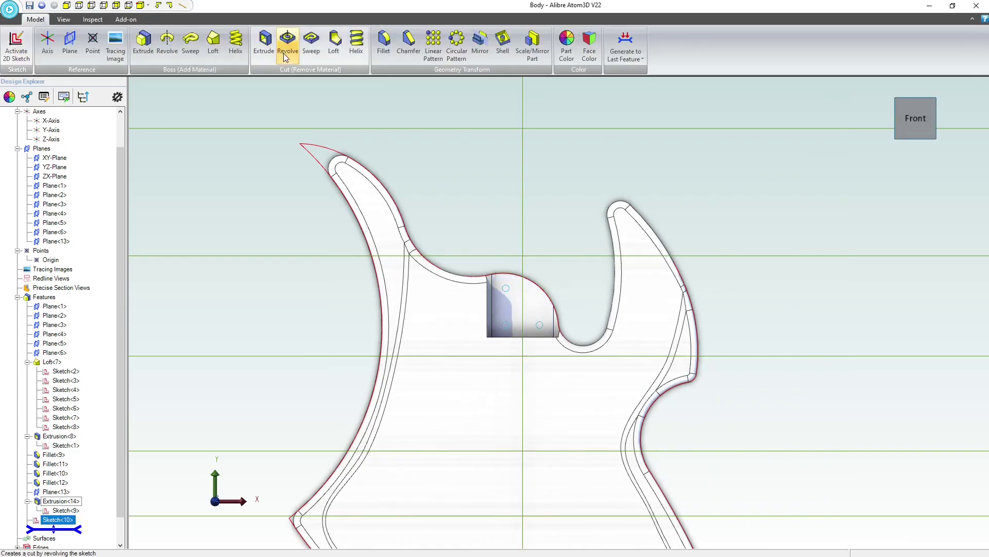
pyautogui.click(264, 43)
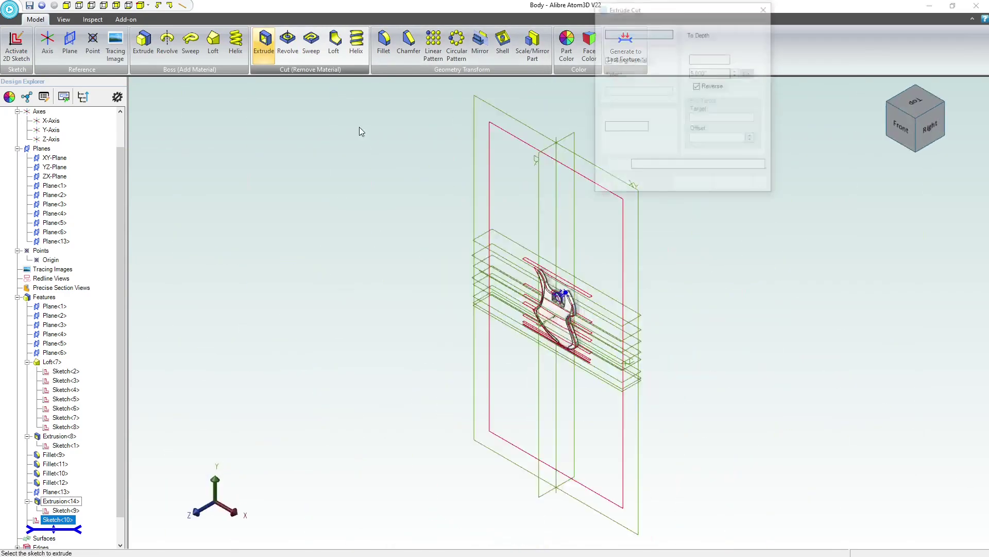
pyautogui.click(724, 34)
pyautogui.click(714, 49)
pyautogui.click(694, 184)
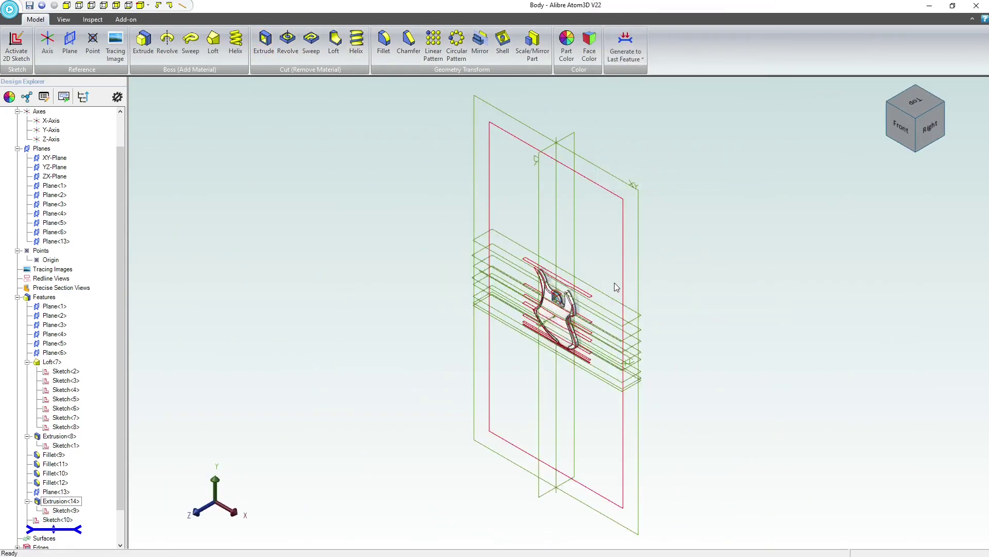
# Examine the bolt holes in the neck pocket and the guitar body from several angles
pyautogui.scroll(5, 593, 309)
pyautogui.scroll(4, 575, 324)
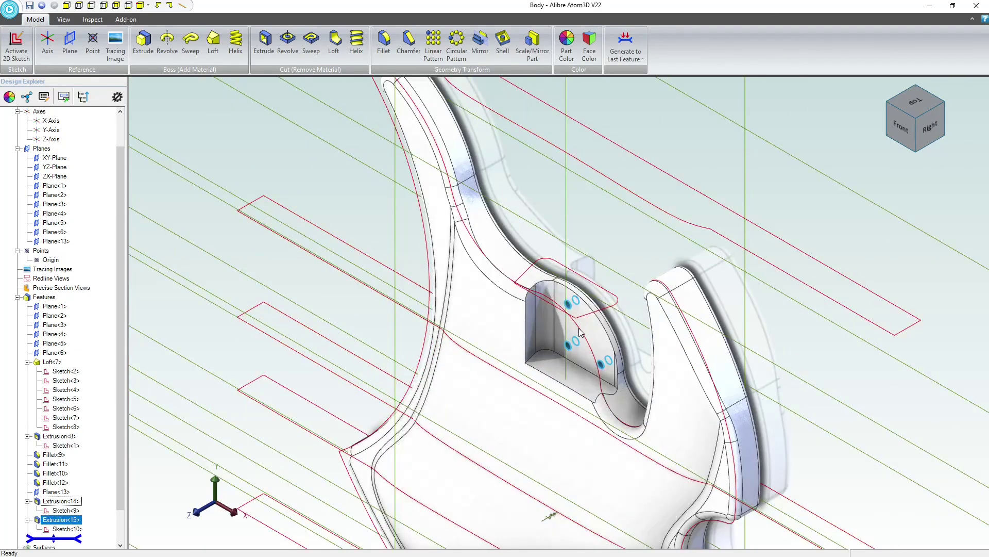
pyautogui.scroll(-2, 648, 260)
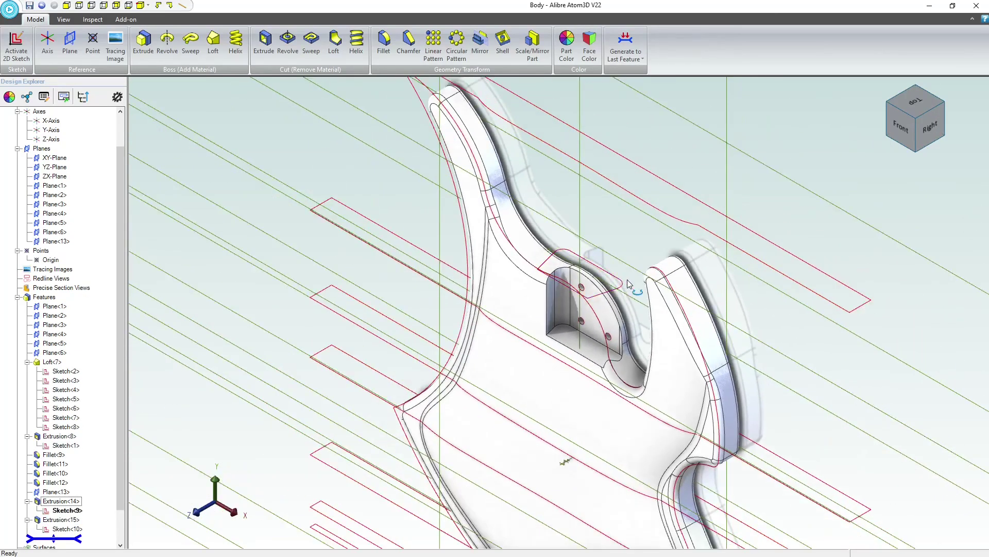
pyautogui.moveTo(629, 283)
pyautogui.mouseDown(button='middle')
pyautogui.moveTo(647, 216)
pyautogui.moveTo(656, 233)
pyautogui.moveTo(646, 230)
pyautogui.moveTo(633, 283)
pyautogui.moveTo(633, 266)
pyautogui.mouseUp(button='middle')
pyautogui.moveTo(520, 309)
pyautogui.mouseDown(button='middle')
pyautogui.moveTo(485, 330)
pyautogui.moveTo(598, 276)
pyautogui.moveTo(506, 321)
pyautogui.moveTo(522, 301)
pyautogui.mouseUp(button='middle')
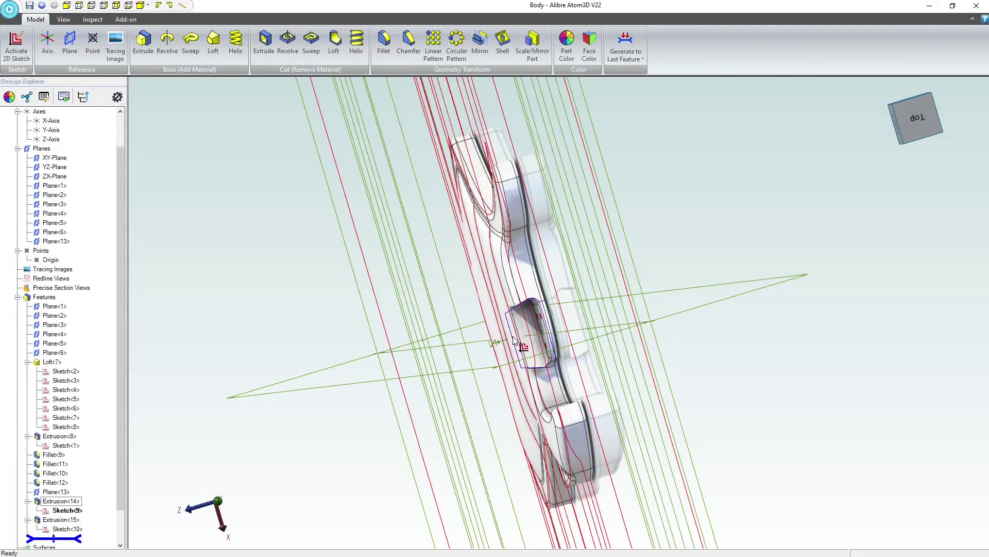
pyautogui.moveTo(514, 340); pyautogui.dragTo(455, 343, button='middle')
pyautogui.scroll(6, 455, 342)
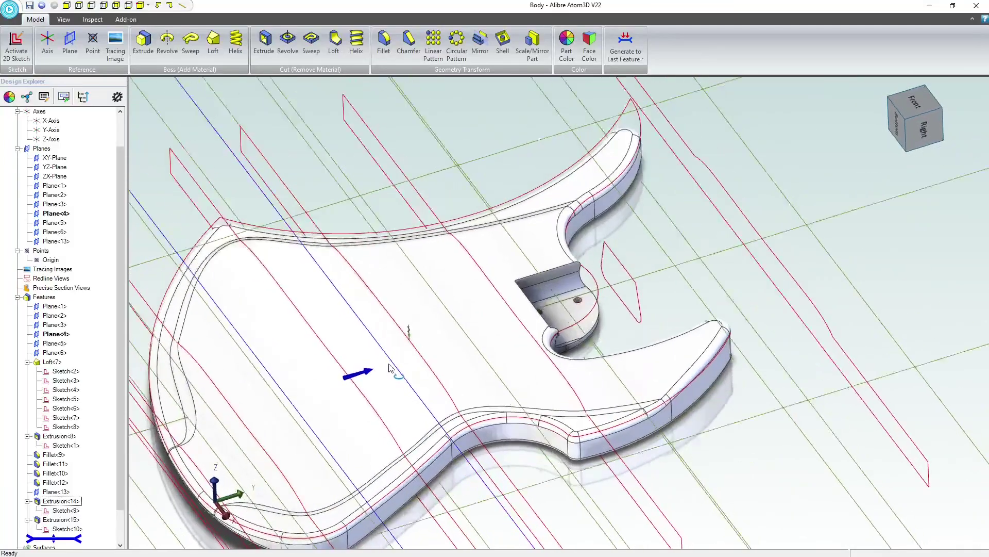
pyautogui.moveTo(389, 367)
pyautogui.mouseDown(button='middle')
pyautogui.moveTo(387, 354)
pyautogui.moveTo(381, 360)
pyautogui.mouseUp(button='middle')
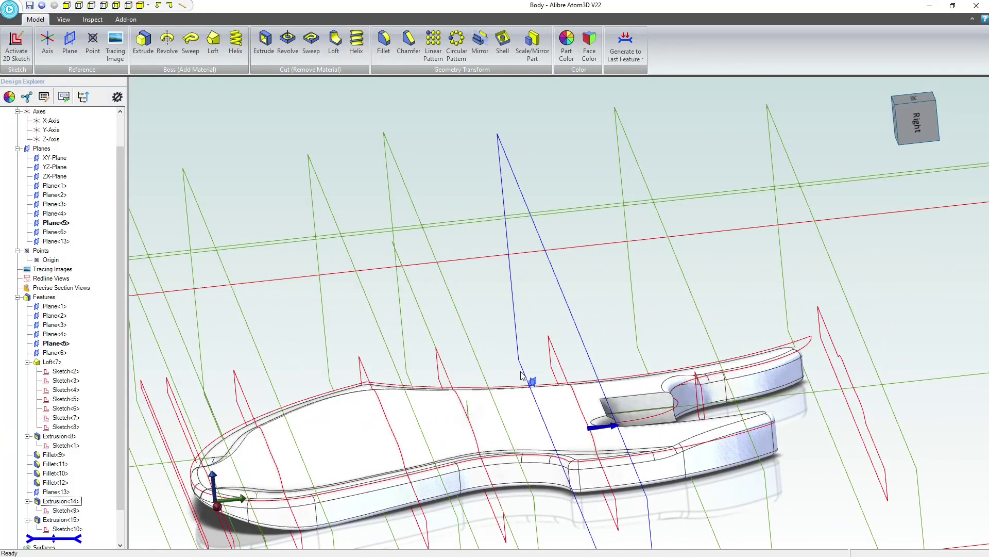
pyautogui.scroll(-3, 354, 321)
pyautogui.moveTo(351, 317); pyautogui.dragTo(344, 309, button='middle')
pyautogui.scroll(-5, 351, 324)
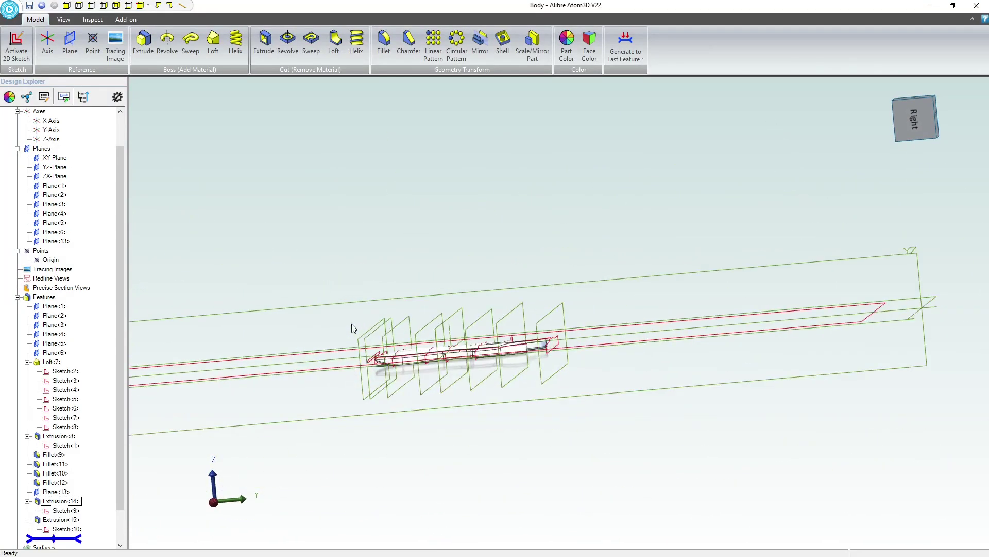
# Begin a new reference plane offset from the XY-Plane and raise its offset distance to 0.6 inches
pyautogui.scroll(2, 215, 334)
pyautogui.click(194, 358)
pyautogui.click(70, 41)
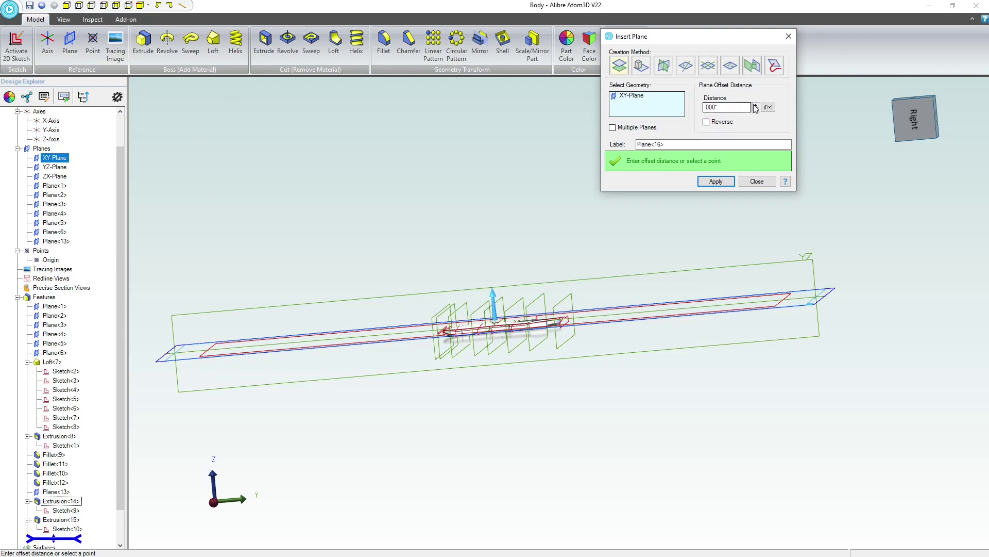
pyautogui.click(754, 105)
pyautogui.click(755, 105)
pyautogui.click(755, 105)
pyautogui.click(755, 105)
pyautogui.click(755, 105)
pyautogui.click(755, 105)
pyautogui.scroll(10, 517, 309)
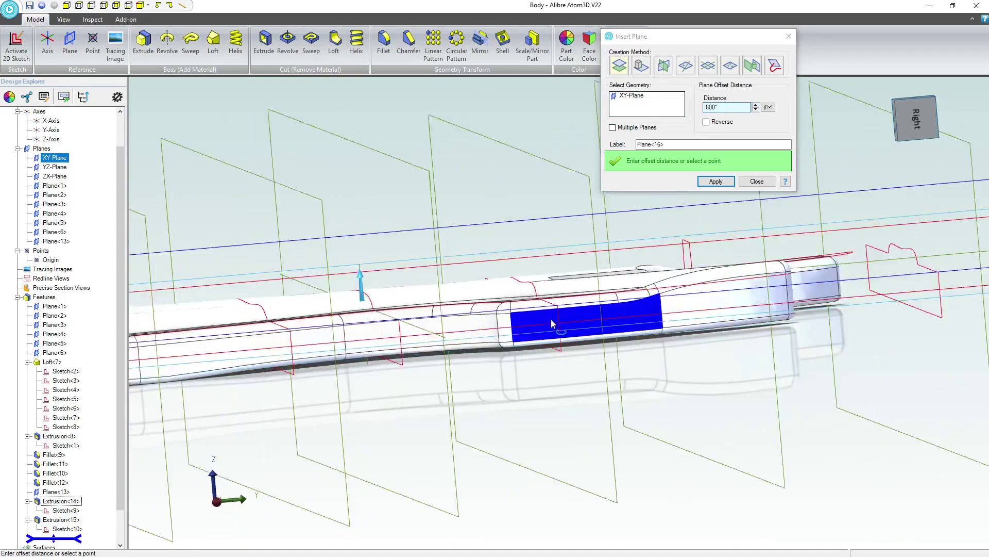
# Reduce the new plane's offset distance to 0.1 inches while viewing the body from the right, and create the plane
pyautogui.click(927, 118)
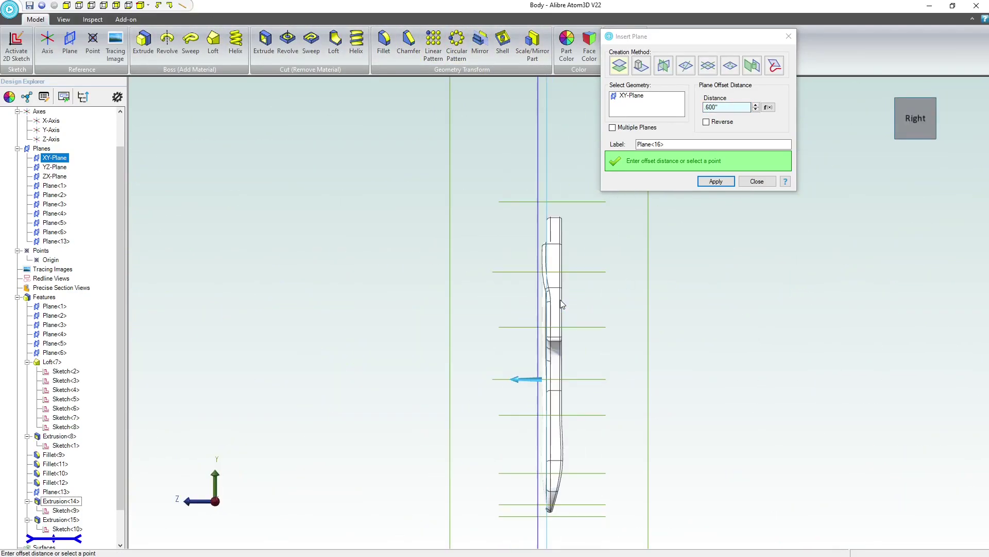
pyautogui.scroll(3, 562, 304)
pyautogui.click(757, 109)
pyautogui.click(757, 109)
pyautogui.click(757, 109)
pyautogui.click(757, 109)
pyautogui.click(757, 110)
pyautogui.scroll(5, 525, 454)
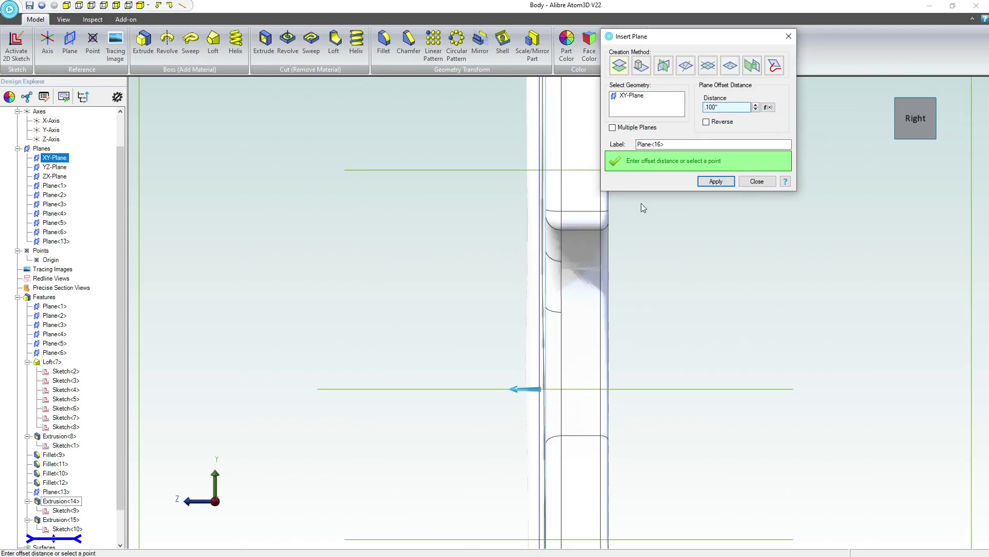
pyautogui.click(756, 106)
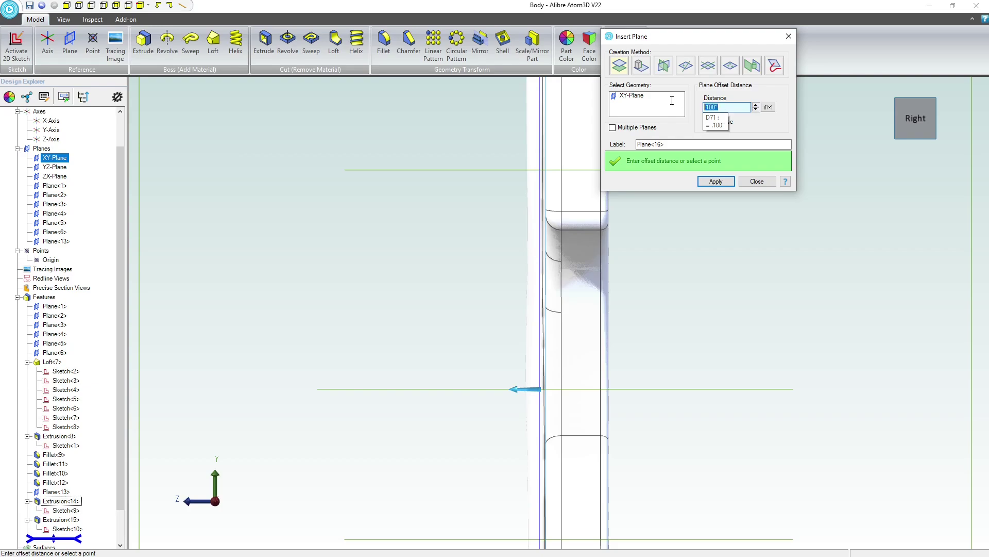
pyautogui.press('Return')
pyautogui.scroll(3, 486, 234)
pyautogui.scroll(-5, 485, 233)
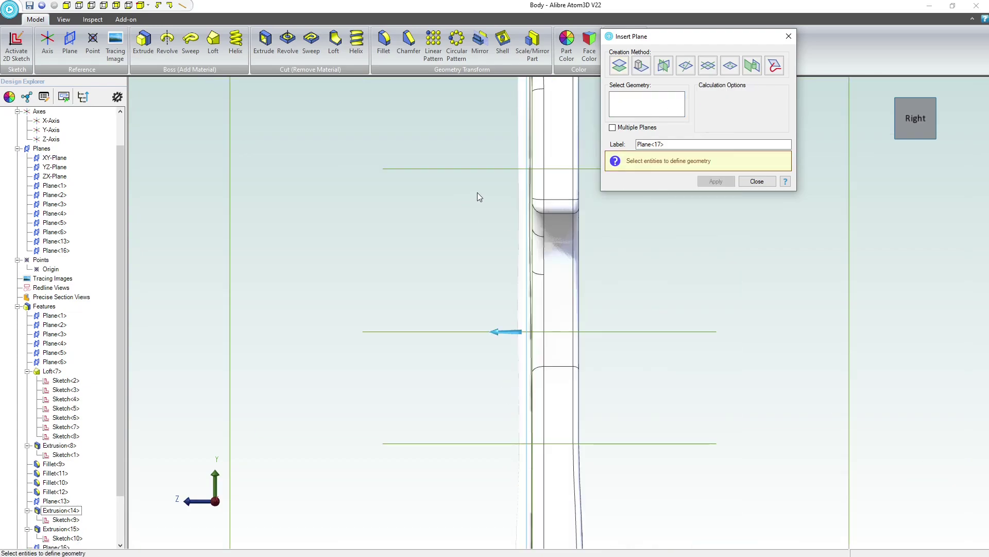
pyautogui.click(754, 180)
# Start a 2D sketch on the new plane offset from the XY-Plane
pyautogui.moveTo(587, 224); pyautogui.dragTo(644, 200, button='middle')
pyautogui.scroll(-4, 332, 239)
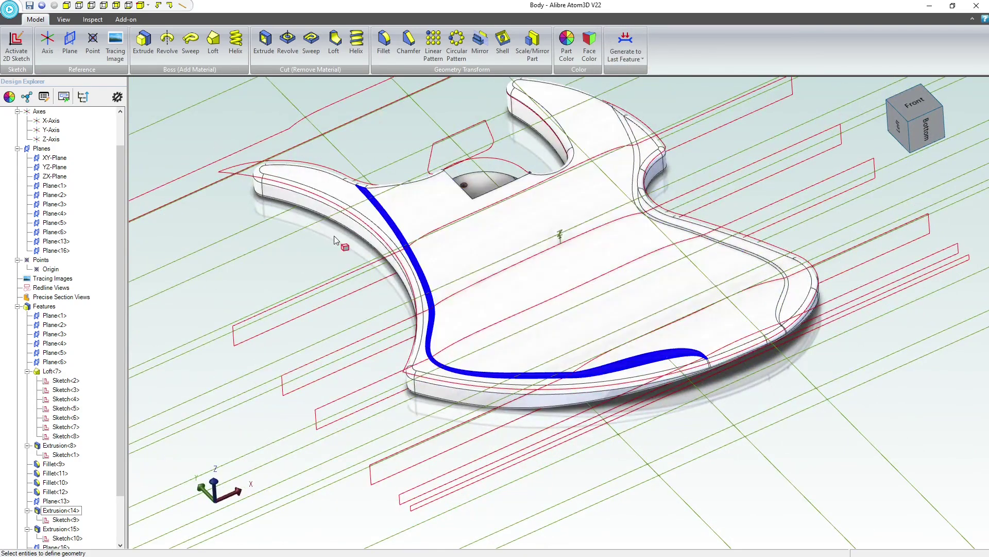
pyautogui.scroll(-2, 57, 500)
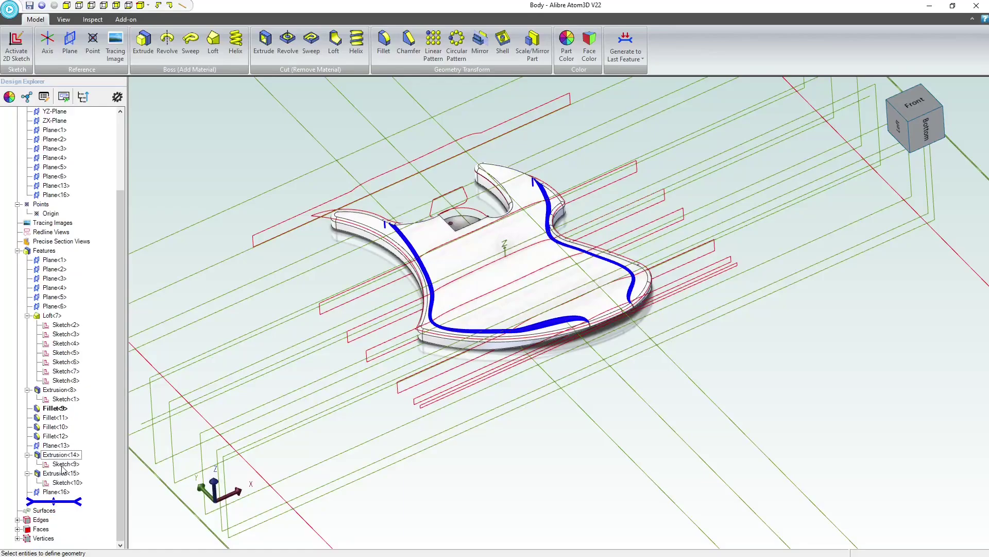
pyautogui.click(55, 492)
pyautogui.click(16, 45)
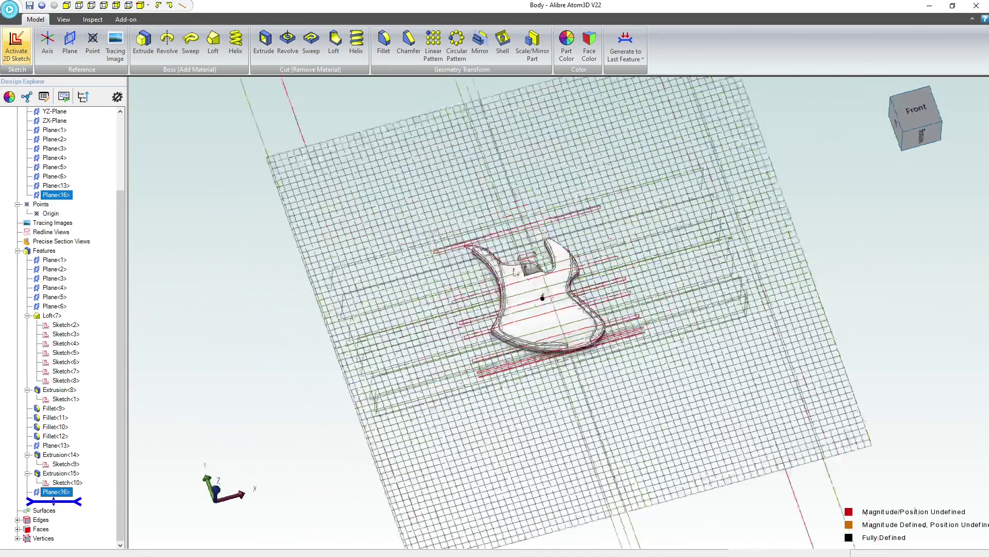
pyautogui.scroll(12, 567, 318)
pyautogui.scroll(1, 487, 149)
pyautogui.scroll(1, 441, 108)
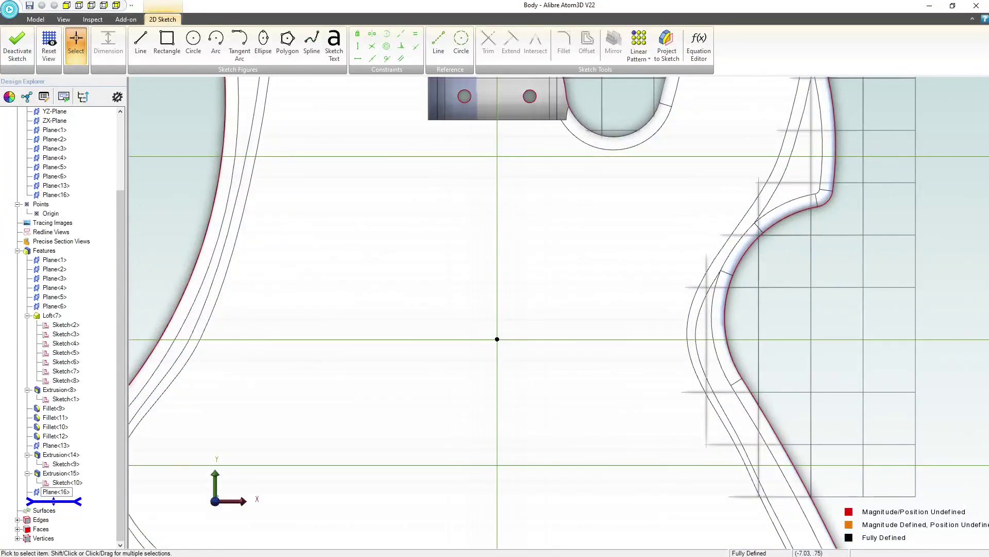
# Sketch two half-circle arcs facing away from each other below the neck pocket, as the rounded ends of a slot
pyautogui.click(190, 46)
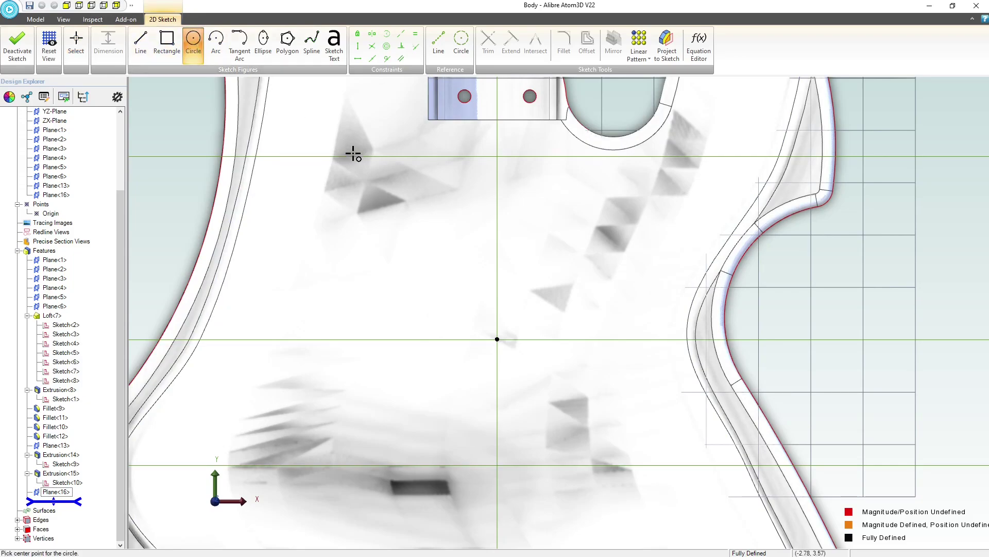
pyautogui.click(217, 41)
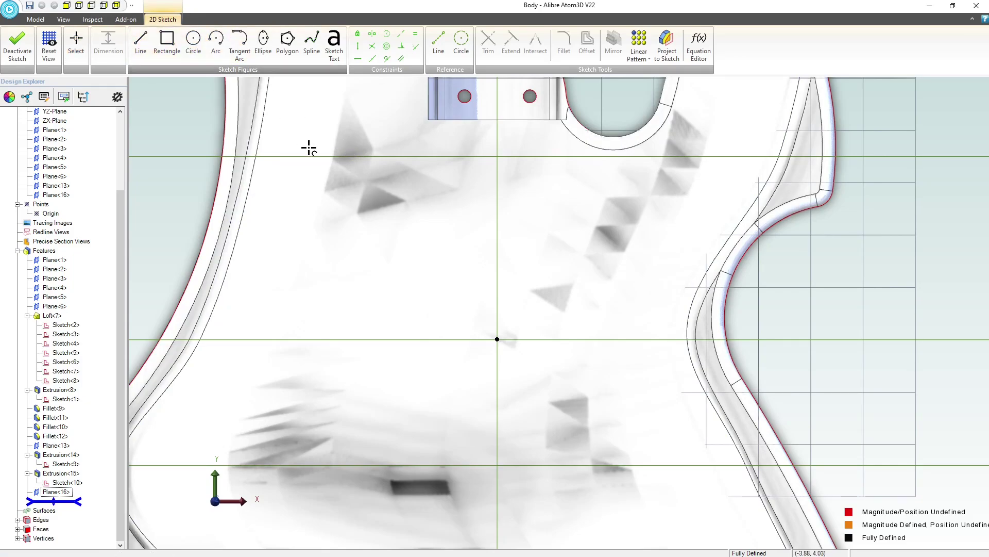
pyautogui.click(362, 184)
pyautogui.click(363, 153)
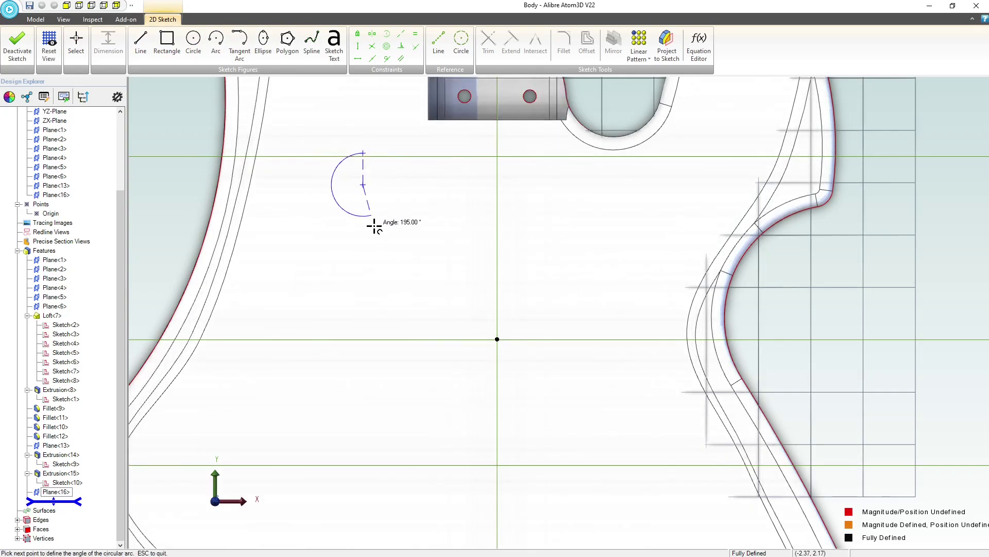
pyautogui.click(364, 223)
pyautogui.click(533, 196)
pyautogui.click(532, 162)
pyautogui.click(529, 240)
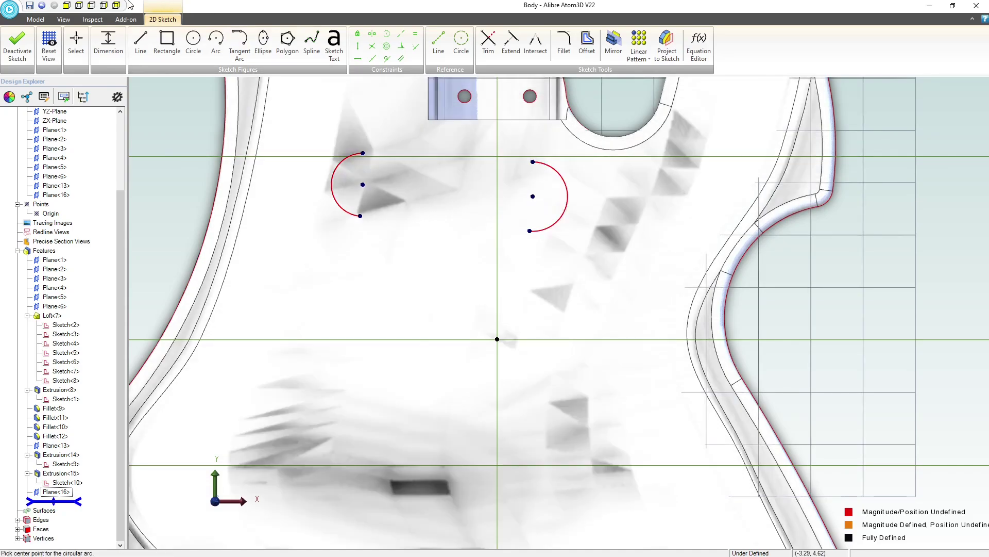
# Connect the upper and lower endpoints of the two arcs with straight lines to close the slot outline
pyautogui.click(140, 41)
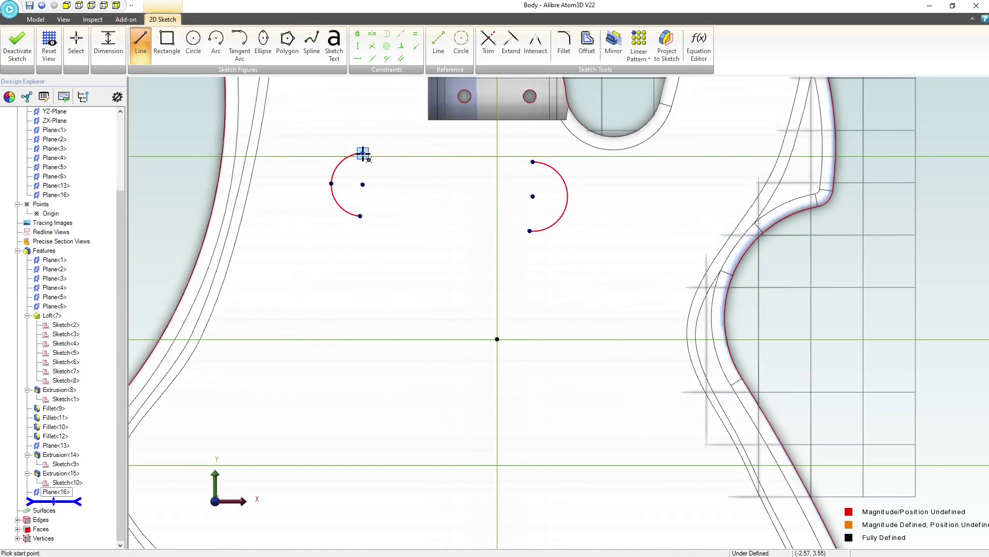
pyautogui.click(363, 153)
pyautogui.doubleClick(533, 161)
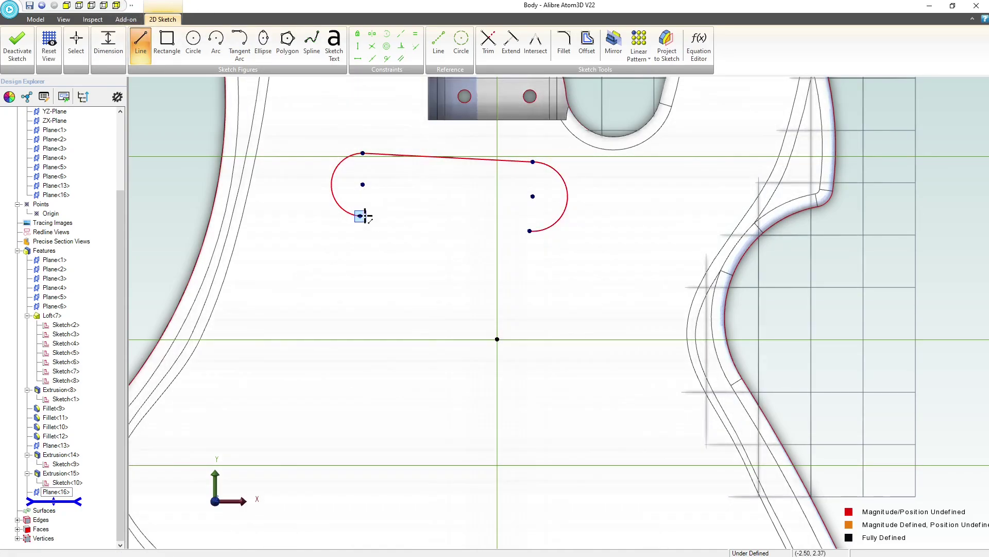
pyautogui.doubleClick(530, 231)
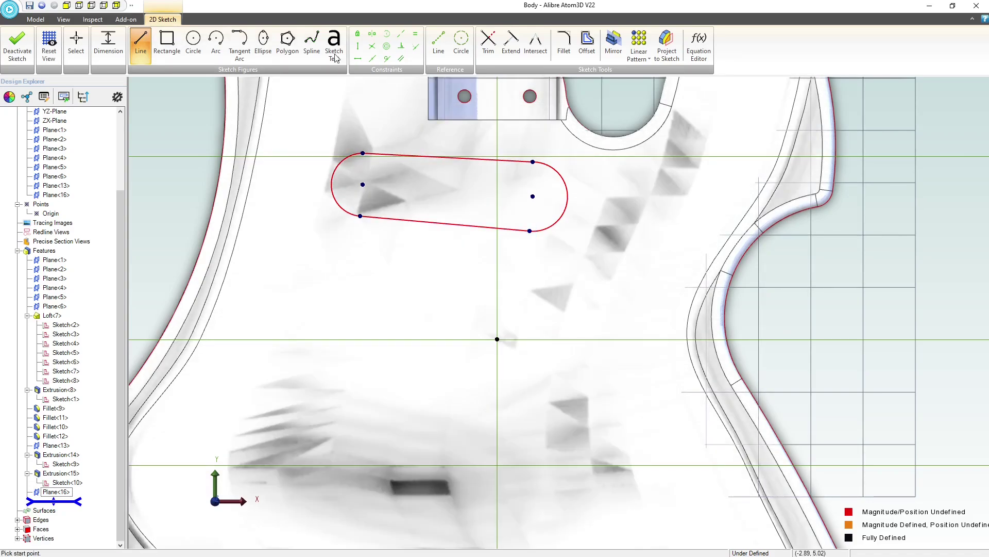
# Align each arc's endpoints and center with vertical constraints, undoing the one wrongly applied between the two arcs
pyautogui.click(358, 46)
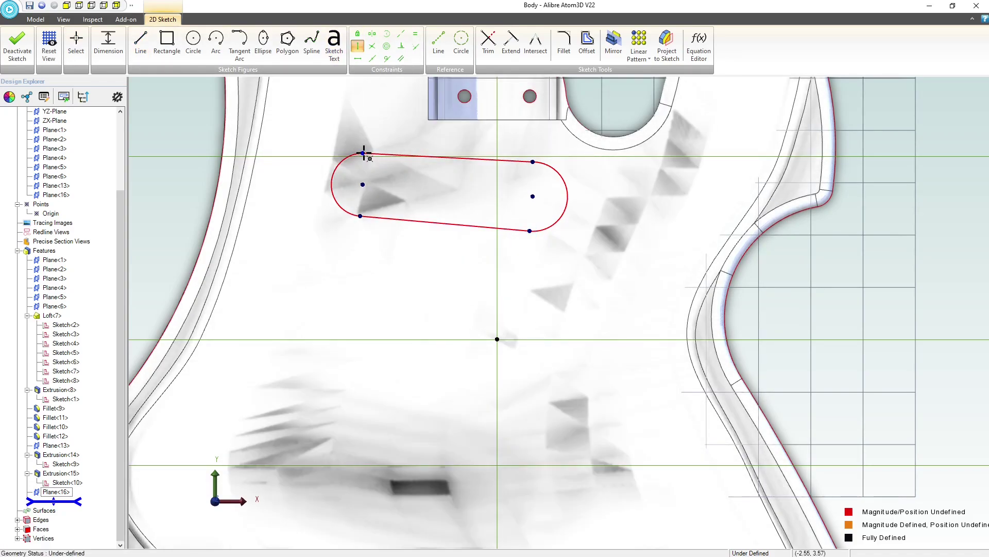
pyautogui.click(364, 153)
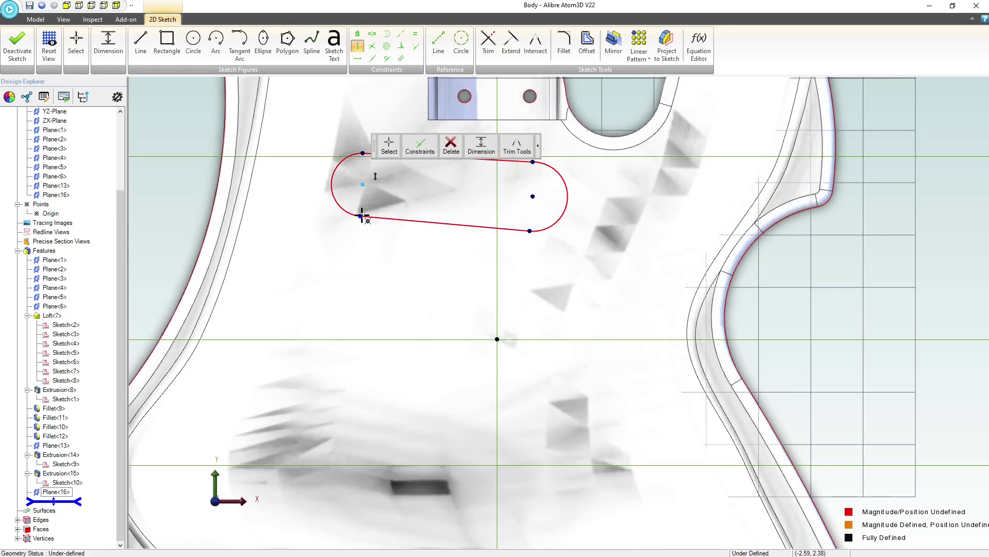
pyautogui.click(362, 216)
pyautogui.click(534, 160)
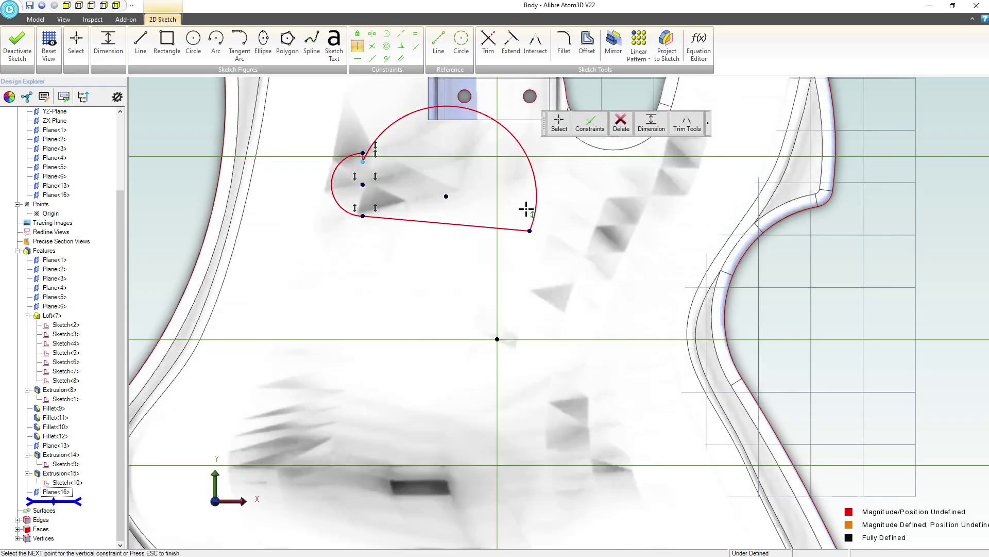
pyautogui.hotkey('ctrl', 'z')
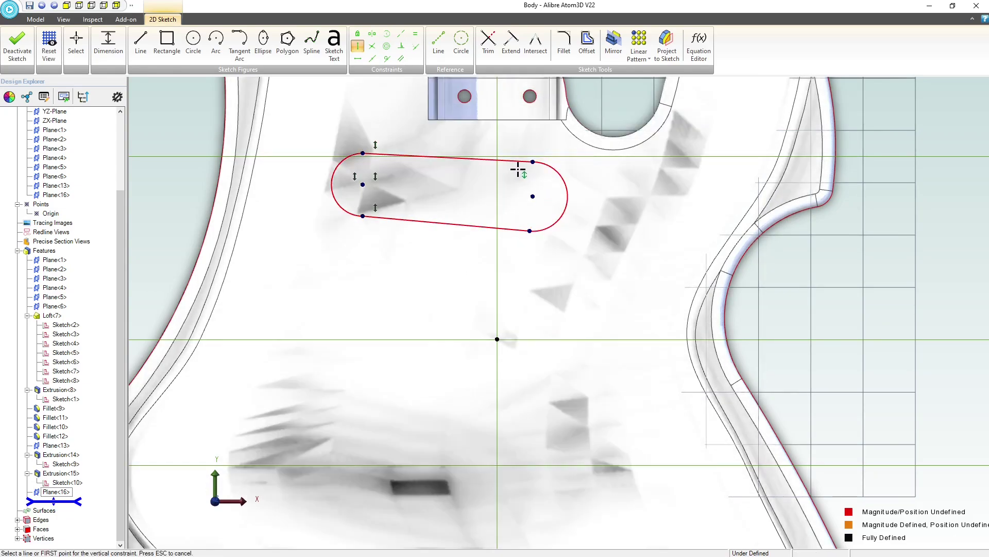
pyautogui.click(533, 163)
pyautogui.click(533, 196)
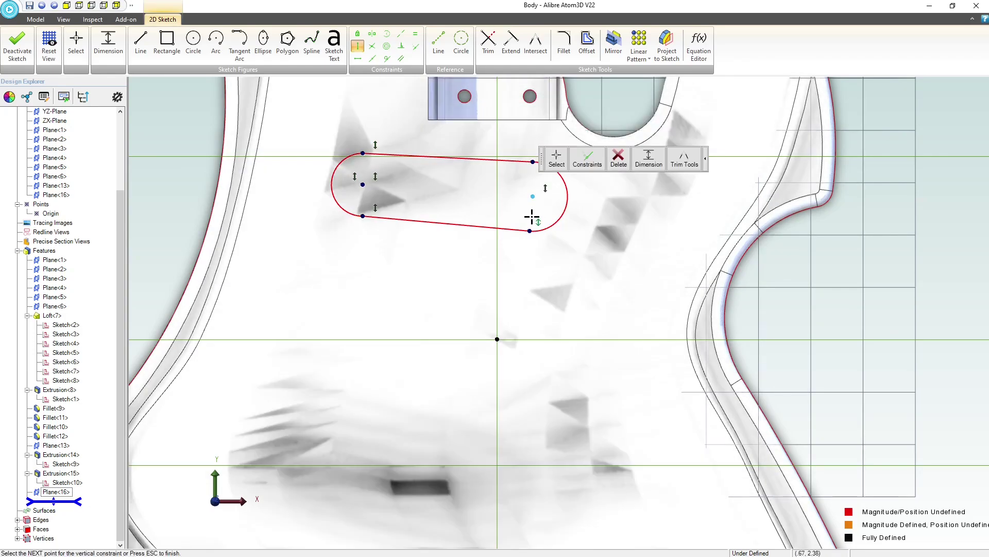
pyautogui.click(532, 230)
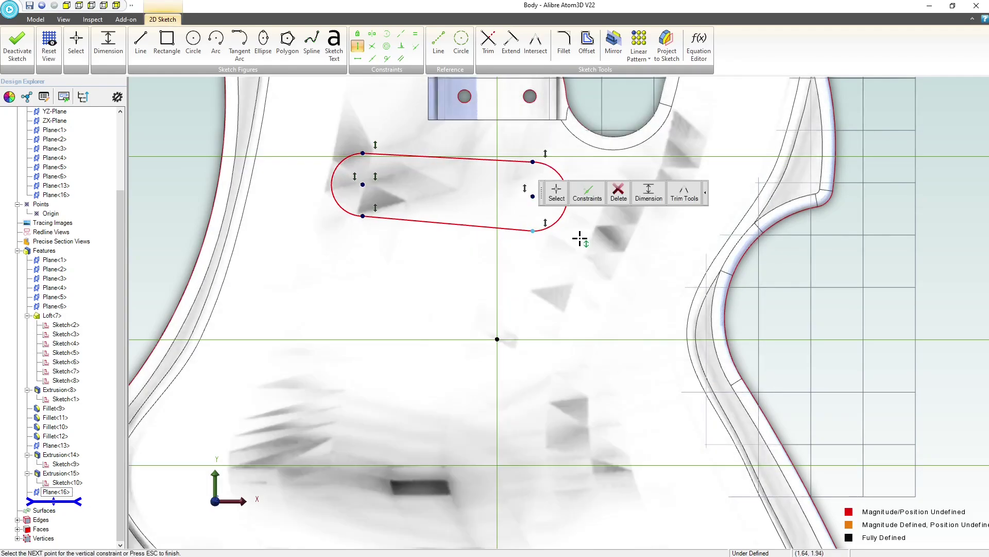
# Constrain the slot's upper and lower lines to be horizontal
pyautogui.click(358, 58)
pyautogui.click(449, 159)
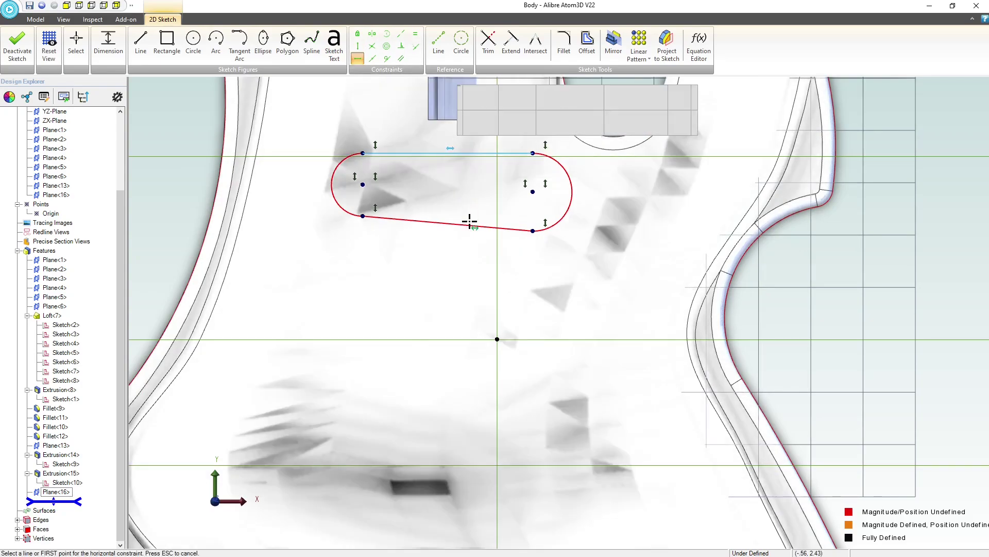
pyautogui.click(469, 226)
pyautogui.press('Escape')
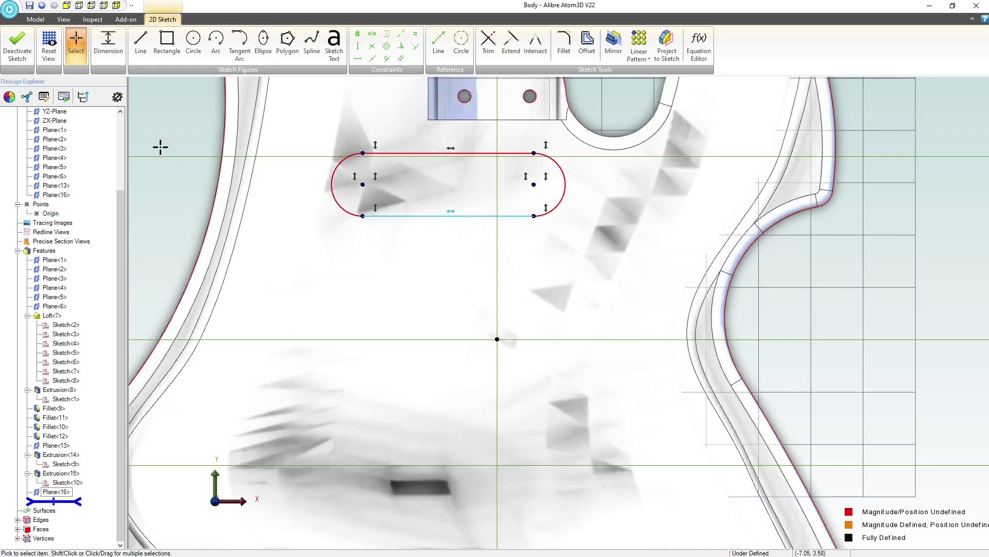
# Dimension the slot's lower straight line and set its length to 2 inches
pyautogui.scroll(1, 505, 104)
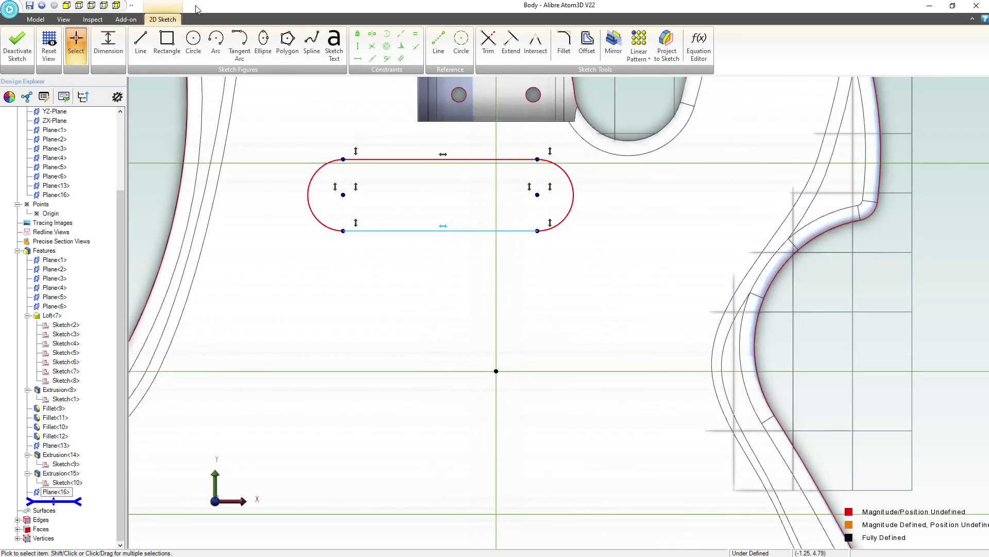
pyautogui.click(108, 44)
pyautogui.click(392, 230)
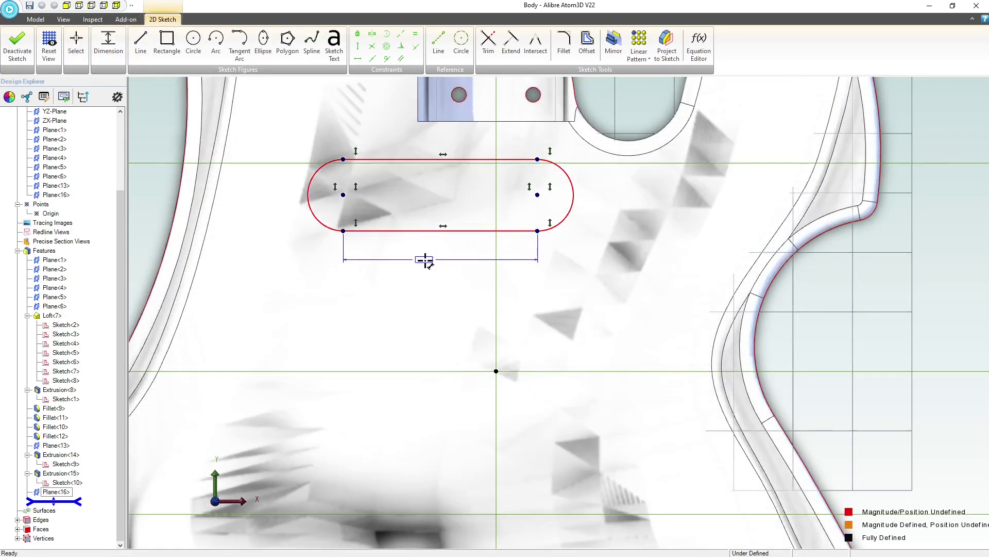
pyautogui.click(425, 260)
pyautogui.write('2')
pyautogui.press('Return')
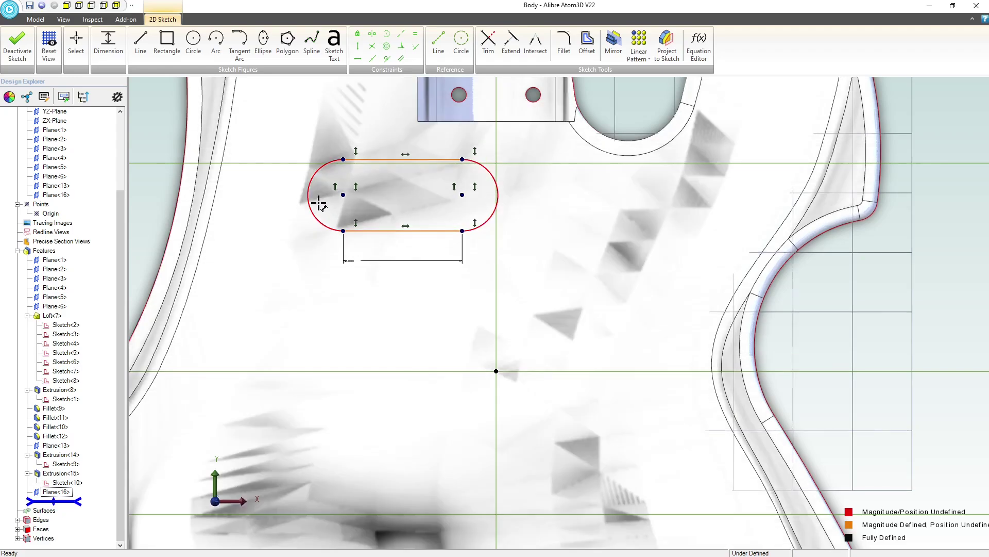
# Dimension the slot's end arc and set its radius to 0.4 inches
pyautogui.click(307, 189)
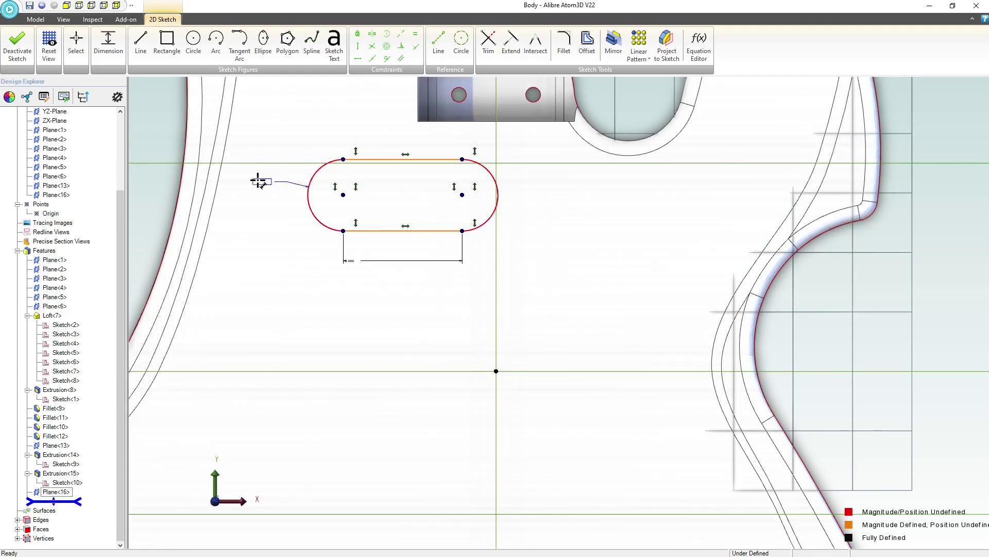
pyautogui.click(263, 175)
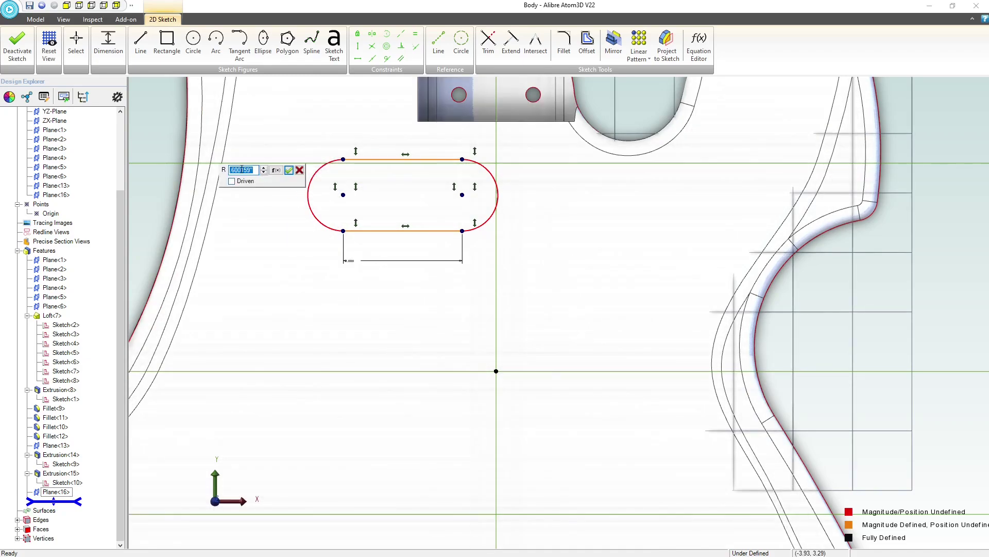
pyautogui.write('.4')
pyautogui.press('Return')
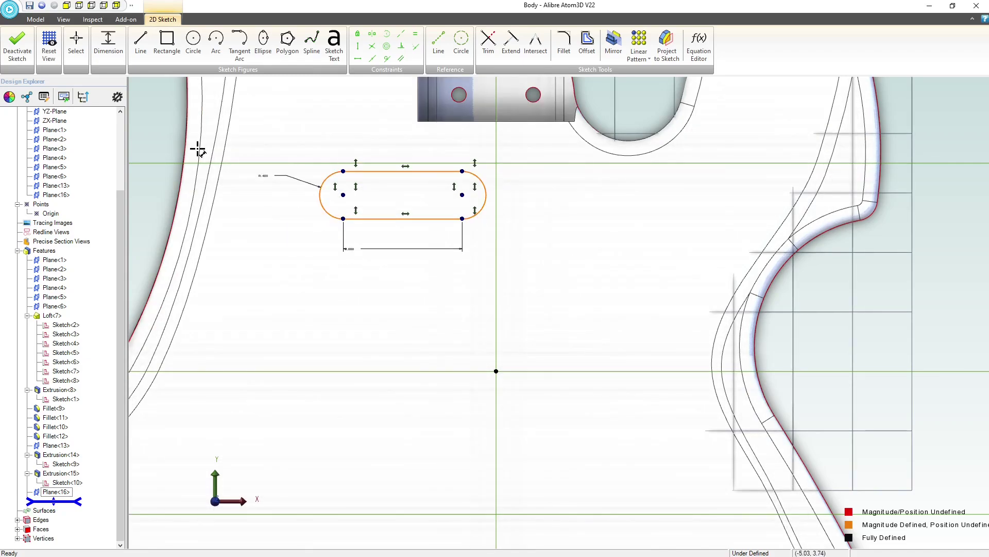
# Project the lower edge of the neck pocket's floor into the sketch as a reference figure, discarding the pocket's outer edge from the selection
pyautogui.scroll(-5, 438, 202)
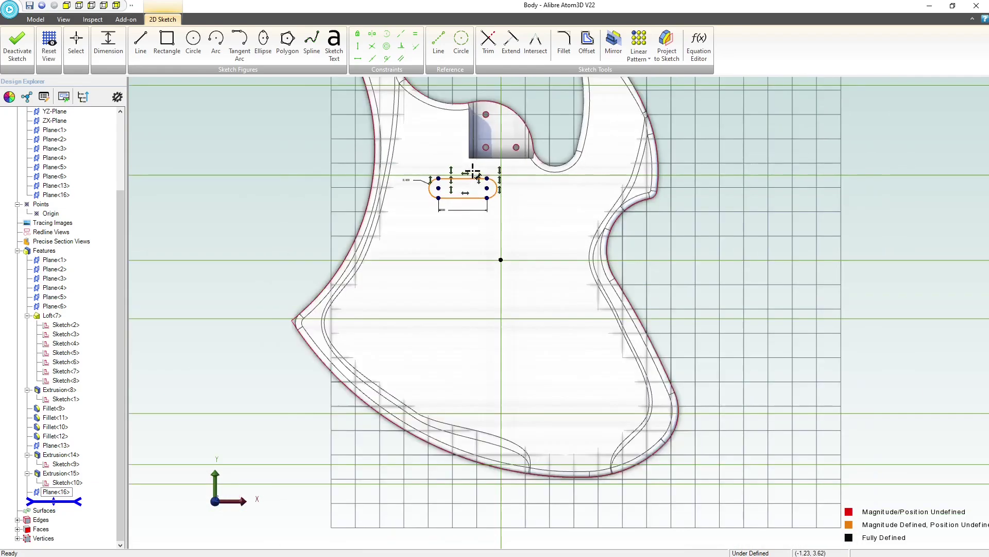
pyautogui.scroll(4, 475, 176)
pyautogui.click(666, 45)
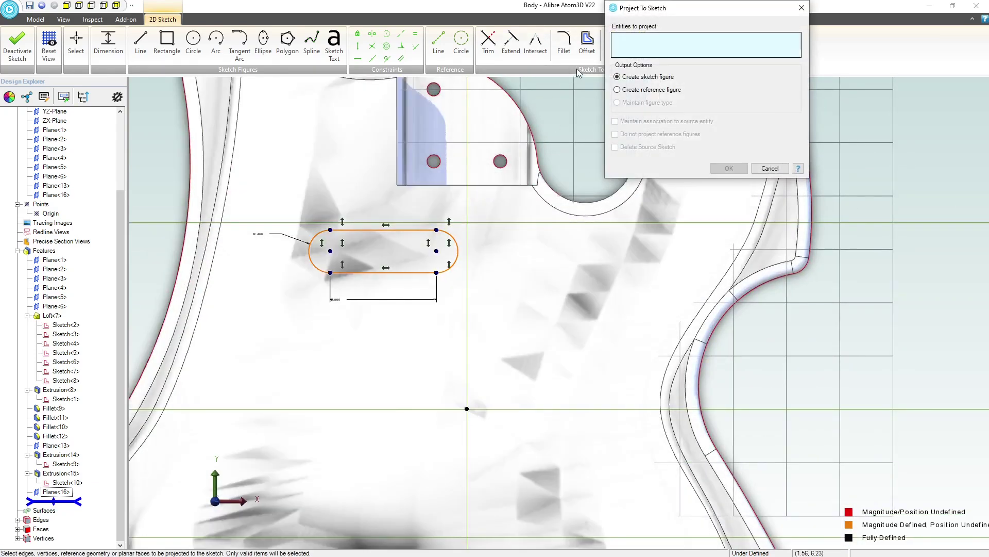
pyautogui.click(618, 89)
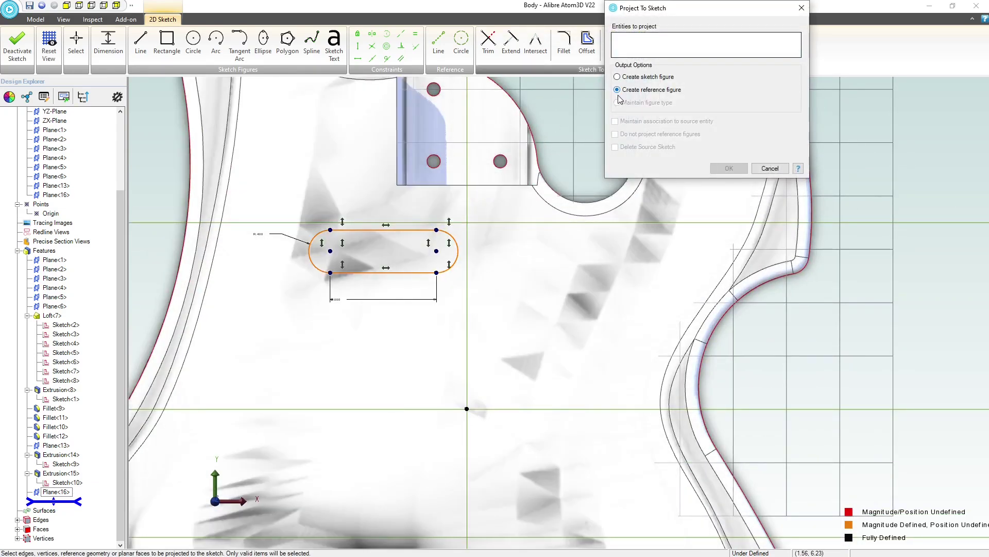
pyautogui.click(479, 186)
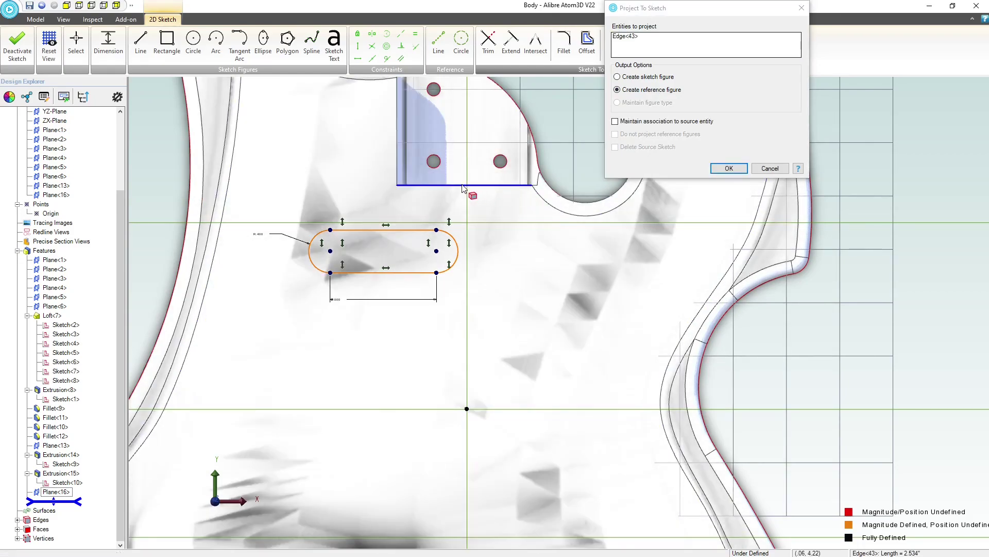
pyautogui.scroll(5, 412, 180)
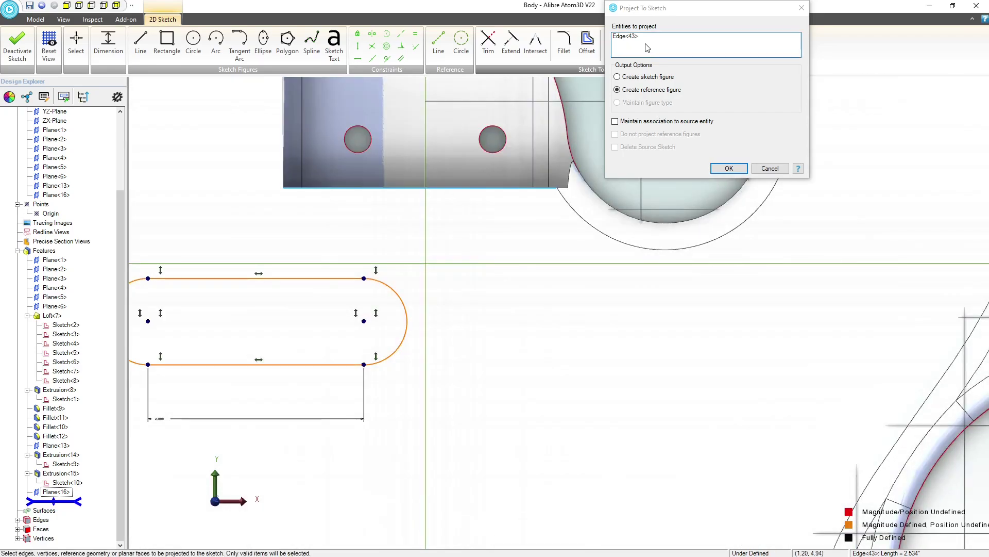
pyautogui.rightClick(717, 43)
pyautogui.click(732, 47)
pyautogui.moveTo(402, 139); pyautogui.dragTo(400, 143, button='middle')
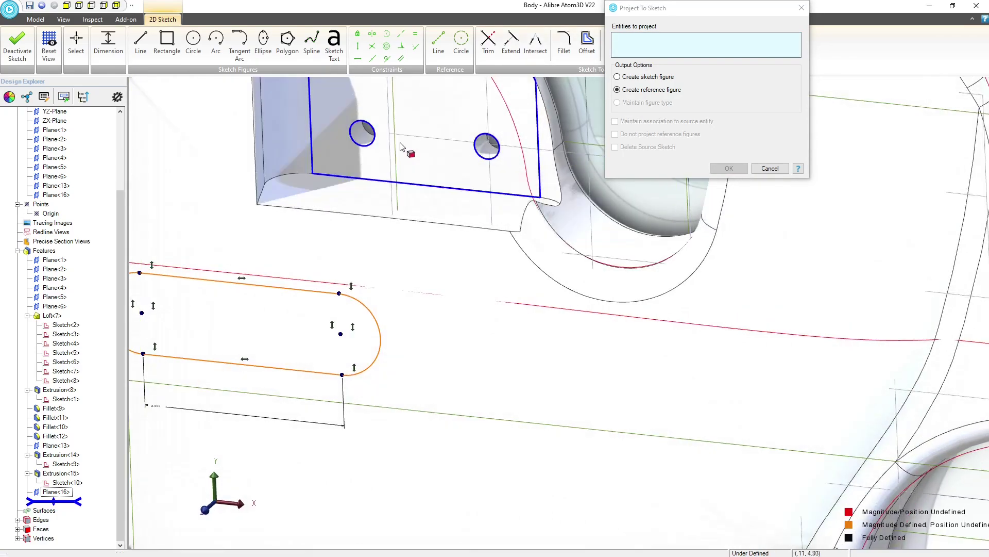
pyautogui.click(406, 186)
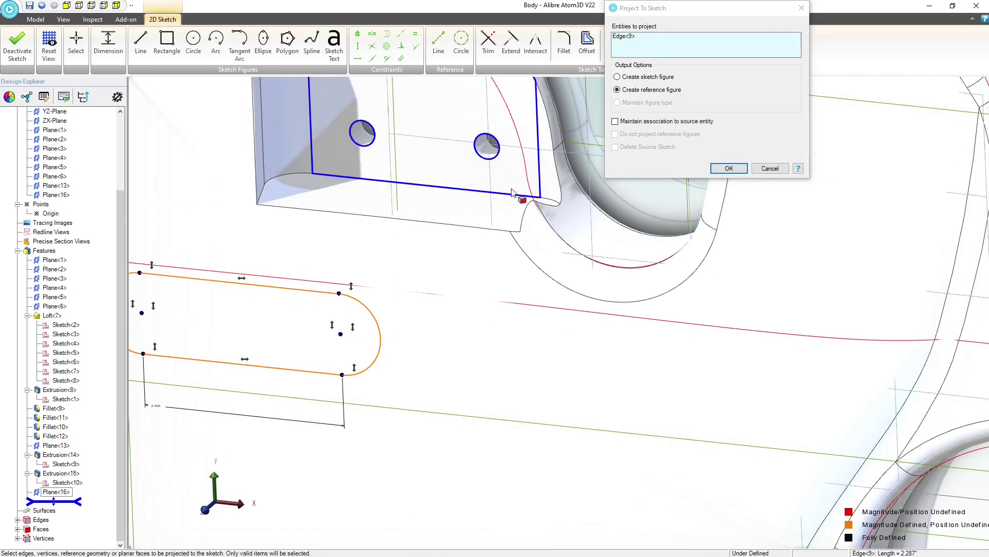
pyautogui.click(729, 168)
# Draw a reference line from the midpoint of the projected pocket edge to the midpoint of the slot's upper line
pyautogui.scroll(-2, 510, 235)
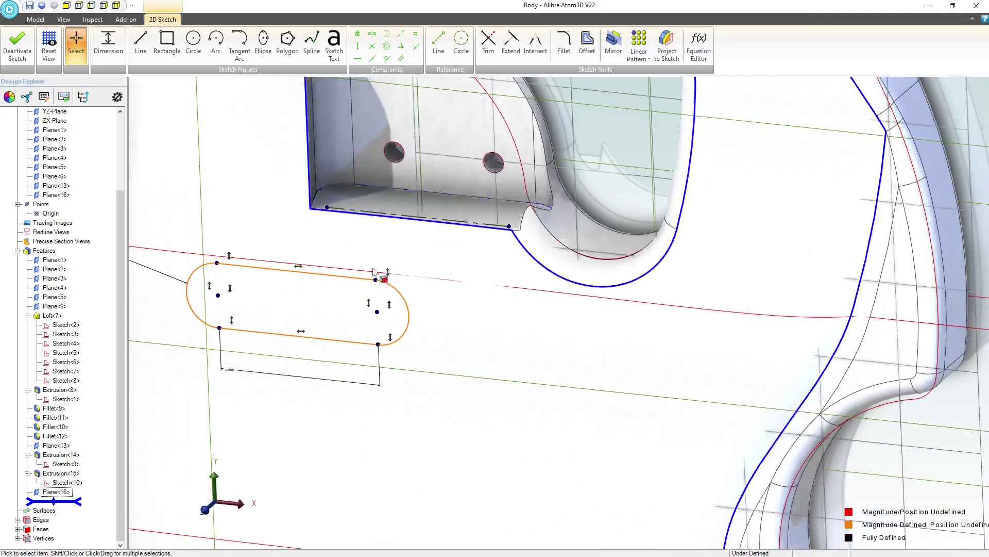
pyautogui.click(440, 45)
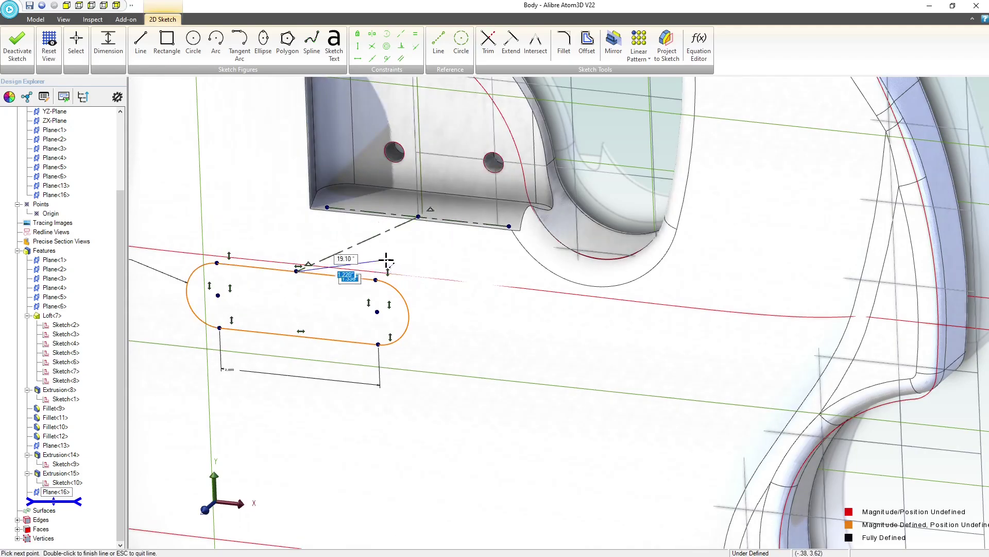
pyautogui.press('Escape')
pyautogui.click(76, 45)
pyautogui.click(49, 45)
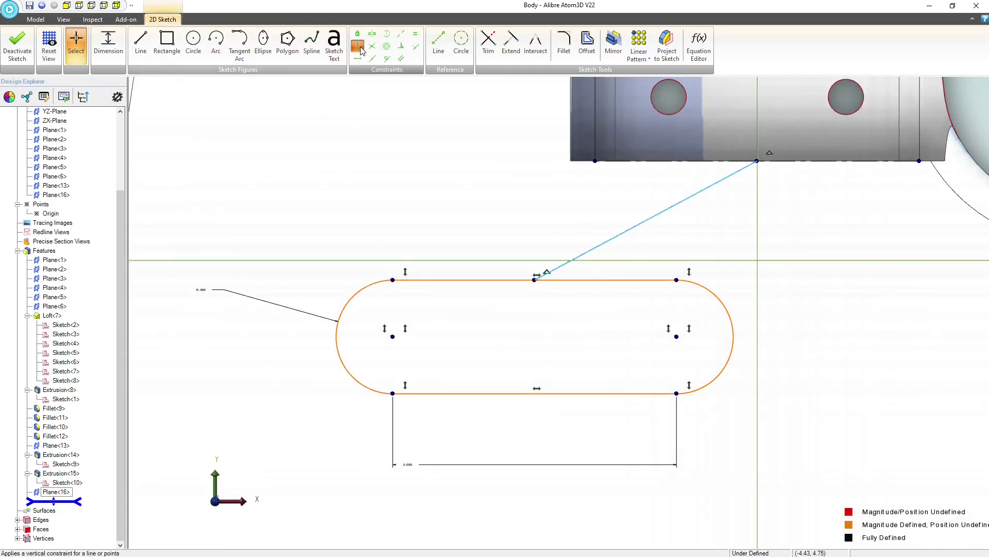
# Try to align the slot with the pocket by applying vertical constraints to the reference geometry, and undo the attempts along with the connecting line
pyautogui.click(357, 46)
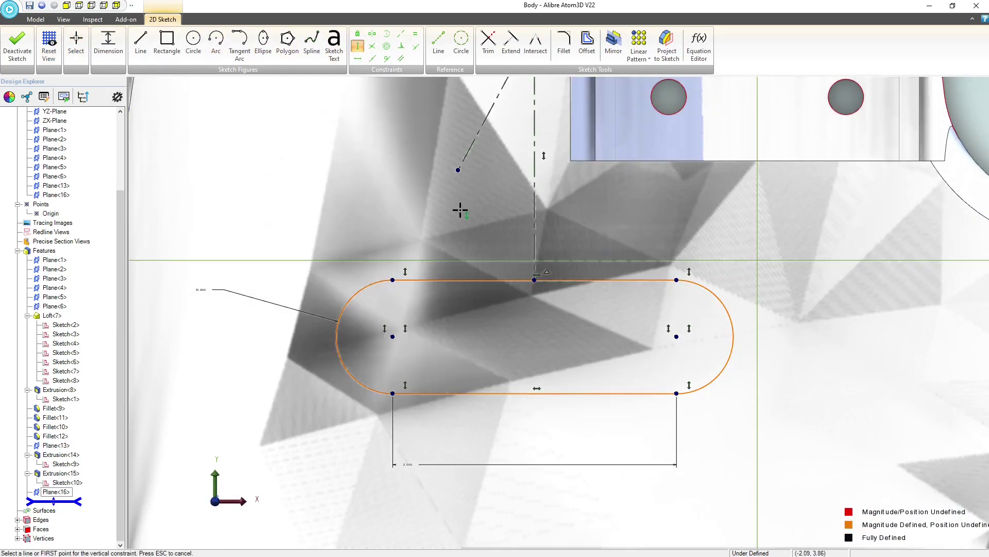
pyautogui.scroll(-5, 460, 211)
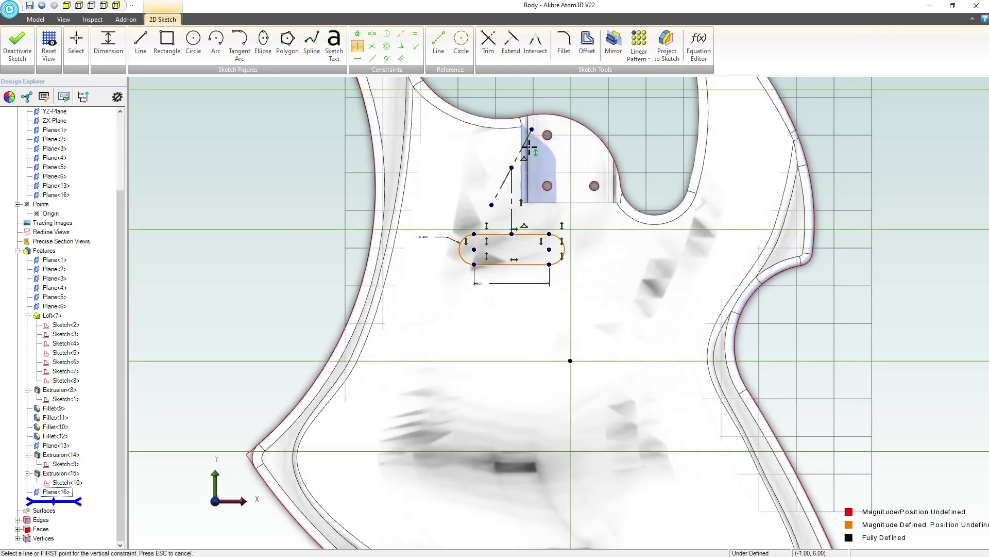
pyautogui.hotkey('ctrl', 'z')
pyautogui.scroll(3, 592, 207)
pyautogui.click(591, 200)
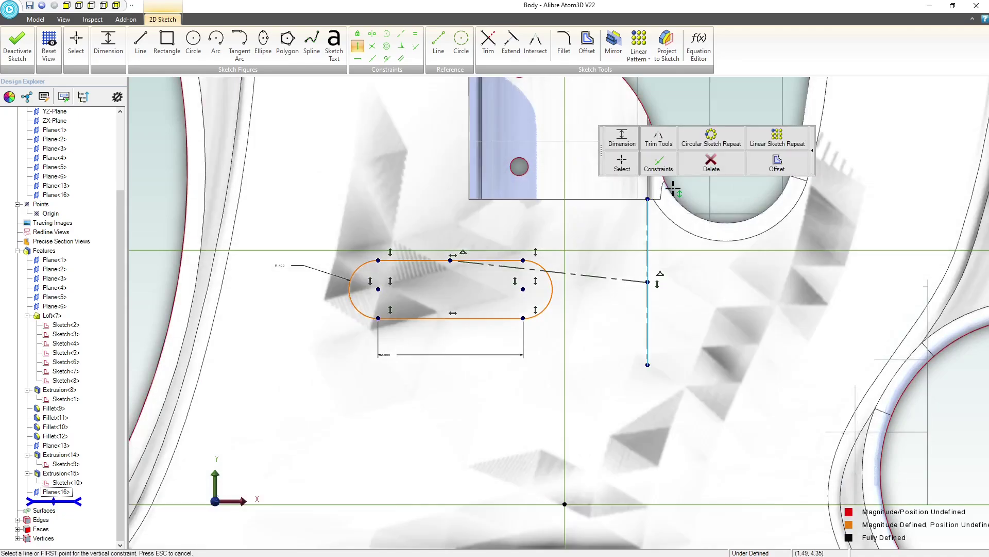
pyautogui.press('Escape')
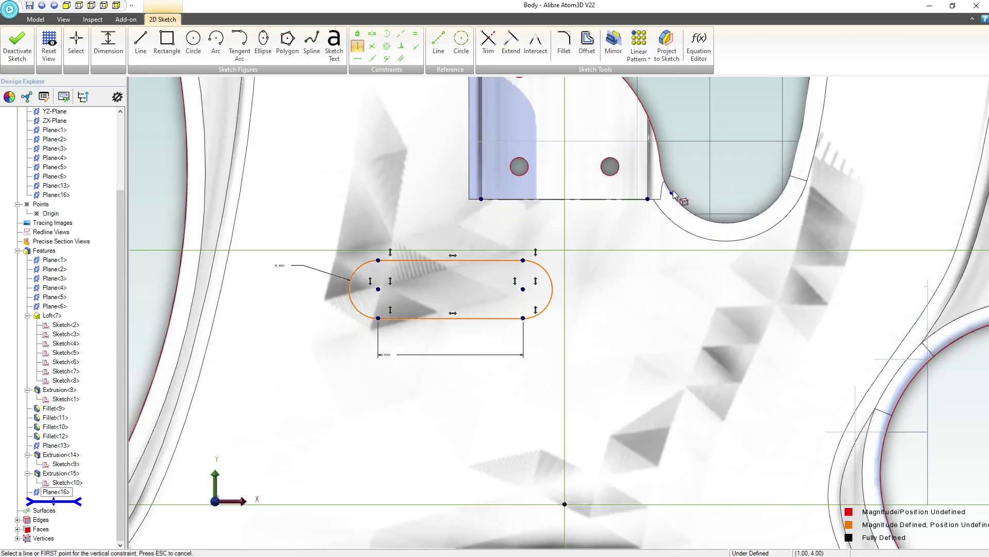
# Project the inner lower edge of the neck pocket's floor into the sketch as a reference figure
pyautogui.moveTo(612, 180); pyautogui.dragTo(608, 187, button='middle')
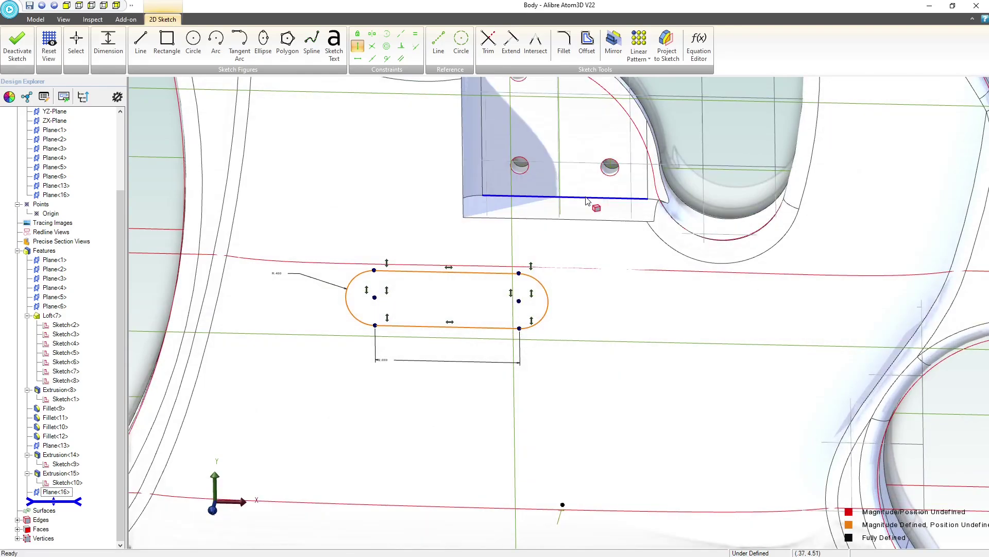
pyautogui.press('Escape')
pyautogui.click(586, 199)
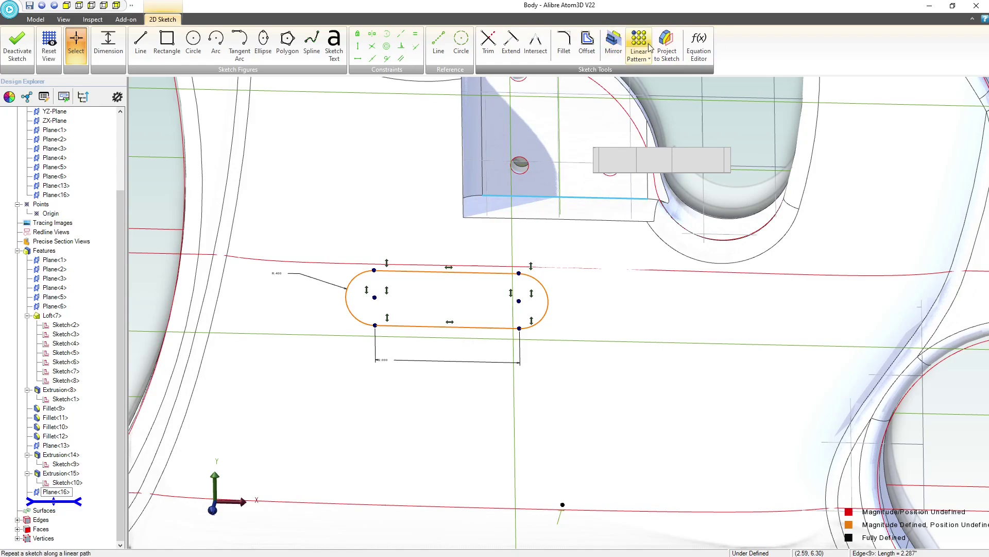
pyautogui.click(667, 44)
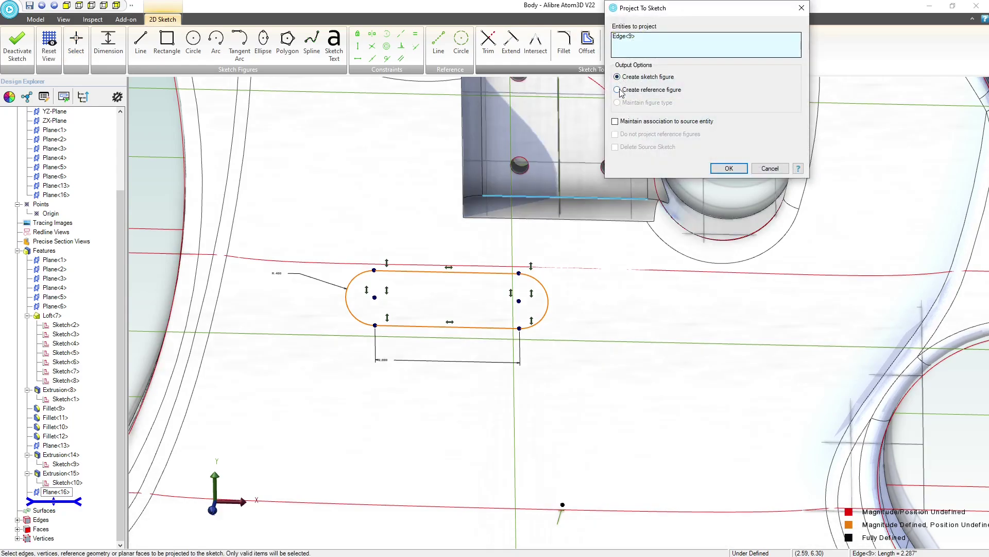
pyautogui.click(618, 90)
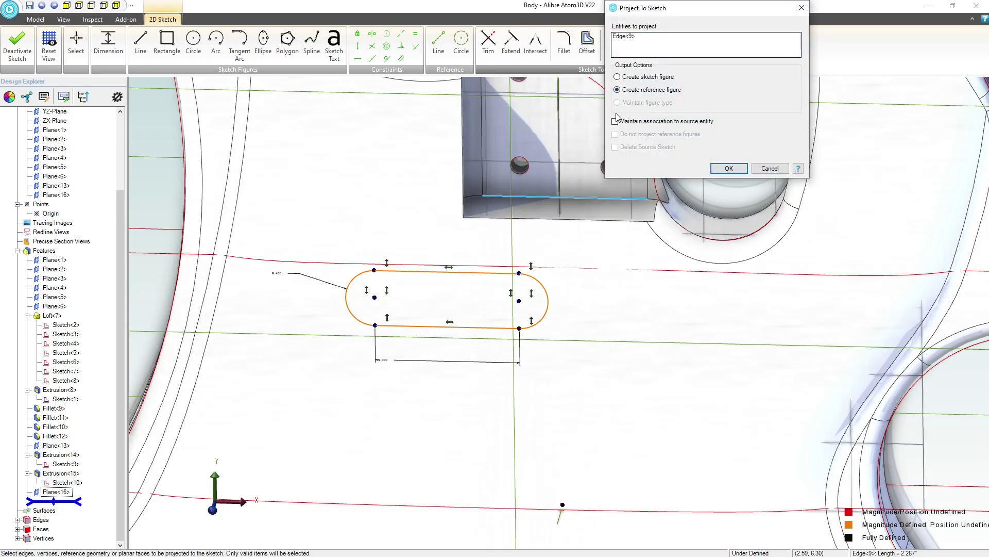
pyautogui.click(728, 169)
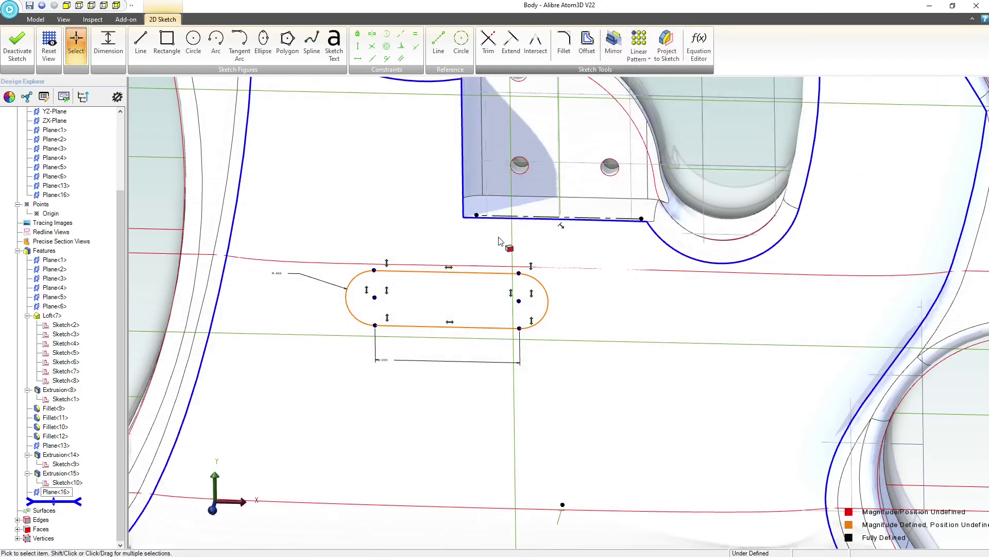
# Draw a reference line from the projected edge's midpoint to the midpoint of the slot's upper line and constrain it vertical
pyautogui.click(438, 41)
pyautogui.click(559, 219)
pyautogui.click(447, 270)
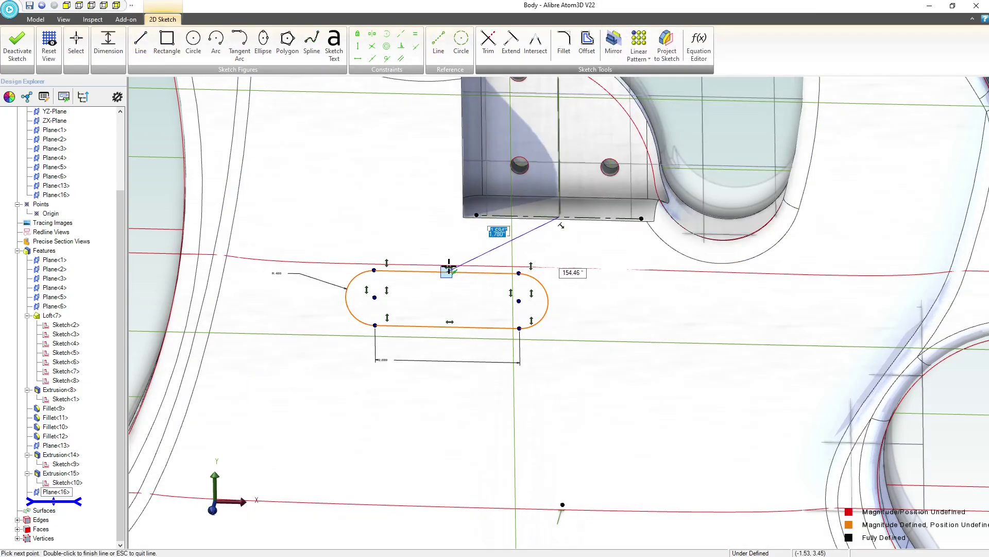
pyautogui.press('Escape')
pyautogui.click(515, 241)
pyautogui.click(360, 46)
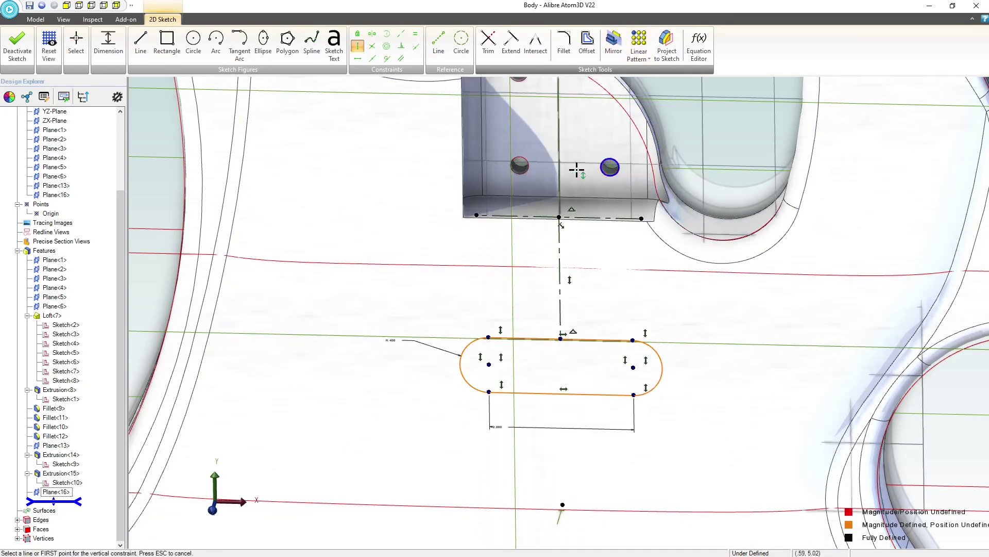
# Dimension the vertical distance from the projected pocket edge to the slot's left arc center and set it to 1.15 inches
pyautogui.scroll(-4, 541, 185)
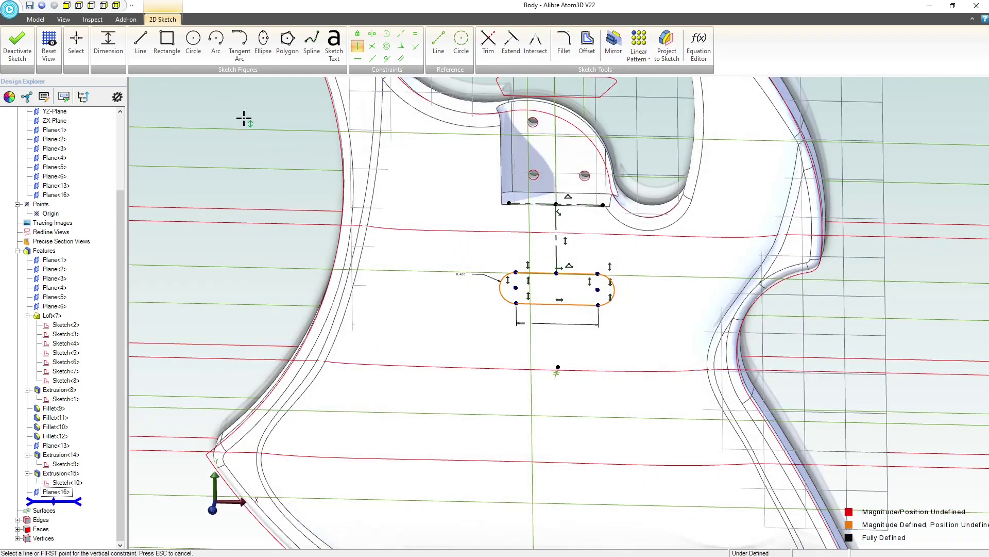
pyautogui.click(51, 45)
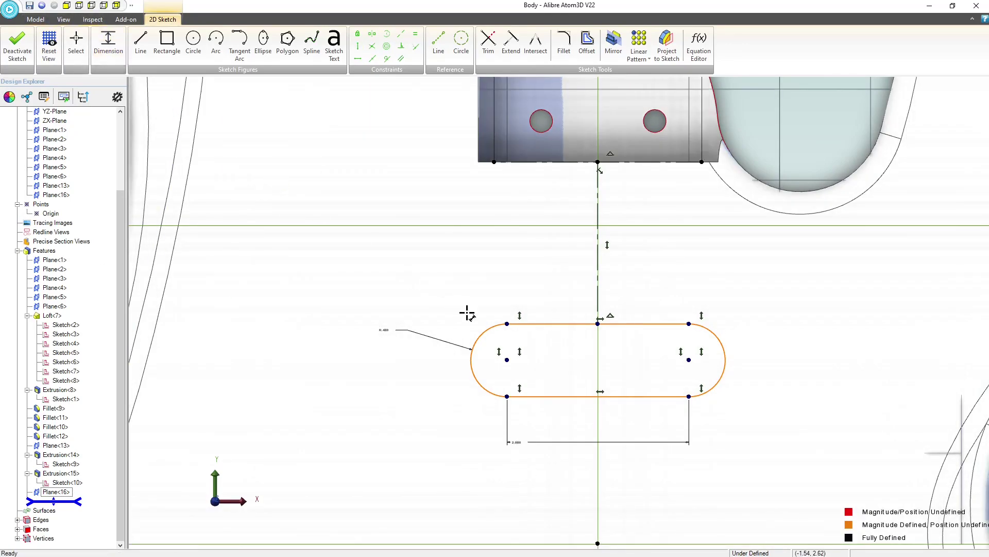
pyautogui.click(108, 46)
pyautogui.click(598, 163)
pyautogui.click(421, 231)
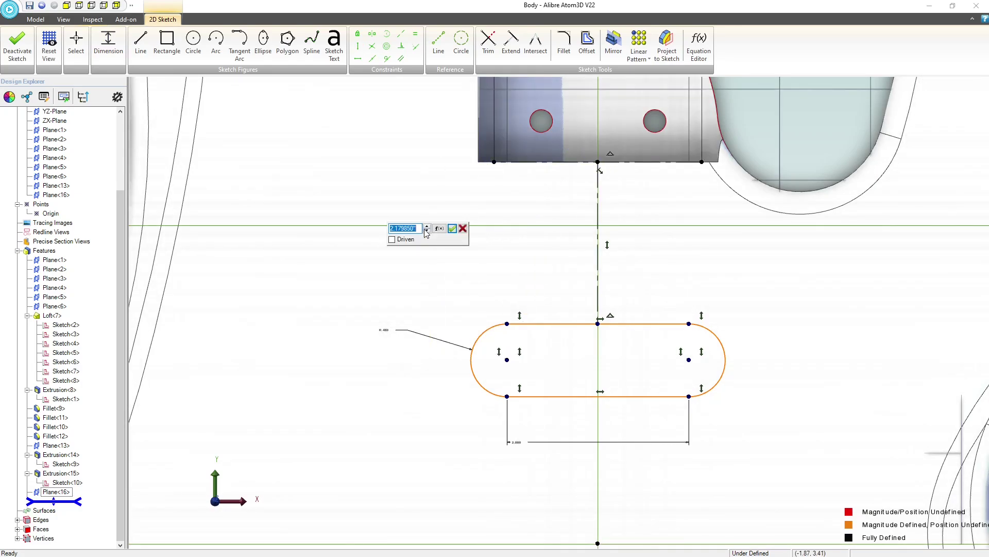
pyautogui.write('1.15')
pyautogui.press('Return')
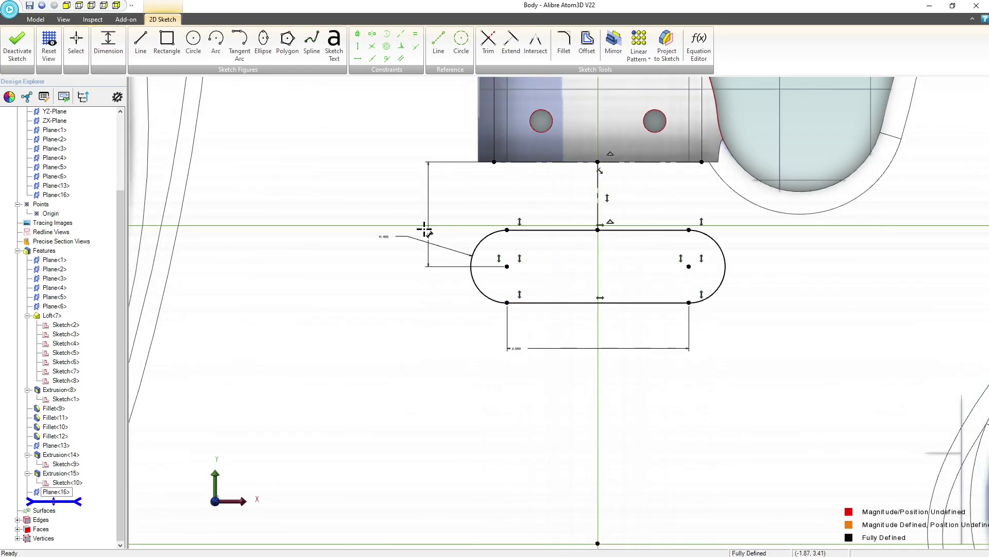
# Sketch two opposing end arcs of equal radius below the first slot, the right one lower than the left, for an angled slot
pyautogui.scroll(-3, 552, 289)
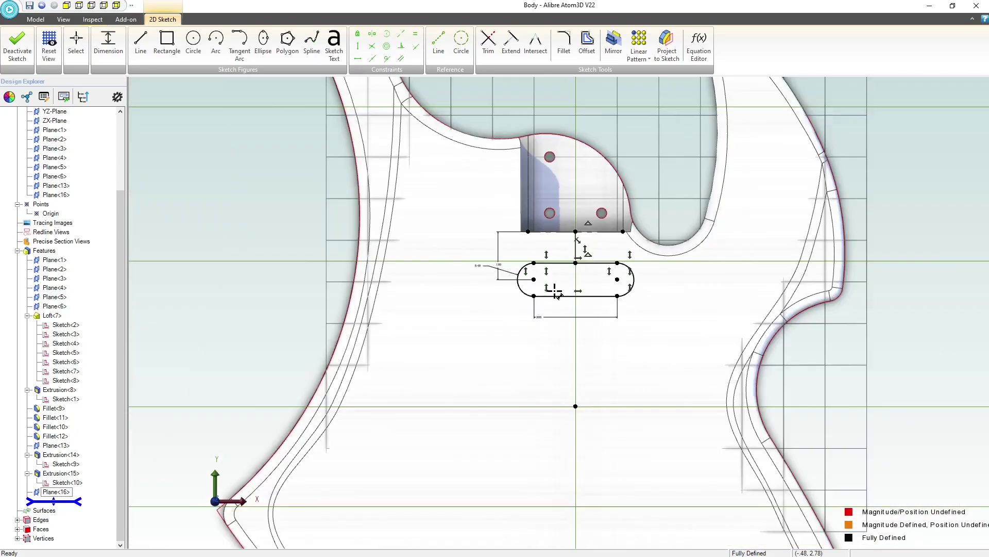
pyautogui.scroll(3, 547, 413)
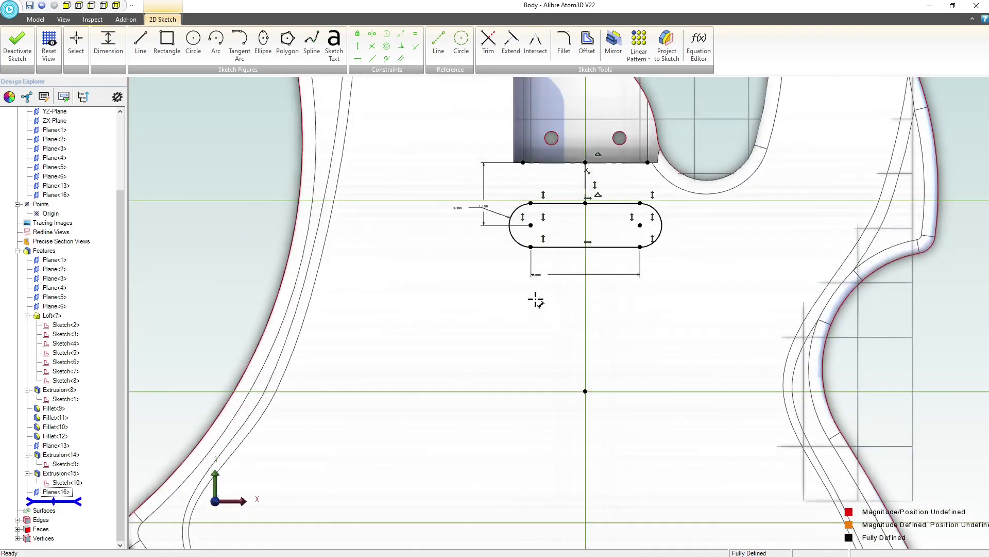
pyautogui.click(216, 41)
pyautogui.click(518, 336)
pyautogui.click(533, 310)
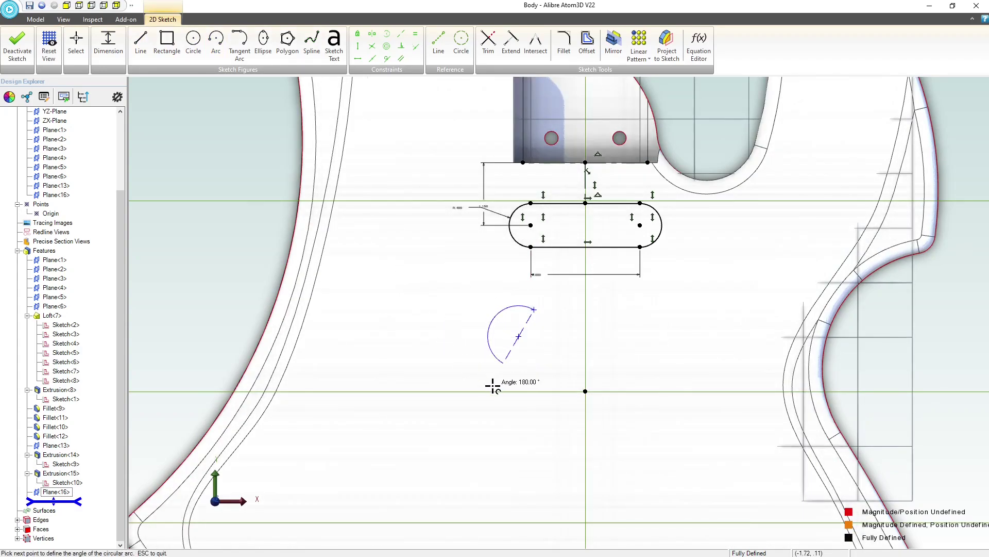
pyautogui.click(515, 351)
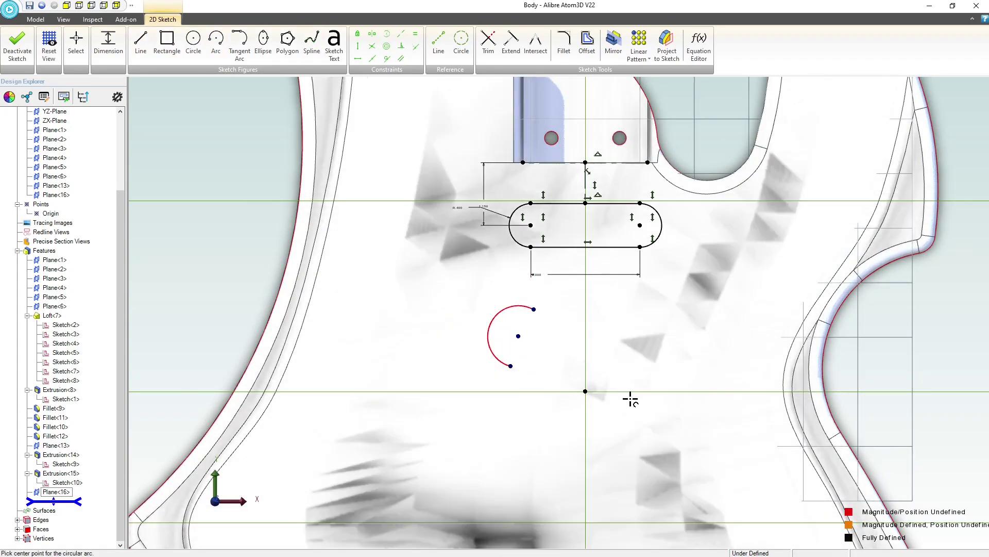
pyautogui.click(689, 385)
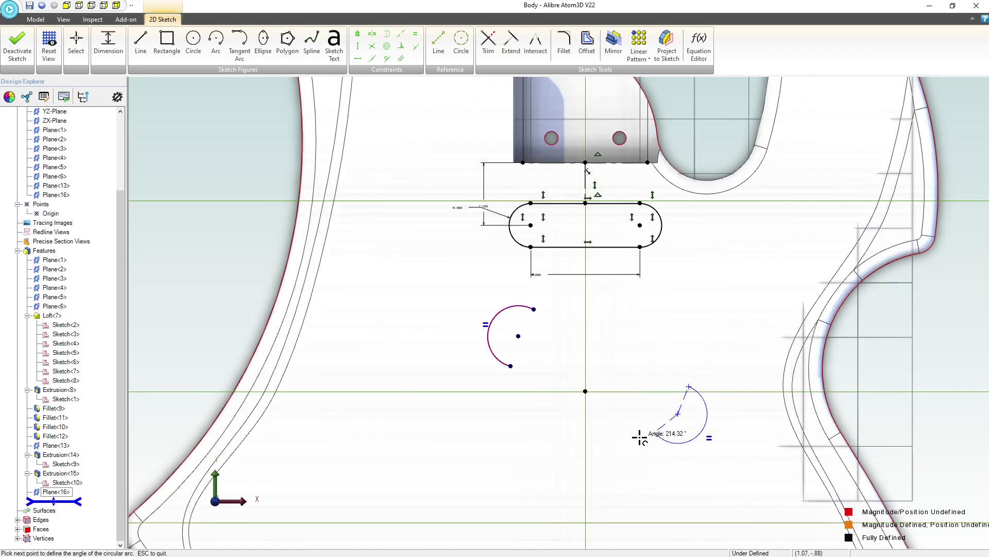
pyautogui.click(655, 442)
# Connect the endpoints of the two new arcs with two straight lines to close the angled slot outline
pyautogui.click(141, 43)
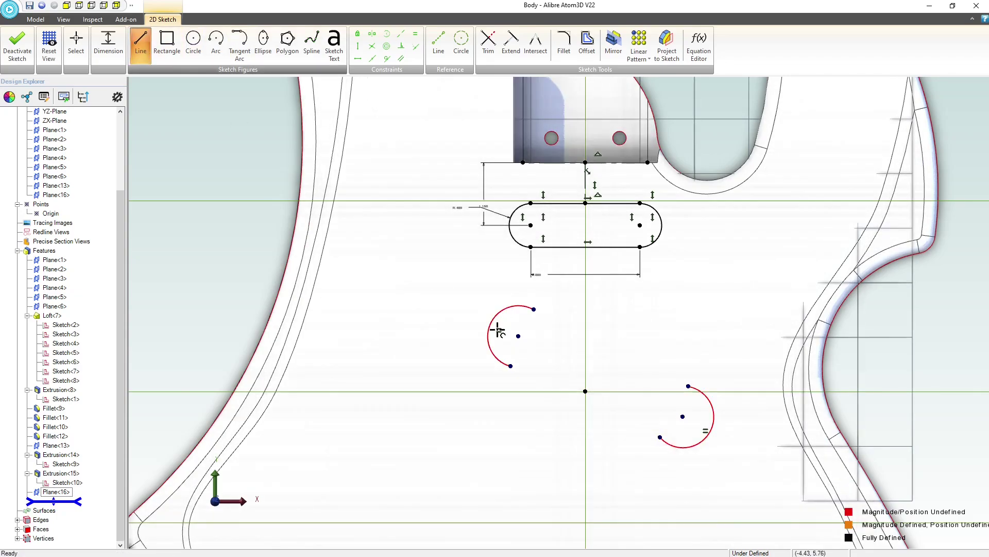
pyautogui.click(511, 365)
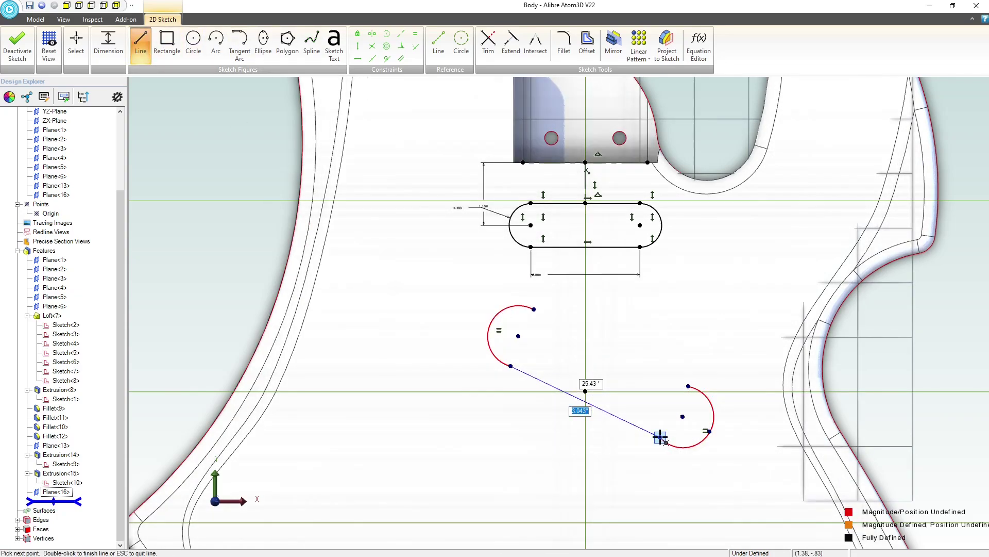
pyautogui.click(661, 437)
pyautogui.click(688, 385)
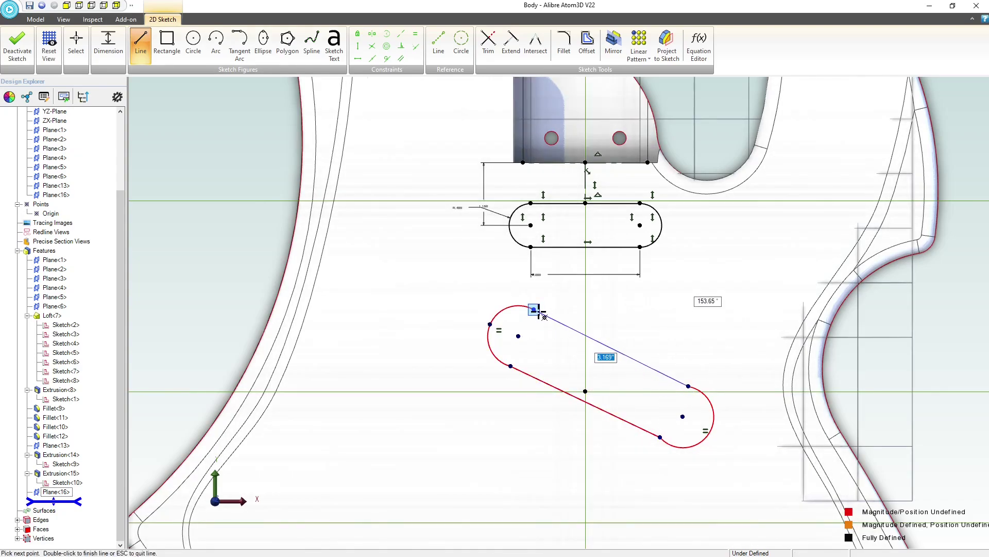
pyautogui.click(534, 309)
pyautogui.press('Escape')
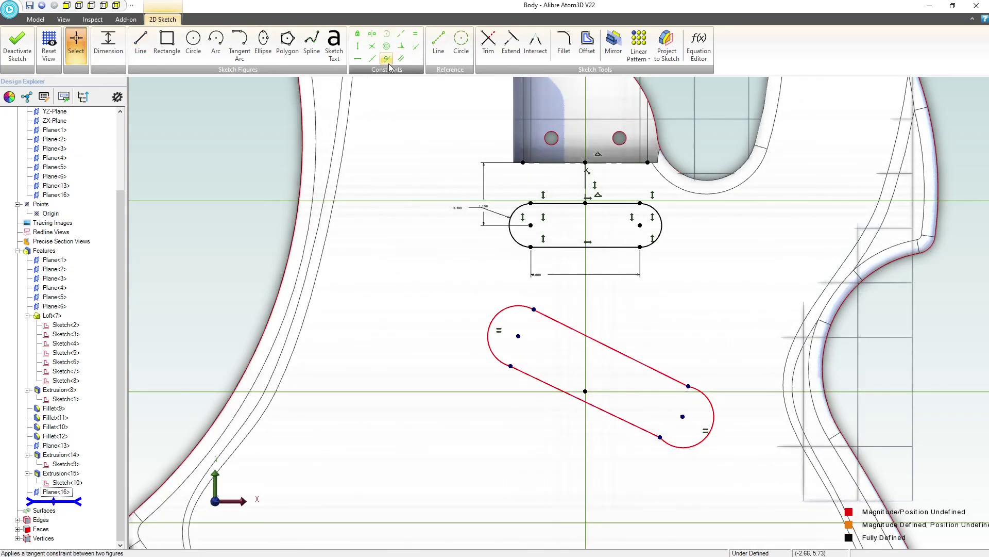
# Apply tangent constraints between the angled slot's upper line and its end arcs
pyautogui.click(385, 59)
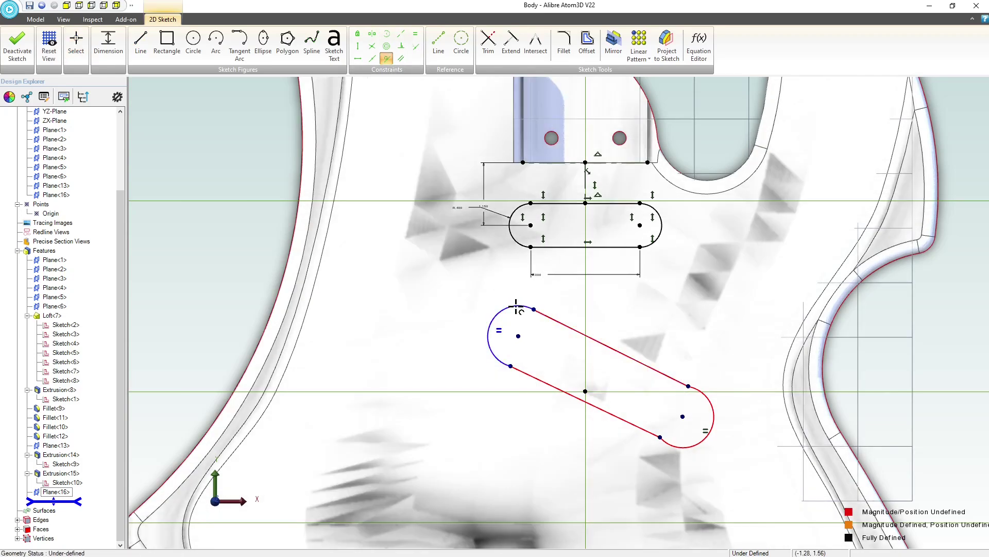
pyautogui.click(516, 307)
pyautogui.click(541, 313)
pyautogui.click(678, 392)
pyautogui.click(699, 405)
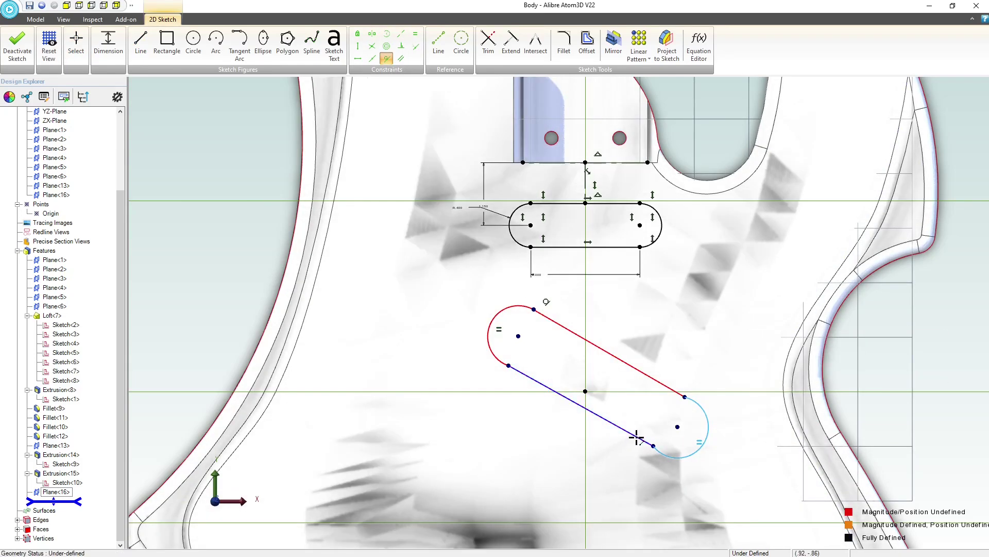
# Try to make the angled slot's lower line tangent to its right end arc, and undo the last constraint
pyautogui.click(637, 437)
pyautogui.click(659, 451)
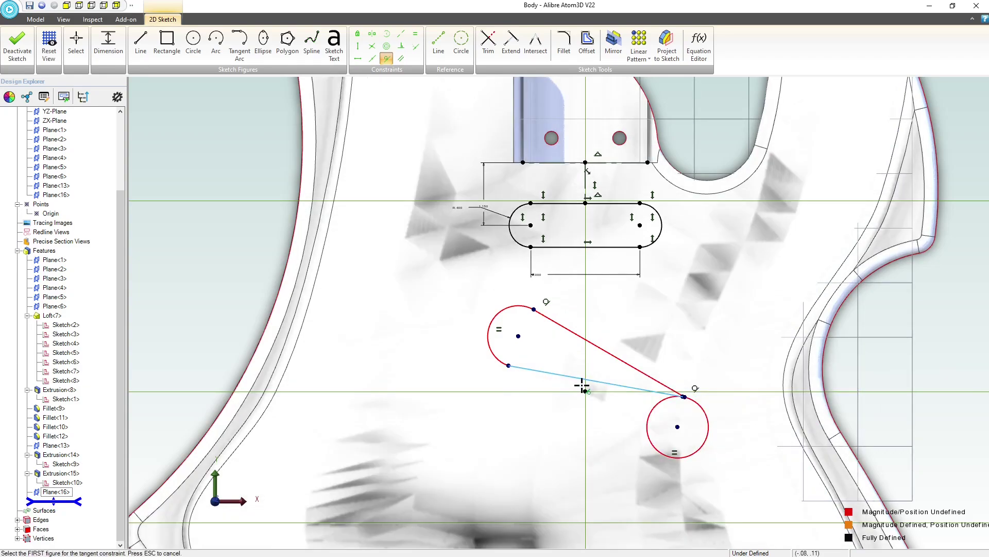
pyautogui.hotkey('ctrl', 'z')
# Make the angled slot's lower line tangent to both its right and left end arcs
pyautogui.click(616, 426)
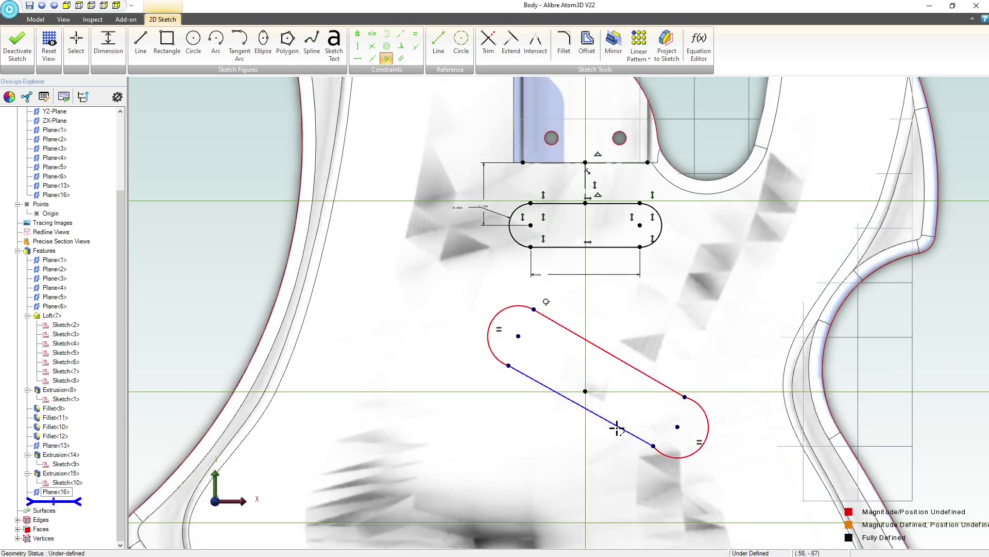
pyautogui.click(675, 457)
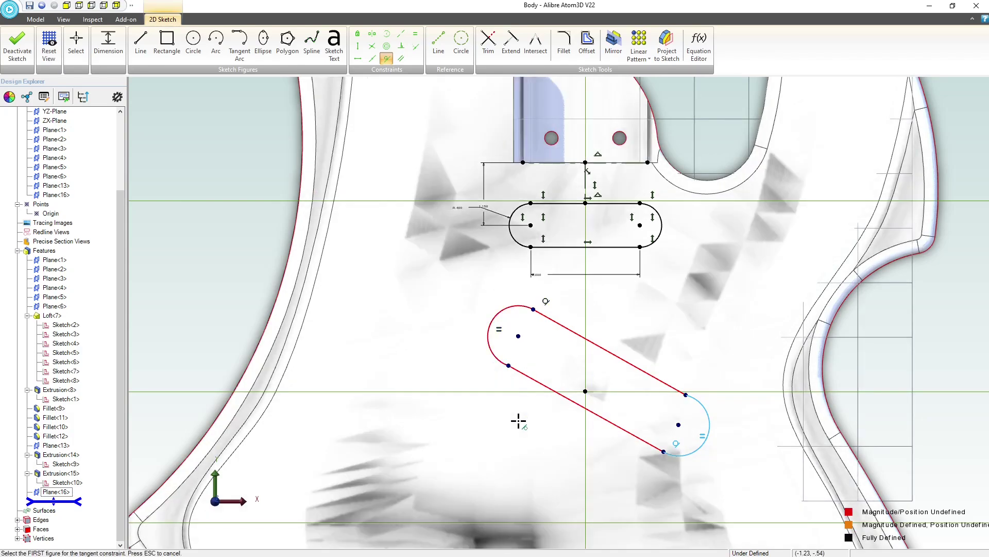
pyautogui.click(547, 389)
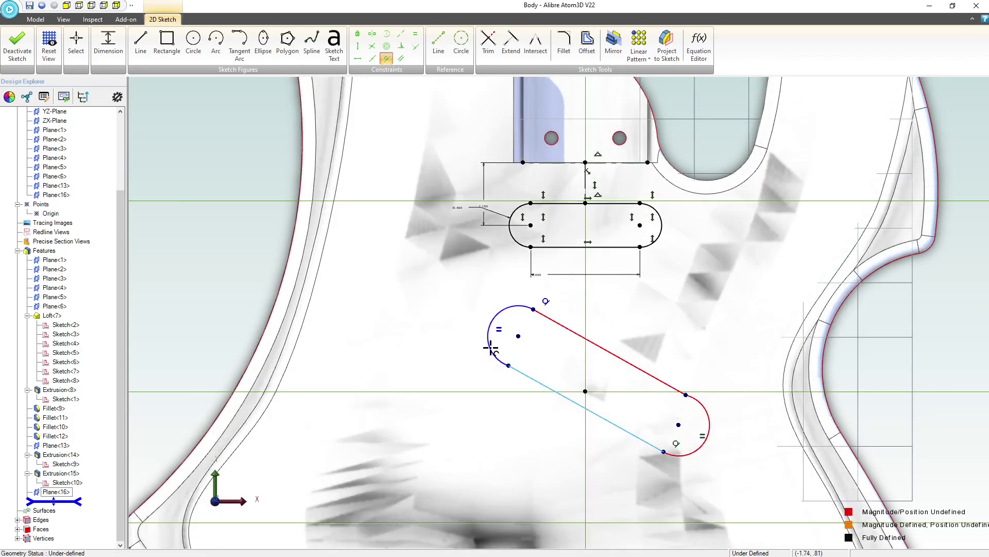
pyautogui.click(491, 348)
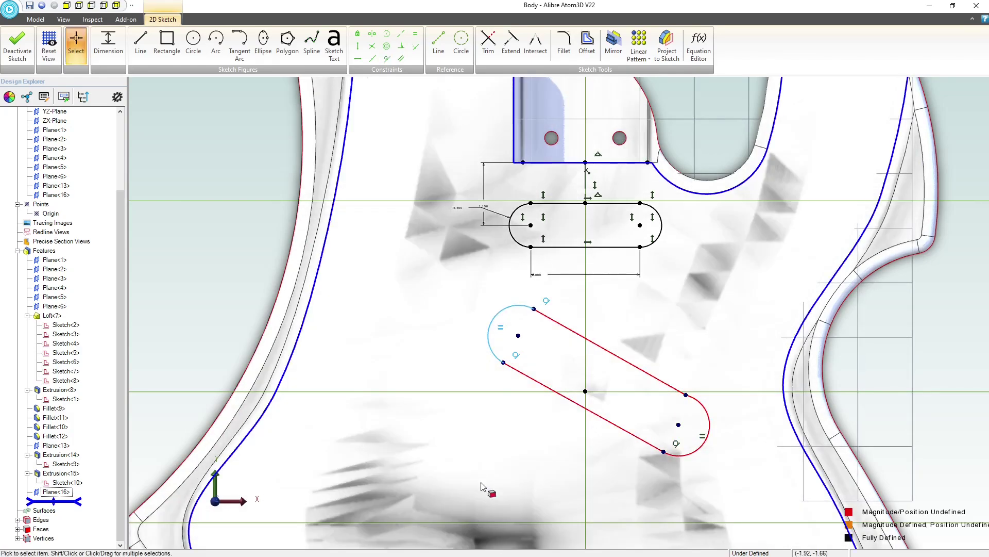
pyautogui.press('Escape')
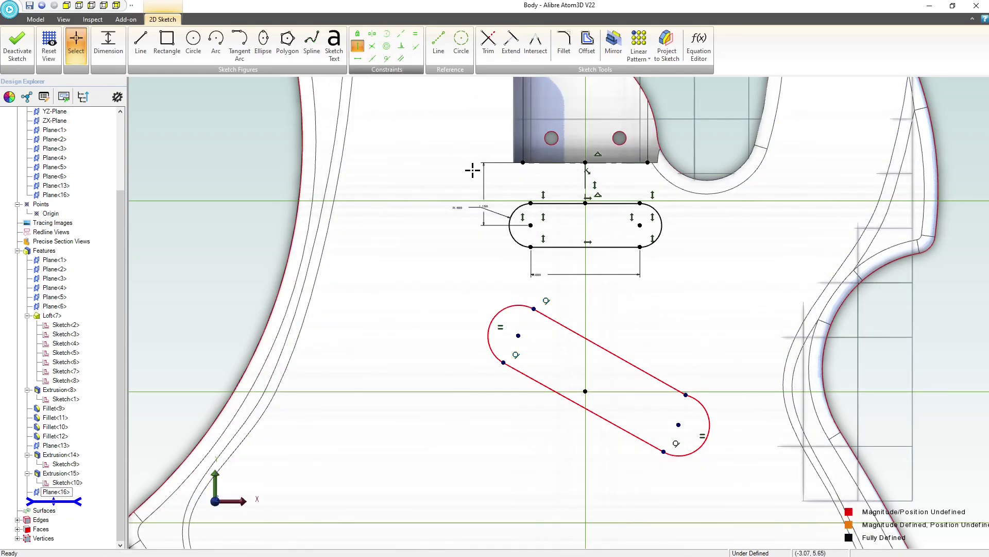
# Align the angled slot's left and right arc centers with the upper slot's corresponding arc centers using vertical constraints
pyautogui.press('v')
pyautogui.click(531, 226)
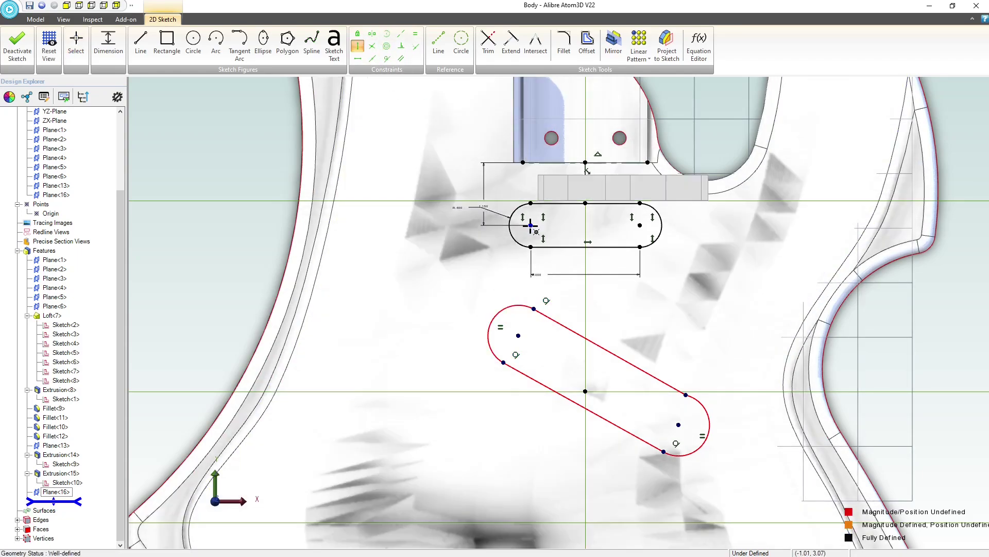
pyautogui.click(518, 336)
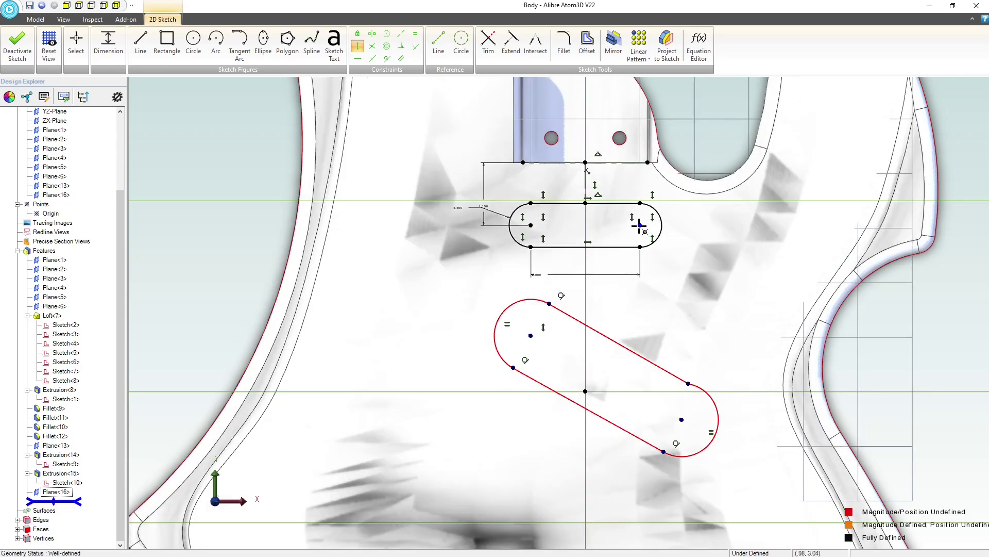
pyautogui.click(640, 225)
pyautogui.click(681, 419)
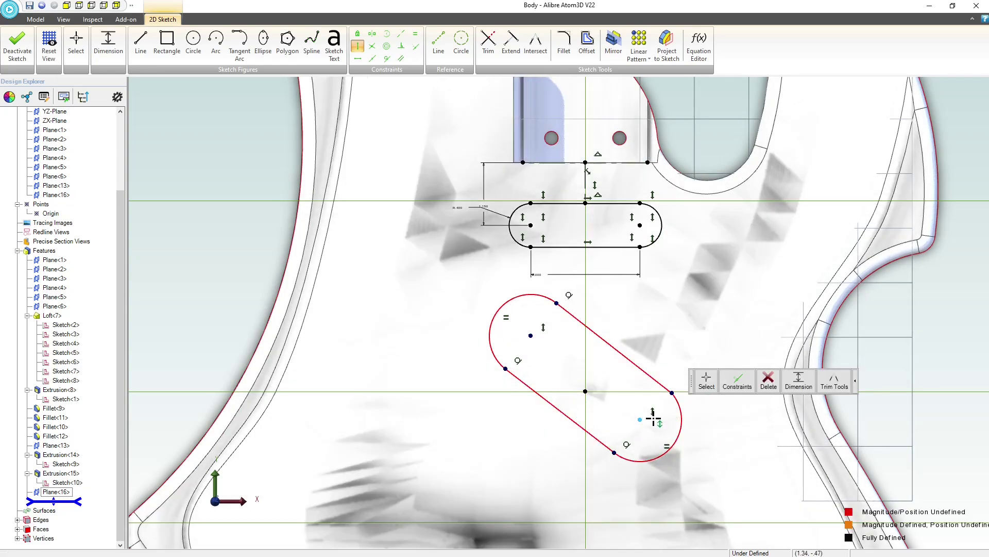
pyautogui.press('Escape')
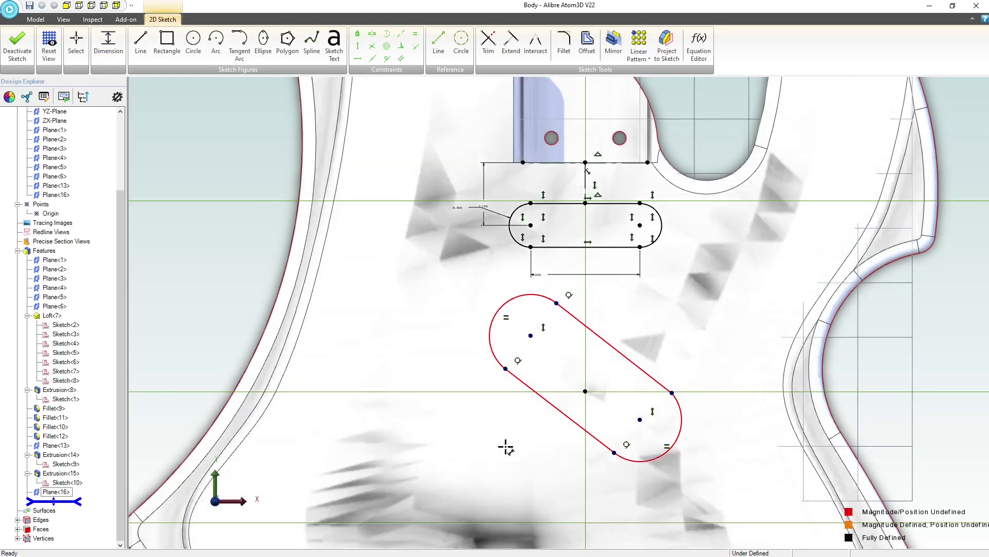
pyautogui.click(615, 349)
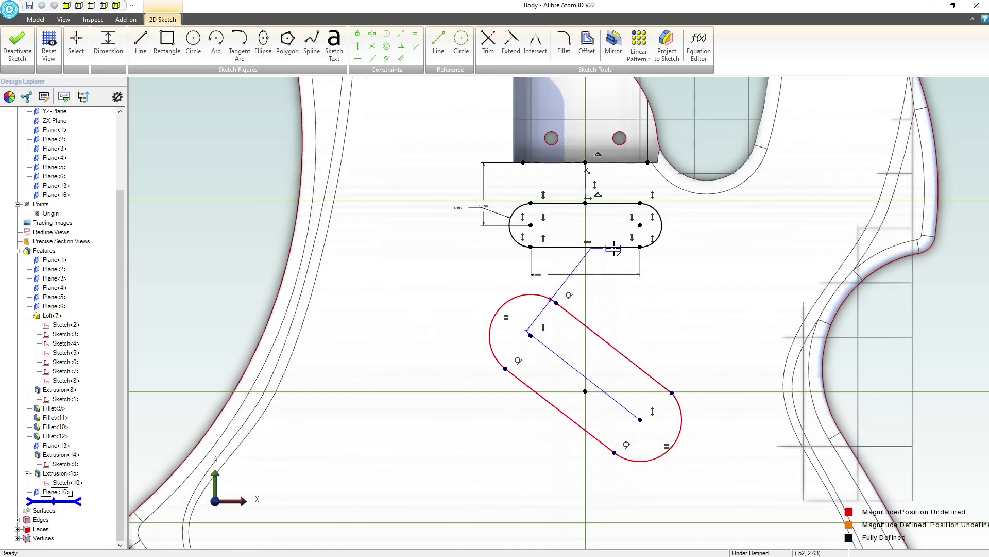
pyautogui.scroll(3, 613, 251)
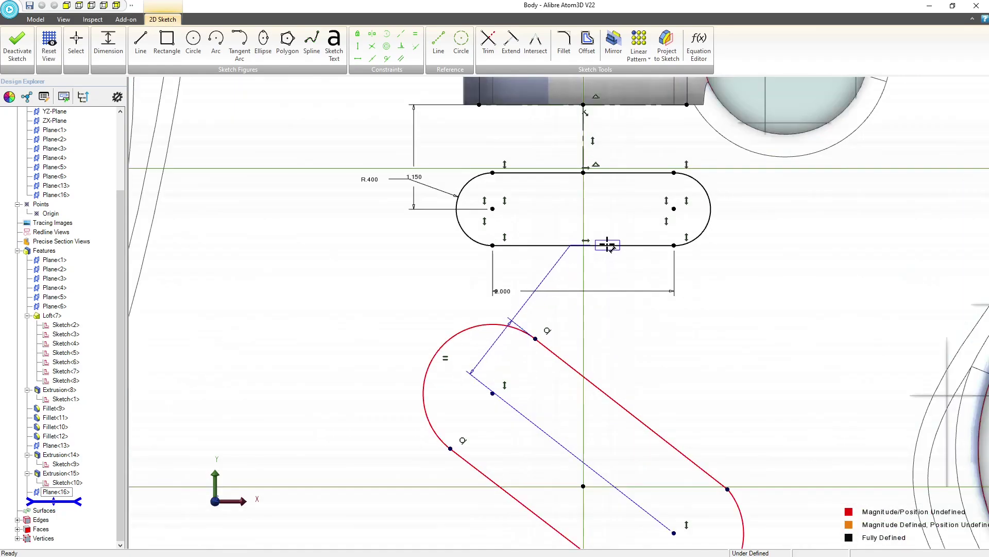
pyautogui.click(607, 247)
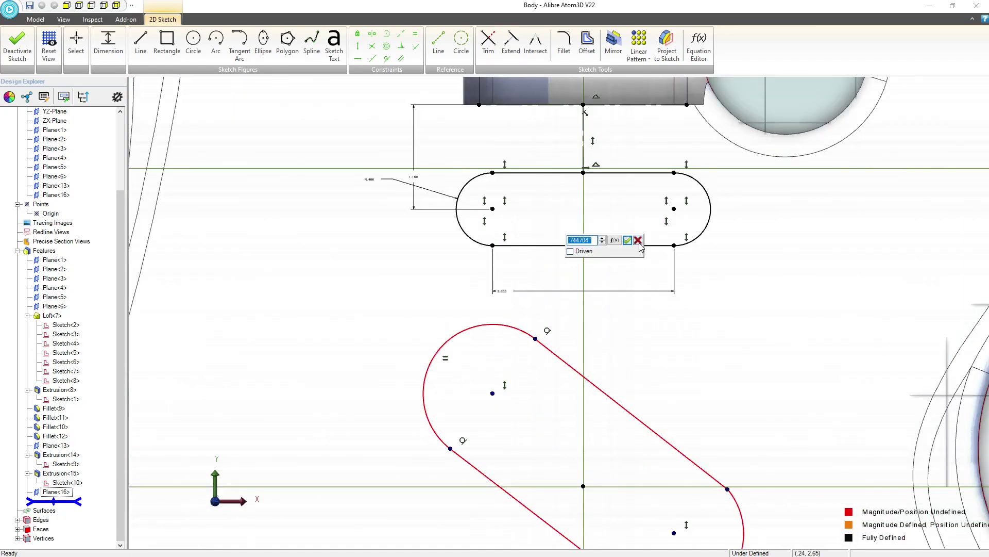
pyautogui.click(638, 240)
# Dimension the angle between the upper slot's lower line and the angled slot's upper line at 10 degrees
pyautogui.click(567, 248)
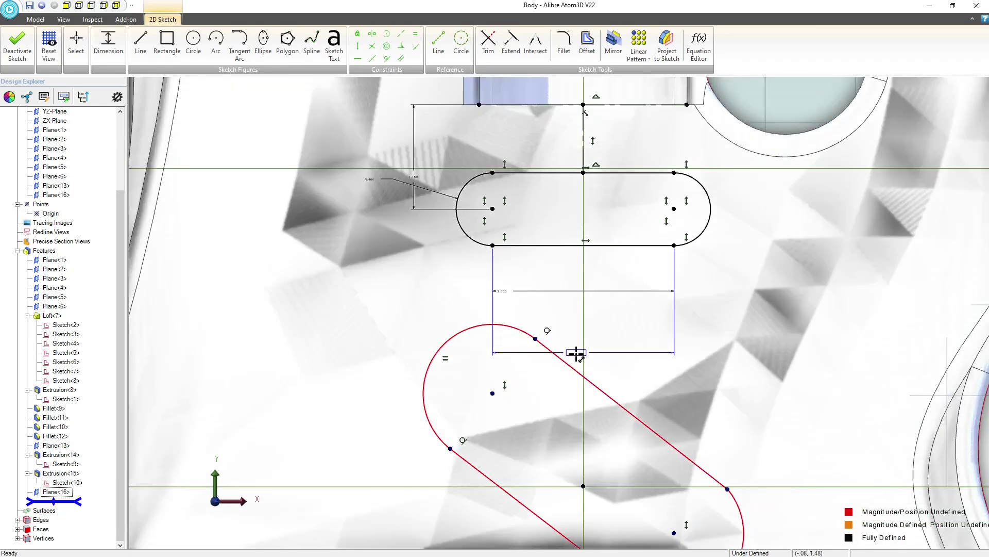
pyautogui.click(575, 369)
pyautogui.click(738, 334)
pyautogui.write('10')
pyautogui.press('Return')
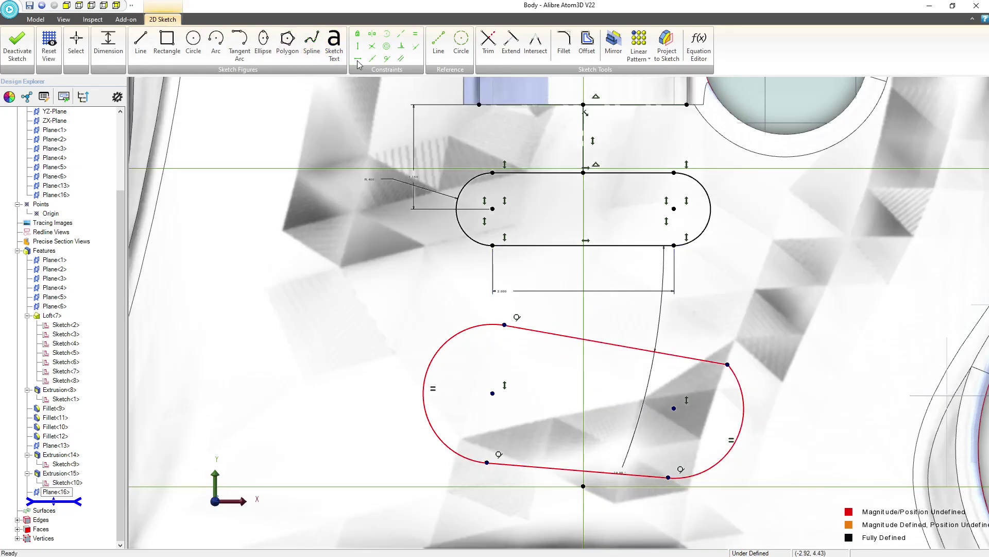
# Make the angled slot's upper line tangent to its right end arc
pyautogui.click(387, 58)
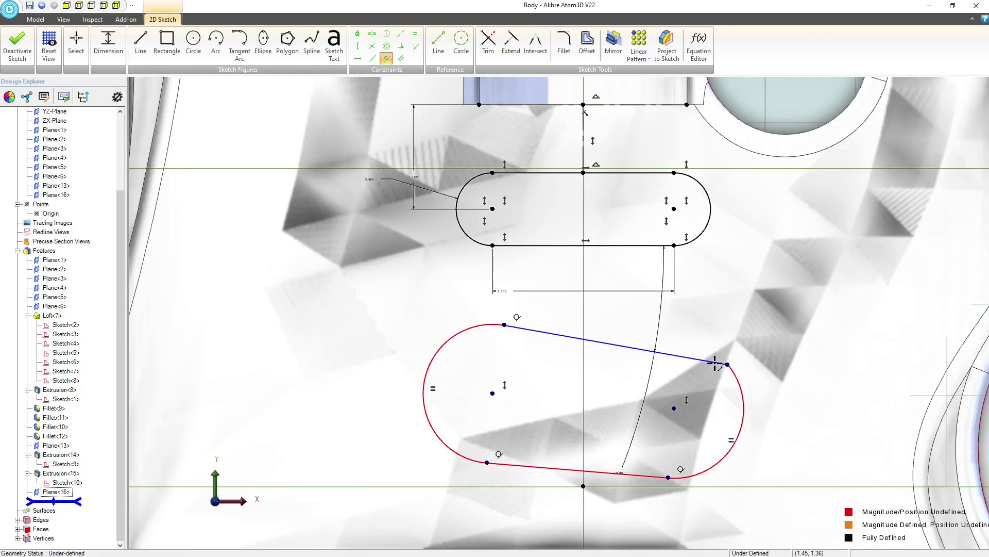
pyautogui.click(715, 363)
pyautogui.click(738, 382)
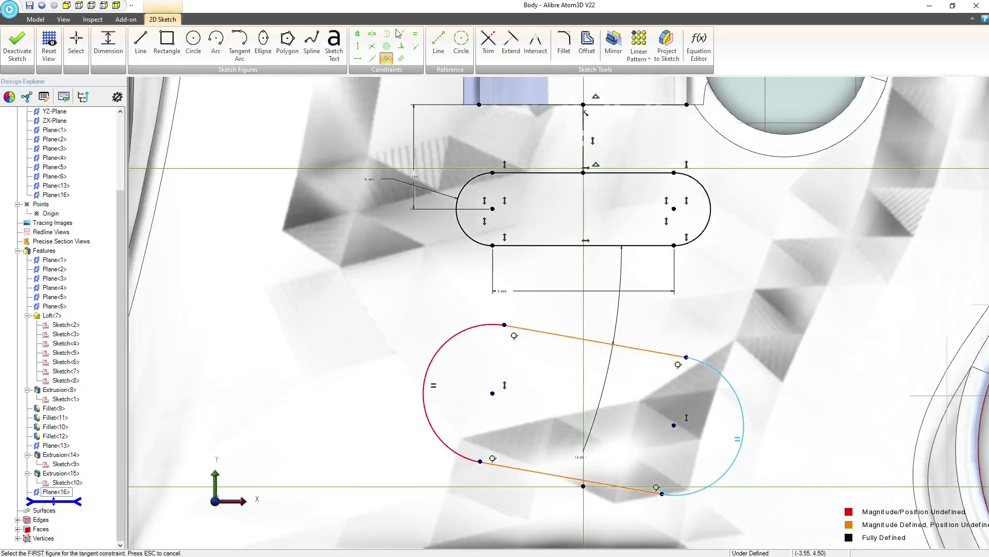
# Make the angled slot's left end arc equal in size to the upper slot's left end arc
pyautogui.click(415, 33)
pyautogui.click(462, 189)
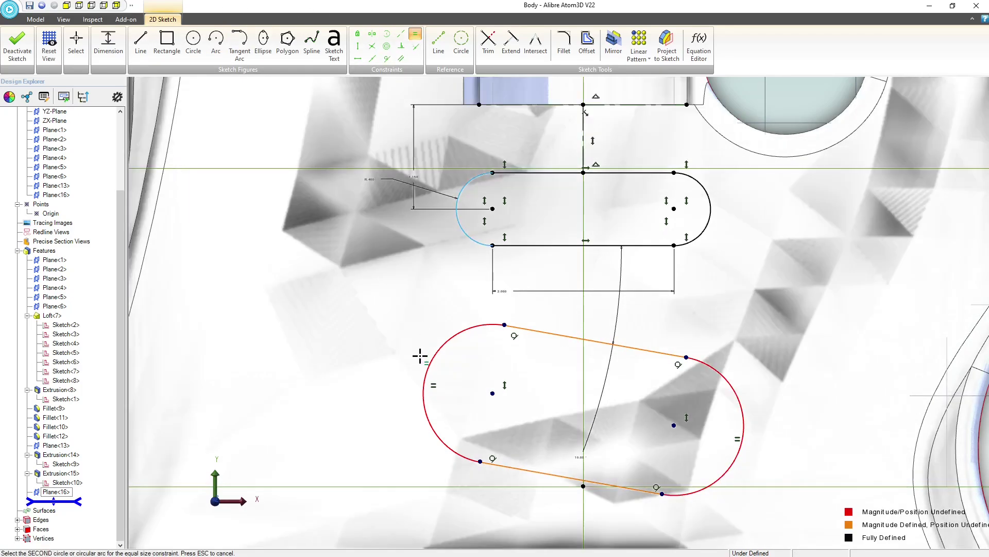
pyautogui.click(433, 365)
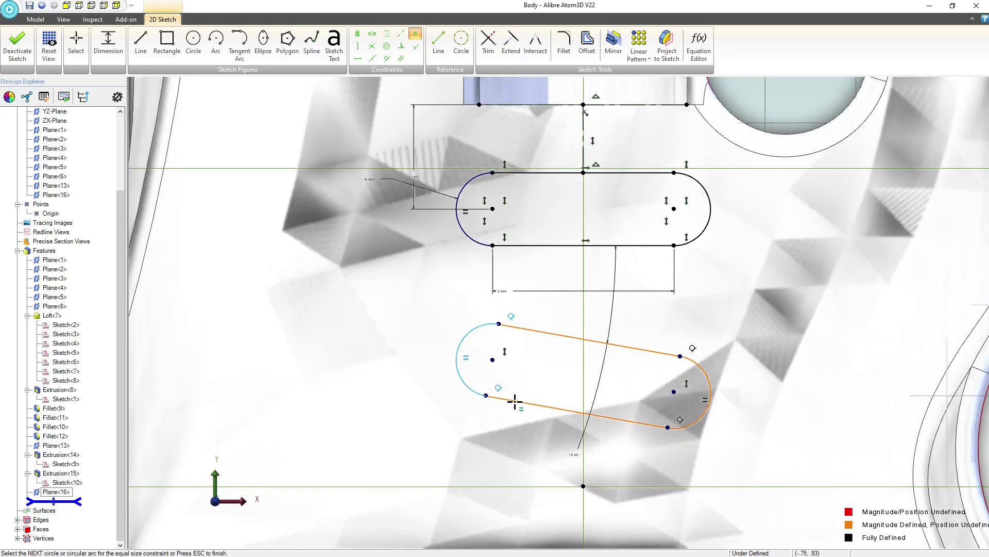
pyautogui.press('Escape')
pyautogui.press('Escape')
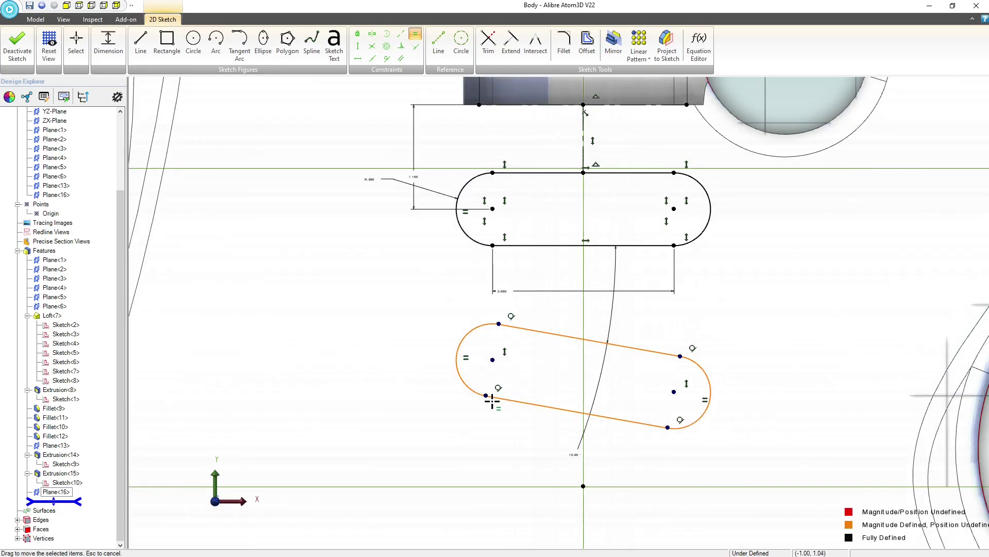
pyautogui.press('Escape')
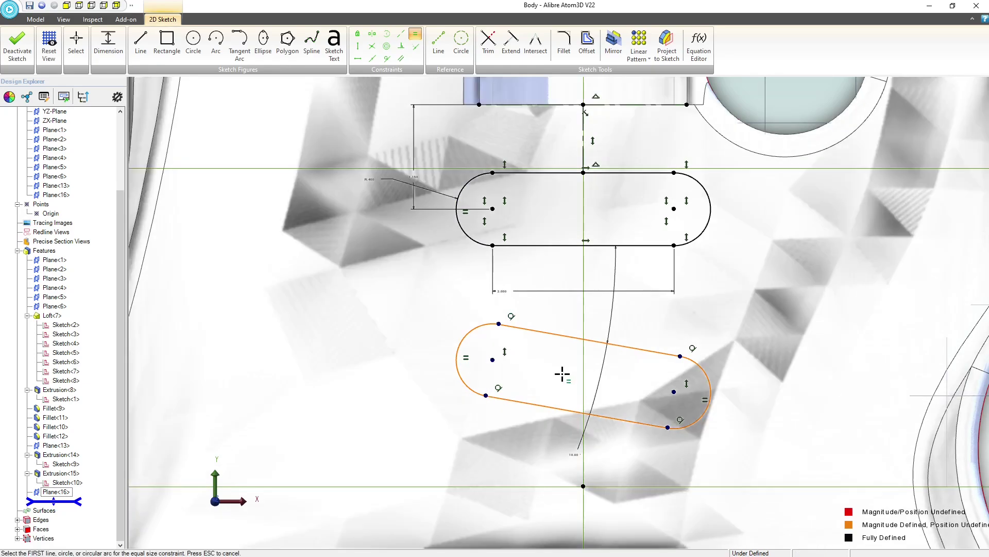
# Move the angled slot down and dimension the distance between the two slots' left arc centers at 1.5 inches
pyautogui.moveTo(674, 392)
pyautogui.mouseDown()
pyautogui.moveTo(676, 477)
pyautogui.moveTo(671, 307)
pyautogui.moveTo(670, 547)
pyautogui.moveTo(671, 526)
pyautogui.mouseUp()
pyautogui.scroll(-3, 583, 336)
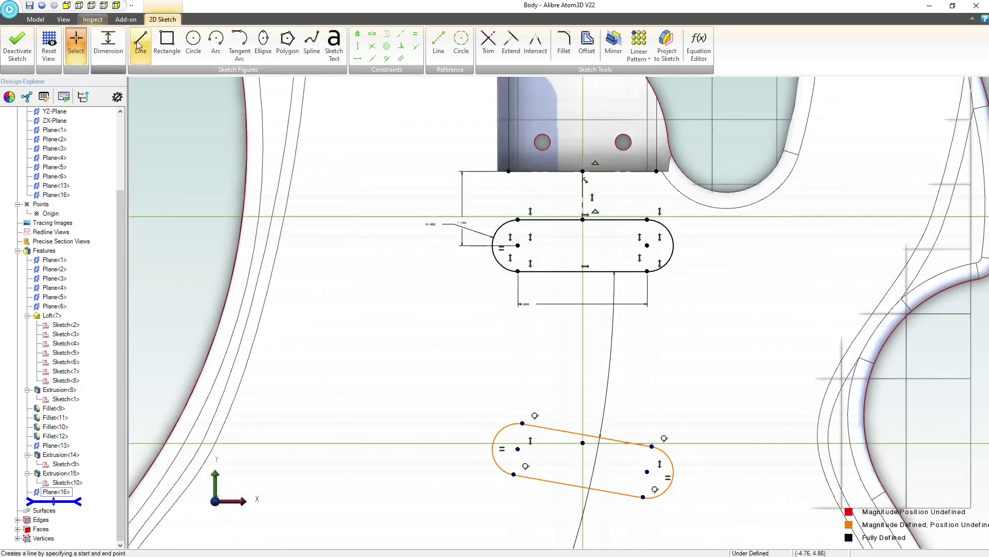
pyautogui.press('d')
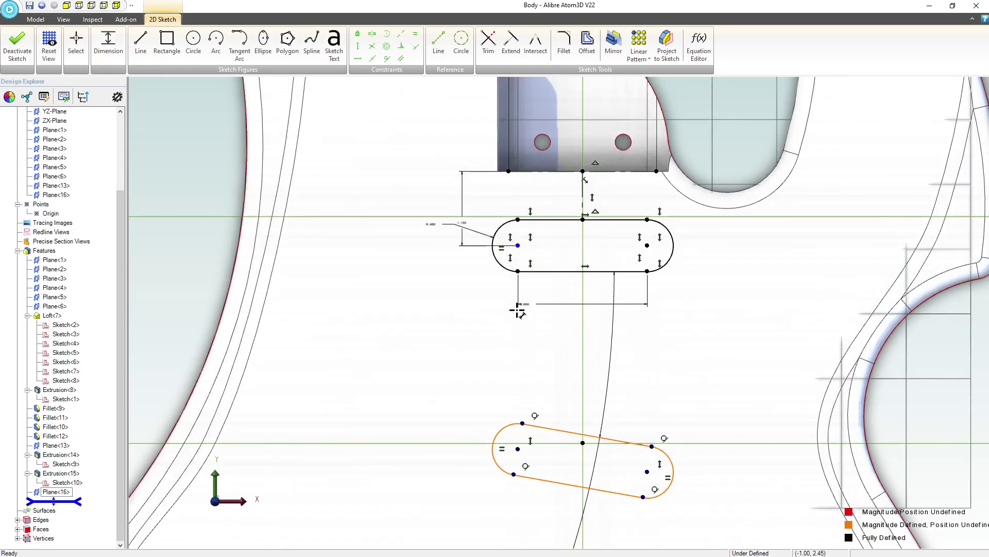
pyautogui.click(518, 449)
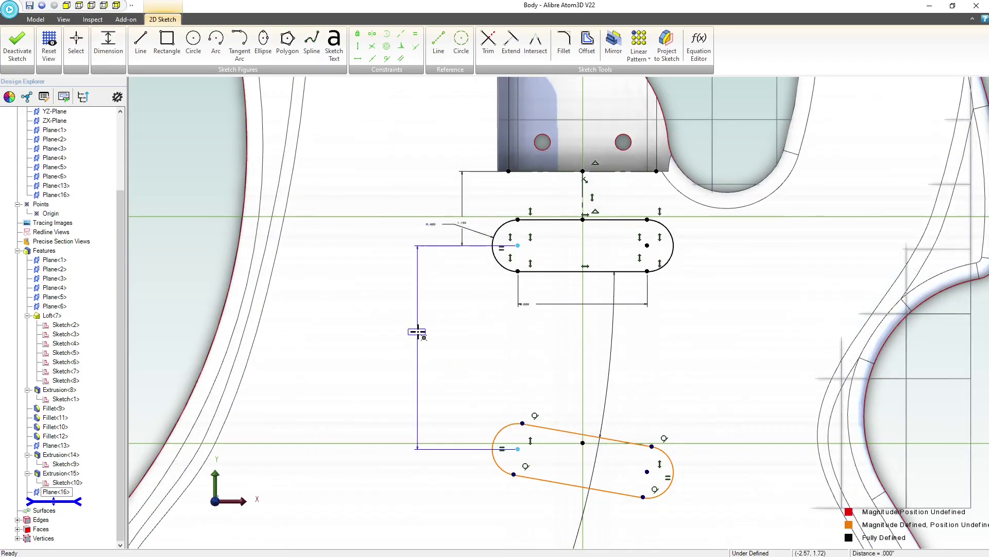
pyautogui.click(500, 322)
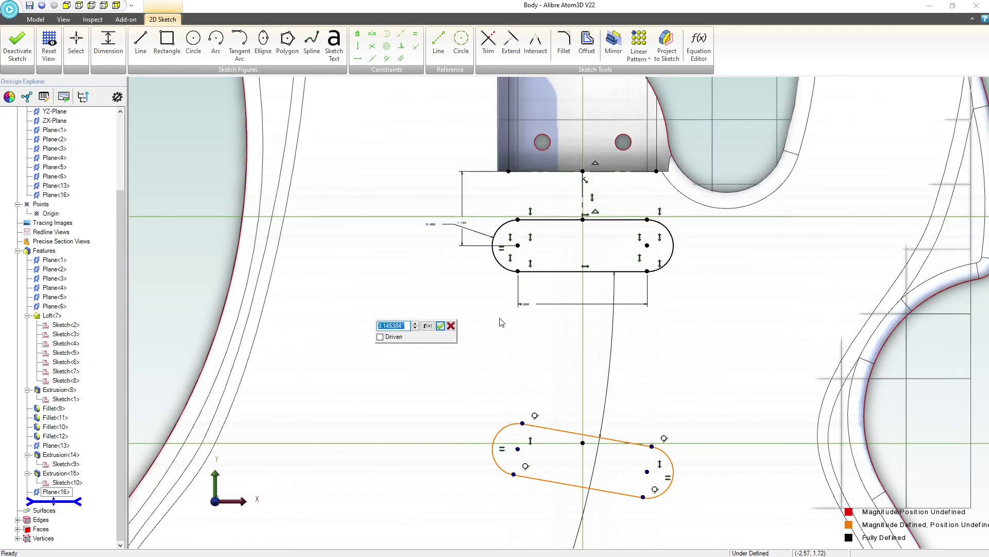
pyautogui.write('1.5')
pyautogui.press('Return')
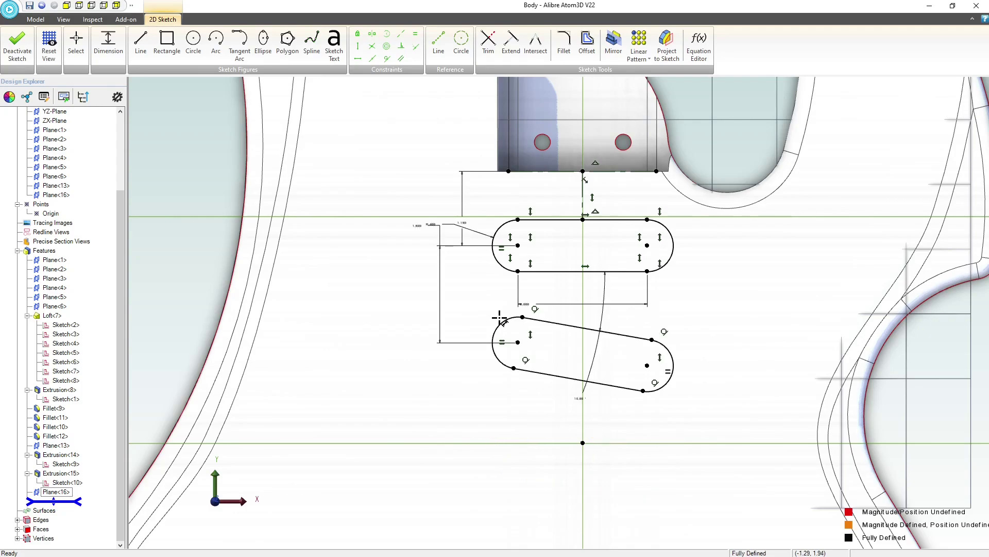
# Sketch two facing half-circle arcs below the angled slot, one on each side of the centerline, as ends of a third slot
pyautogui.scroll(3, 524, 315)
pyautogui.scroll(-4, 528, 302)
pyautogui.scroll(2, 570, 471)
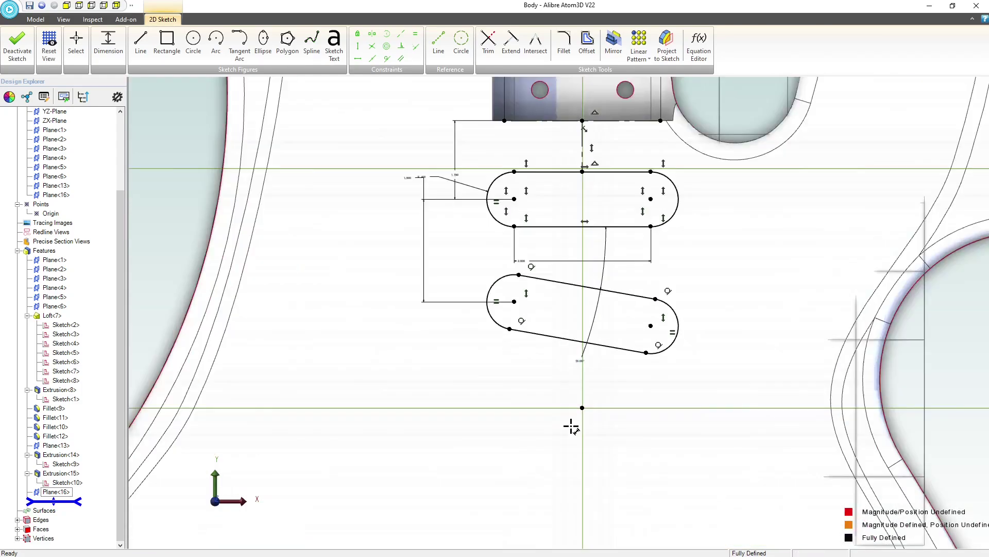
pyautogui.click(216, 40)
pyautogui.click(504, 413)
pyautogui.click(507, 372)
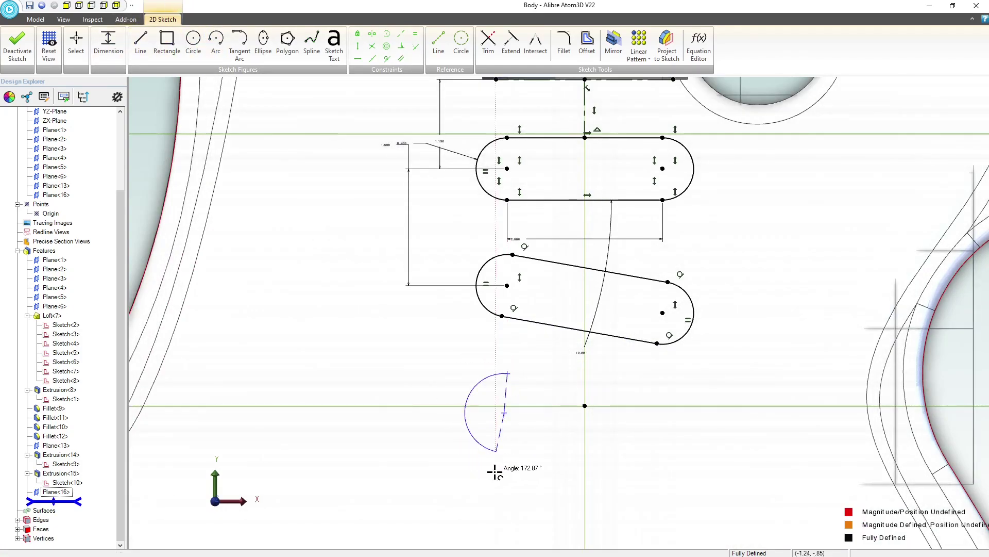
pyautogui.click(507, 451)
pyautogui.click(649, 412)
pyautogui.click(655, 370)
pyautogui.click(642, 454)
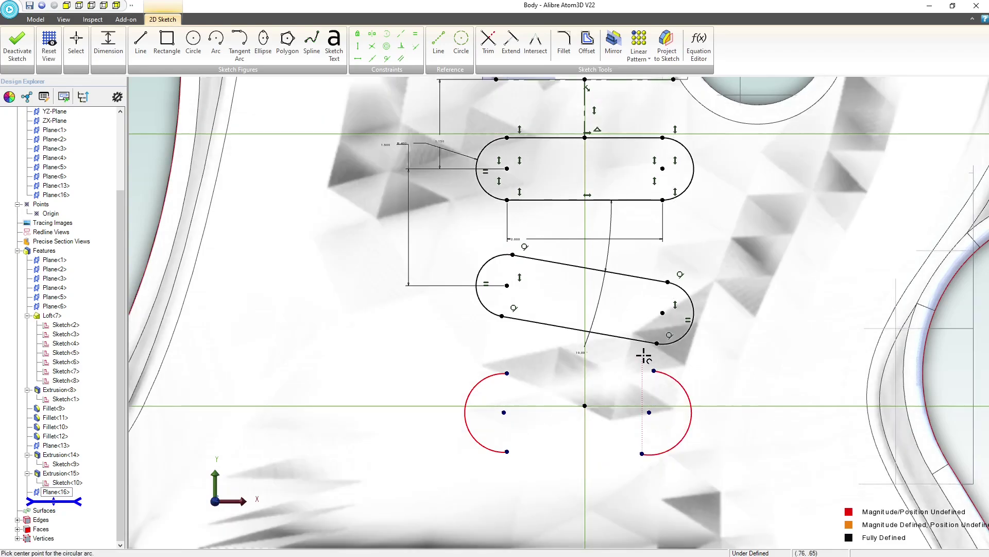
pyautogui.press('Escape')
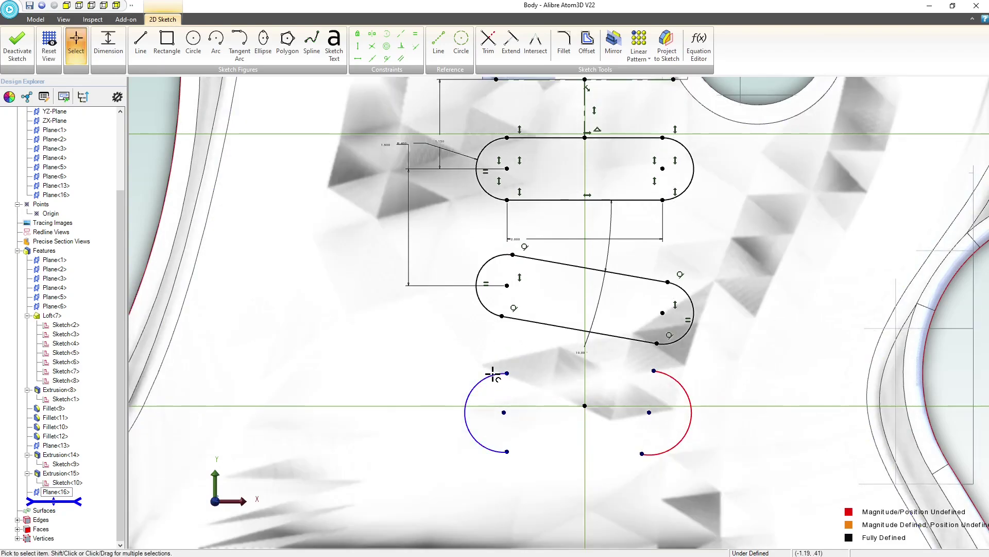
# Apply an equal size constraint between the third slot's left and right arcs
pyautogui.click(416, 34)
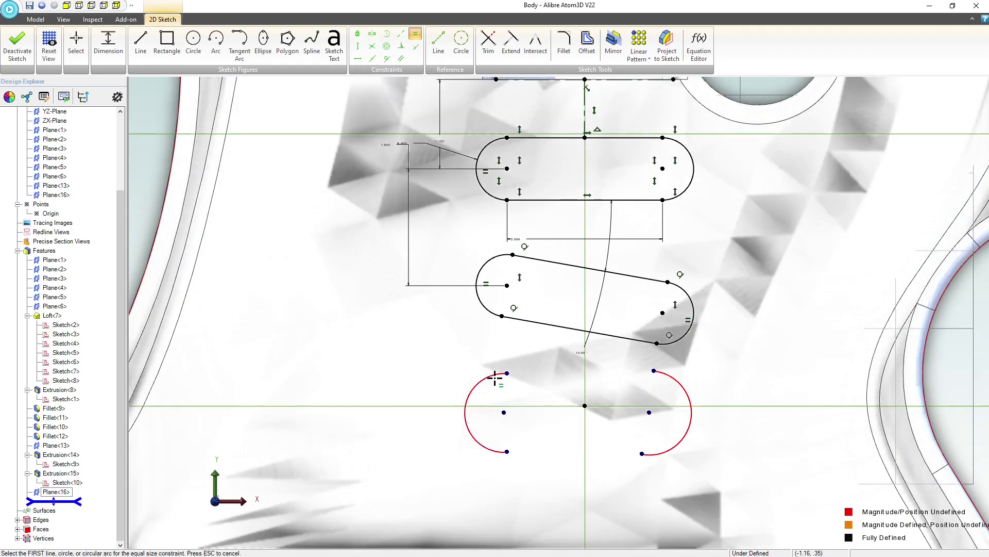
pyautogui.click(495, 378)
pyautogui.click(680, 381)
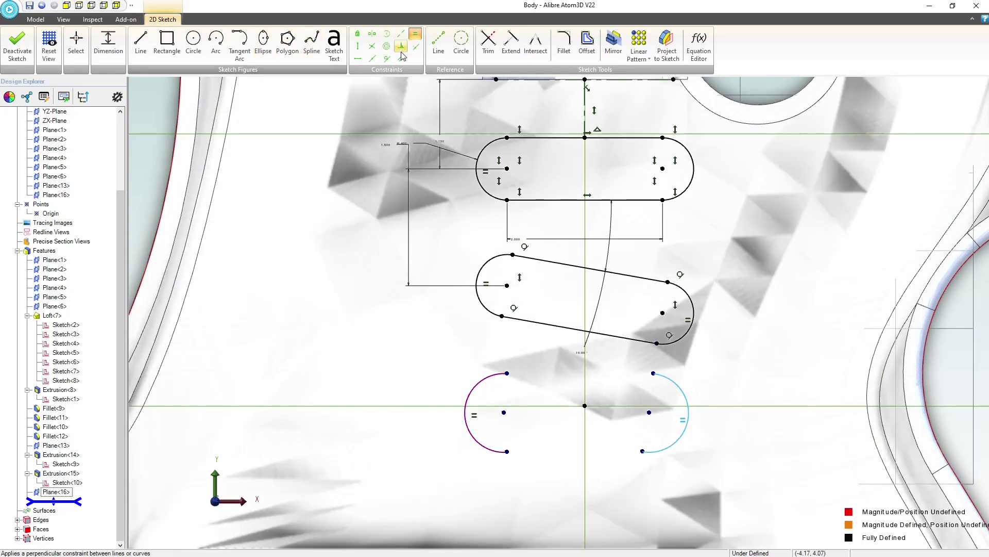
# Join the upper and lower ends of the third slot's arcs with two straight lines
pyautogui.click(140, 45)
pyautogui.click(508, 374)
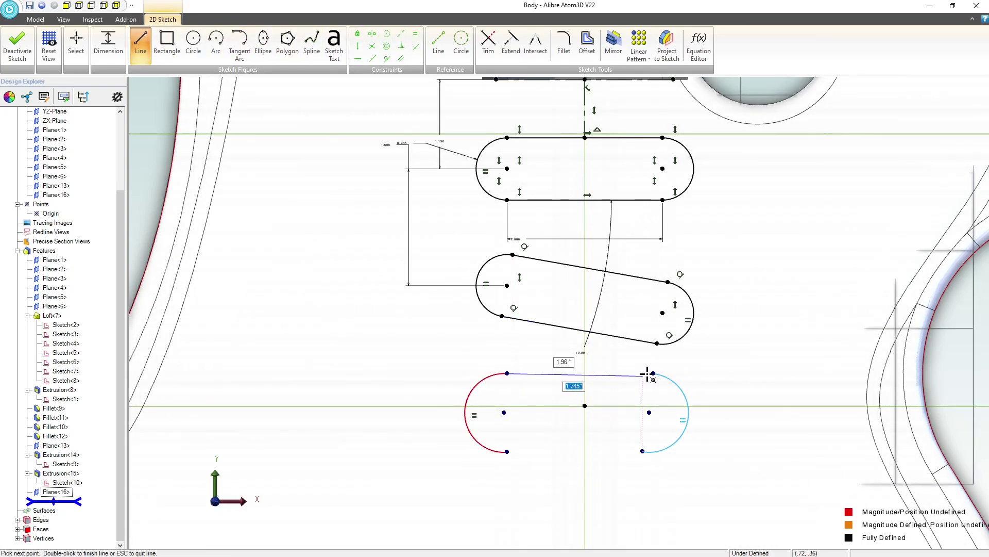
pyautogui.doubleClick(630, 390)
pyautogui.click(642, 451)
pyautogui.doubleClick(507, 452)
pyautogui.press('Escape')
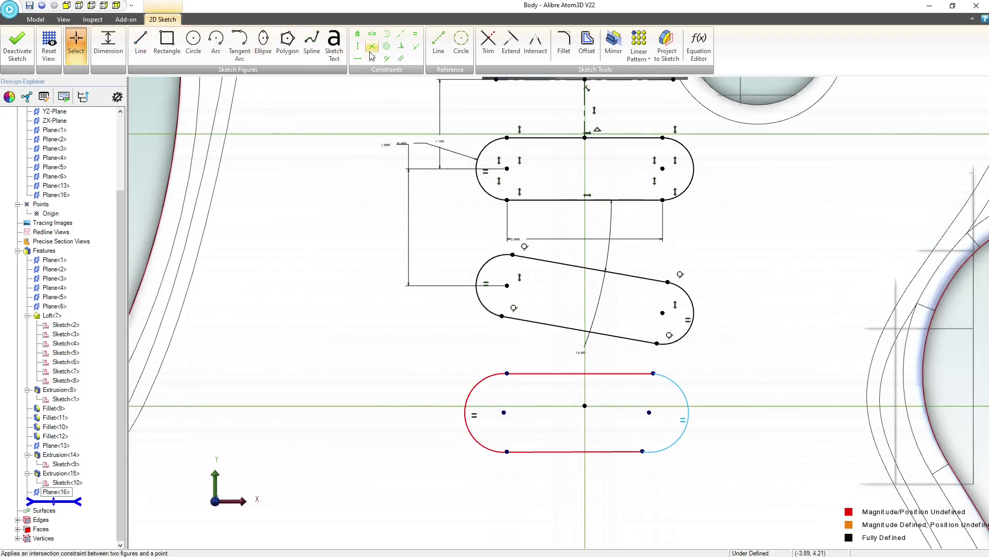
# Make the third slot's upper line tangent to both its left and right end arcs
pyautogui.click(497, 374)
pyautogui.click(517, 373)
pyautogui.click(650, 384)
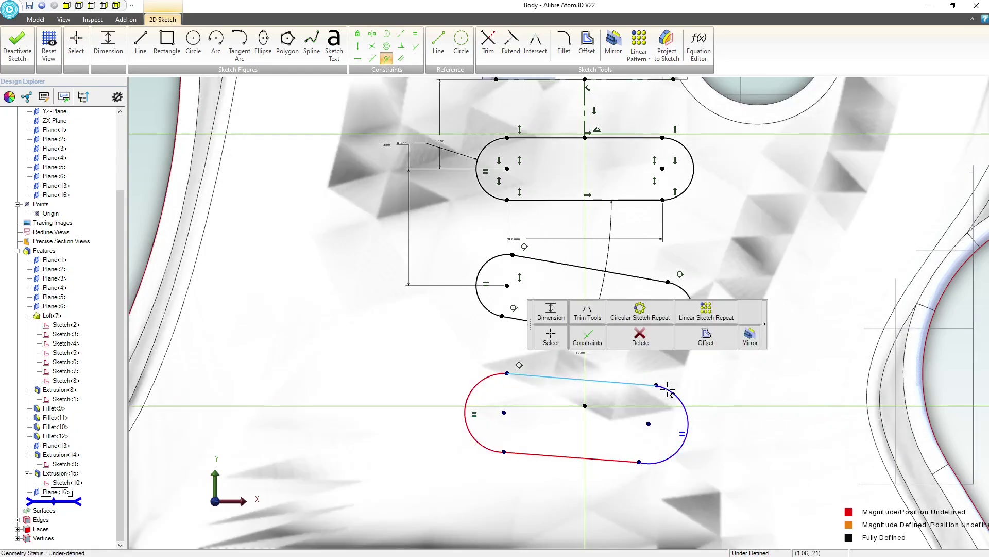
pyautogui.click(668, 390)
pyautogui.click(641, 383)
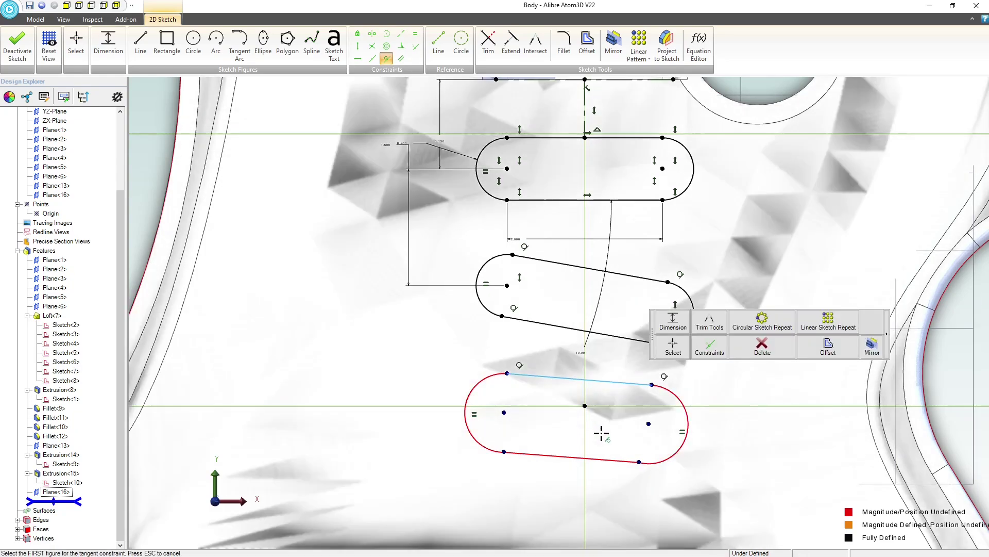
pyautogui.press('Escape')
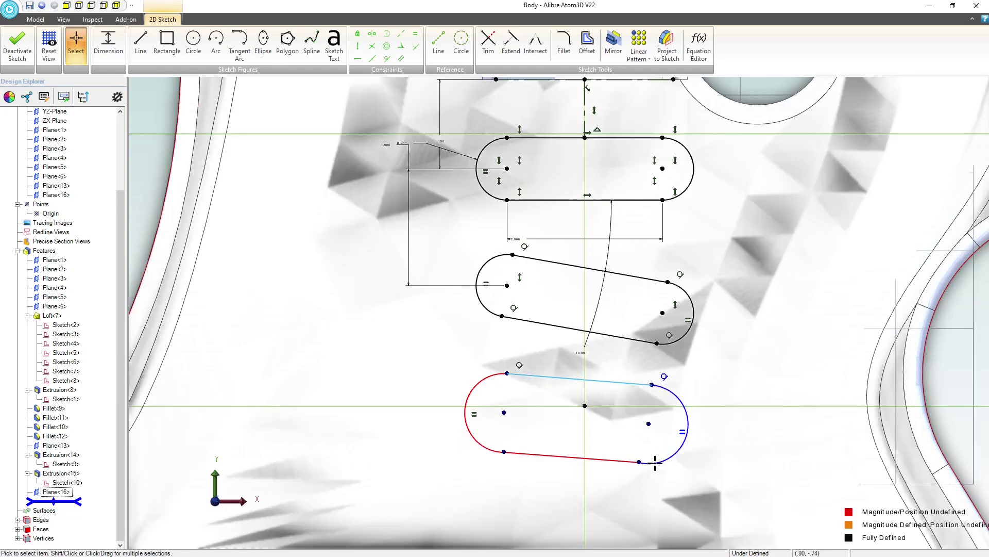
# Make the third slot's lower line tangent to both its right and left end arcs
pyautogui.click(650, 464)
pyautogui.click(617, 459)
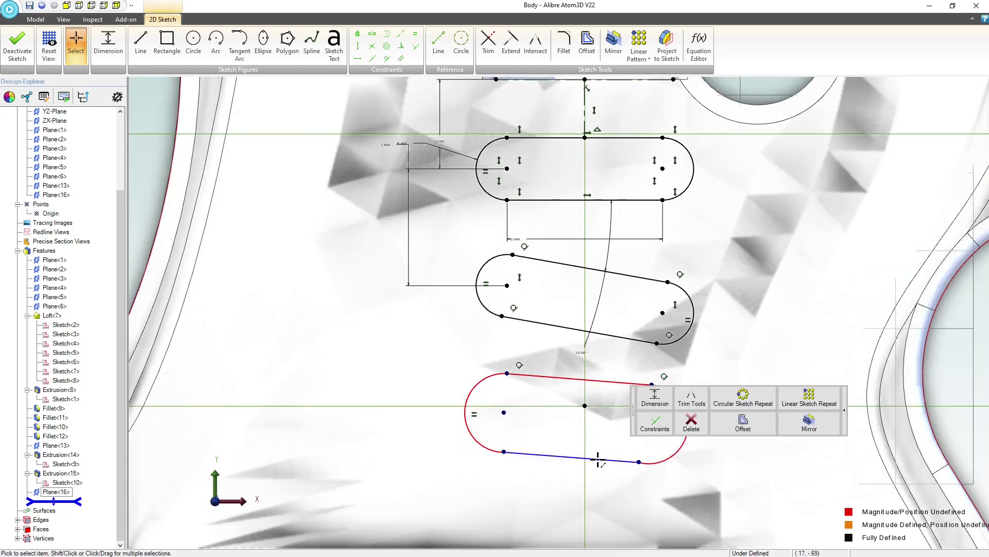
pyautogui.click(598, 458)
pyautogui.click(387, 58)
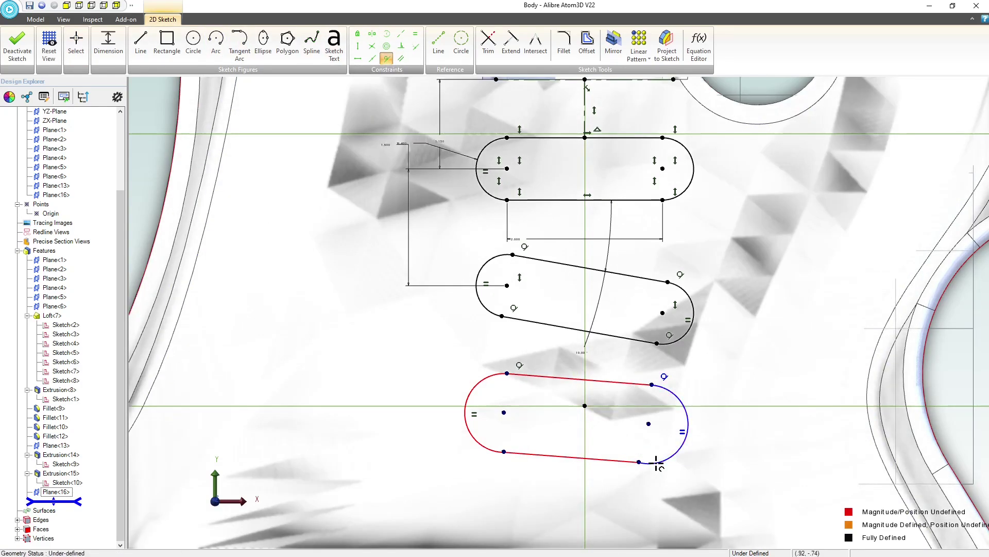
pyautogui.click(660, 463)
pyautogui.click(610, 462)
pyautogui.click(516, 453)
pyautogui.click(497, 450)
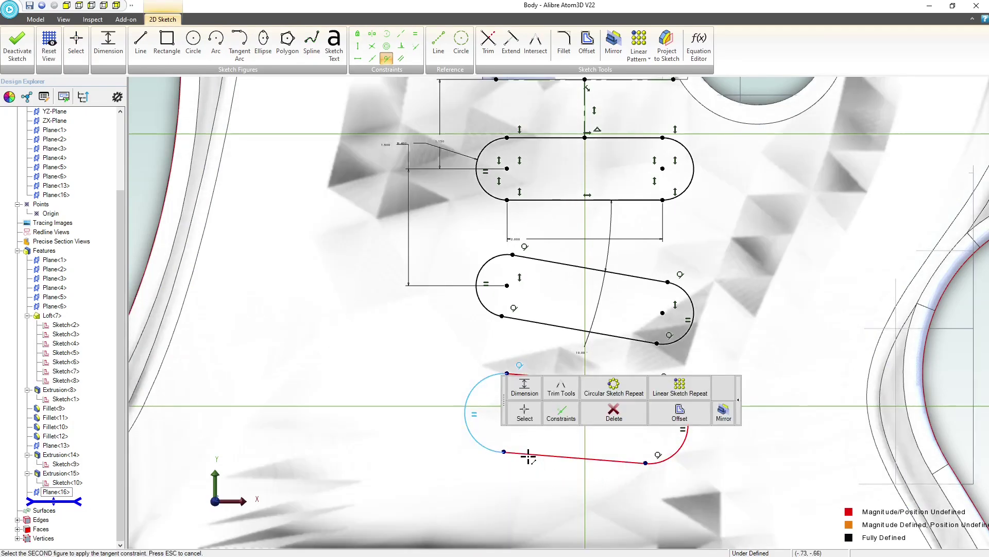
pyautogui.click(529, 456)
pyautogui.press('Escape')
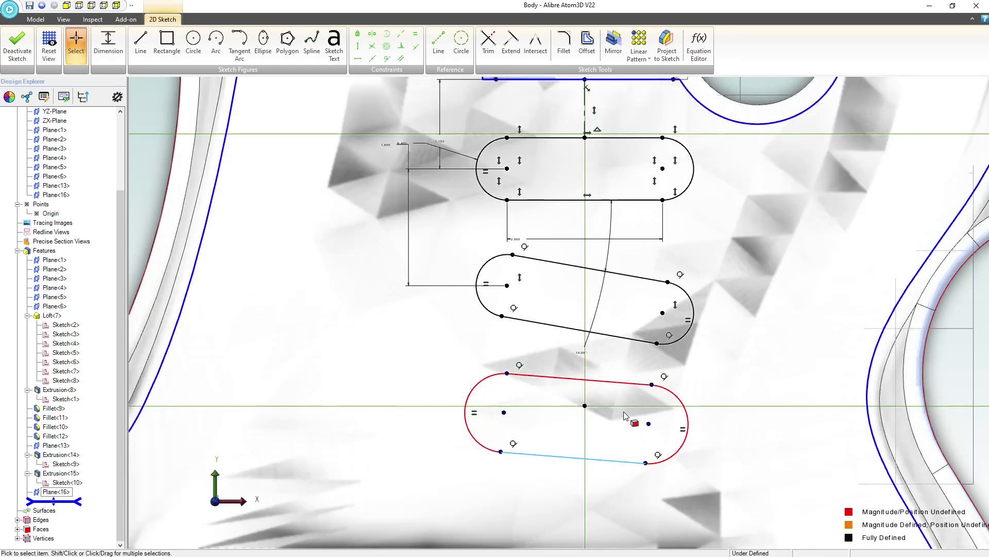
# Constrain the third slot's lower line horizontal, and try the same constraint on its upper line
pyautogui.click(357, 58)
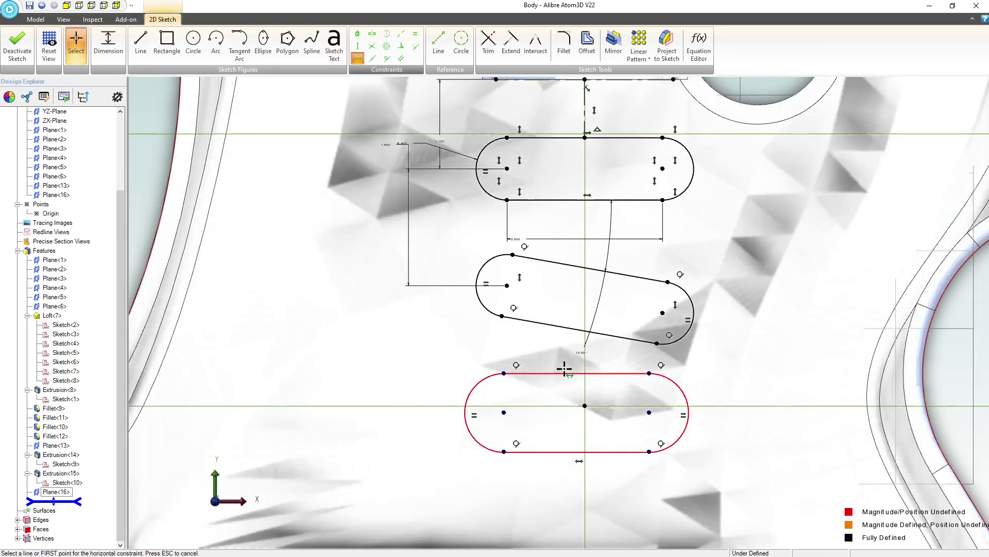
pyautogui.click(565, 372)
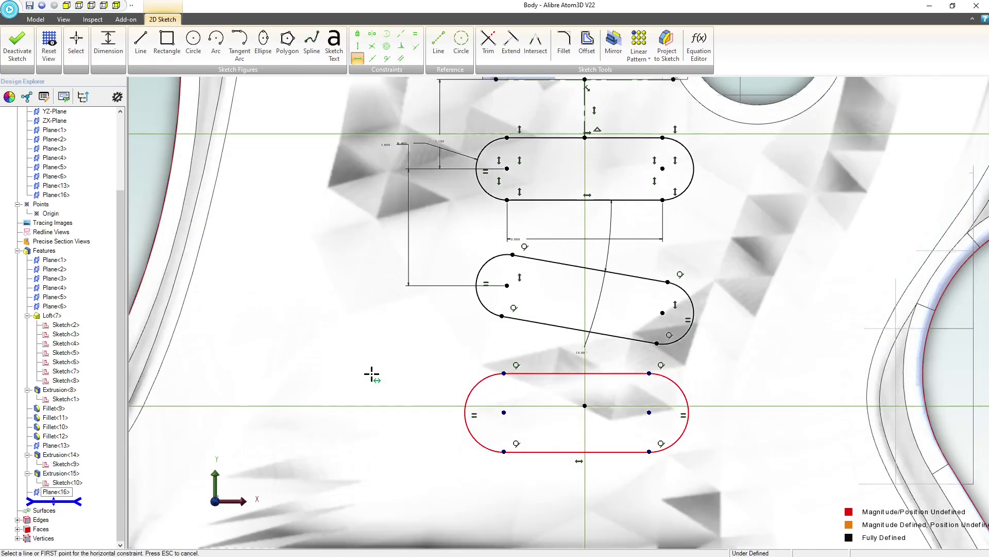
pyautogui.press('Escape')
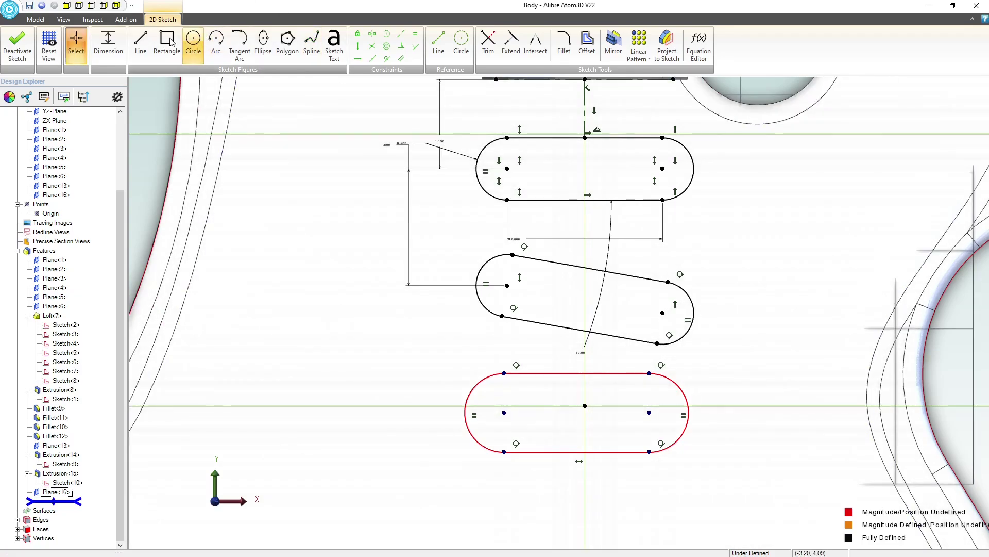
# Constrain the third slot's left and right arc centres vertically in line with the matching arc centres of the first slot
pyautogui.click(357, 46)
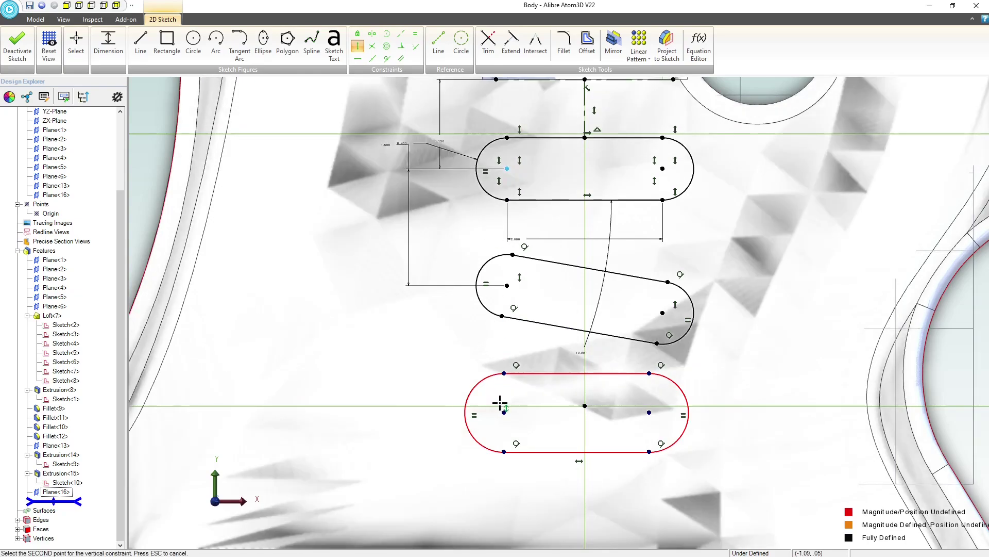
pyautogui.click(504, 412)
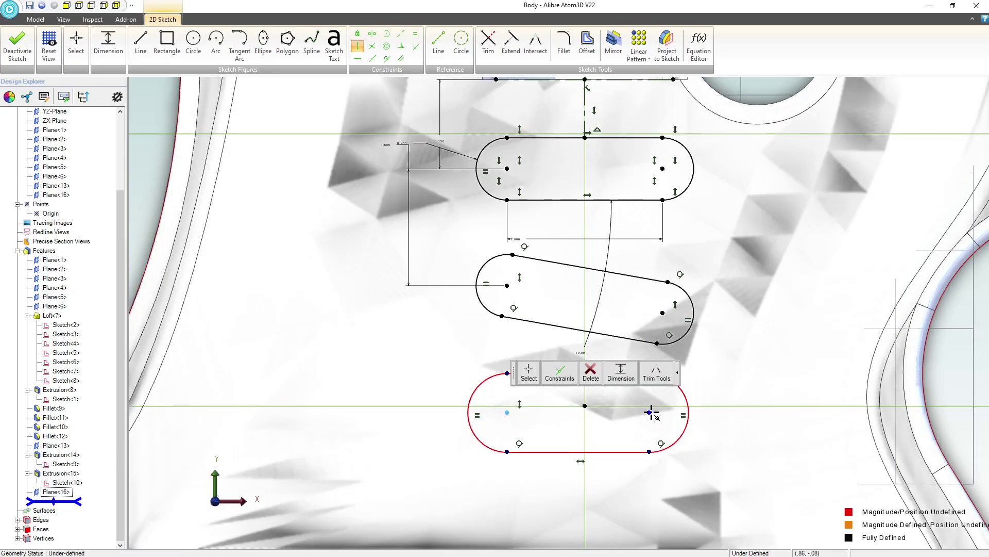
pyautogui.click(652, 412)
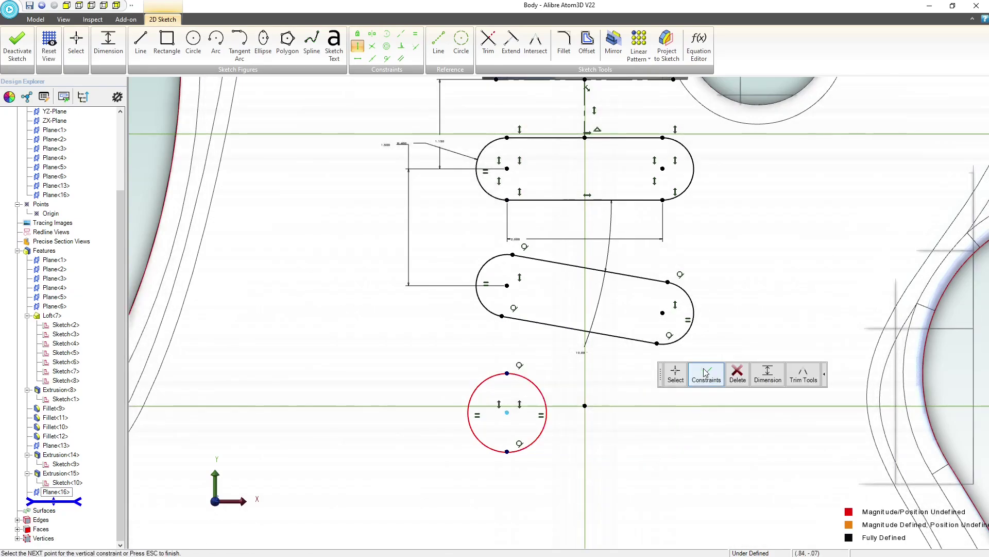
pyautogui.click(670, 367)
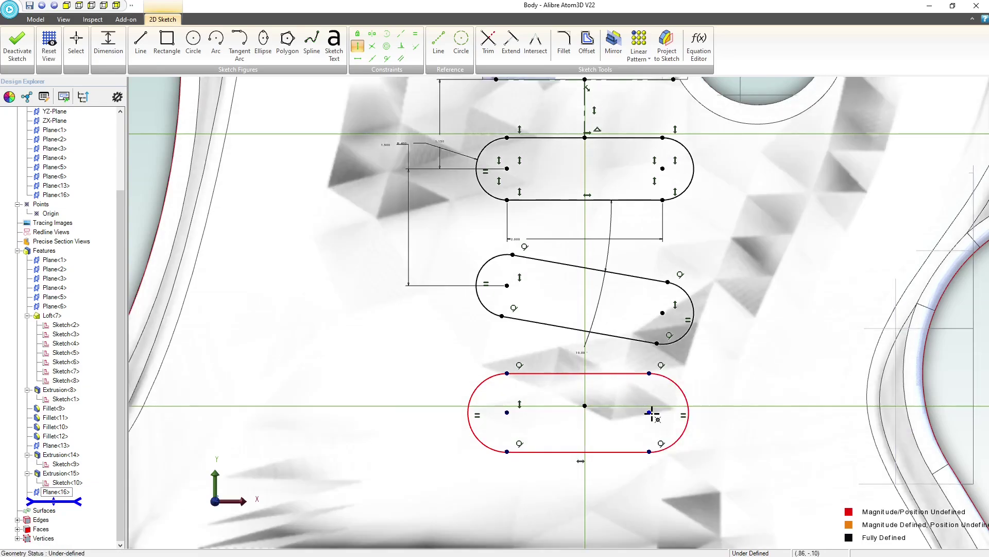
pyautogui.click(649, 412)
pyautogui.click(663, 168)
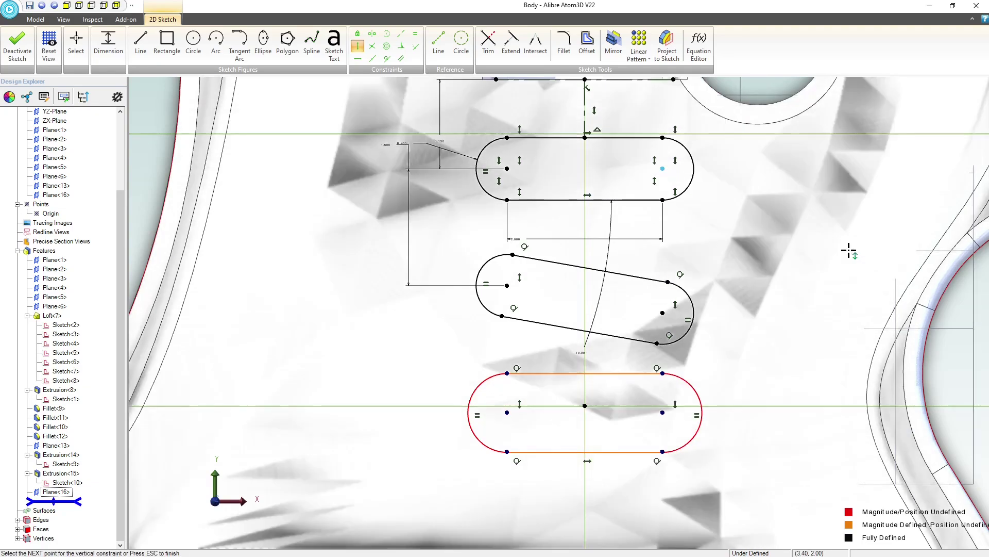
pyautogui.press('Escape')
# Make the third slot's left end arc equal in size to the first slot's left end arc
pyautogui.click(415, 33)
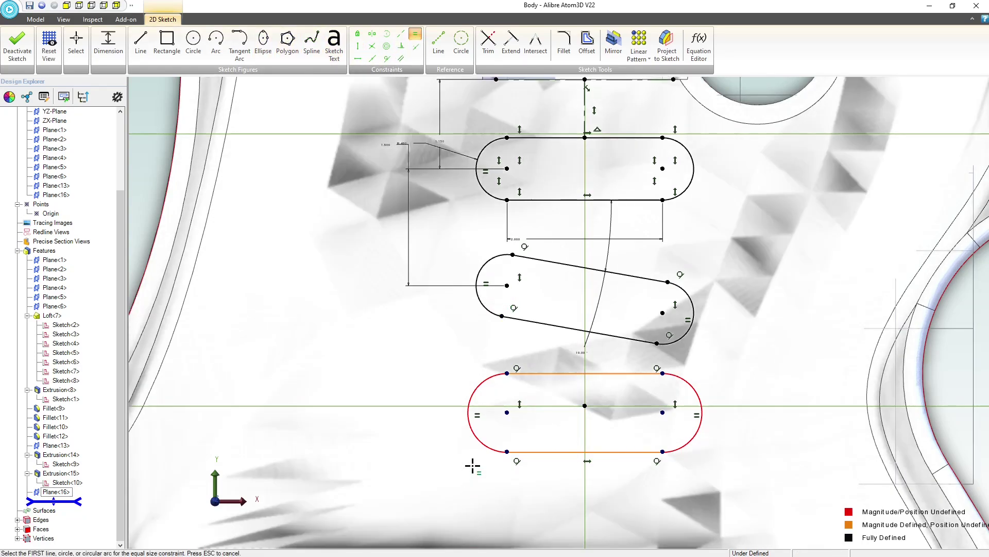
pyautogui.click(481, 383)
pyautogui.click(478, 166)
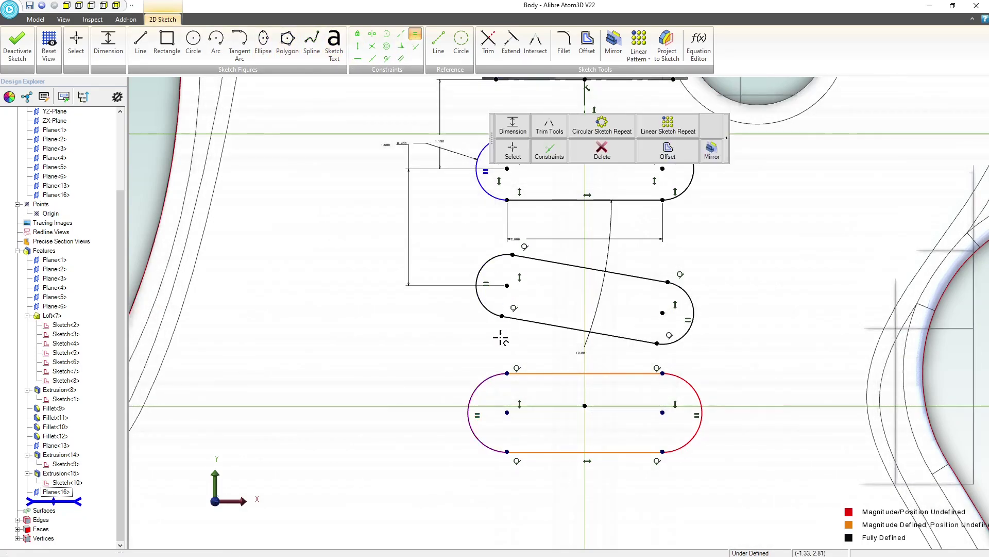
pyautogui.press('Escape')
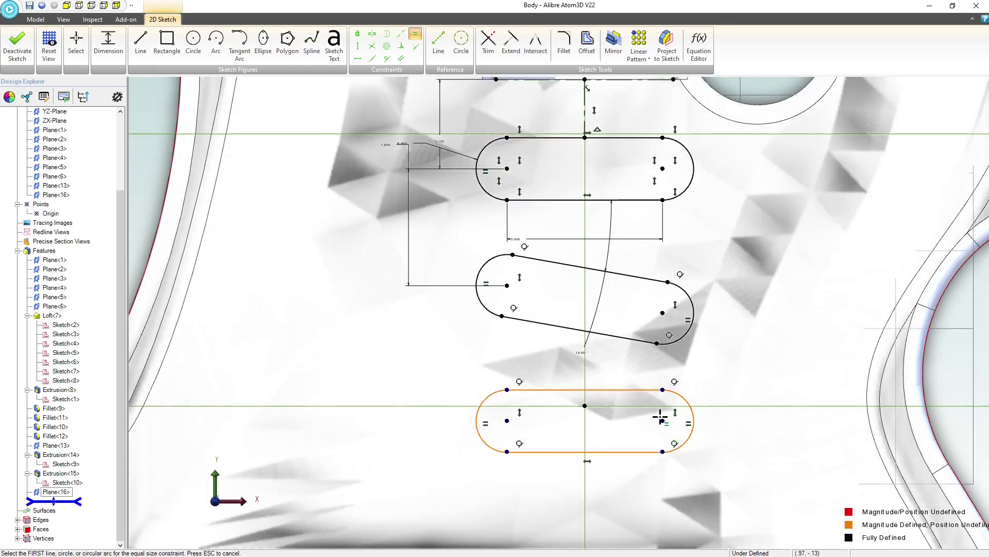
pyautogui.press('Escape')
# Move the third slot slightly down and dimension the vertical distance between its right arc centre and the angled slot's as 1.5 in
pyautogui.moveTo(663, 390)
pyautogui.mouseDown()
pyautogui.moveTo(664, 440)
pyautogui.moveTo(664, 405)
pyautogui.mouseUp()
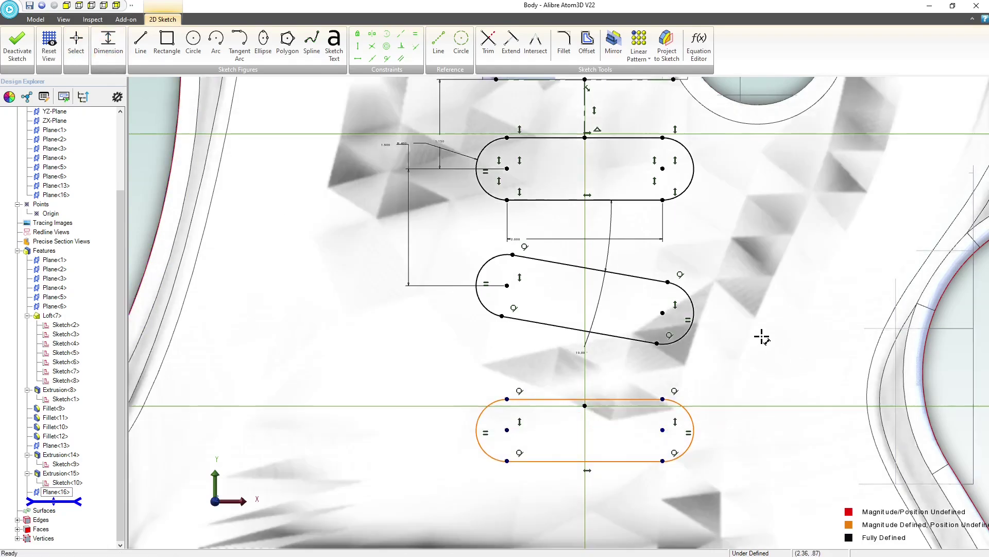
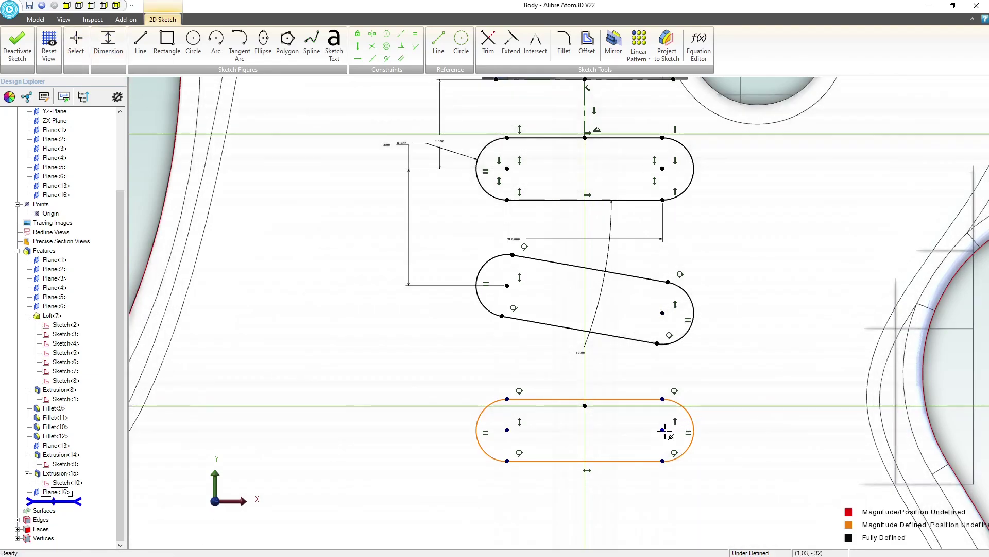
pyautogui.click(758, 363)
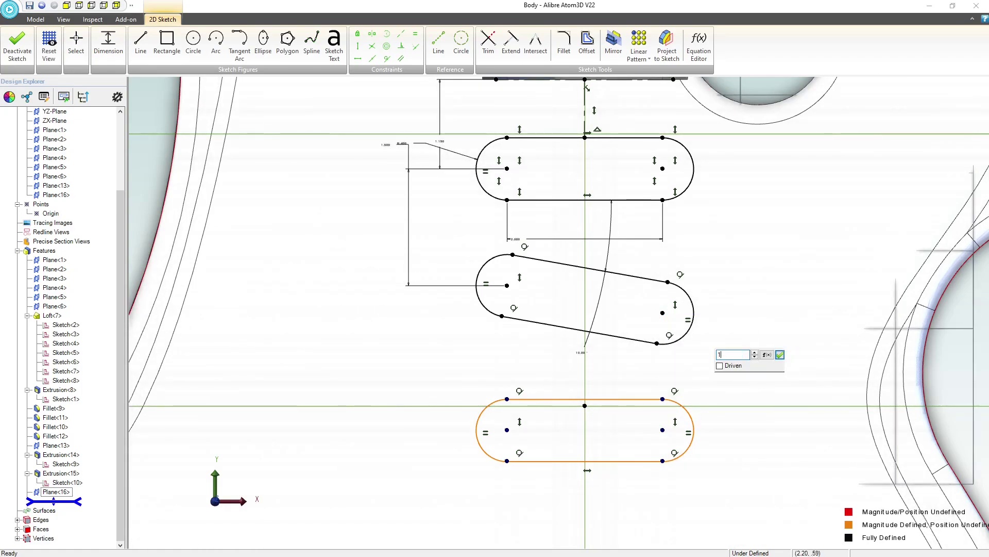
pyautogui.press('Return')
# Finish the sketch containing the three pickup slots and return to the solid model of the body
pyautogui.scroll(-5, 660, 367)
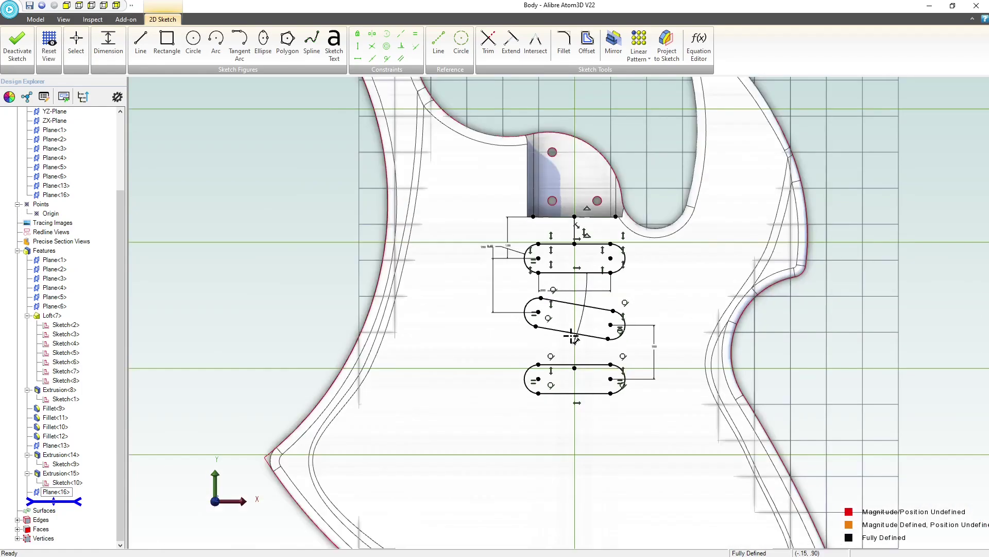
pyautogui.moveTo(537, 411)
pyautogui.mouseDown(button='middle')
pyautogui.moveTo(533, 368)
pyautogui.moveTo(517, 386)
pyautogui.moveTo(552, 382)
pyautogui.mouseUp(button='middle')
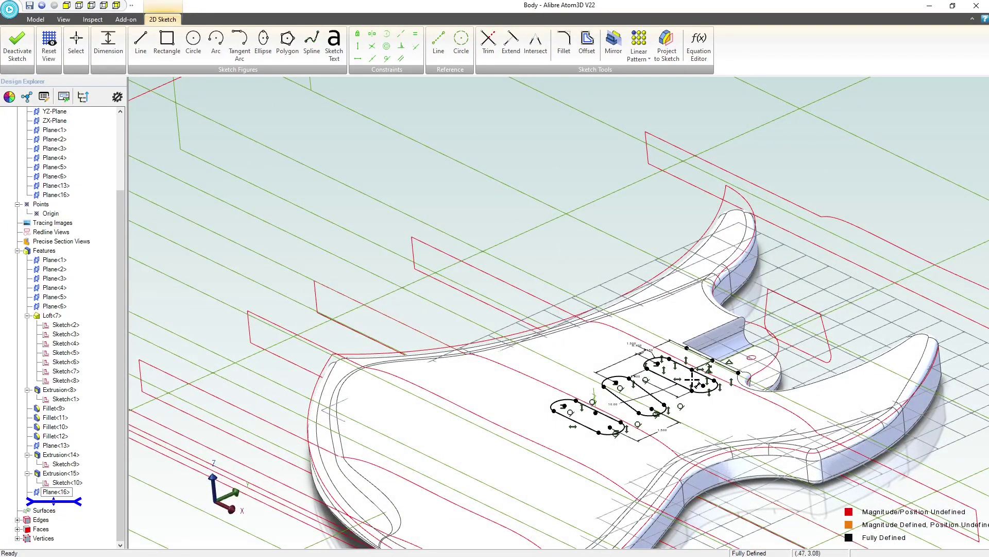
pyautogui.scroll(-4, 435, 279)
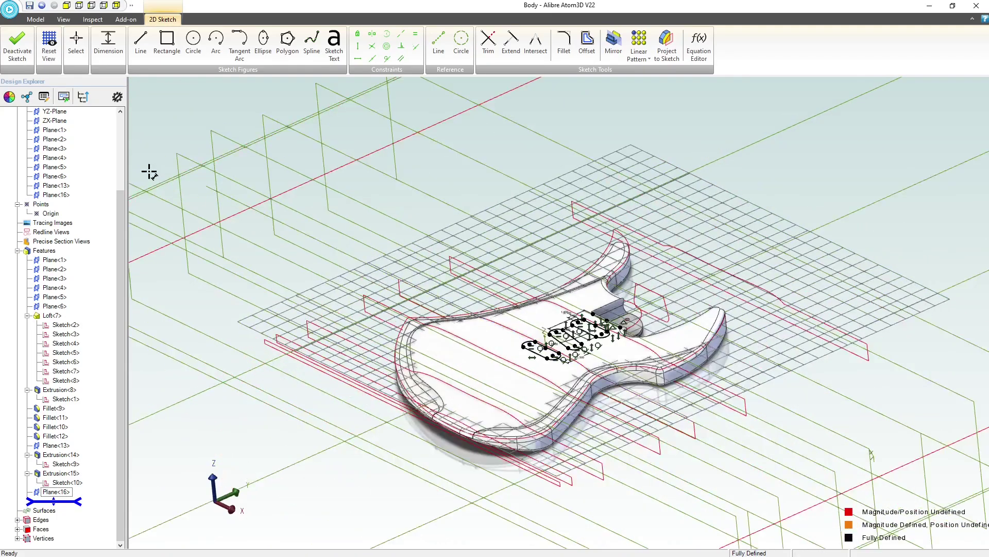
pyautogui.click(17, 47)
pyautogui.scroll(3, 578, 335)
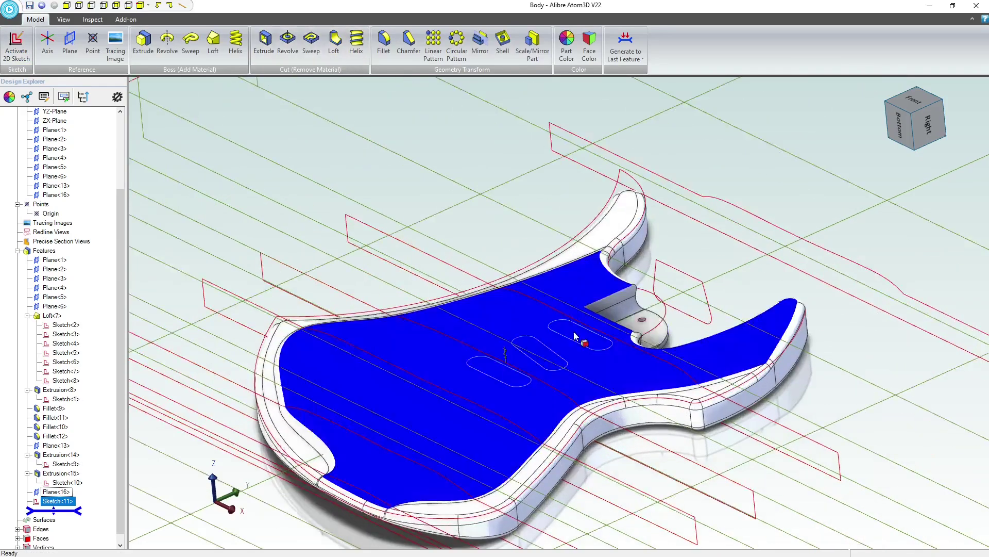
# Start an extruded cut from the three-slot sketch and set its extent type to Through All
pyautogui.click(265, 42)
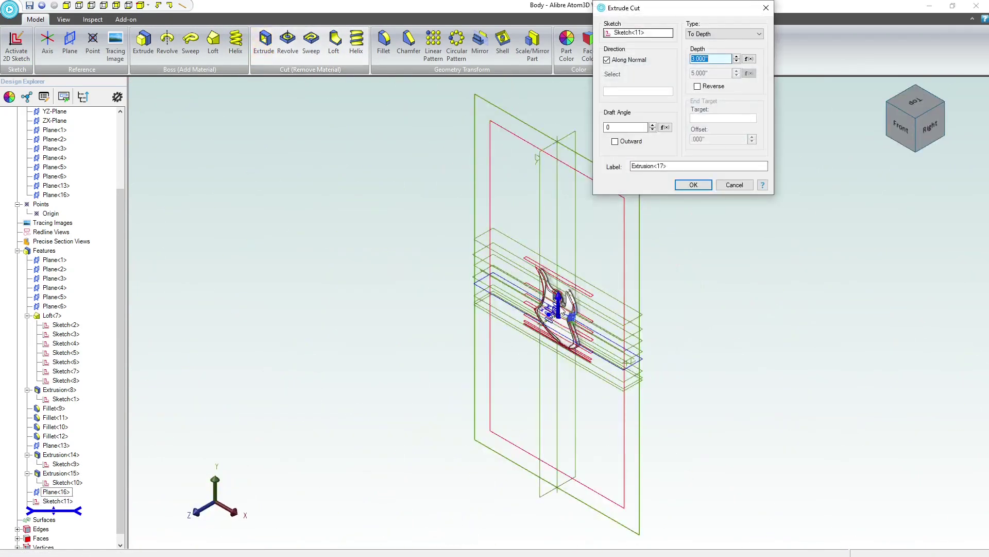
pyautogui.scroll(5, 569, 337)
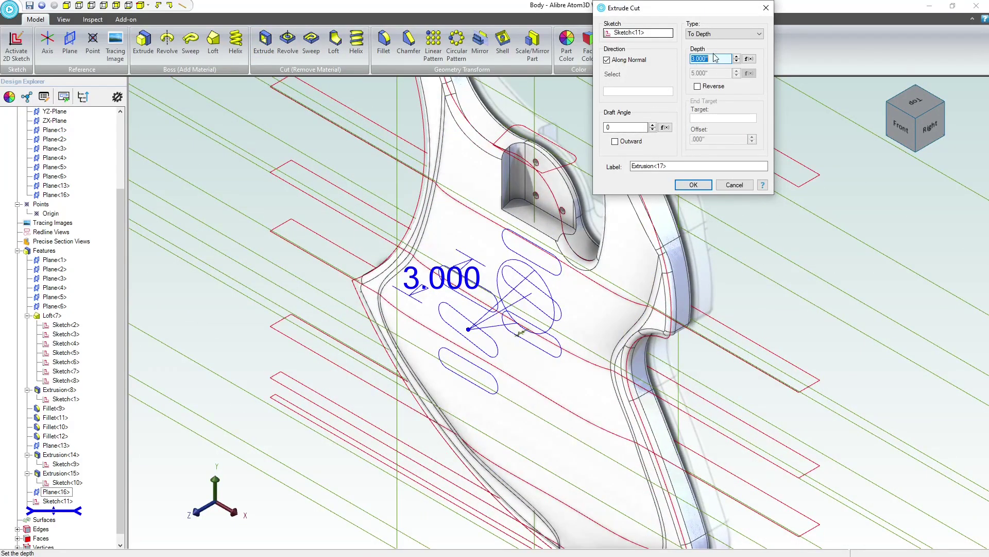
pyautogui.click(716, 34)
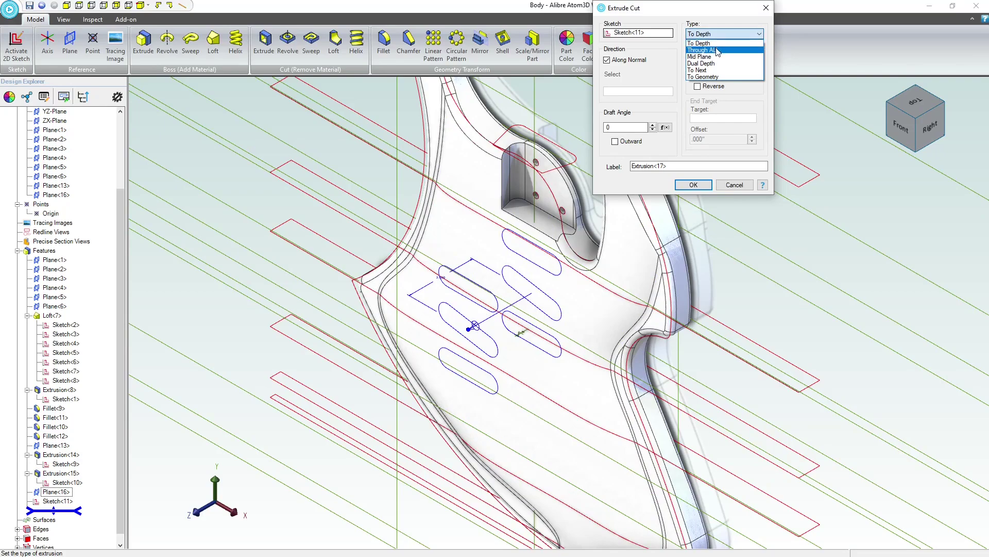
pyautogui.click(716, 50)
pyautogui.scroll(-2, 671, 363)
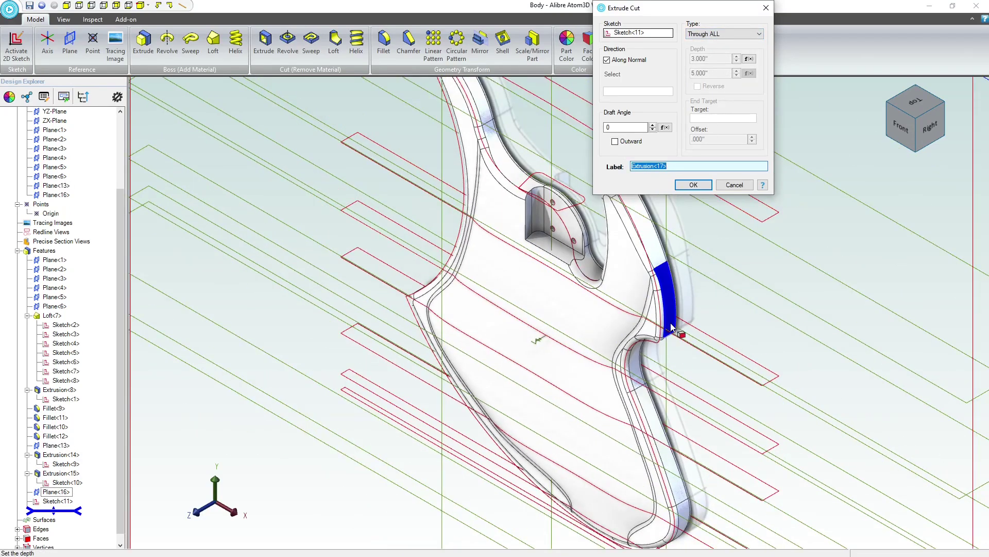
# Extrude-cut the three pickup slot profiles with the Through ALL type
pyautogui.click(703, 185)
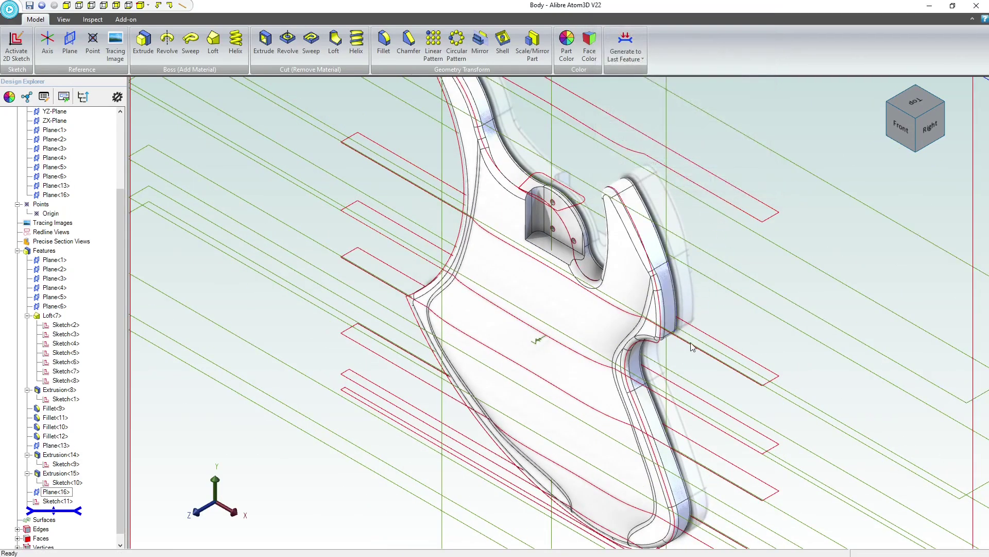
pyautogui.moveTo(586, 326); pyautogui.dragTo(604, 286, button='middle')
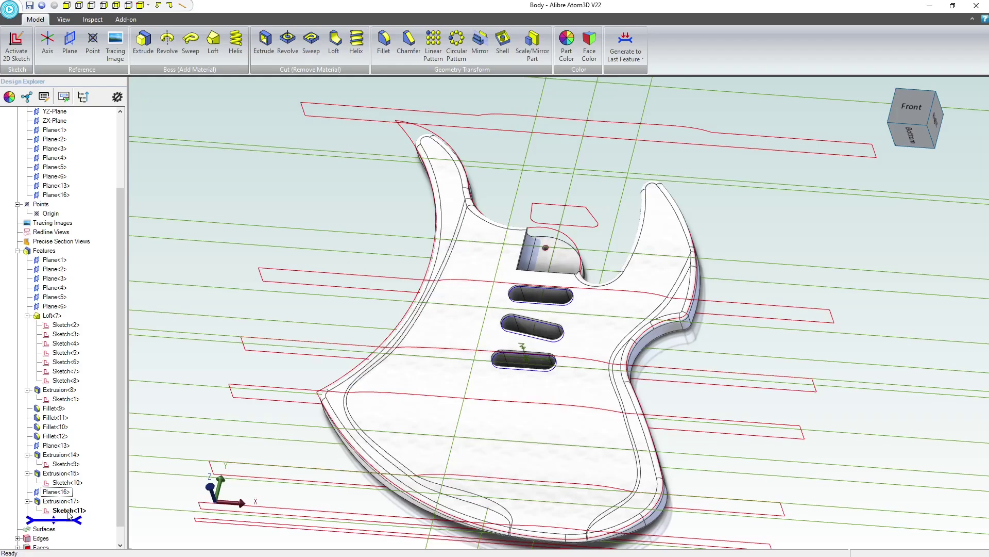
# Edit the pickup slot cut to use the To Depth type instead of Through ALL
pyautogui.rightClick(69, 511)
pyautogui.rightClick(47, 501)
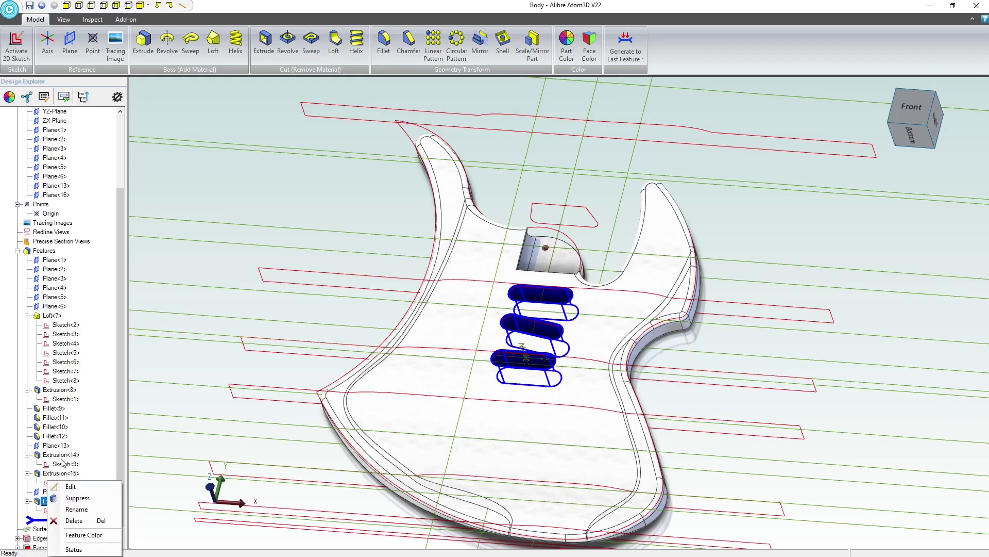
pyautogui.click(75, 489)
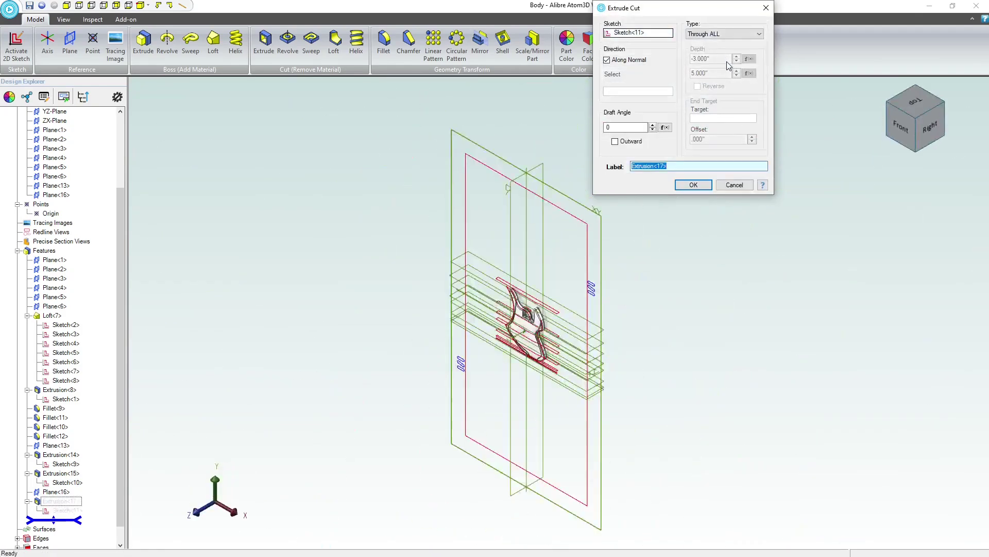
pyautogui.click(729, 33)
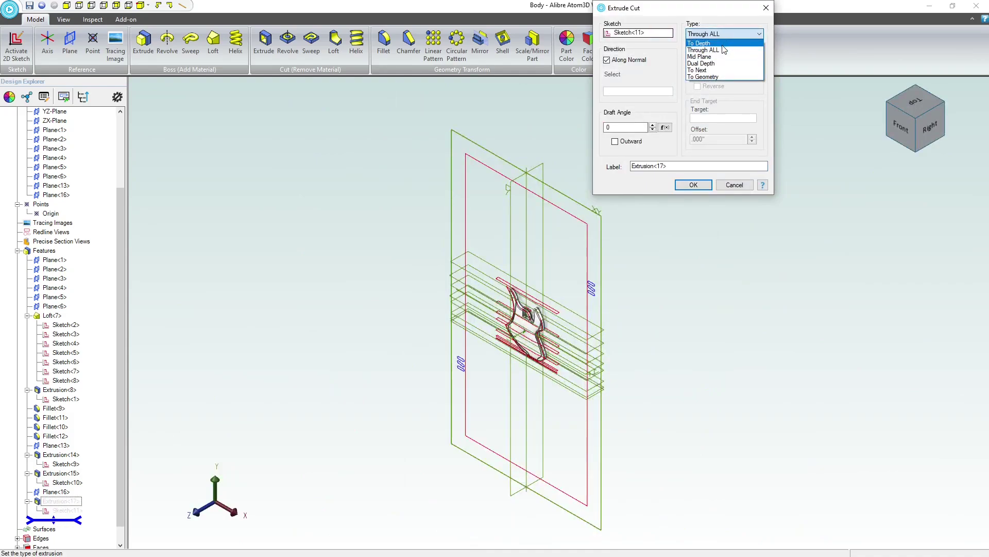
pyautogui.click(723, 44)
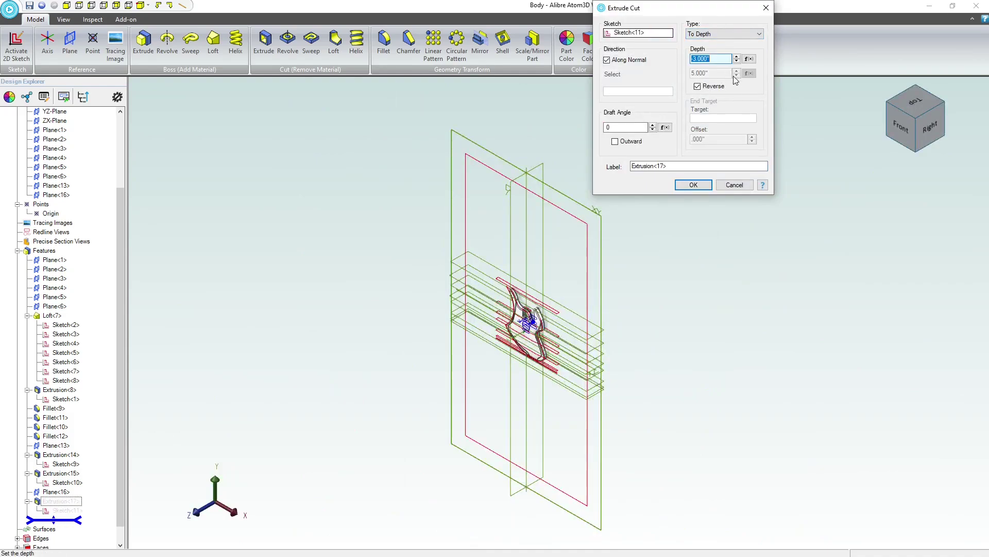
pyautogui.click(694, 184)
pyautogui.scroll(8, 472, 300)
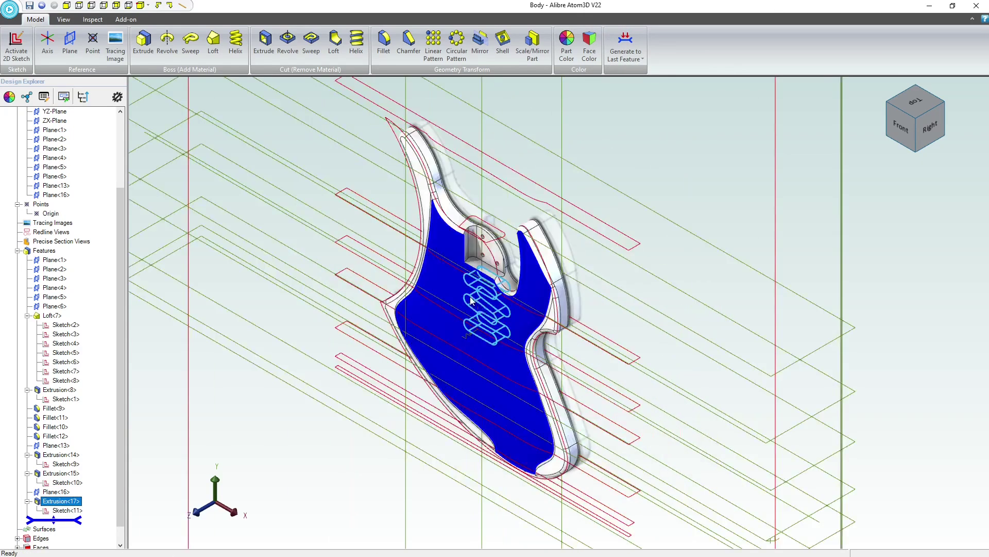
pyautogui.scroll(5, 470, 297)
pyautogui.click(548, 175)
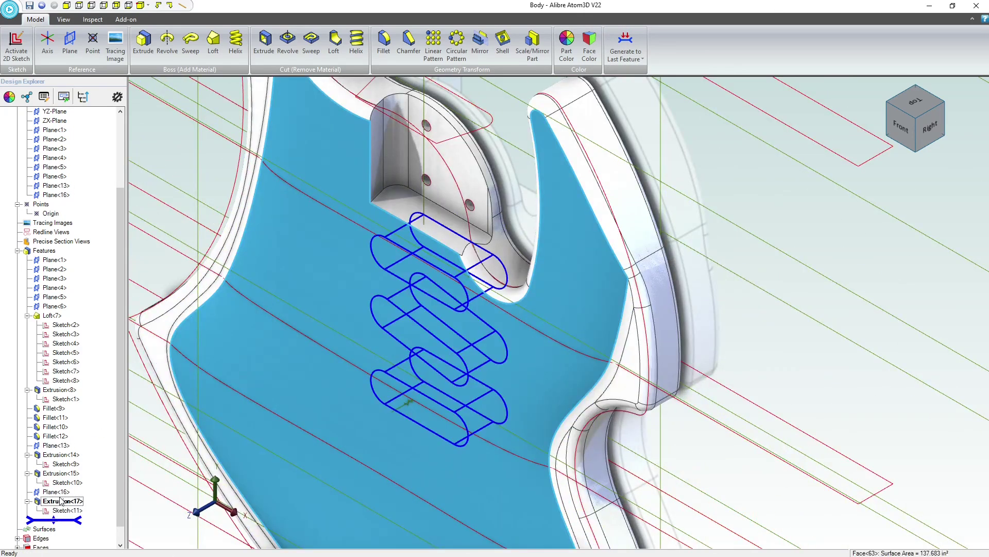
# Edit the pickup slot cut again, turning off Reverse so it goes 3.000" deep in the other direction
pyautogui.rightClick(60, 501)
pyautogui.click(103, 487)
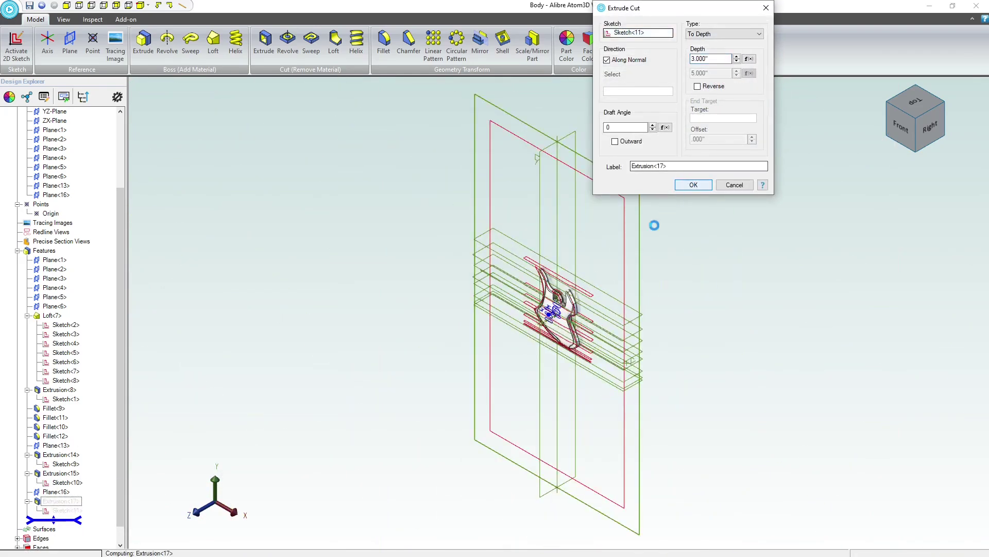
pyautogui.press('Return')
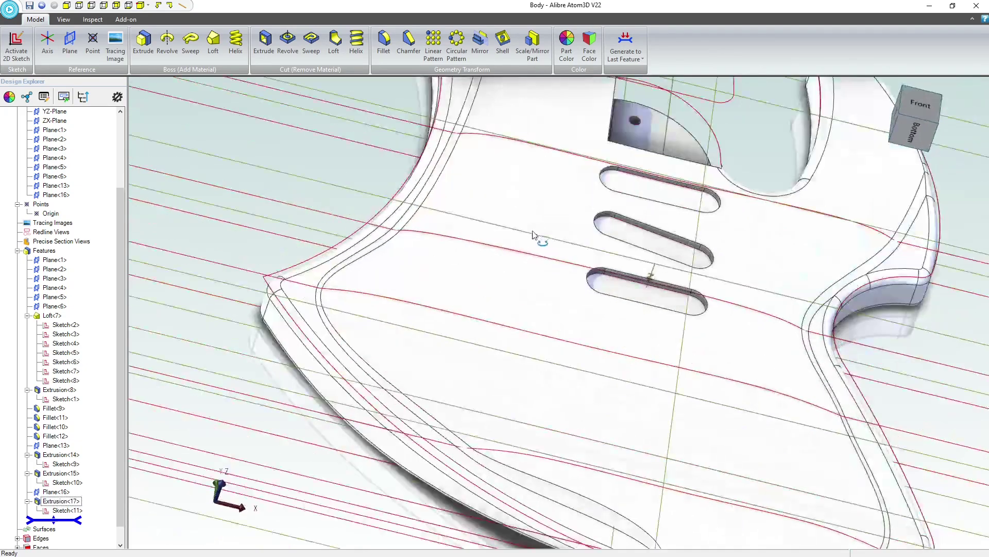
pyautogui.scroll(-3, 537, 305)
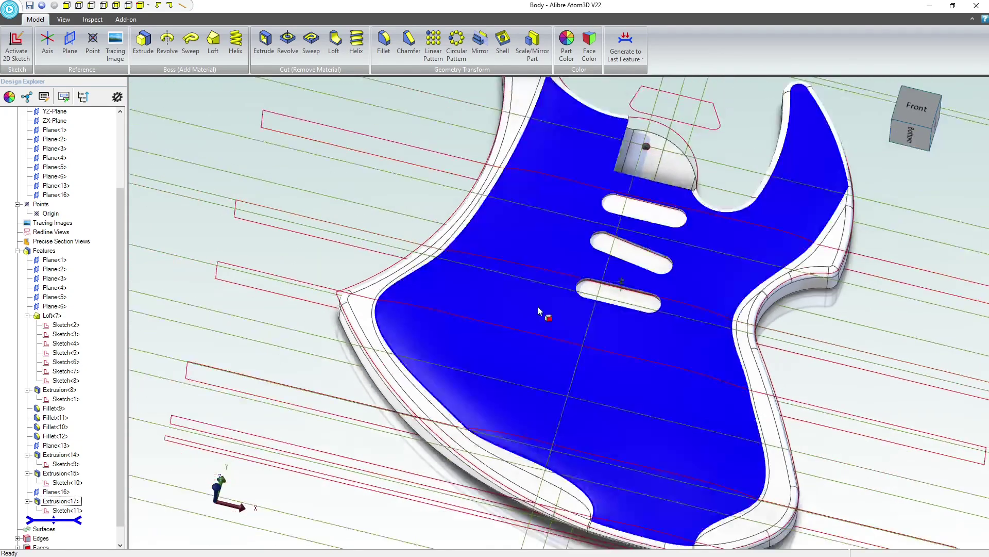
pyautogui.moveTo(714, 386); pyautogui.dragTo(572, 391, button='middle')
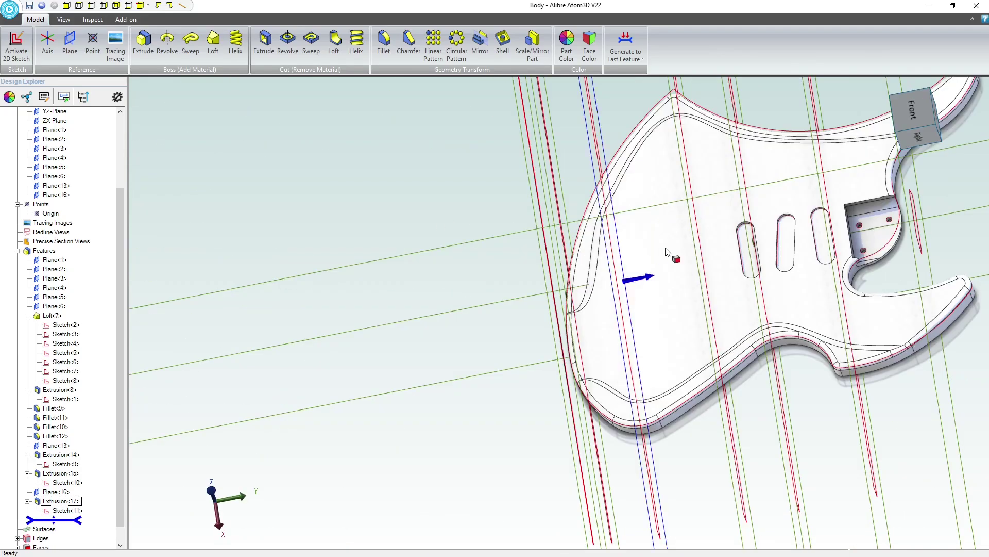
# Select Plane<16> and start a new 2D sketch on it
pyautogui.scroll(-2, 345, 267)
pyautogui.scroll(-3, 345, 267)
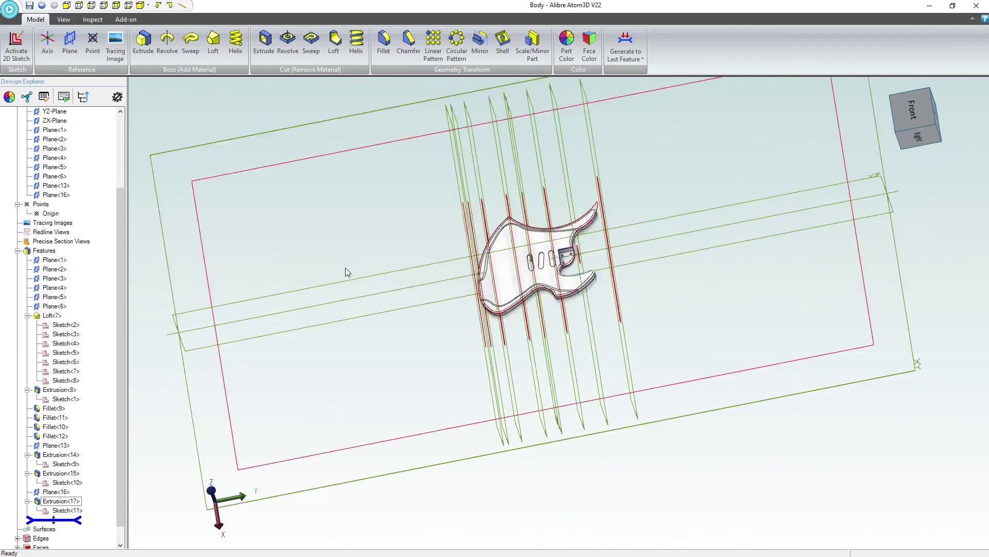
pyautogui.click(554, 151)
pyautogui.moveTo(555, 152); pyautogui.dragTo(392, 275, button='middle')
pyautogui.scroll(5, 515, 287)
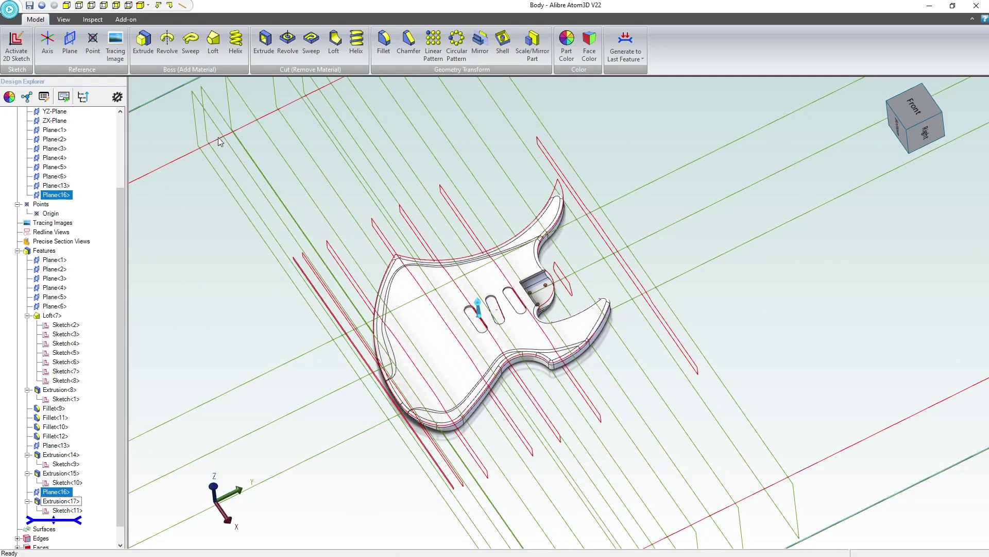
pyautogui.click(23, 61)
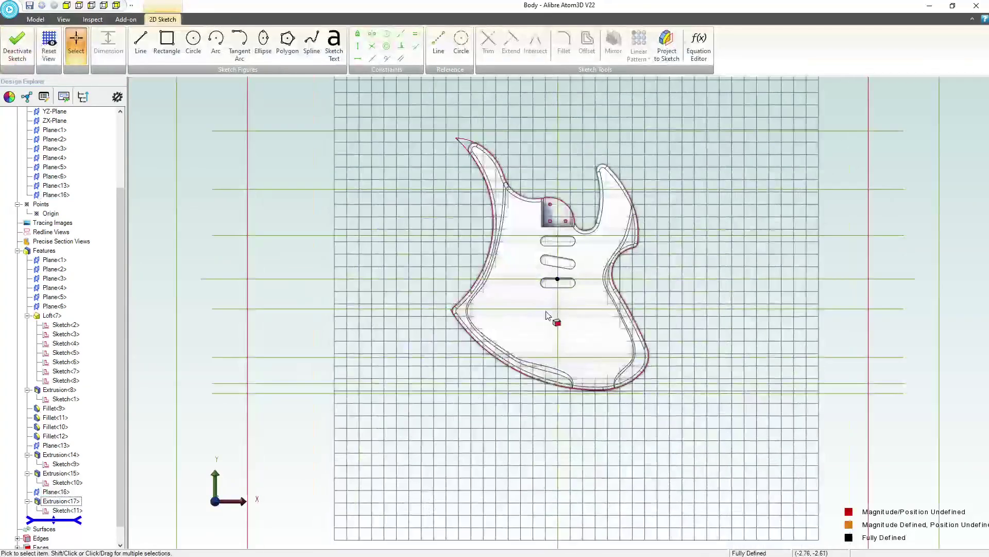
# Draw a horizontal line about 3.85" long below the lowest pickup slot and a perpendicular line about 1.02" down from its right end
pyautogui.scroll(6, 554, 309)
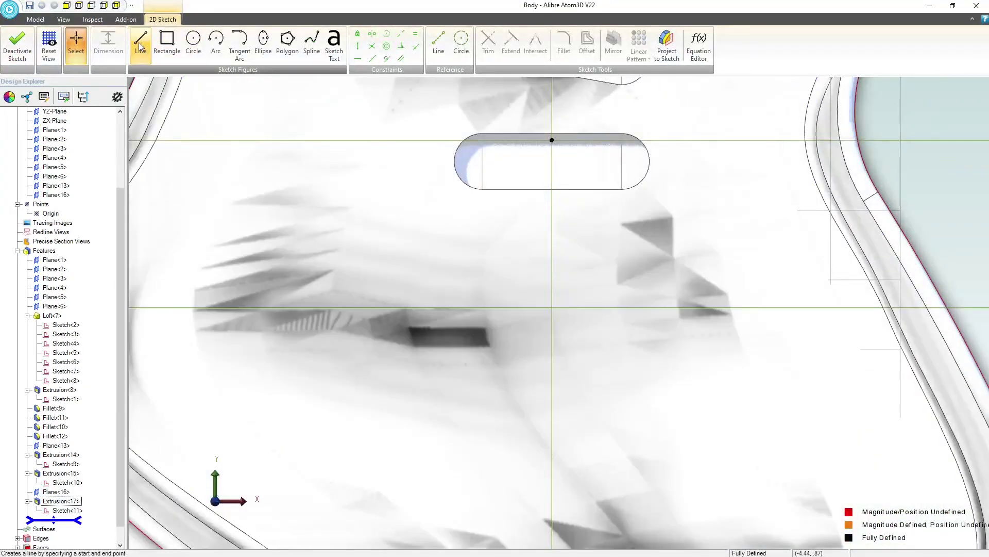
pyautogui.click(140, 46)
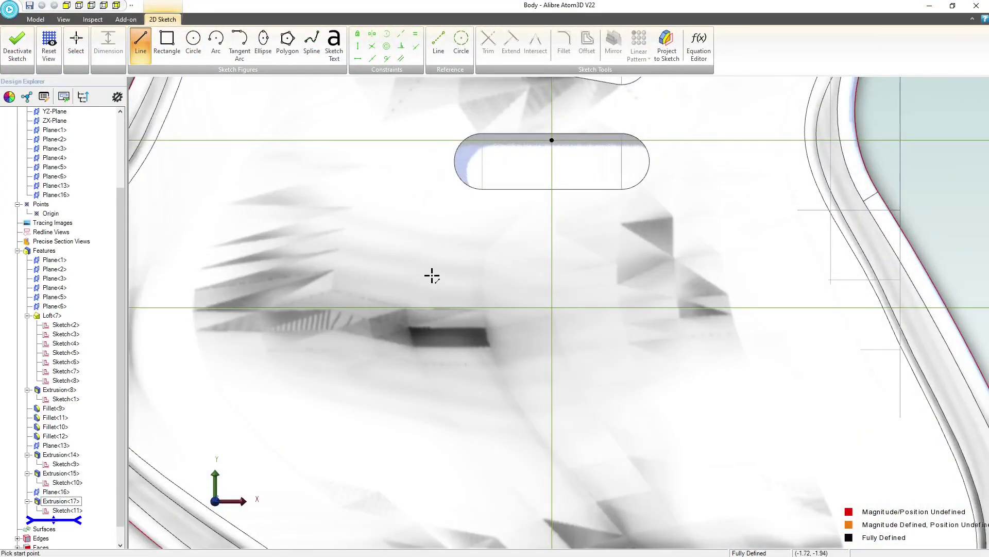
pyautogui.click(405, 279)
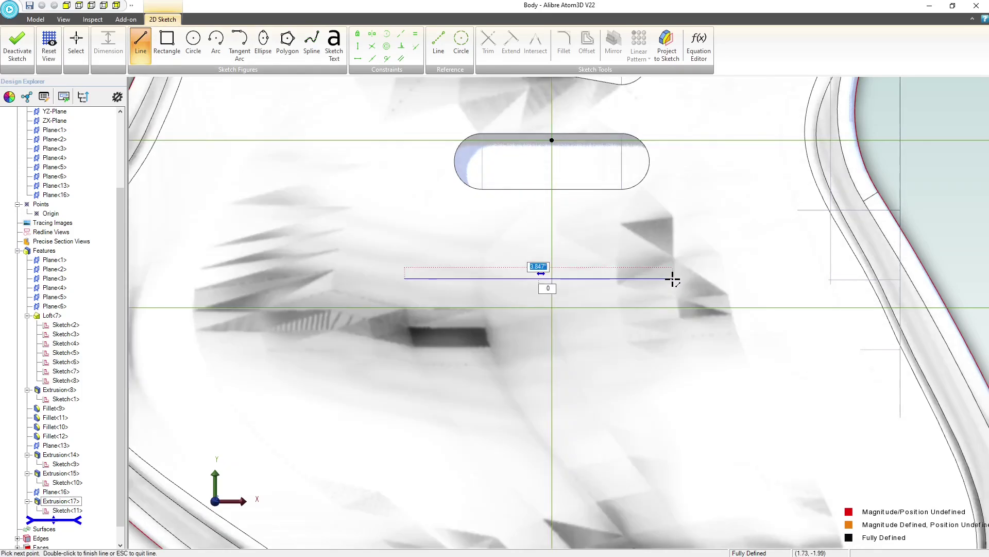
pyautogui.click(673, 278)
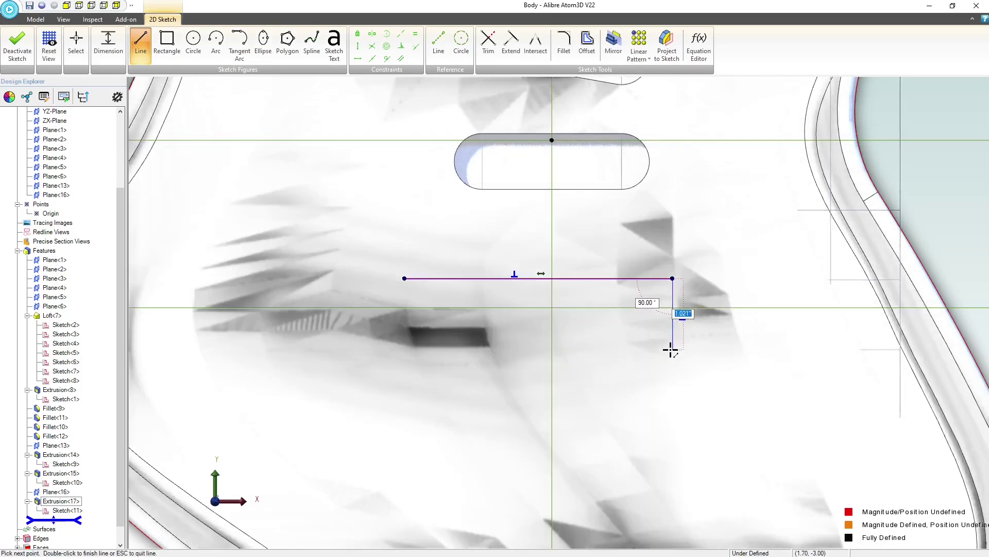
pyautogui.click(672, 349)
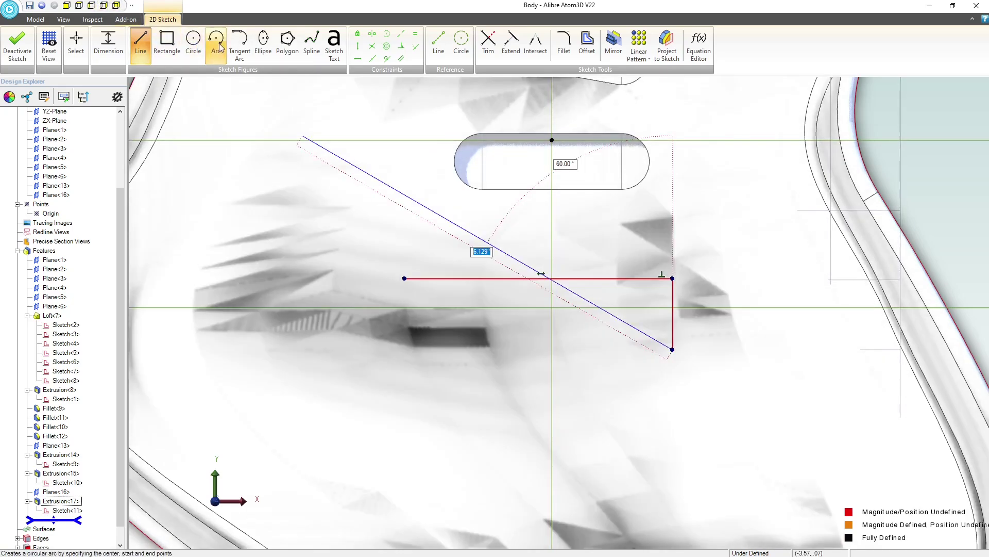
# Draw a downward-bulging arc of about 0.51" radius from the vertical line's lower end, joined to a shallow upward-bulging arc of about 1.8" radius
pyautogui.click(193, 41)
pyautogui.click(638, 349)
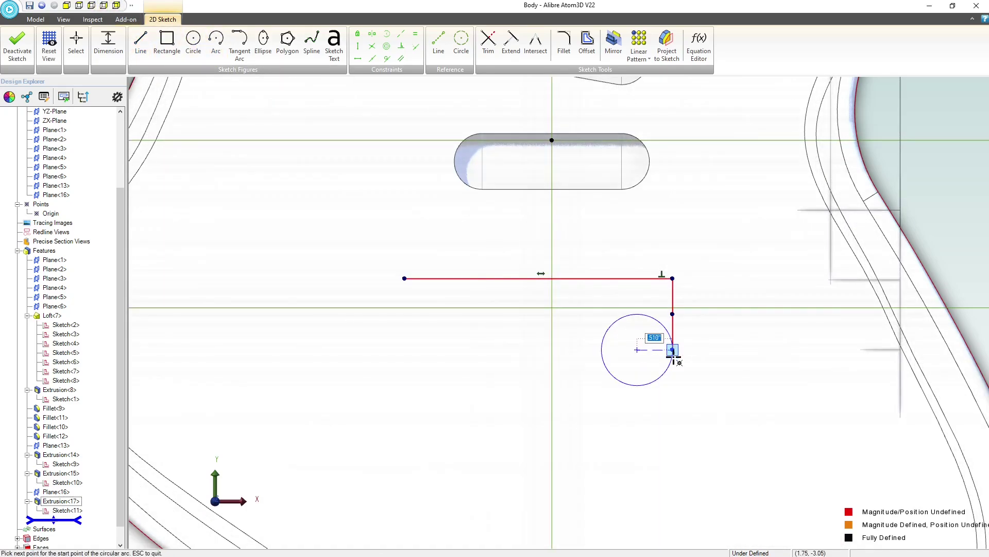
pyautogui.click(674, 363)
pyautogui.click(591, 376)
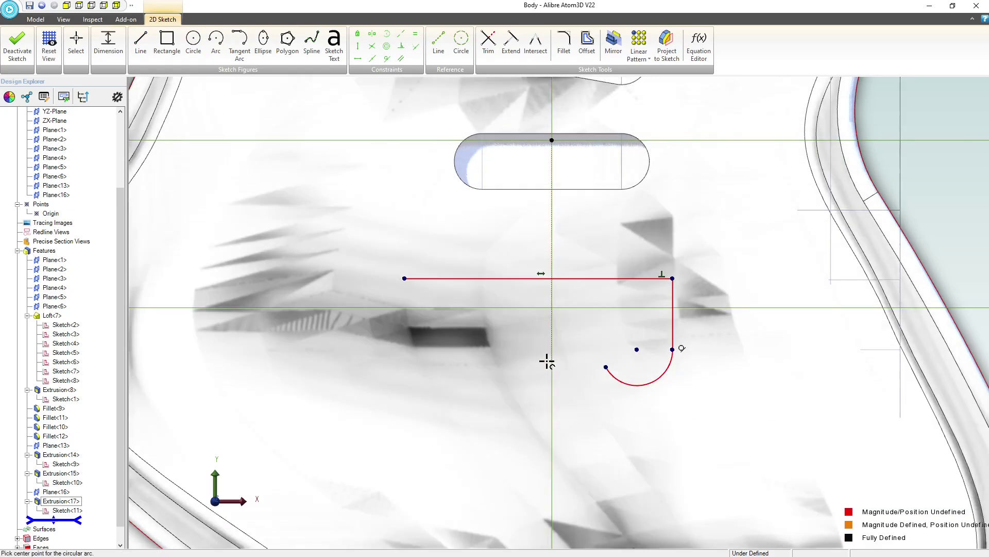
pyautogui.click(543, 470)
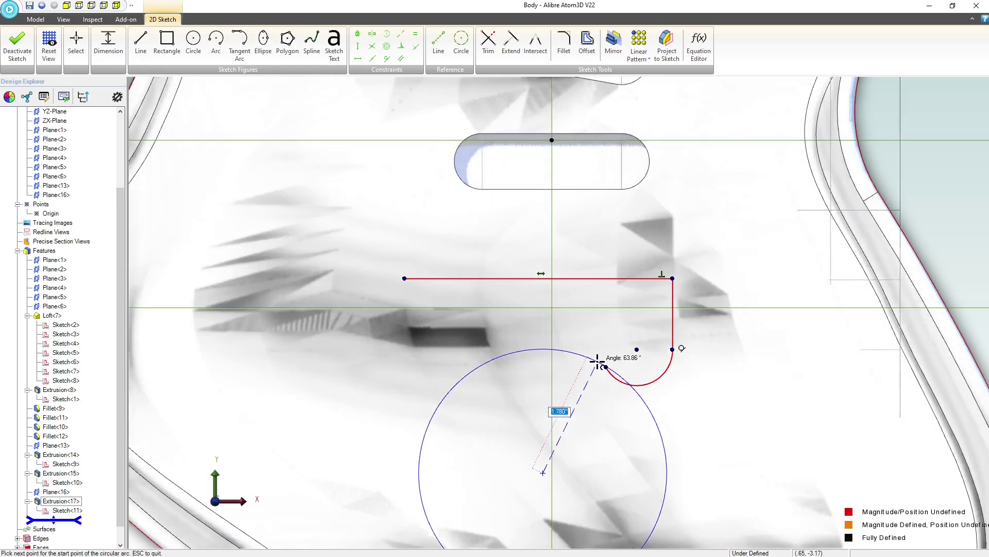
pyautogui.click(606, 367)
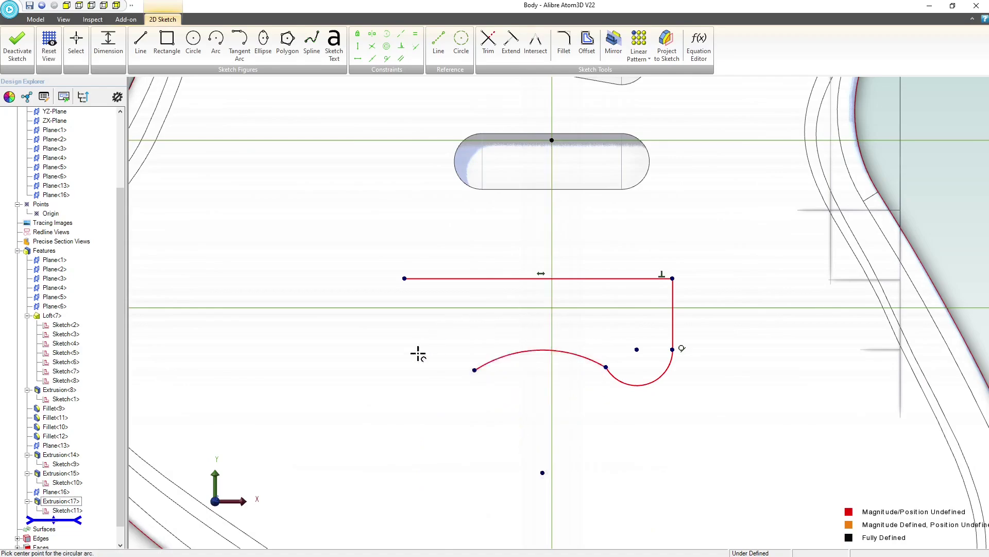
# Draw a third arc as the left lobe and close the outline with a short line to the horizontal line's left end
pyautogui.click(448, 330)
pyautogui.click(436, 339)
pyautogui.click(474, 369)
pyautogui.click(396, 335)
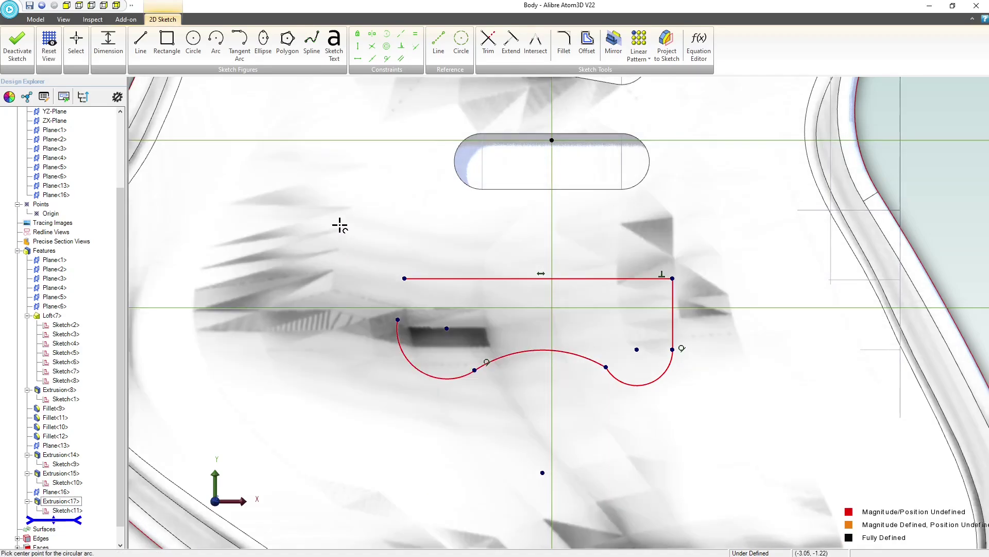
pyautogui.click(141, 44)
pyautogui.click(398, 319)
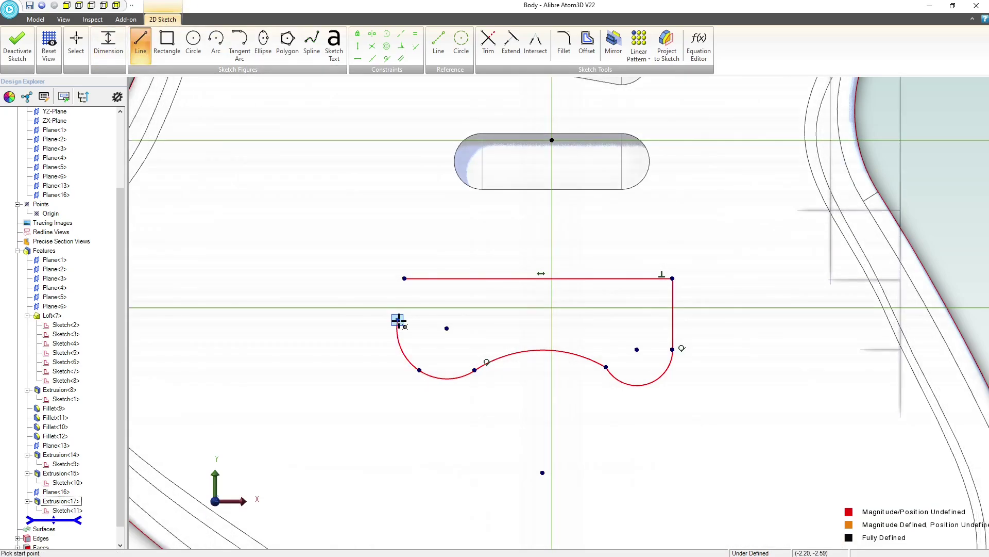
pyautogui.click(442, 293)
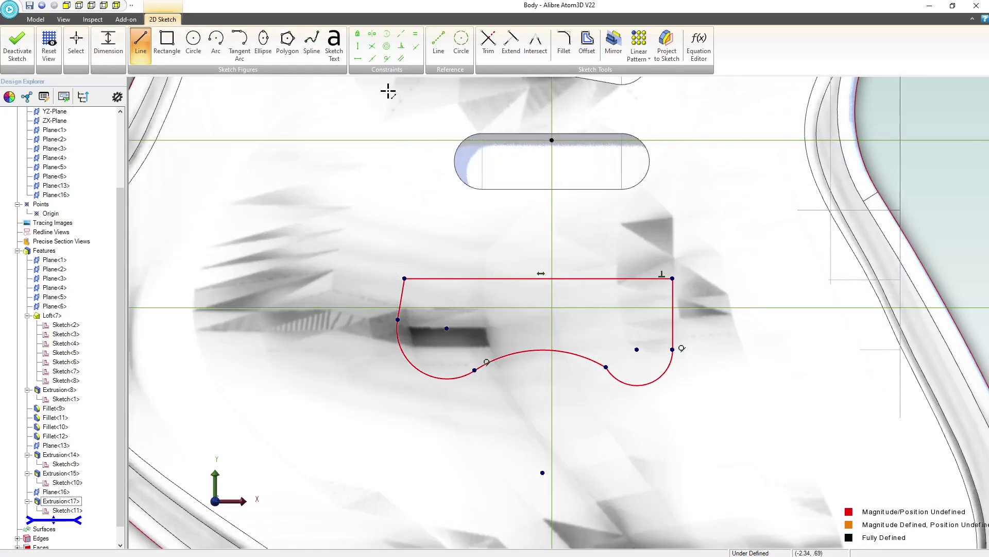
# Apply a vertical constraint to the short closing line on the left side of the outline
pyautogui.click(357, 46)
pyautogui.click(399, 306)
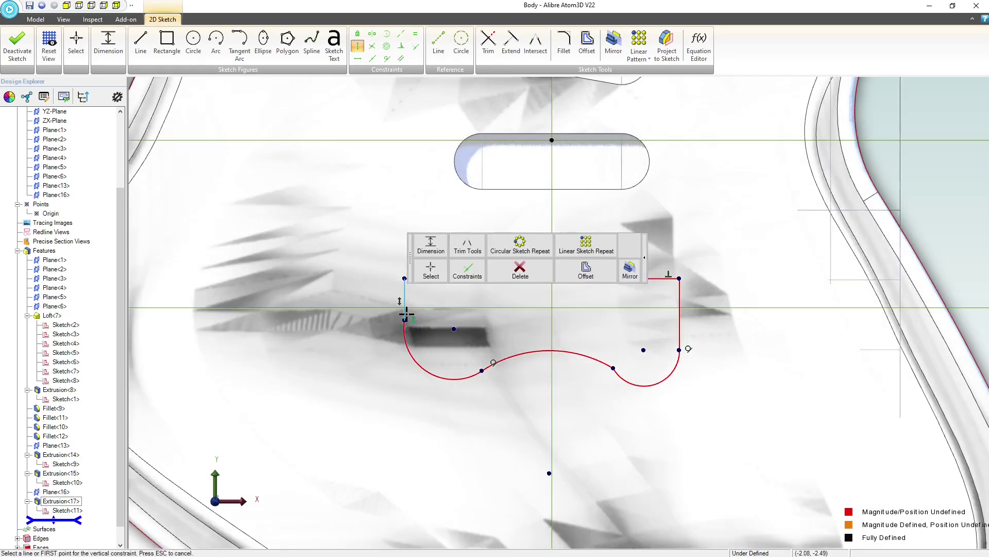
pyautogui.press('Escape')
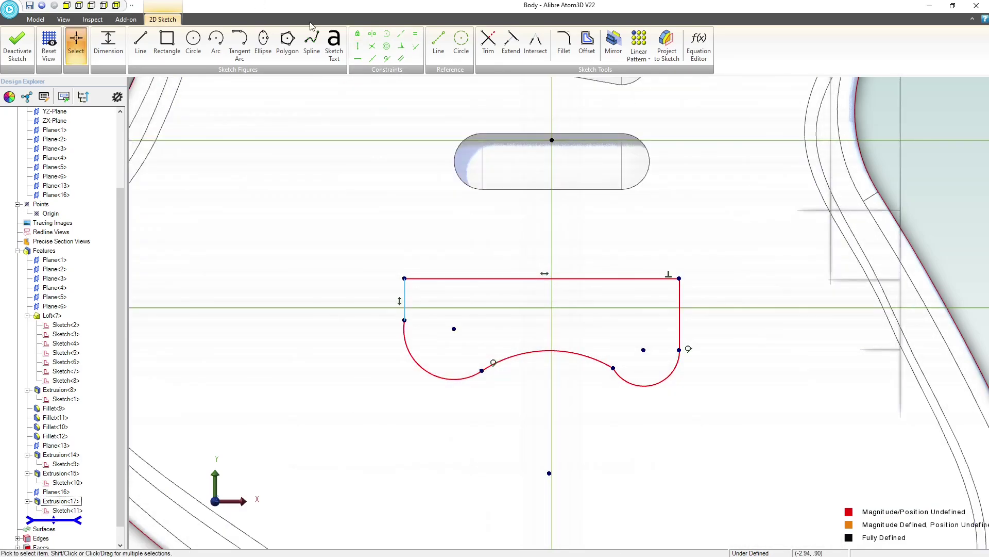
# Draw a reference line from the outline's top edge midpoint to the origin and constrain it vertical
pyautogui.click(438, 46)
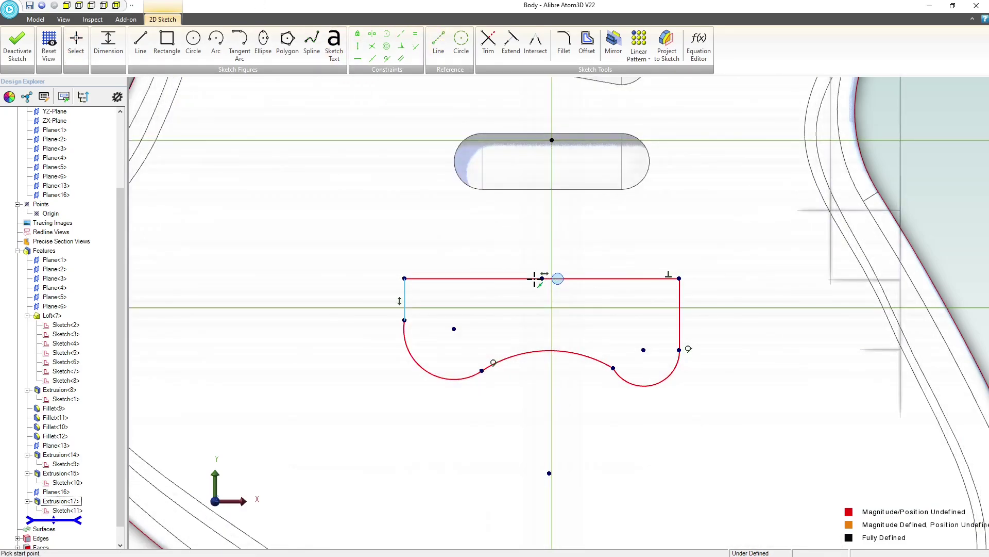
pyautogui.click(552, 141)
pyautogui.press('Escape')
pyautogui.click(357, 46)
pyautogui.click(545, 232)
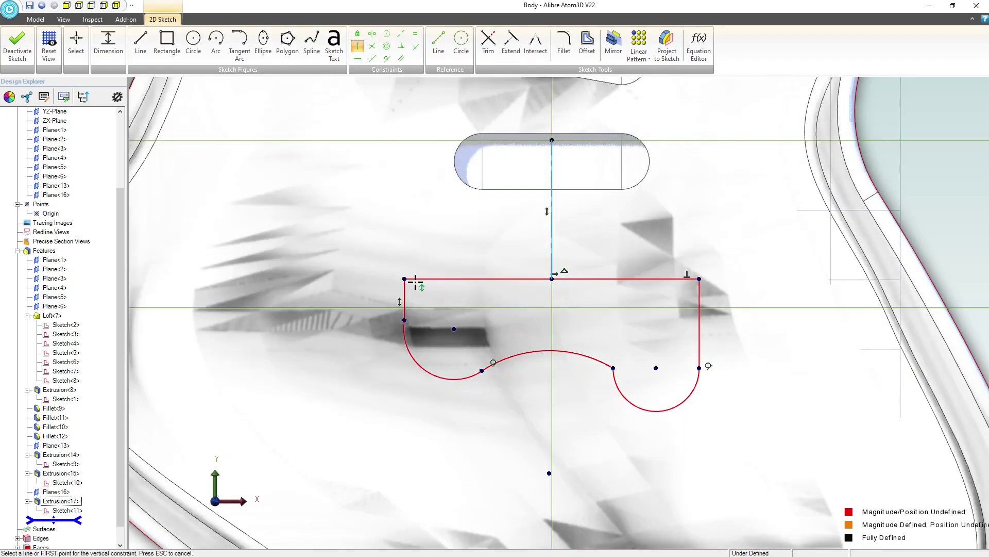
pyautogui.press('Escape')
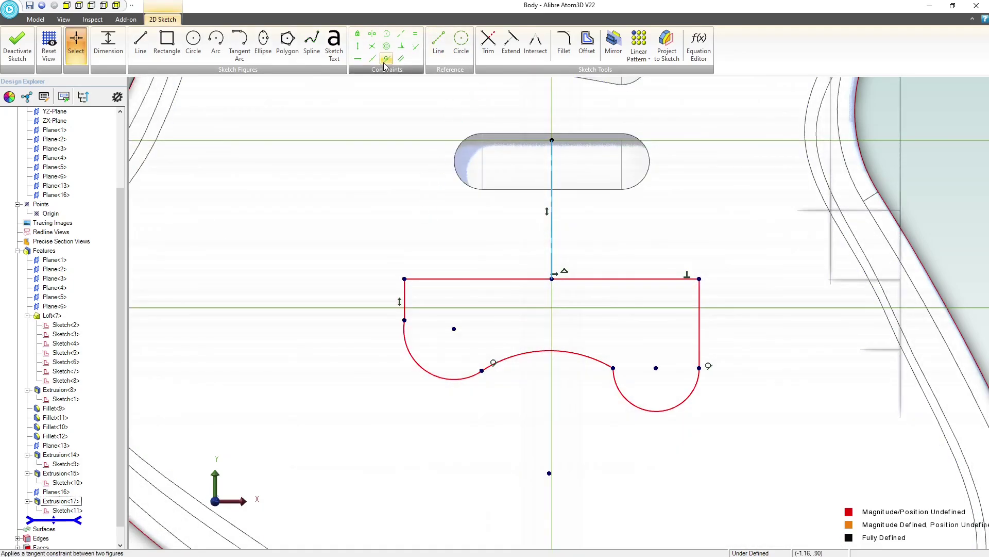
# Apply a tangent constraint between the middle arc and the right lobe arc
pyautogui.click(387, 58)
pyautogui.click(594, 361)
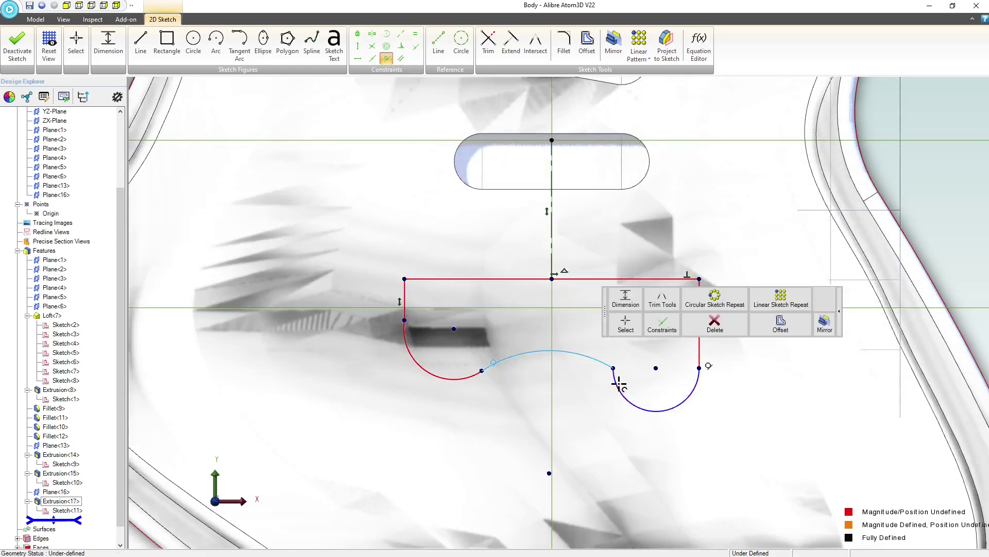
pyautogui.click(616, 384)
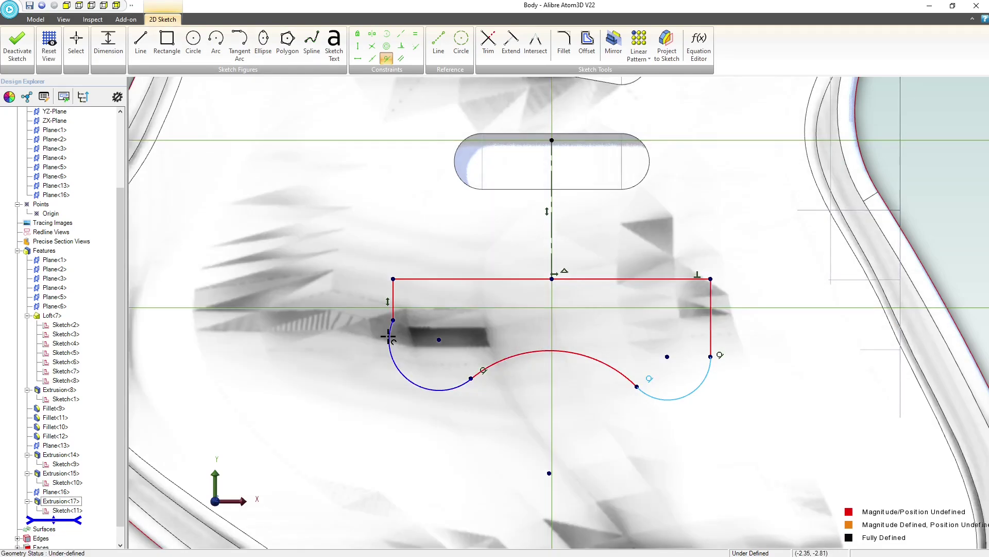
pyautogui.press('Escape')
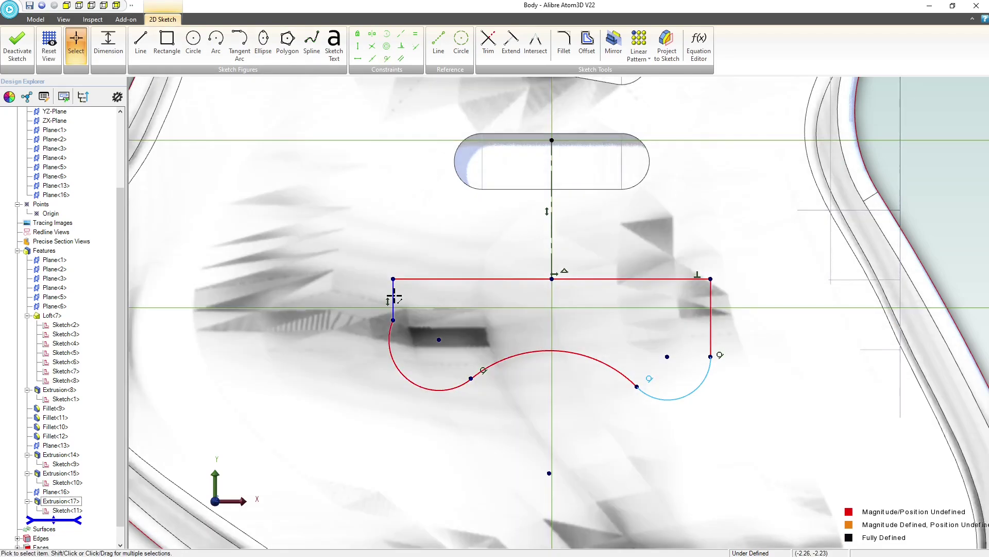
# Apply a tangent constraint between the short vertical line on the left side and the left lobe arc
pyautogui.click(393, 295)
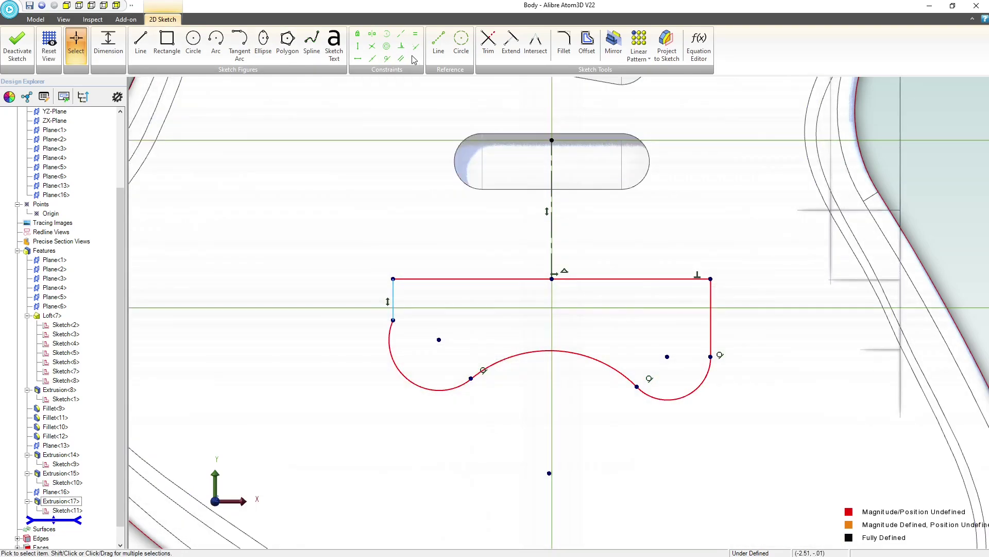
pyautogui.click(385, 60)
pyautogui.click(388, 334)
pyautogui.click(392, 303)
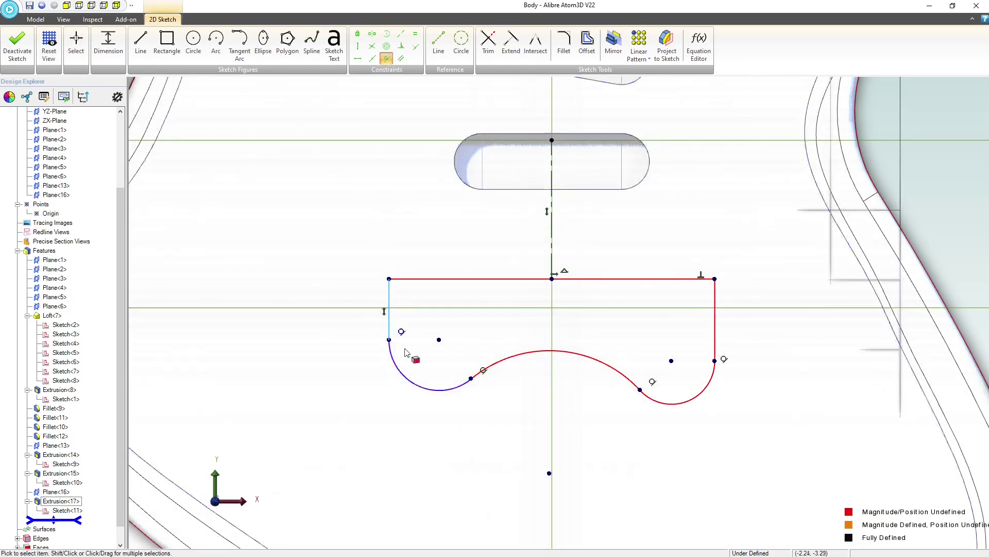
pyautogui.press('Escape')
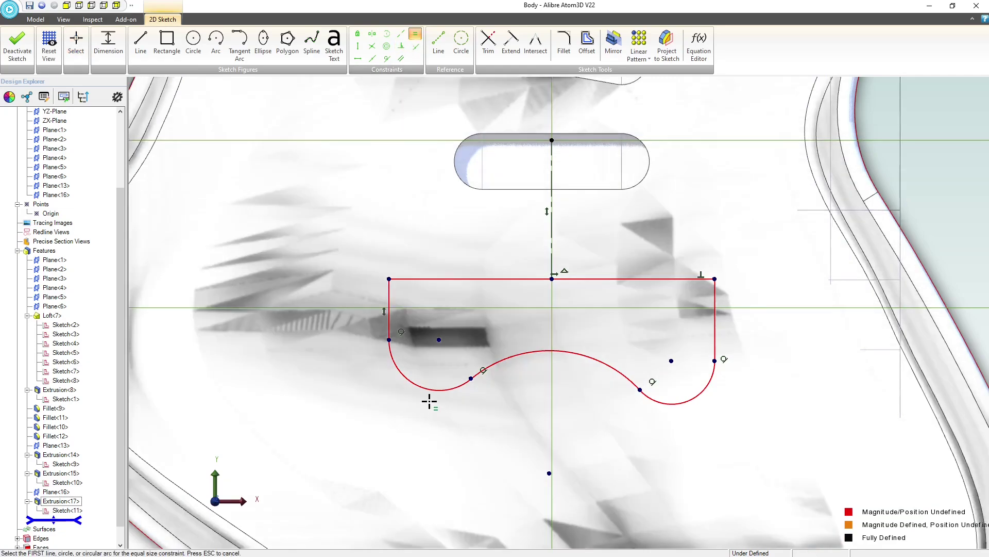
# Constrain the two lobe arcs equal to each other and the outline's two vertical side lines equal to each other
pyautogui.click(427, 390)
pyautogui.click(657, 402)
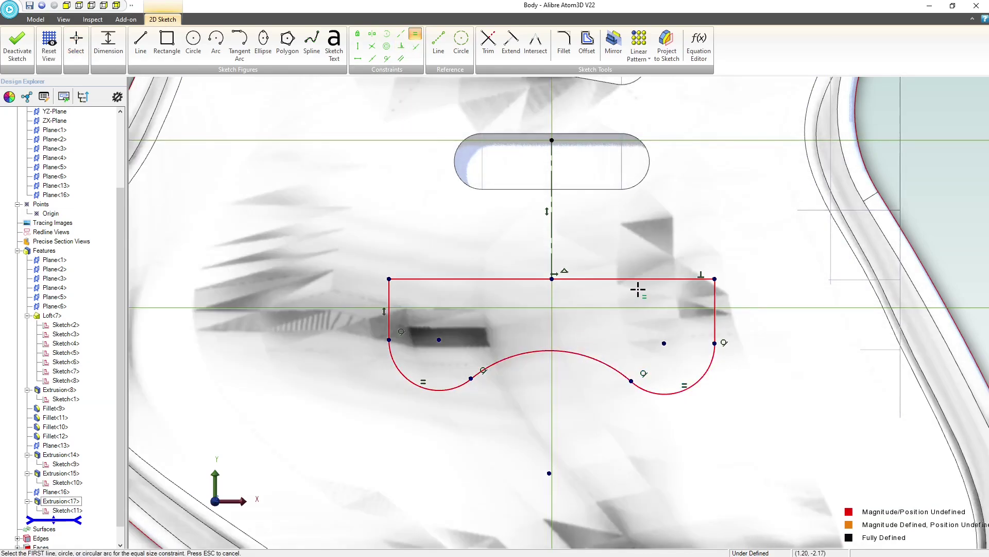
pyautogui.click(389, 291)
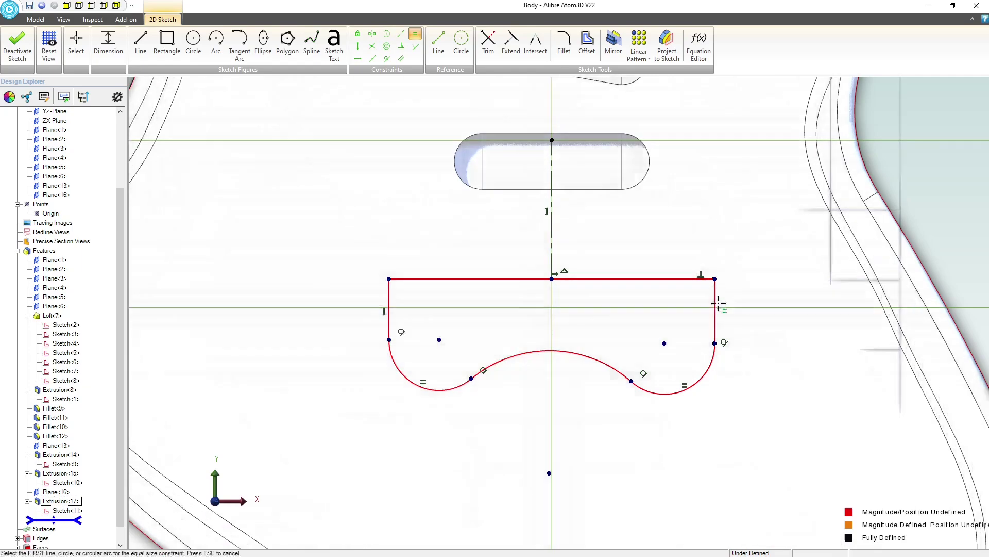
pyautogui.click(718, 304)
pyautogui.click(715, 299)
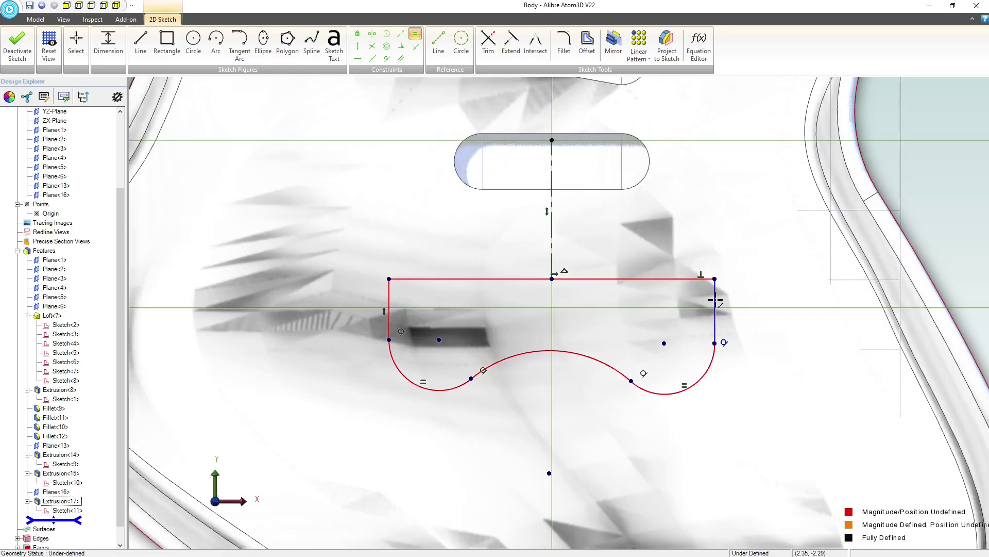
pyautogui.click(389, 294)
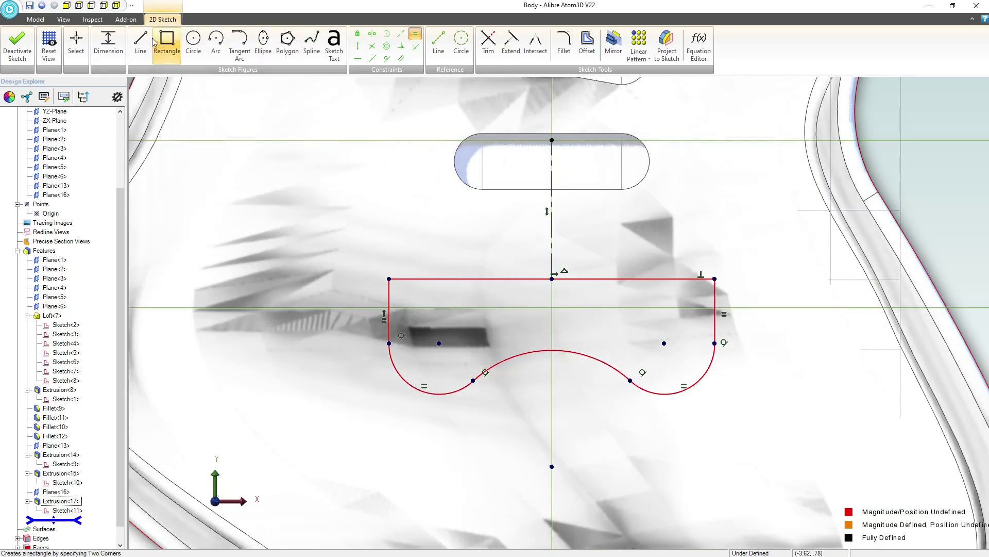
# Dimension the outline's horizontal top edge to a length of 4 inches
pyautogui.click(101, 41)
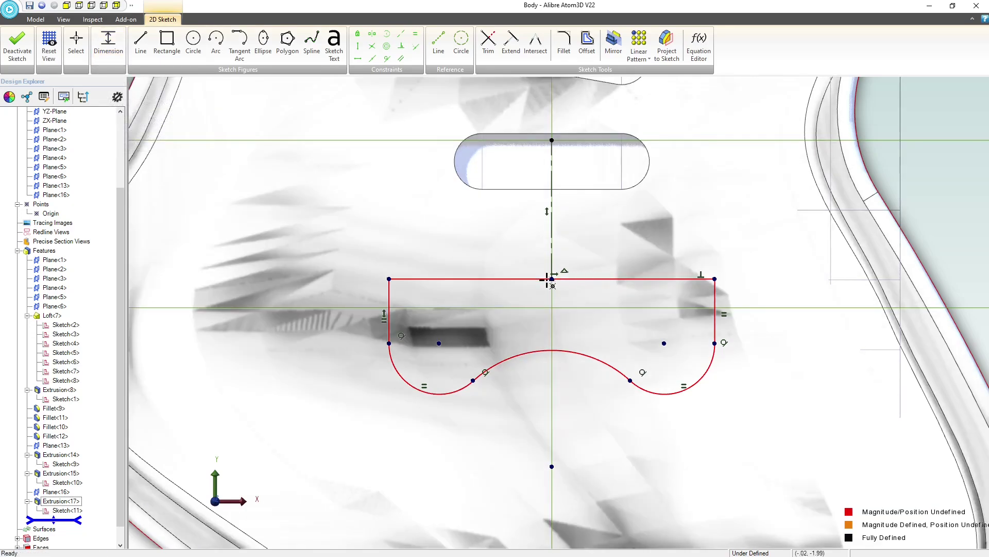
pyautogui.click(536, 279)
pyautogui.click(529, 257)
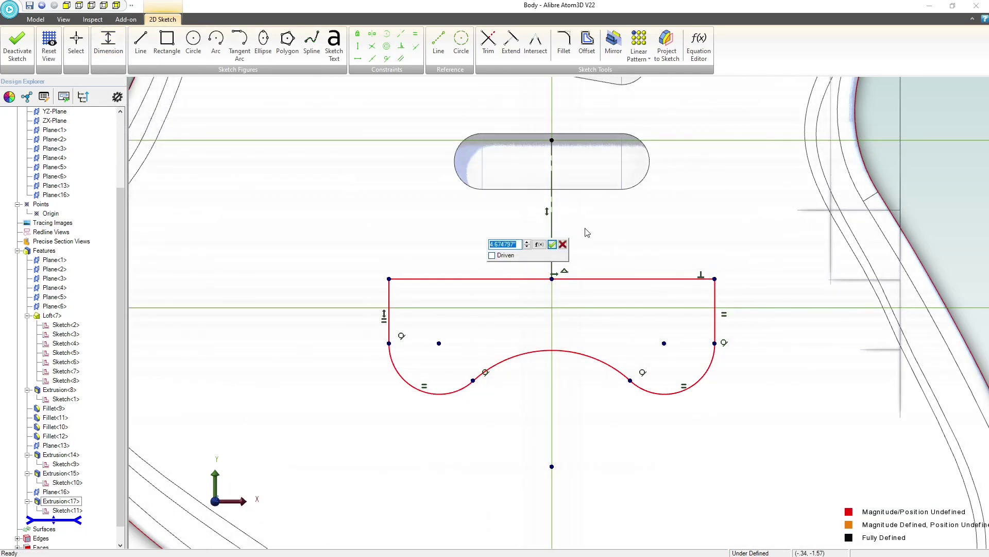
pyautogui.write('4')
pyautogui.press('Return')
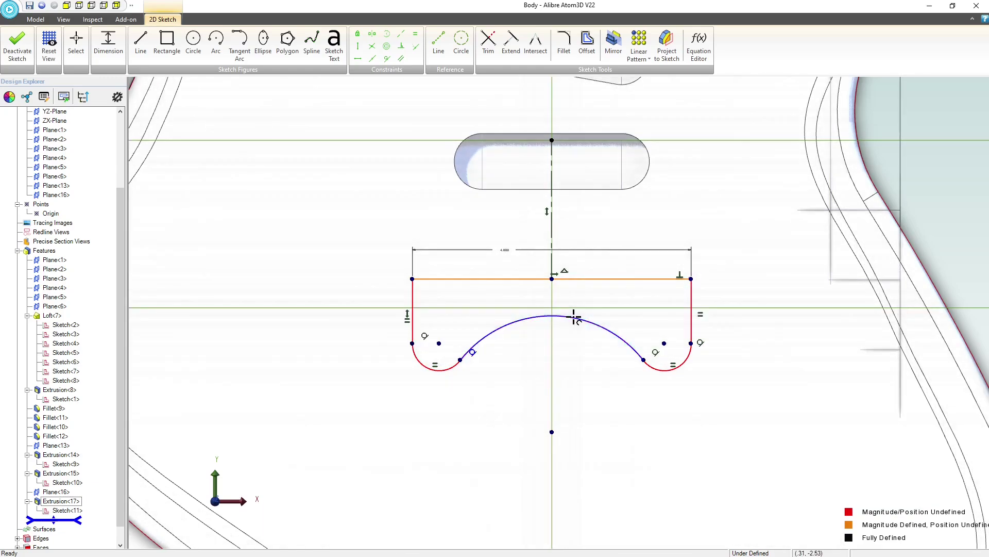
# Dimension the middle arc to a radius of 3 inches and the right lobe arc to a radius of .375 inch
pyautogui.click(609, 258)
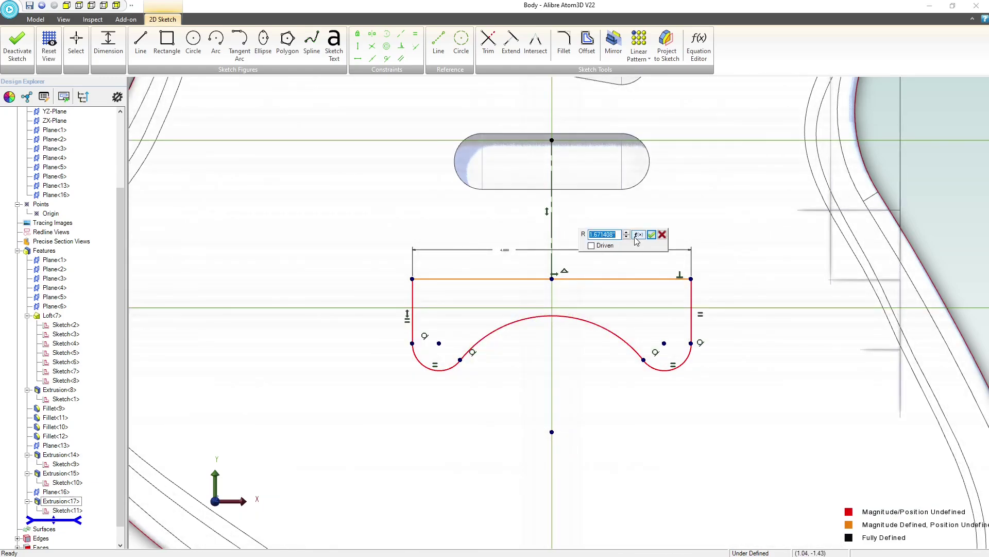
pyautogui.write('3')
pyautogui.press('Return')
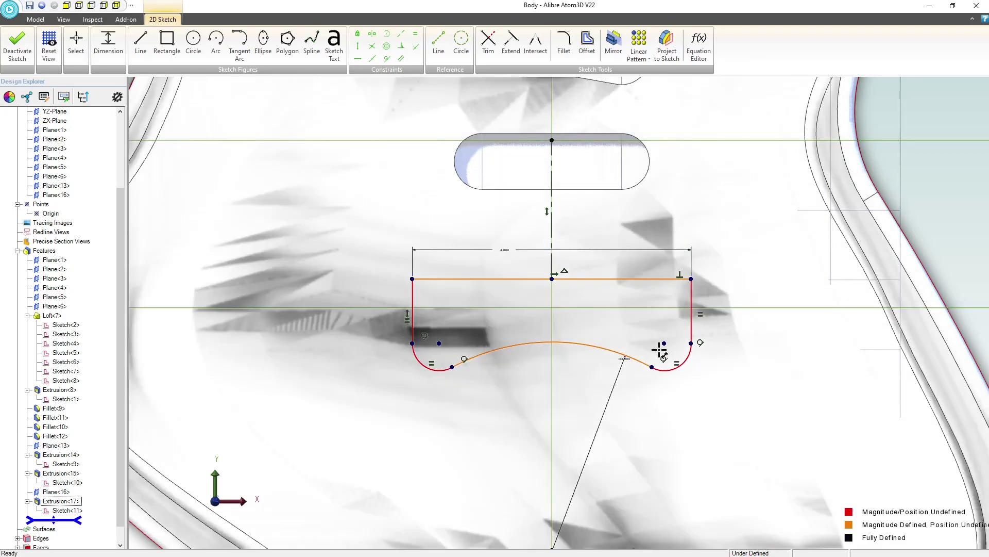
pyautogui.click(690, 366)
pyautogui.click(717, 382)
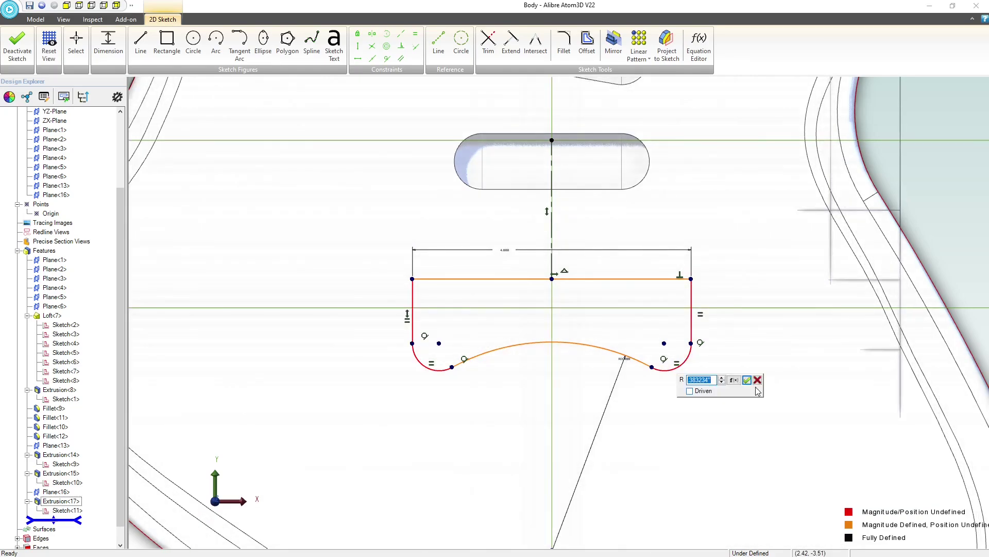
pyautogui.write('.375')
pyautogui.press('Return')
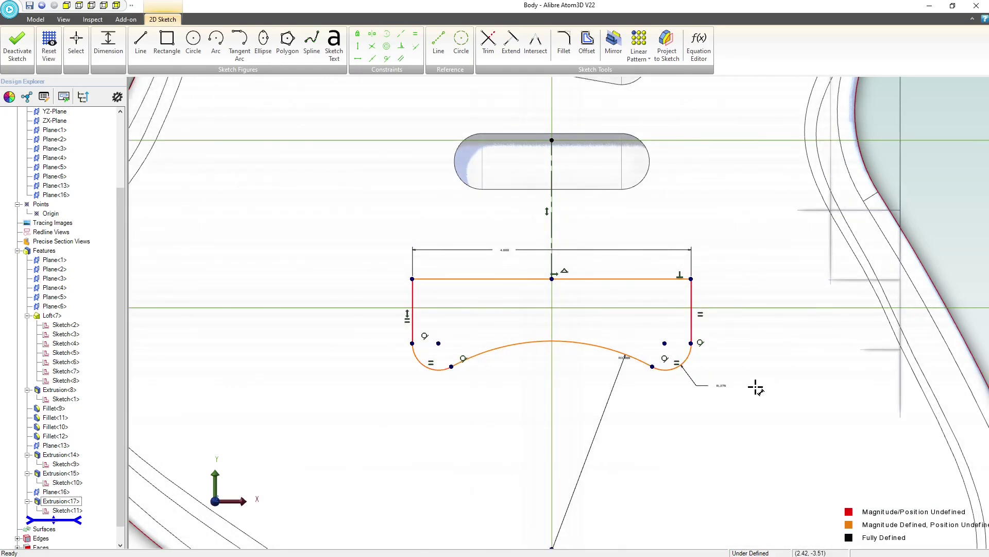
# Dimension the outline's right vertical side to .75 inch and the vertical reference line from the origin to 2 inches
pyautogui.click(691, 304)
pyautogui.click(732, 302)
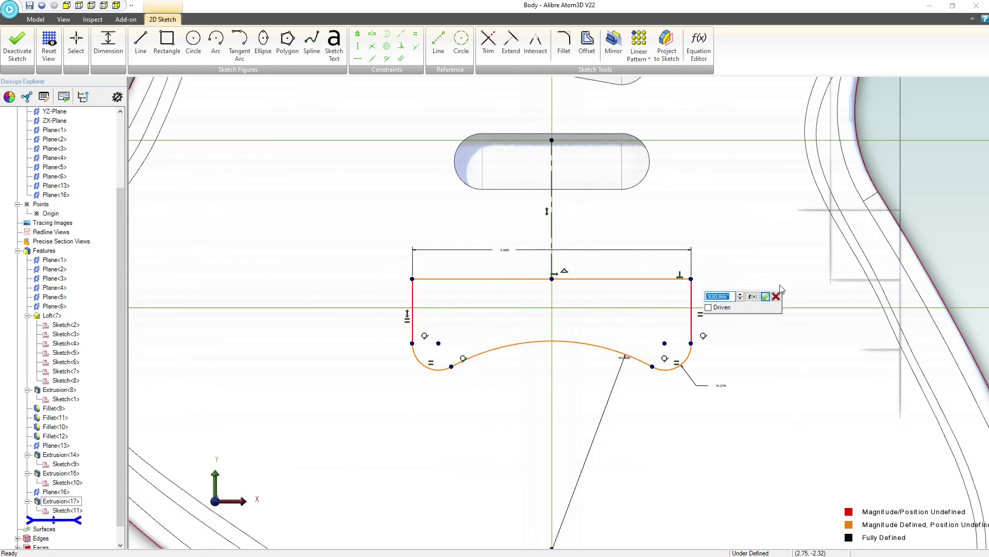
pyautogui.write('.75')
pyautogui.press('Return')
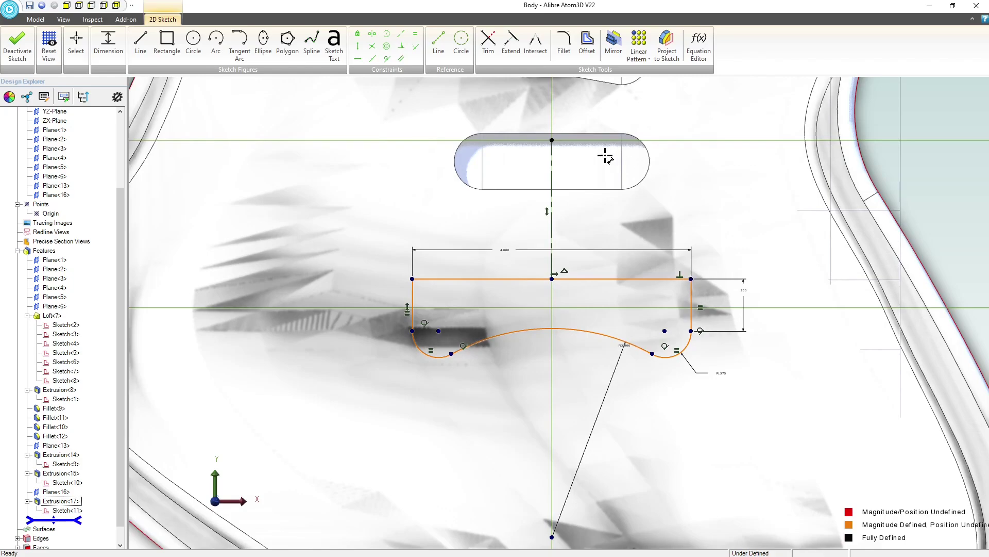
pyautogui.click(552, 162)
pyautogui.click(670, 189)
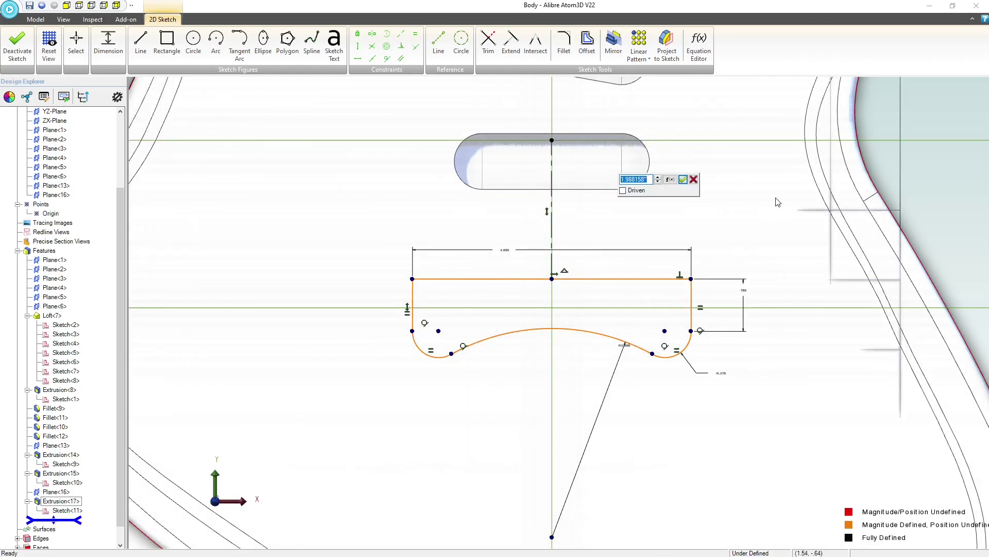
pyautogui.write('2')
pyautogui.press('Return')
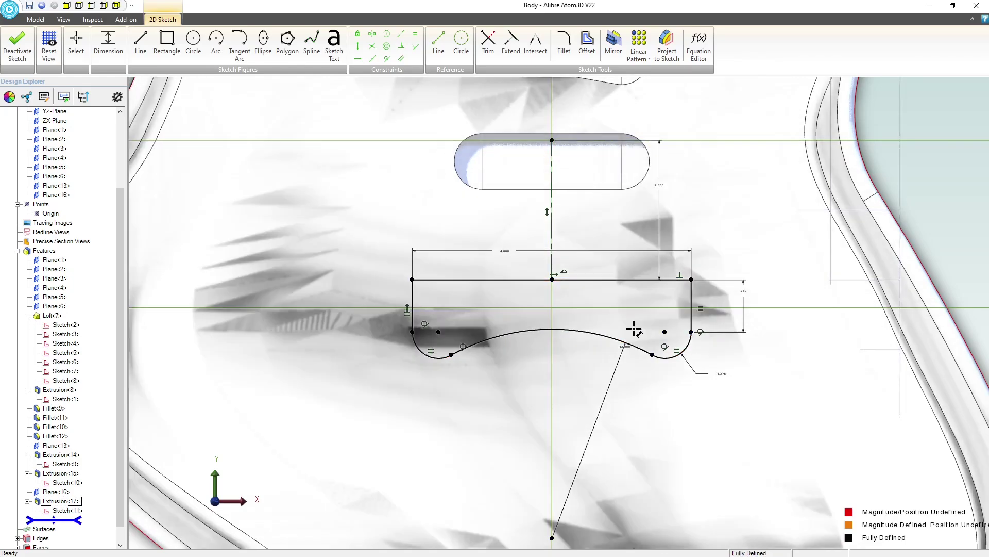
# Finish the sketch and extrude-cut the cavity profile to a depth of 3.000 inches with the reverse direction turned off
pyautogui.scroll(-1, 566, 351)
pyautogui.moveTo(485, 372)
pyautogui.mouseDown(button='middle')
pyautogui.moveTo(488, 345)
pyautogui.moveTo(463, 348)
pyautogui.moveTo(475, 344)
pyautogui.mouseUp(button='middle')
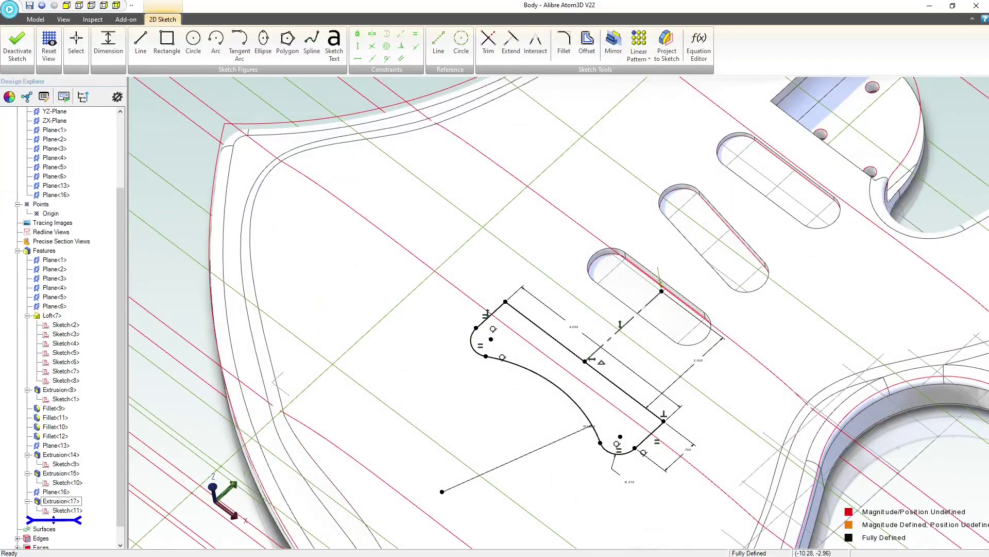
pyautogui.click(17, 44)
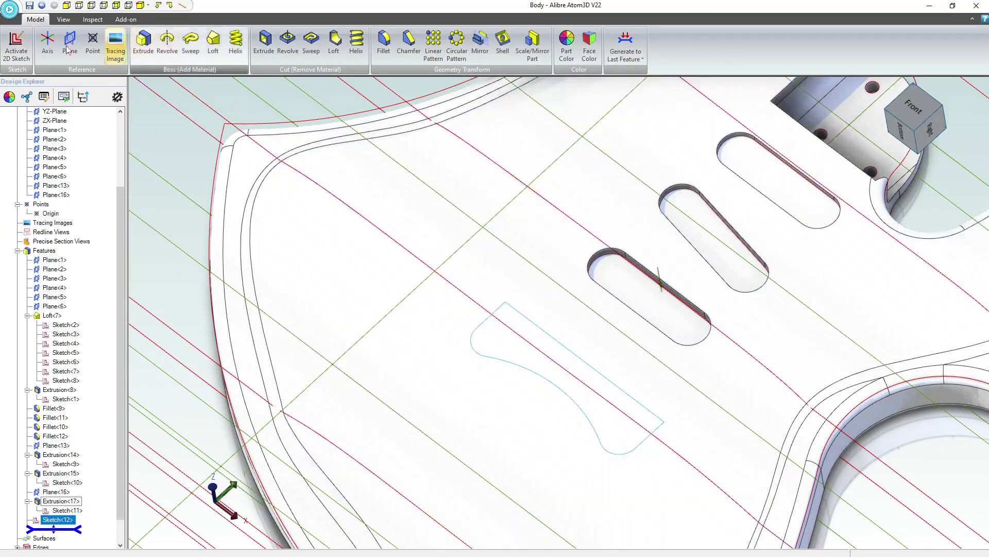
pyautogui.click(264, 43)
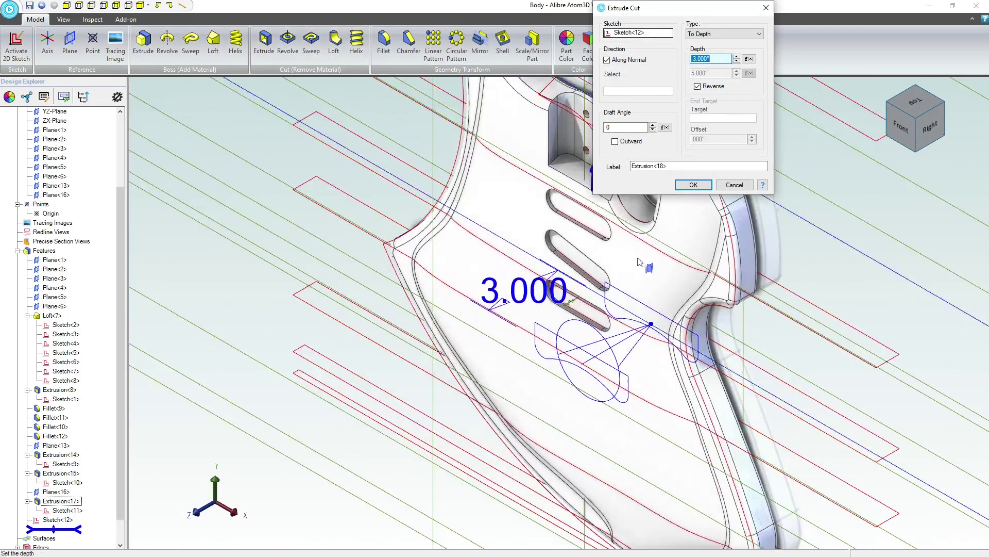
pyautogui.click(698, 86)
pyautogui.click(694, 185)
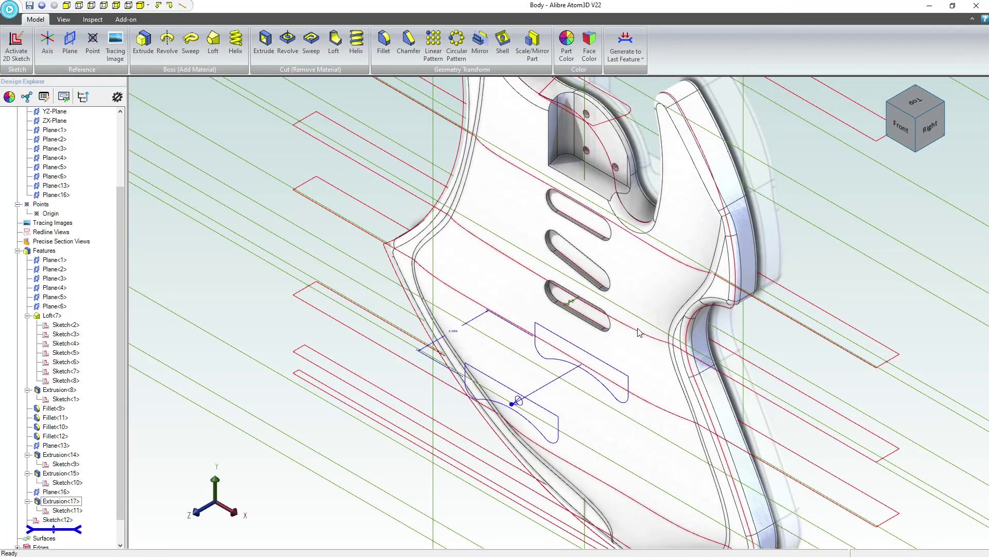
# Examine the new cavity, the pickup slots, the neck pocket and the body contours from several angles
pyautogui.moveTo(639, 333); pyautogui.dragTo(616, 326, button='middle')
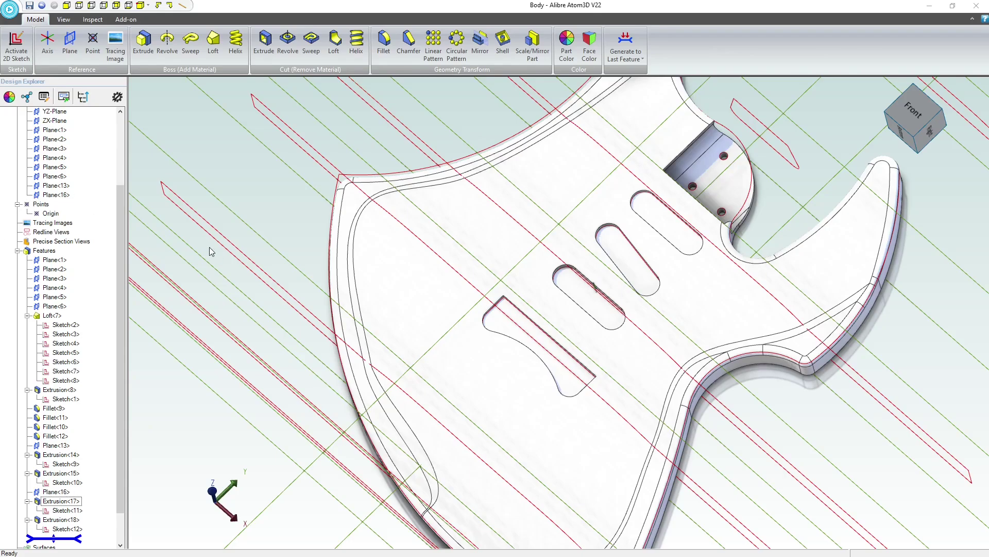
pyautogui.scroll(-4, 360, 246)
pyautogui.scroll(3, 537, 191)
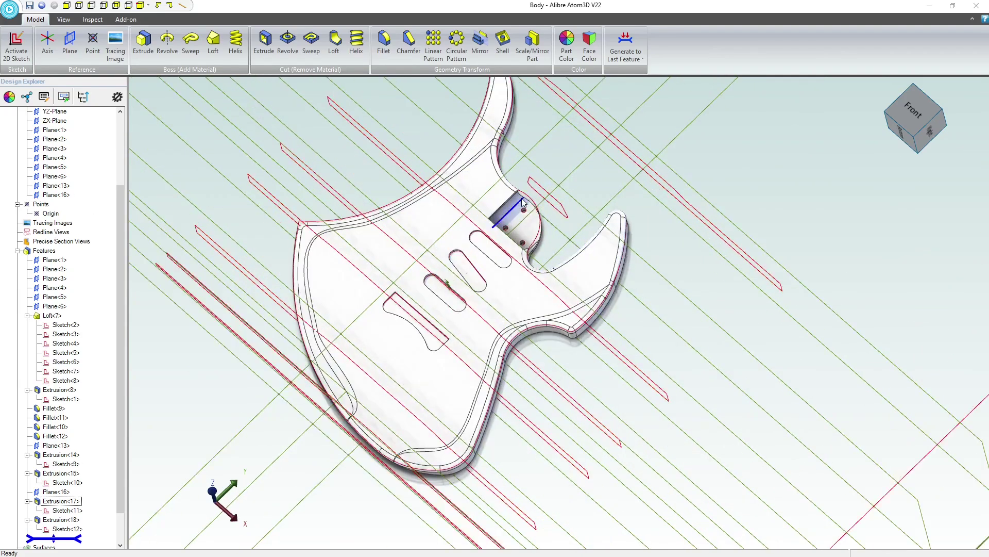
pyautogui.moveTo(522, 199); pyautogui.dragTo(439, 280, button='middle')
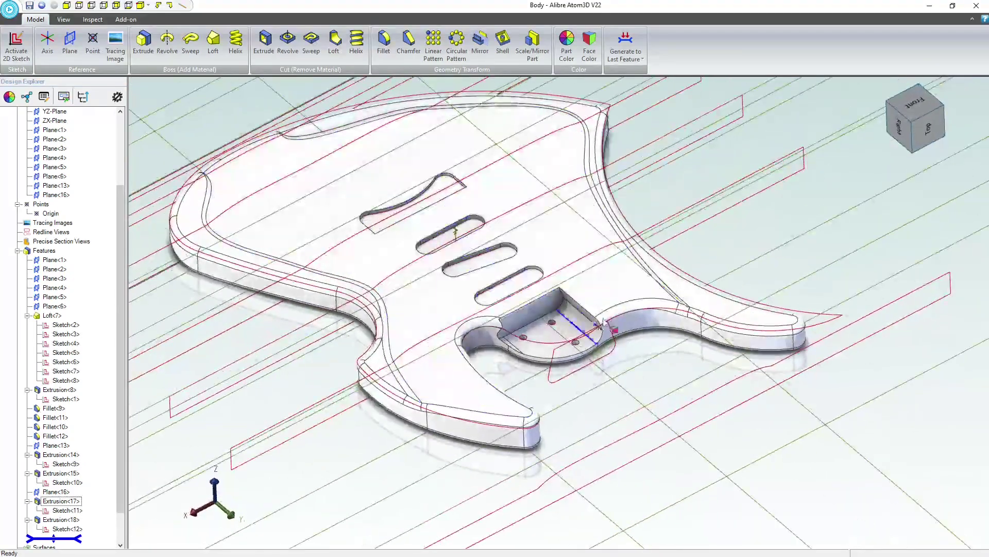
pyautogui.scroll(5, 554, 295)
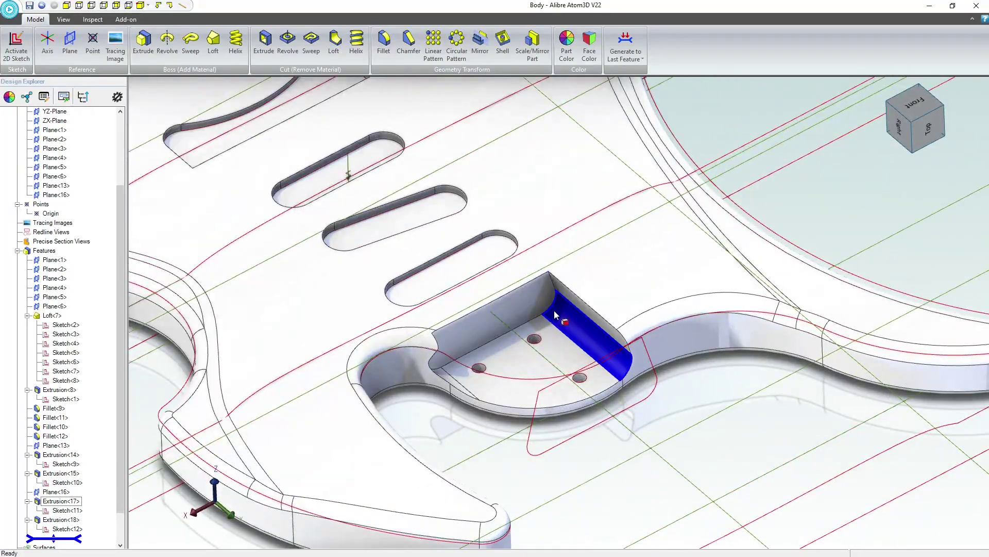
pyautogui.scroll(-5, 452, 321)
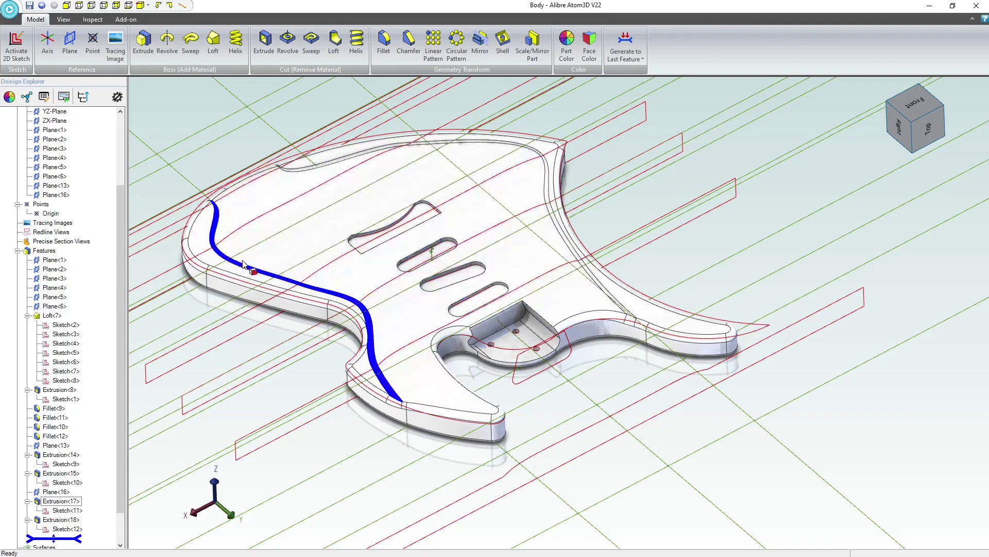
pyautogui.moveTo(270, 247); pyautogui.dragTo(203, 288, button='middle')
pyautogui.scroll(2, 384, 307)
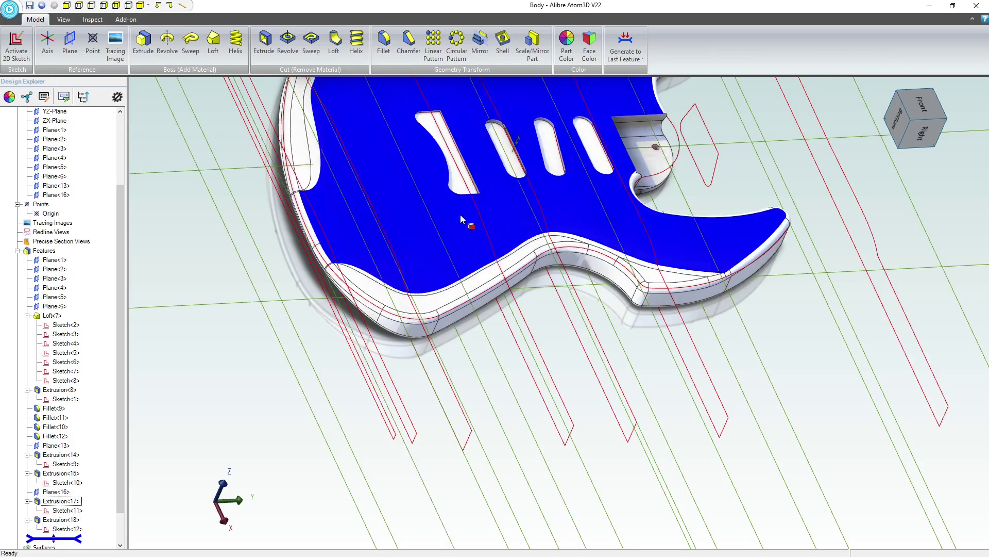
pyautogui.moveTo(455, 211); pyautogui.dragTo(477, 246, button='middle')
pyautogui.scroll(-10, 478, 246)
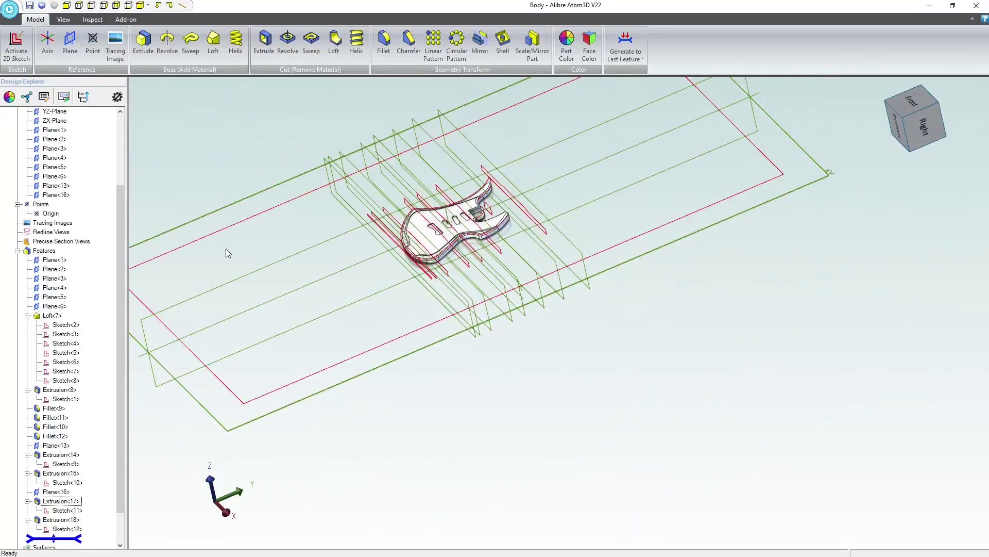
# Create a reference plane offset .400 inch from the XY-Plane on the guitar body's front side
pyautogui.scroll(4, 510, 152)
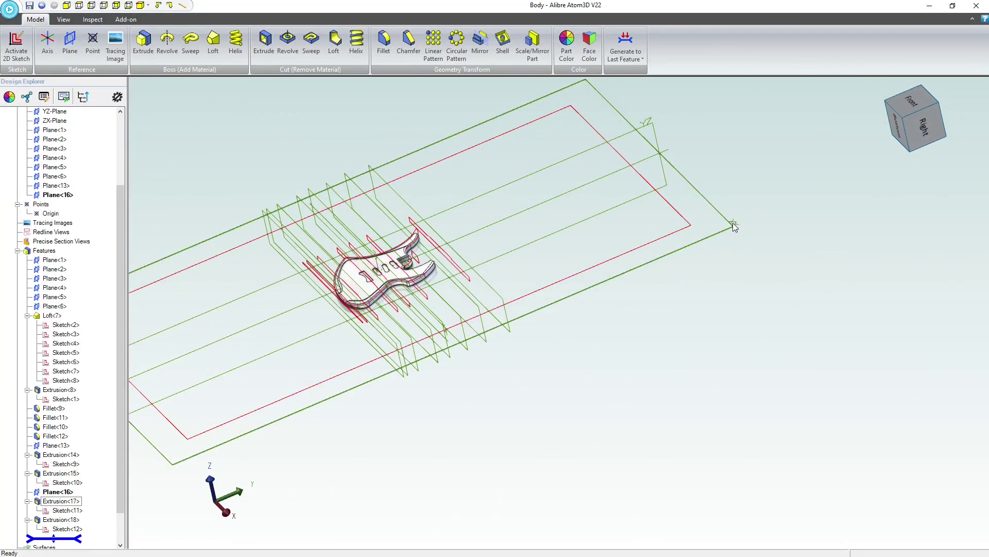
pyautogui.scroll(2, 735, 228)
pyautogui.click(797, 235)
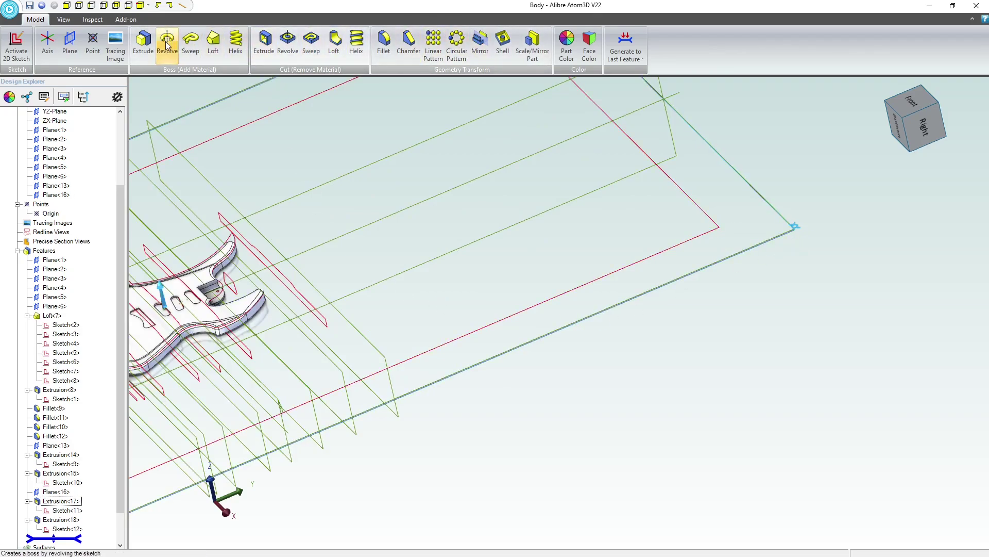
pyautogui.click(70, 42)
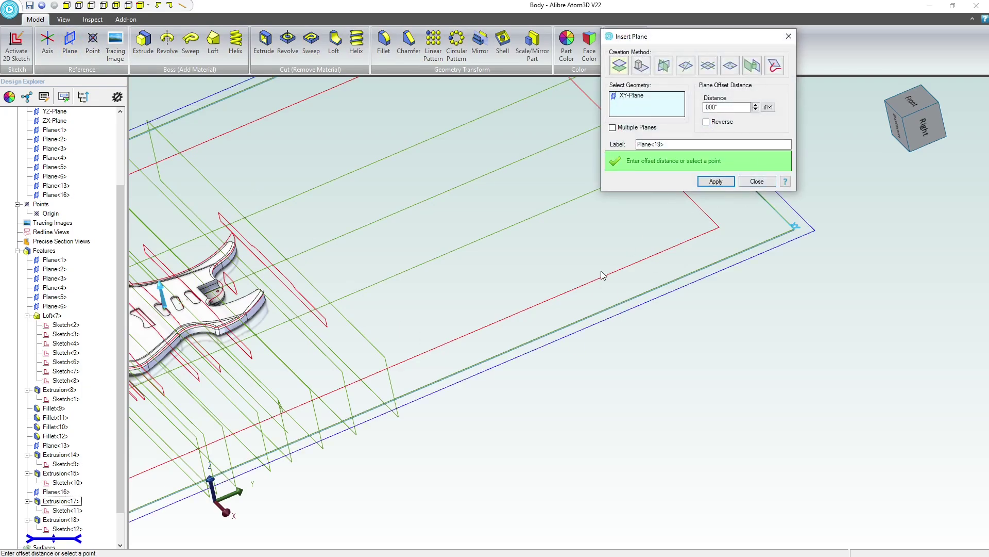
pyautogui.scroll(-3, 603, 275)
pyautogui.scroll(1, 253, 242)
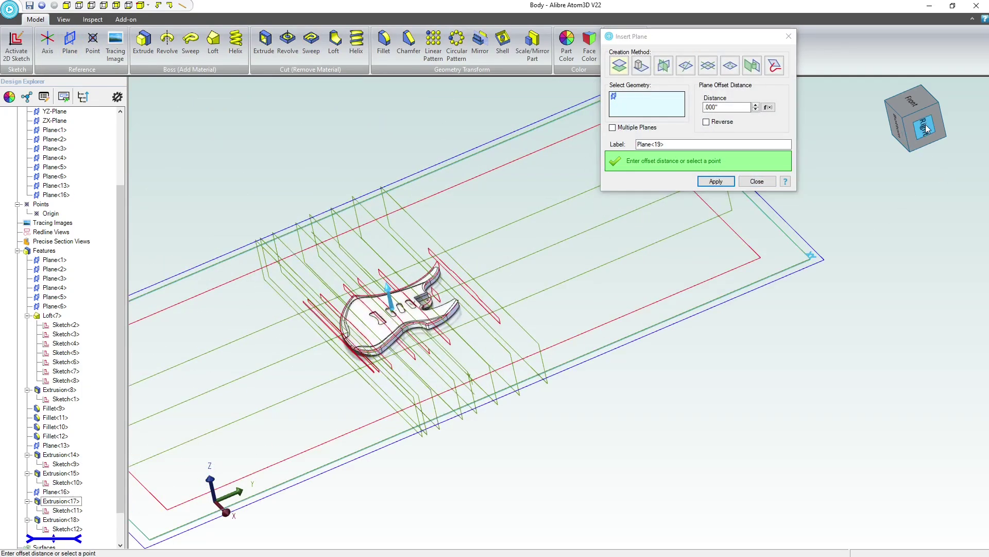
pyautogui.click(926, 128)
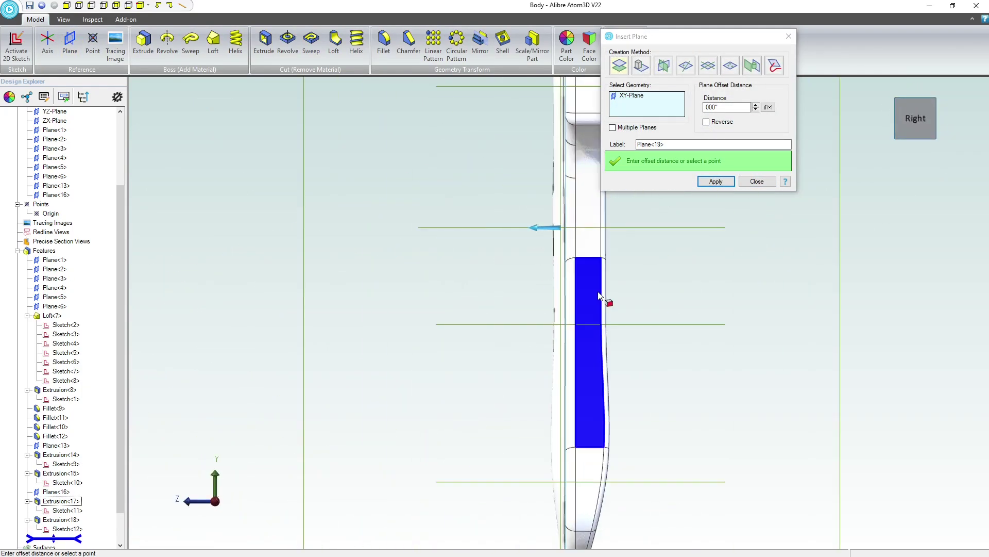
pyautogui.click(755, 106)
pyautogui.click(756, 105)
pyautogui.click(755, 106)
pyautogui.click(755, 106)
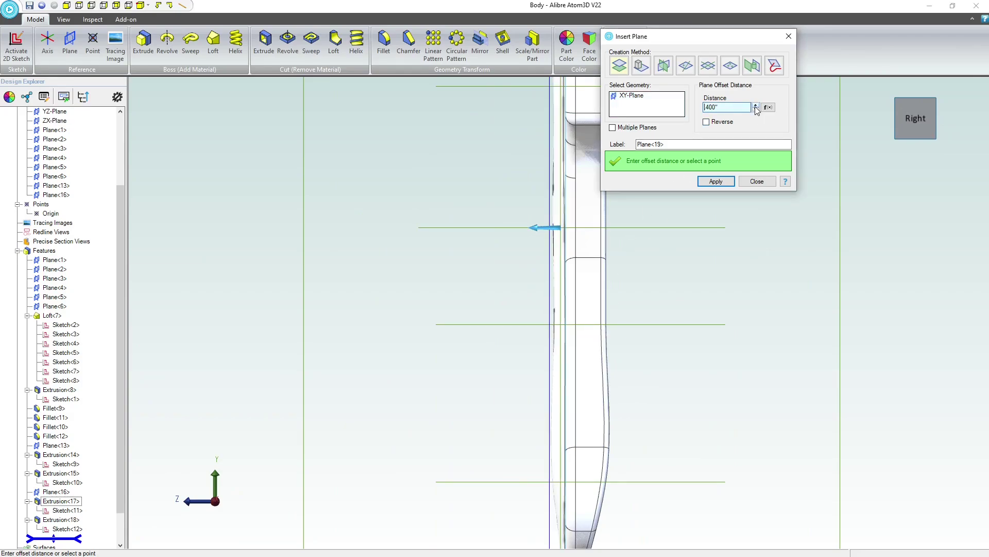
pyautogui.click(716, 181)
pyautogui.moveTo(551, 304); pyautogui.dragTo(400, 241, button='middle')
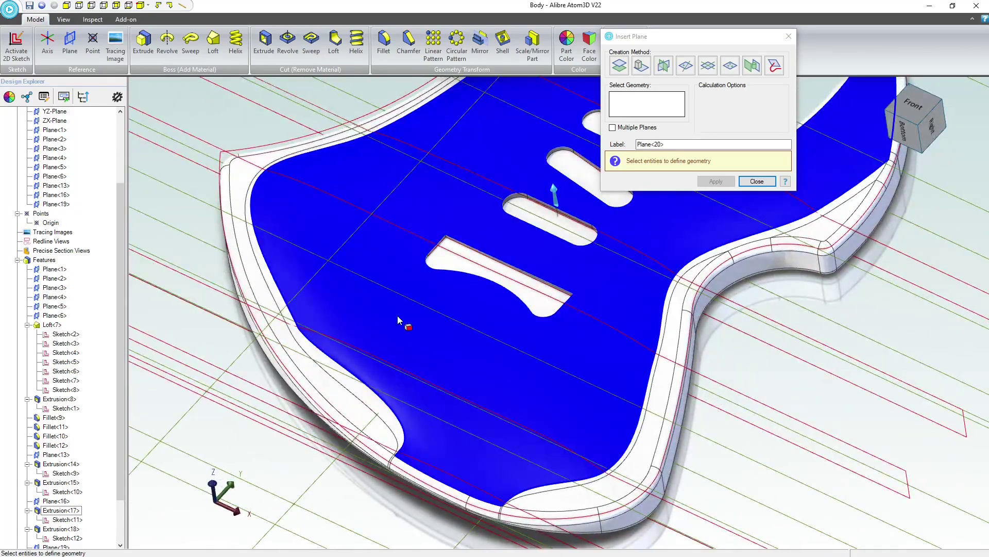
pyautogui.scroll(-3, 472, 332)
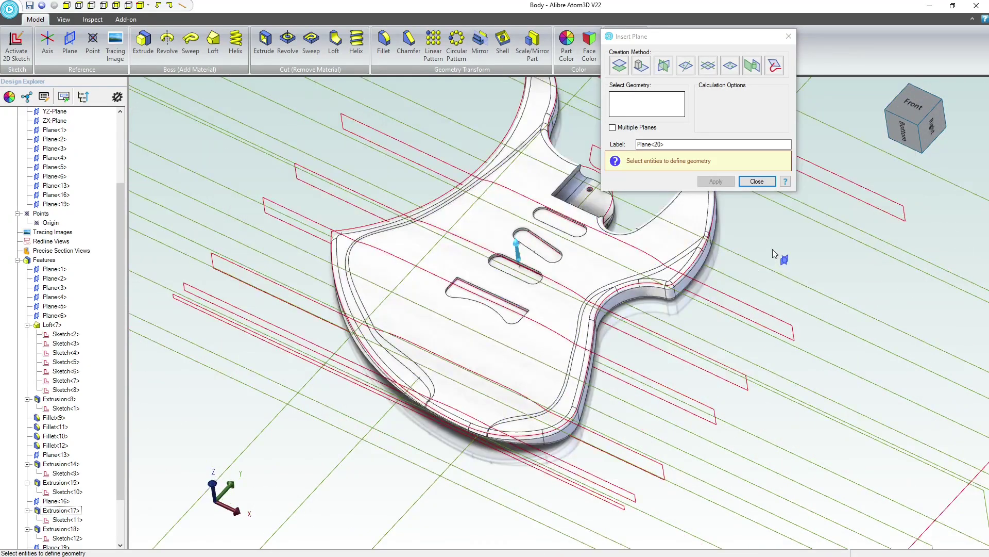
pyautogui.click(757, 181)
# Start a 2D sketch on the newly created offset plane above the guitar body's face
pyautogui.scroll(-5, 717, 221)
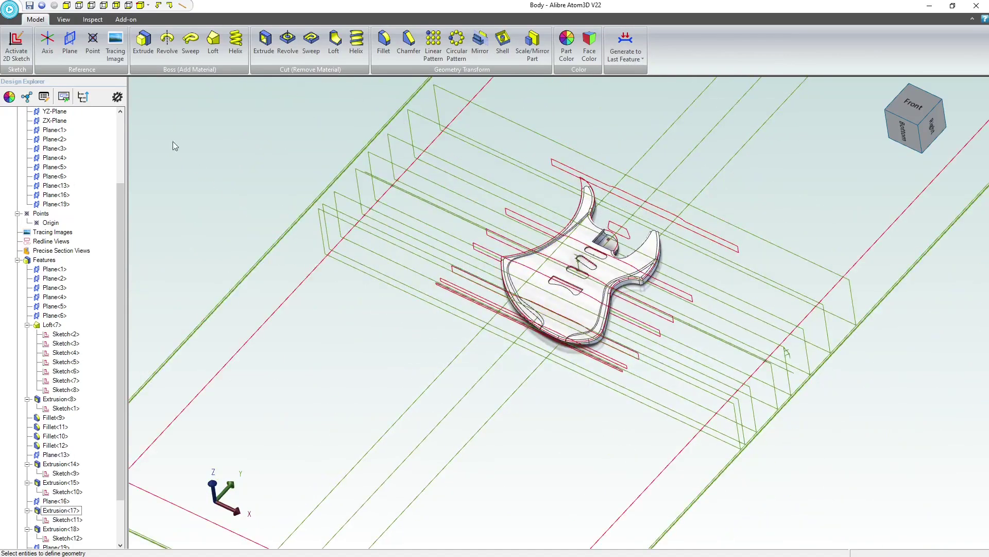
pyautogui.click(16, 45)
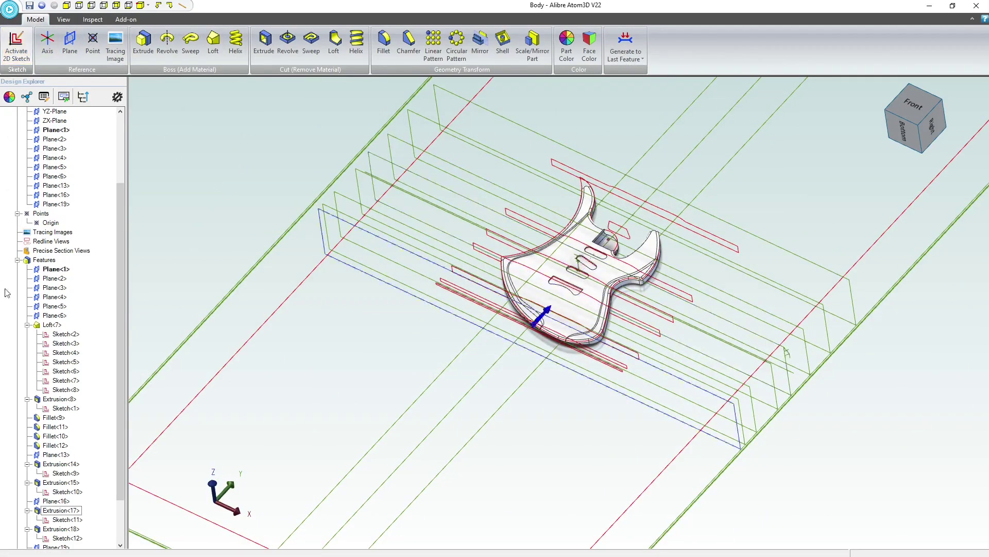
pyautogui.scroll(-2, 8, 296)
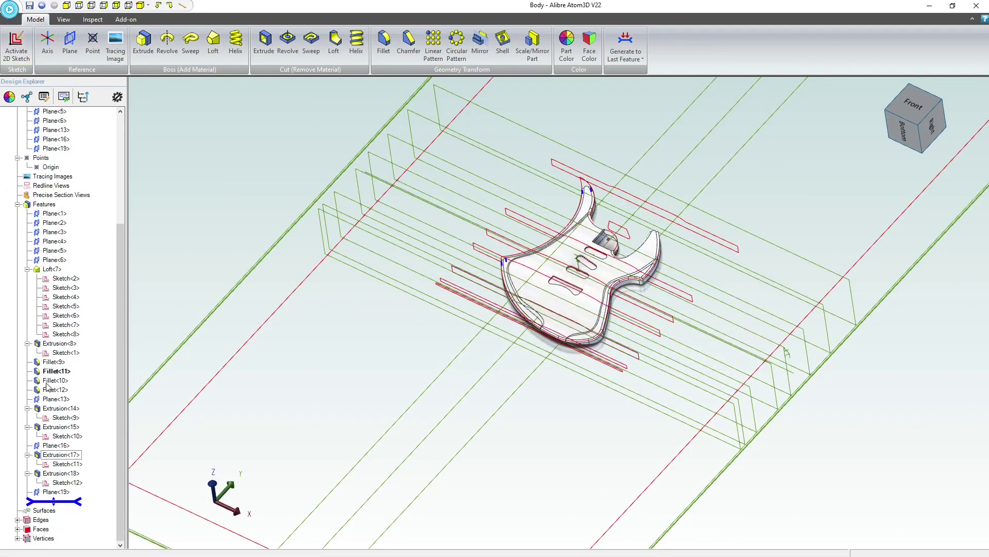
pyautogui.click(58, 491)
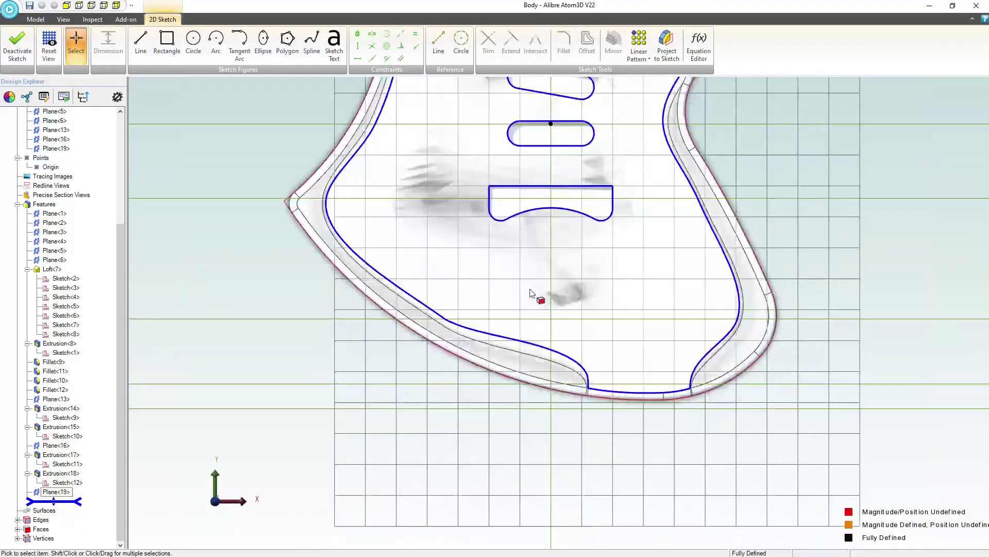
pyautogui.hotkey('ctrl', 's')
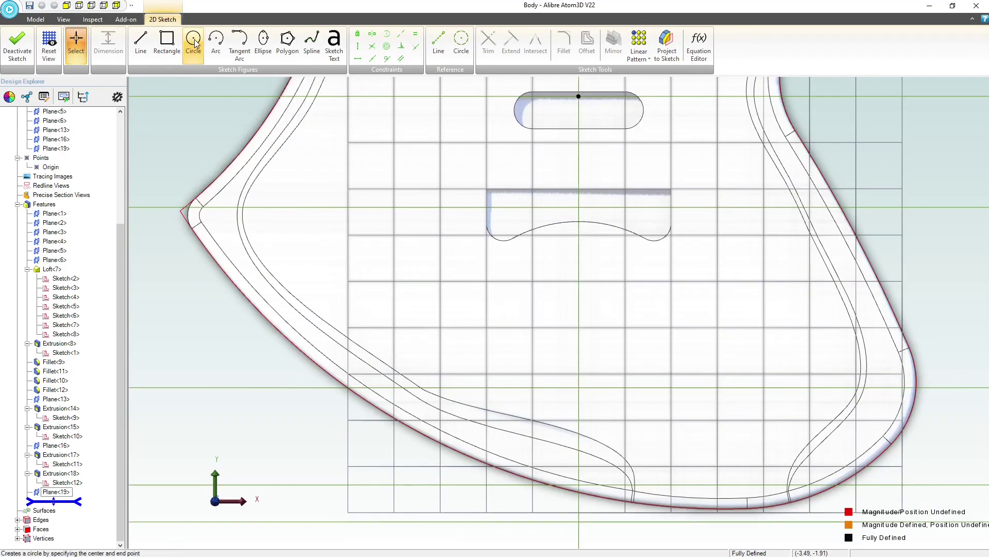
# Sketch three separate circles across the lower body below the bridge-area cavity, the leftmost about .93 inch in diameter
pyautogui.click(194, 41)
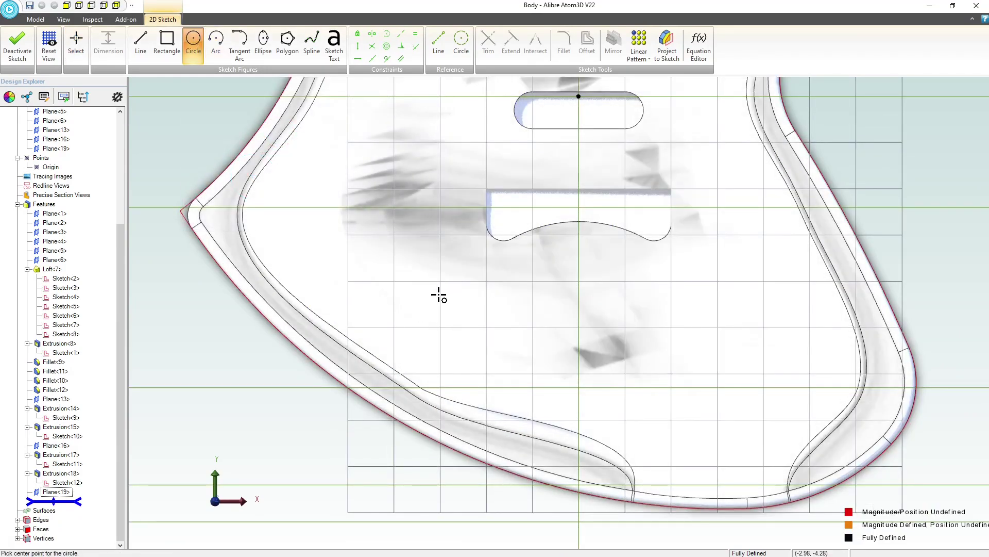
pyautogui.click(402, 291)
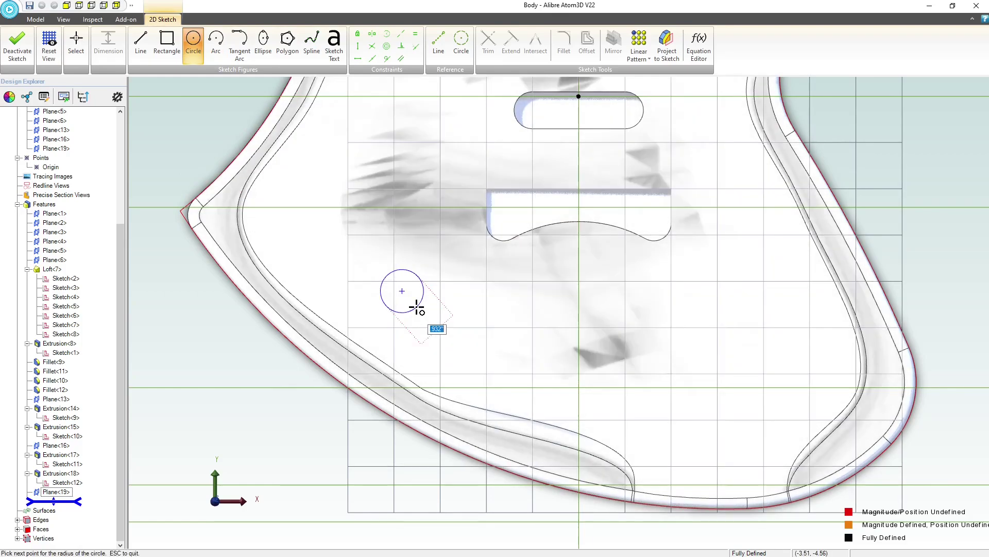
pyautogui.click(417, 306)
pyautogui.click(559, 356)
pyautogui.click(559, 374)
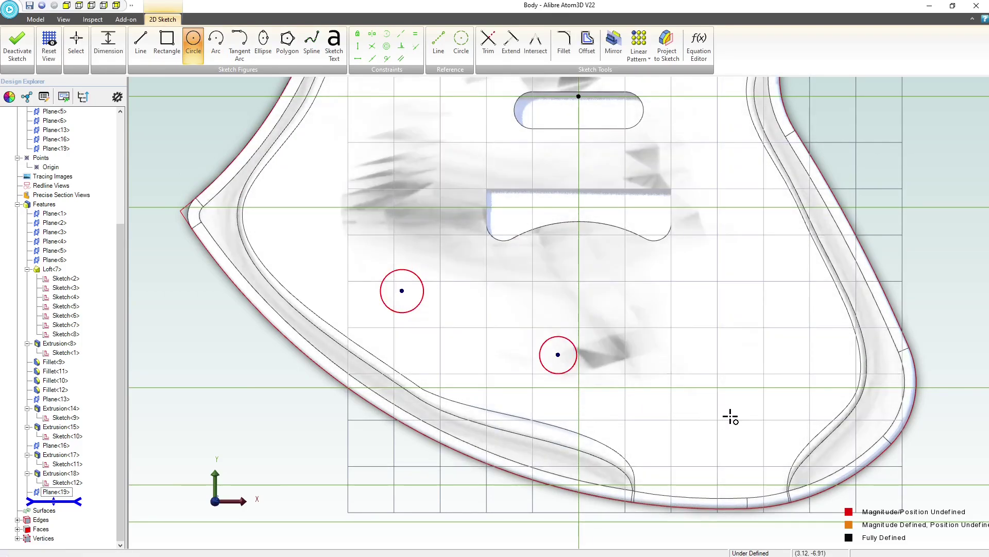
pyautogui.click(722, 367)
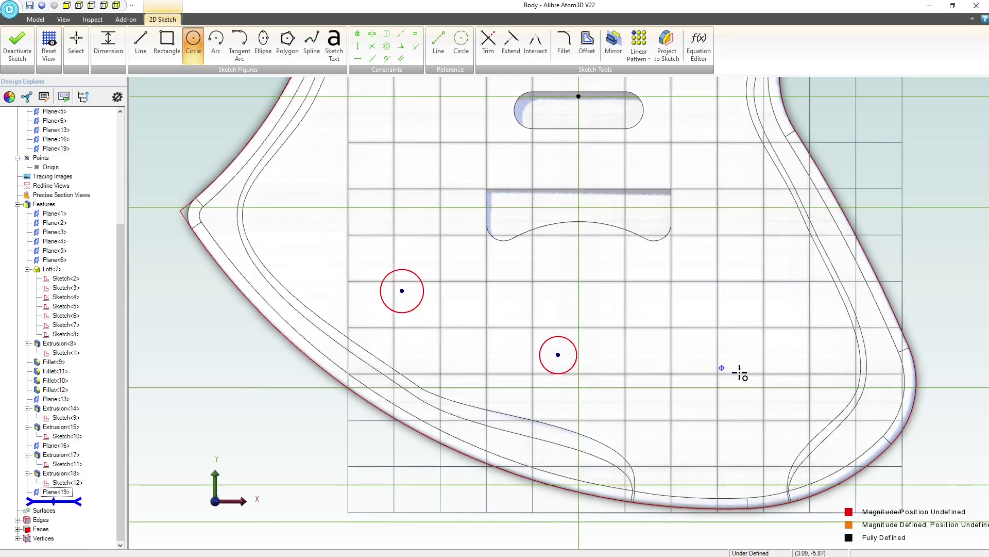
pyautogui.click(737, 369)
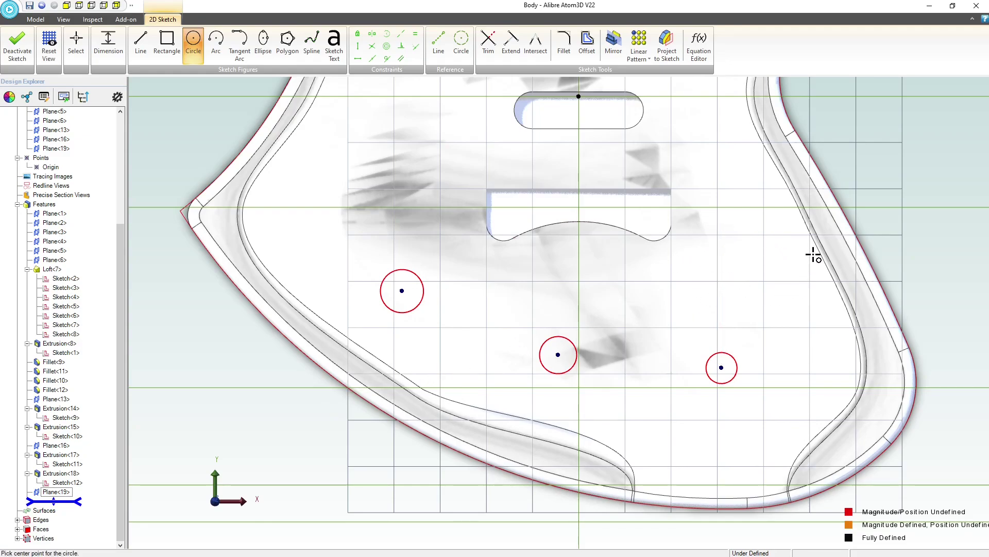
pyautogui.press('Escape')
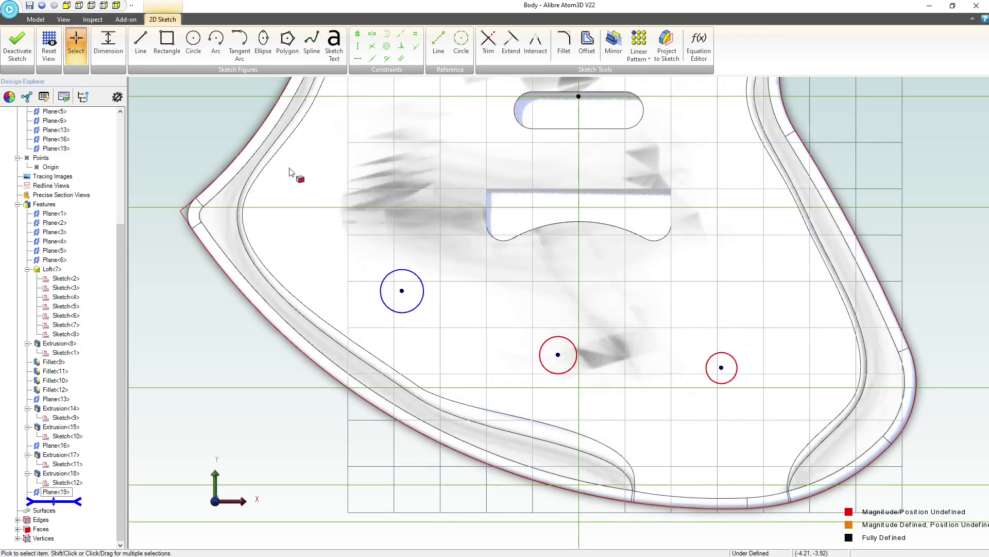
# Apply an equal size constraint to the three circles, using the leftmost one as reference
pyautogui.click(414, 34)
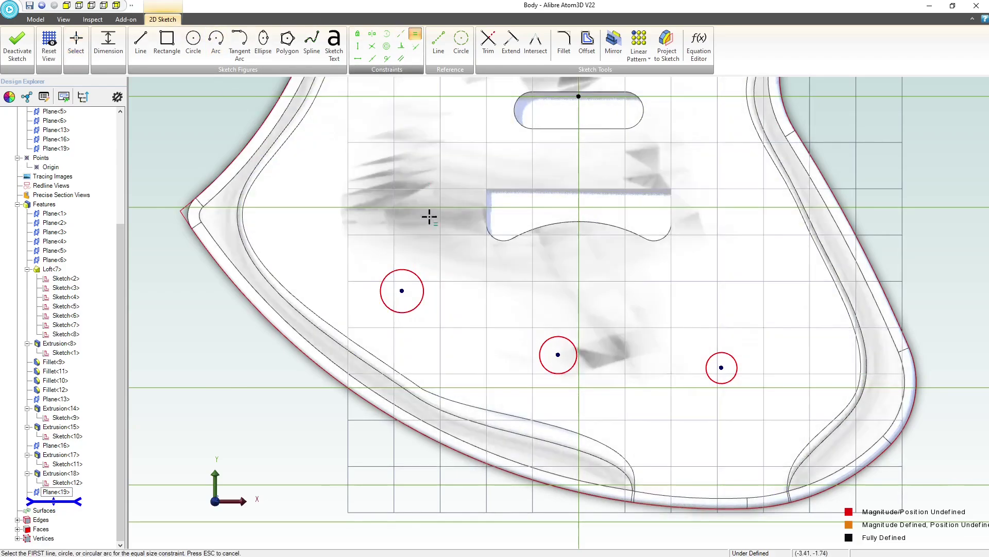
pyautogui.click(419, 279)
pyautogui.click(576, 350)
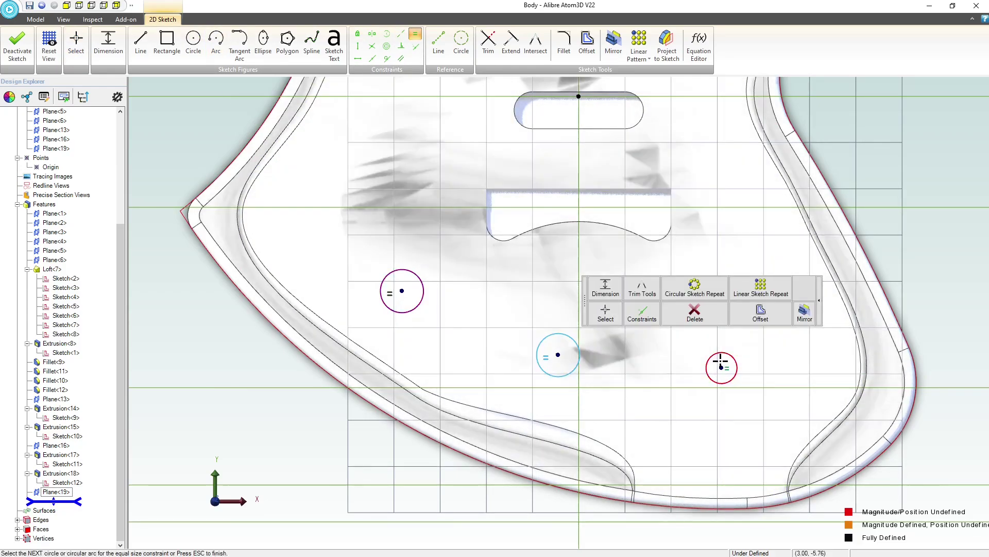
pyautogui.click(721, 360)
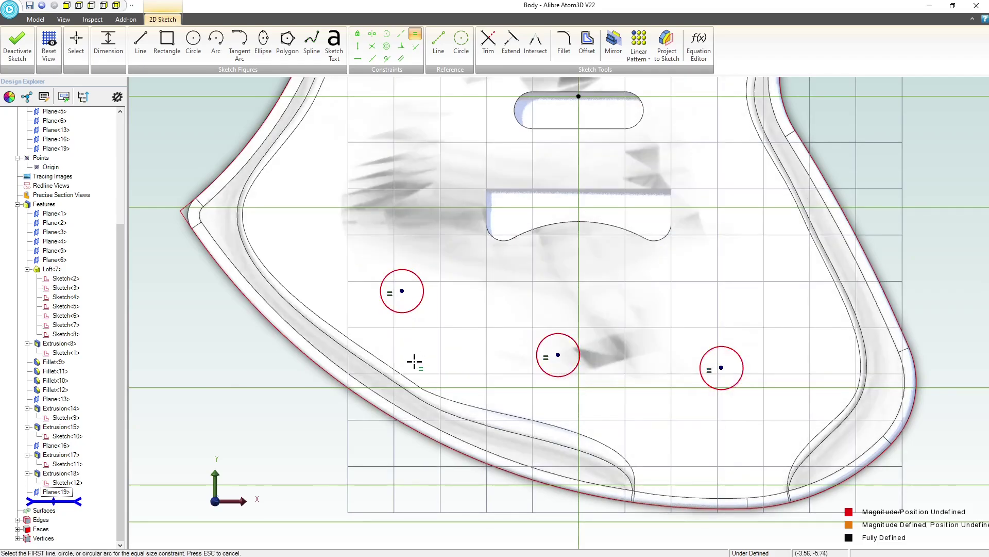
# Dimension the leftmost circle's diameter to 1.5 inches
pyautogui.moveTo(414, 361); pyautogui.dragTo(401, 341, button='middle')
pyautogui.click(111, 49)
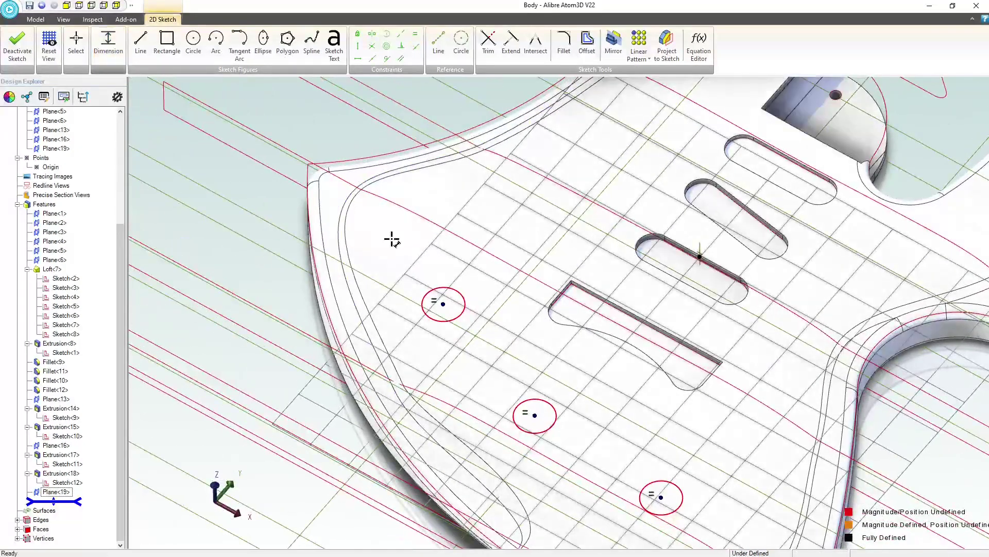
pyautogui.click(454, 288)
pyautogui.click(470, 209)
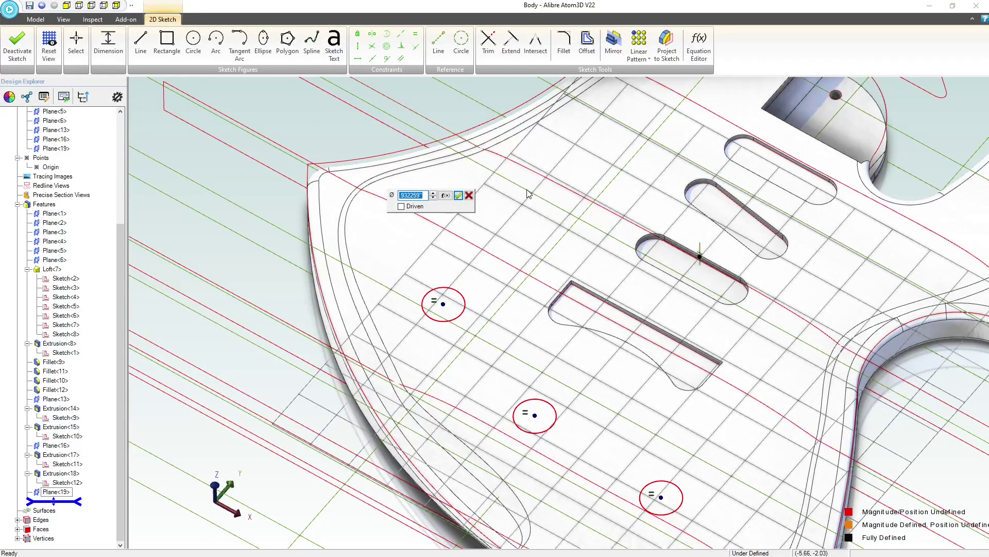
pyautogui.press('BackSpace')
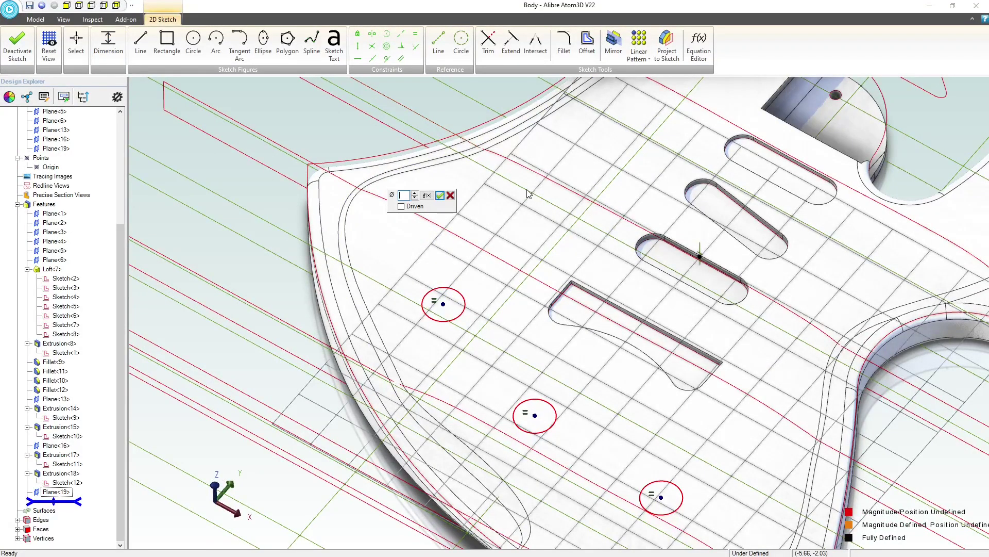
pyautogui.press('Return')
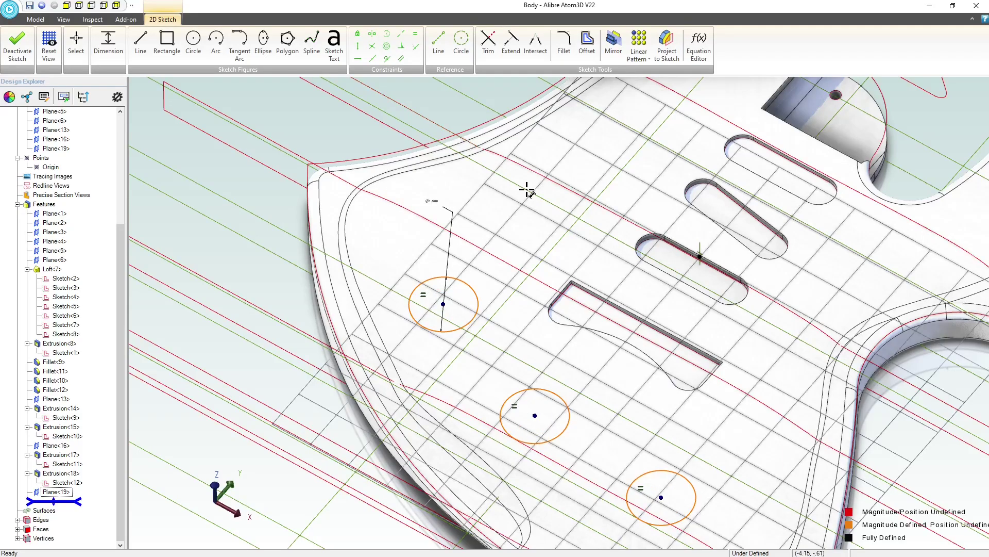
# Dimension the vertical distance between the leftmost circle's center and the origin, keeping the drawn value
pyautogui.scroll(-3, 585, 436)
pyautogui.scroll(4, 570, 428)
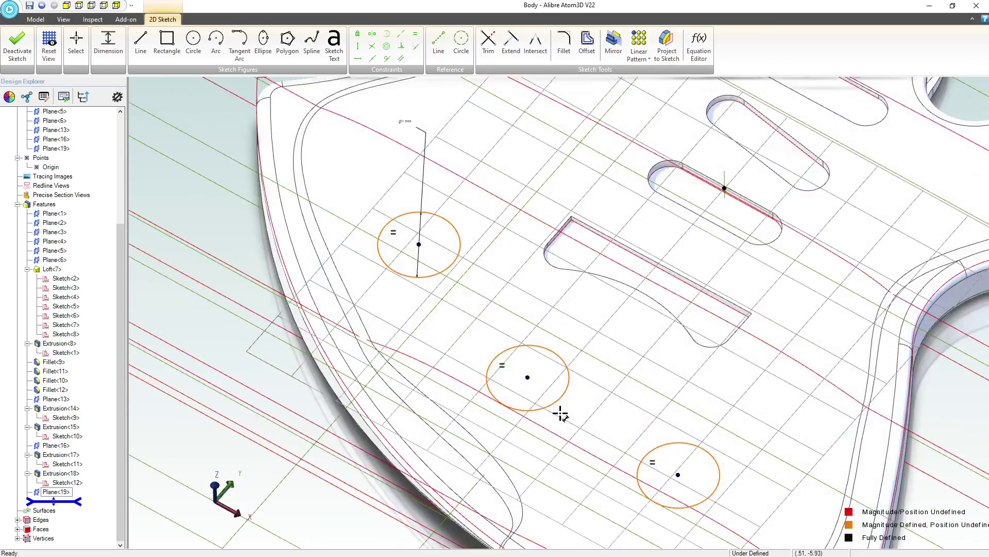
pyautogui.scroll(-1, 561, 413)
pyautogui.moveTo(556, 433)
pyautogui.mouseDown(button='middle')
pyautogui.moveTo(550, 404)
pyautogui.moveTo(547, 457)
pyautogui.mouseUp(button='middle')
pyautogui.scroll(-2, 541, 412)
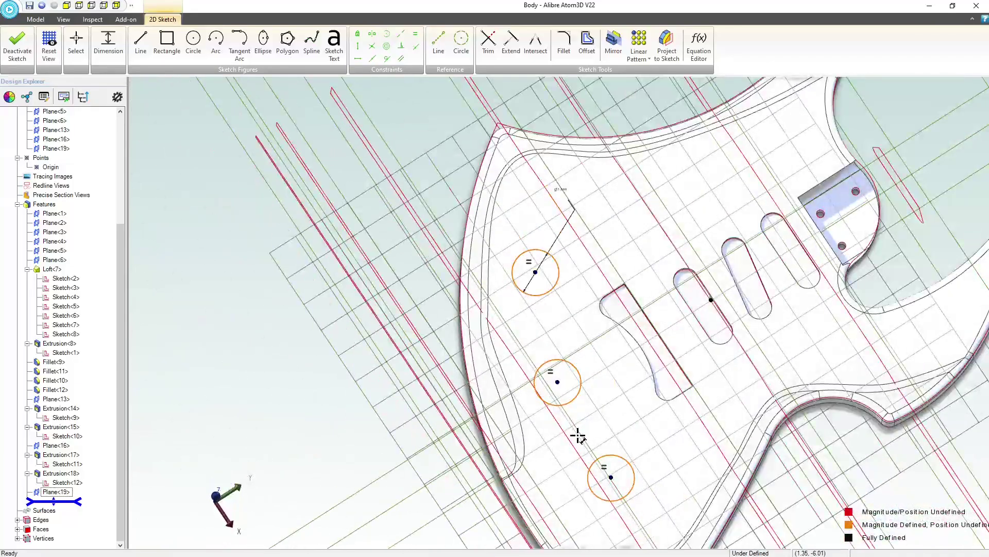
pyautogui.scroll(-2, 578, 436)
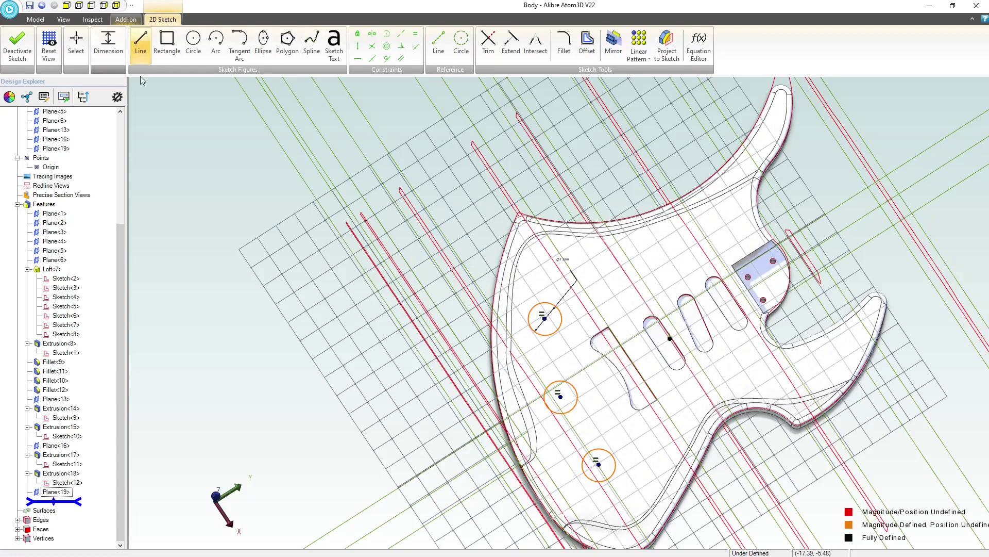
pyautogui.scroll(-2, 369, 221)
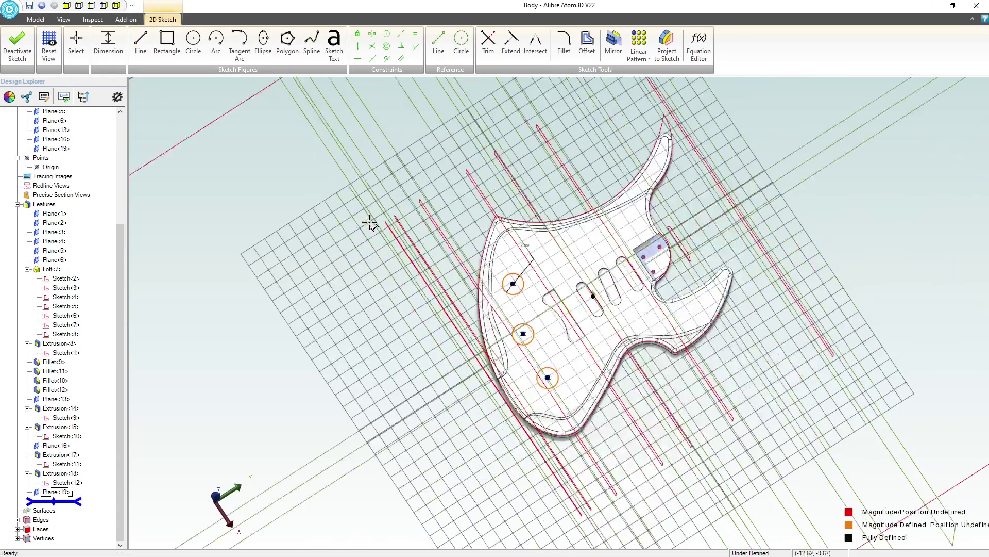
pyautogui.click(48, 41)
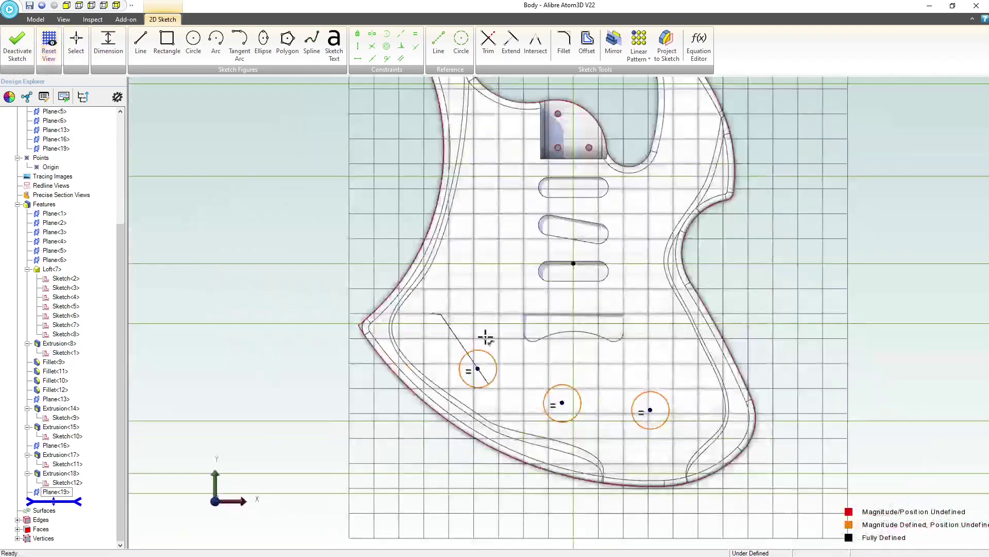
pyautogui.click(108, 44)
pyautogui.click(478, 369)
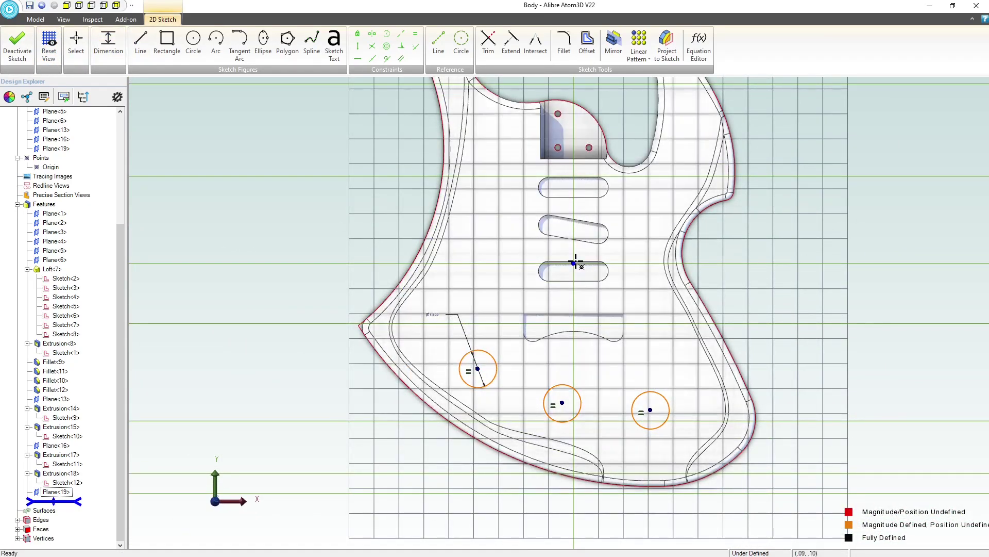
pyautogui.click(574, 263)
pyautogui.click(380, 275)
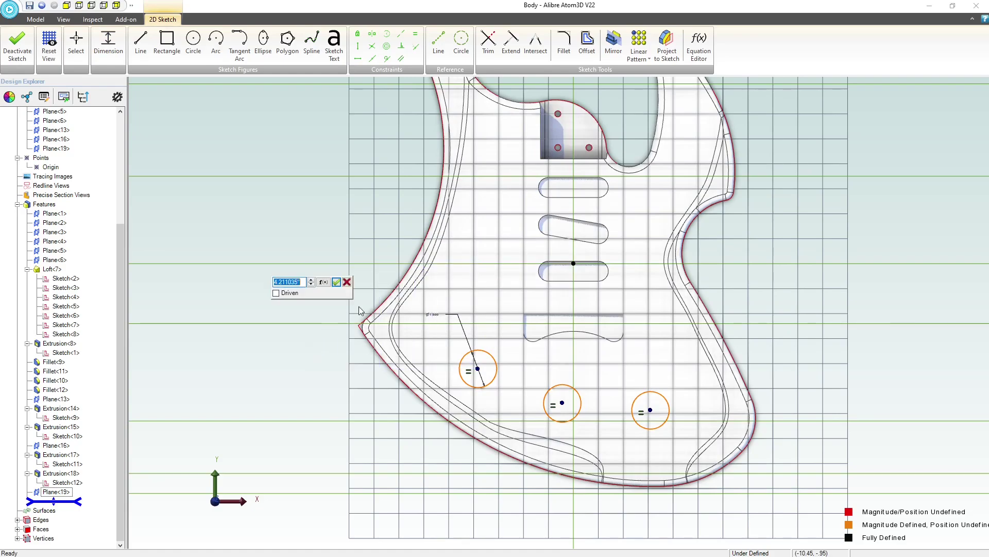
pyautogui.click(335, 282)
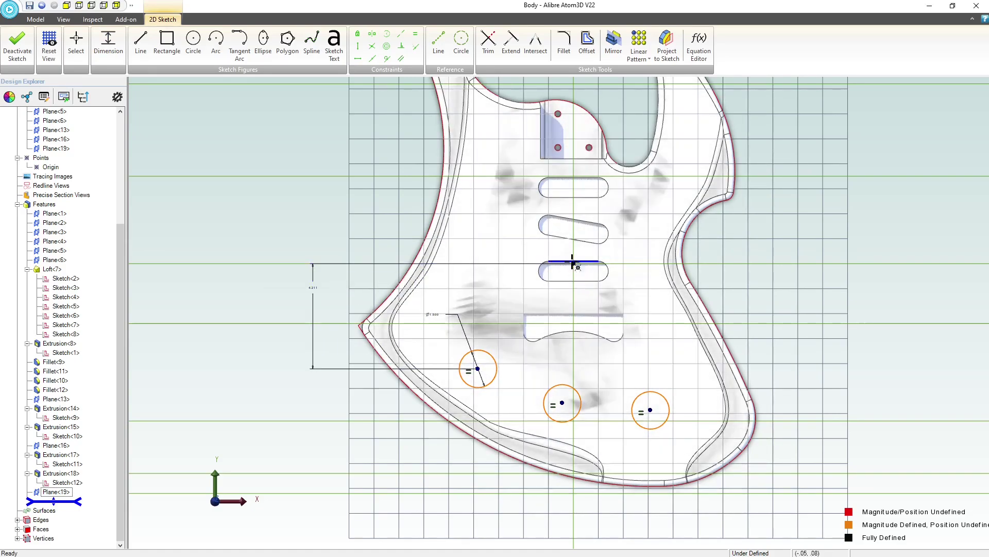
# Dimension the horizontal distance between the leftmost circle's center and the origin, keeping the drawn value
pyautogui.click(573, 263)
pyautogui.click(521, 422)
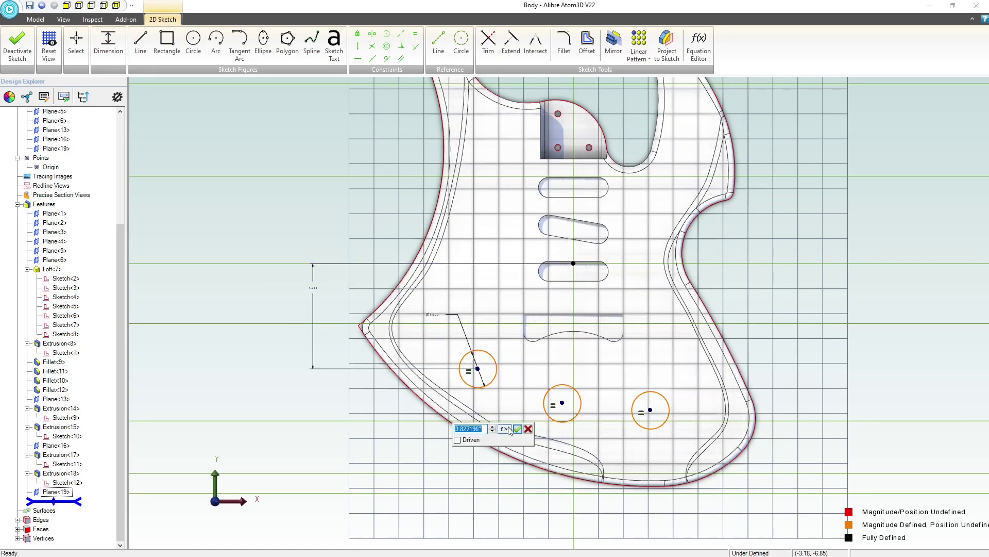
pyautogui.click(515, 429)
# Dimension the middle circle's center vertically and horizontally from the origin, keeping the drawn values
pyautogui.click(563, 404)
pyautogui.click(574, 264)
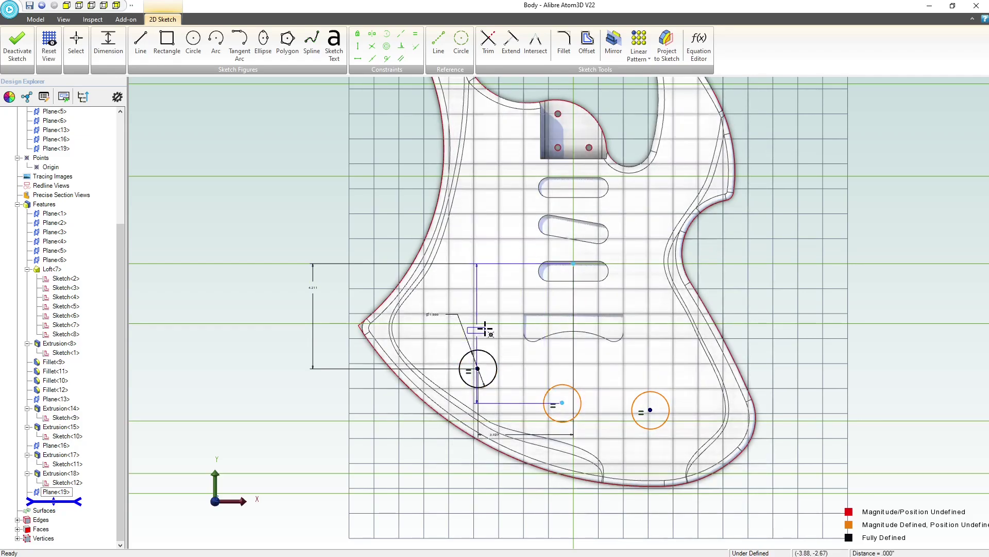
pyautogui.click(489, 329)
pyautogui.click(562, 403)
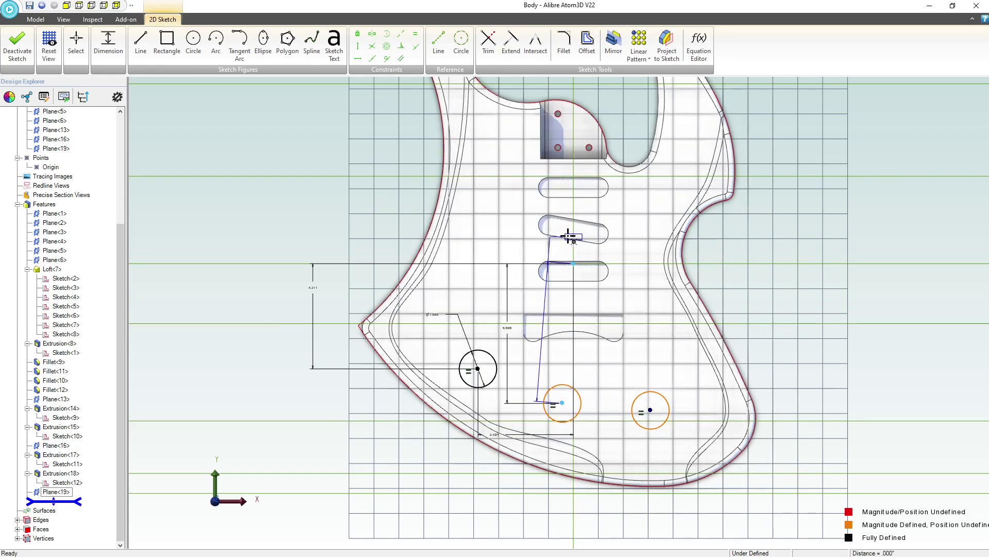
pyautogui.click(569, 237)
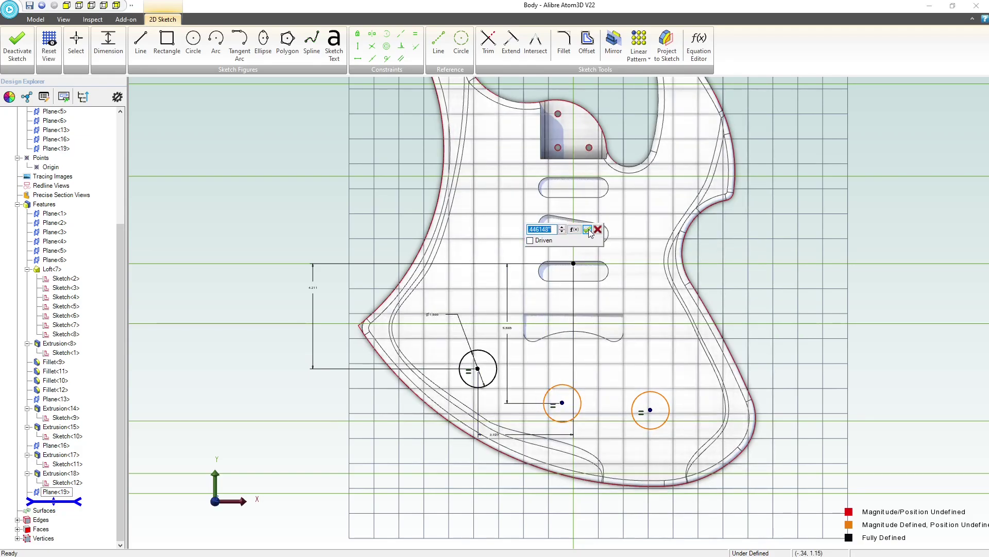
pyautogui.click(587, 229)
# Dimension the rightmost circle's center vertically and horizontally from the origin, keeping the drawn values
pyautogui.click(651, 411)
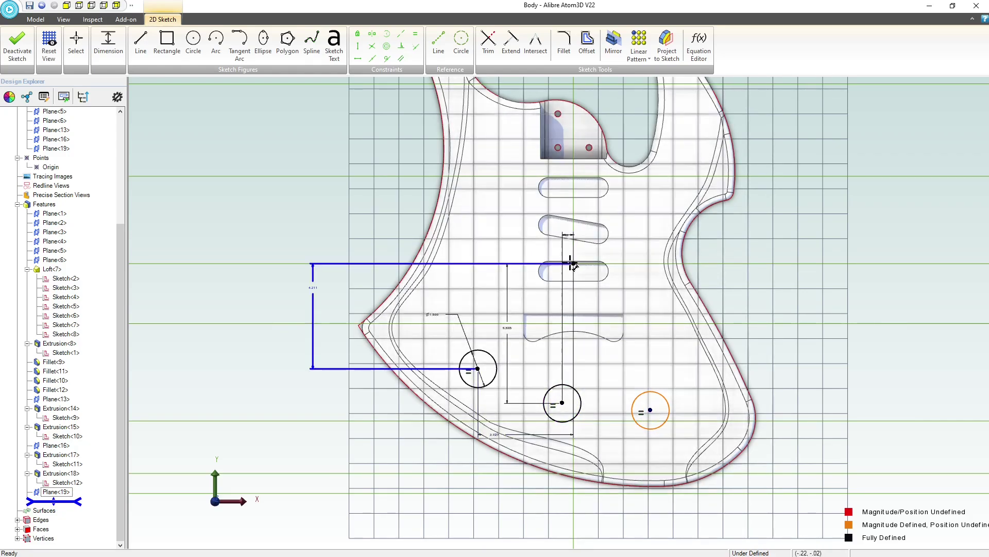
pyautogui.click(573, 264)
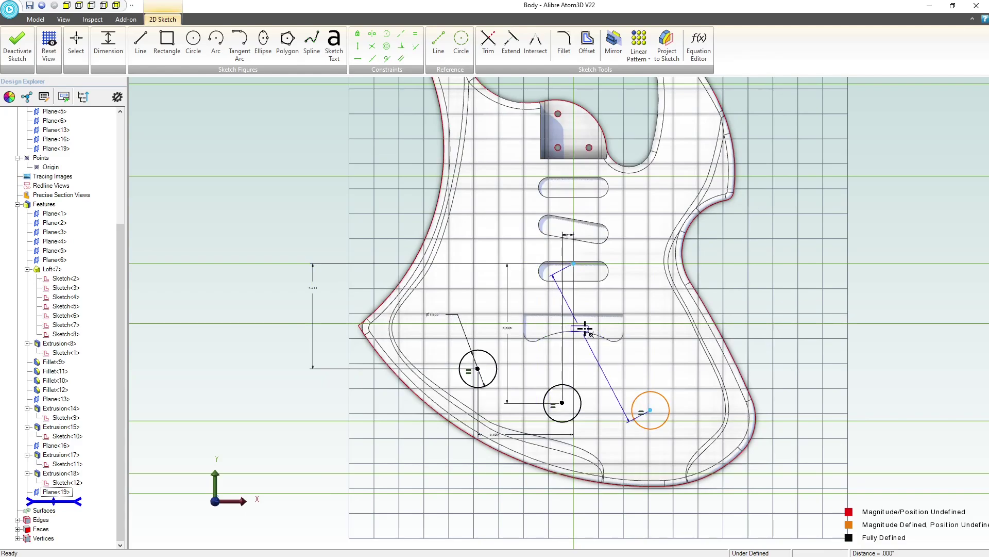
pyautogui.click(533, 322)
pyautogui.click(555, 315)
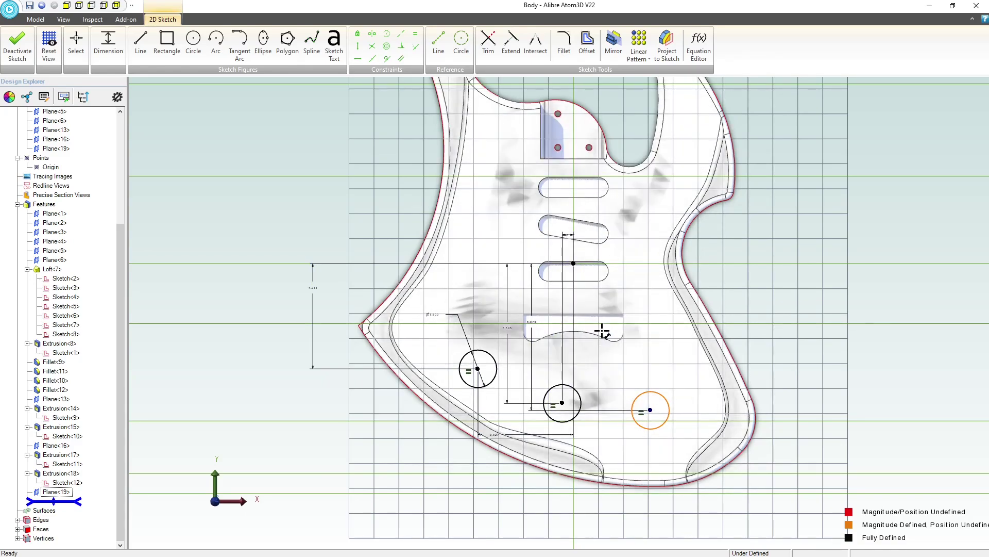
pyautogui.click(651, 410)
pyautogui.click(574, 263)
pyautogui.click(624, 230)
pyautogui.click(637, 230)
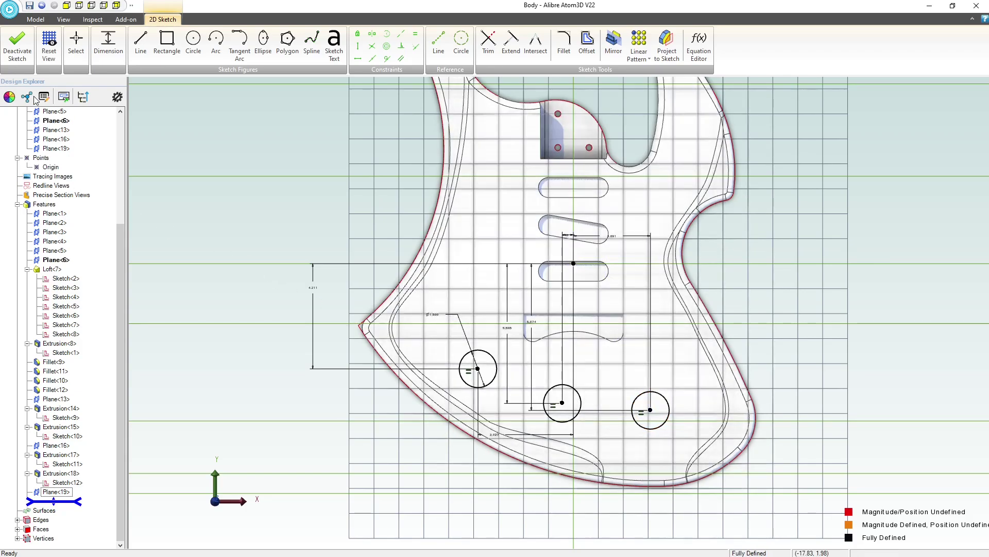
# Finish the sketch of the three circles and tilt the view onto the lower body
pyautogui.click(17, 43)
pyautogui.scroll(-2, 490, 413)
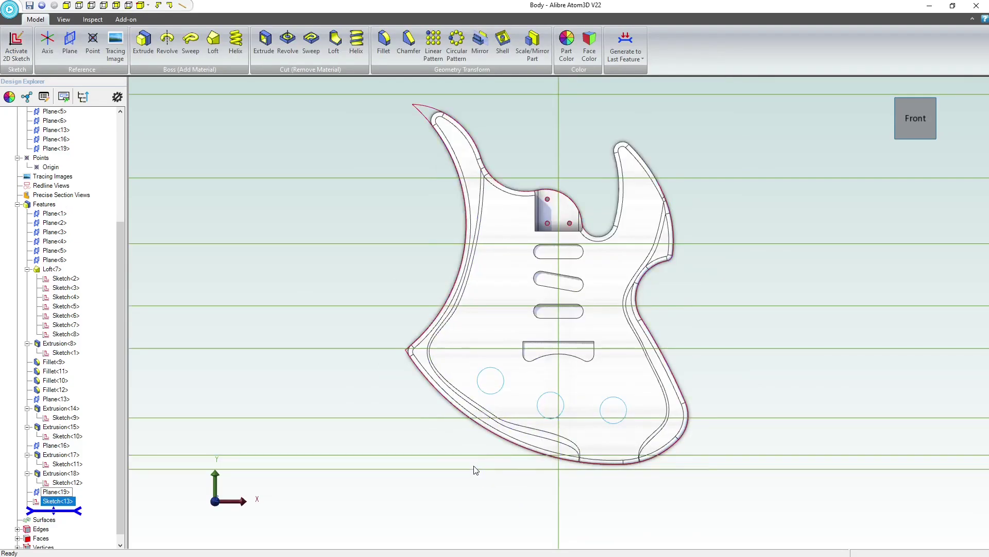
pyautogui.moveTo(442, 446); pyautogui.dragTo(457, 373, button='right')
pyautogui.scroll(2, 457, 373)
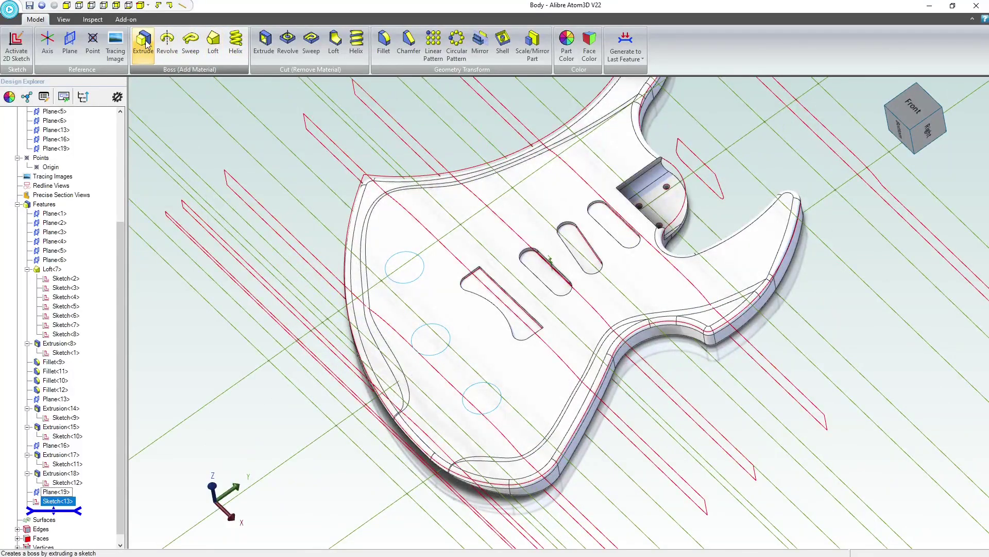
# Cut the three circles into the guitar body with an Extrude Cut, adjusting the To Depth distance to -.400 inch
pyautogui.click(265, 46)
pyautogui.scroll(5, 571, 312)
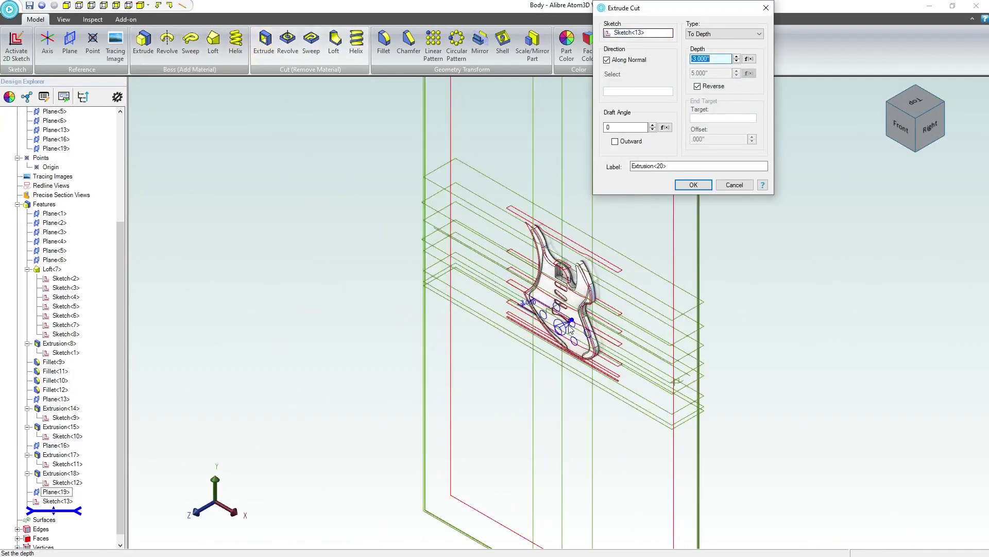
pyautogui.moveTo(561, 324); pyautogui.dragTo(499, 266, button='middle')
pyautogui.moveTo(499, 269); pyautogui.dragTo(506, 284, button='right')
pyautogui.scroll(2, 507, 284)
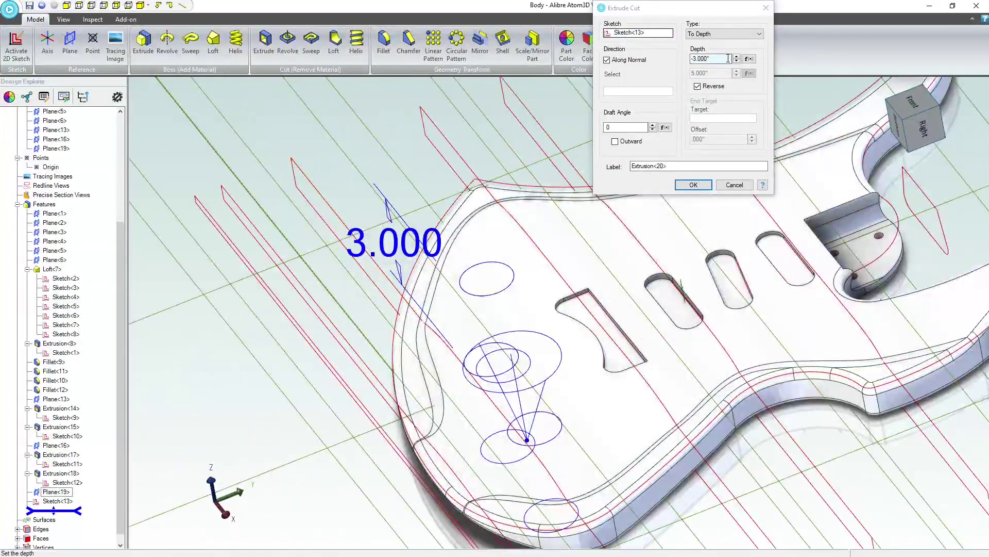
pyautogui.click(737, 61)
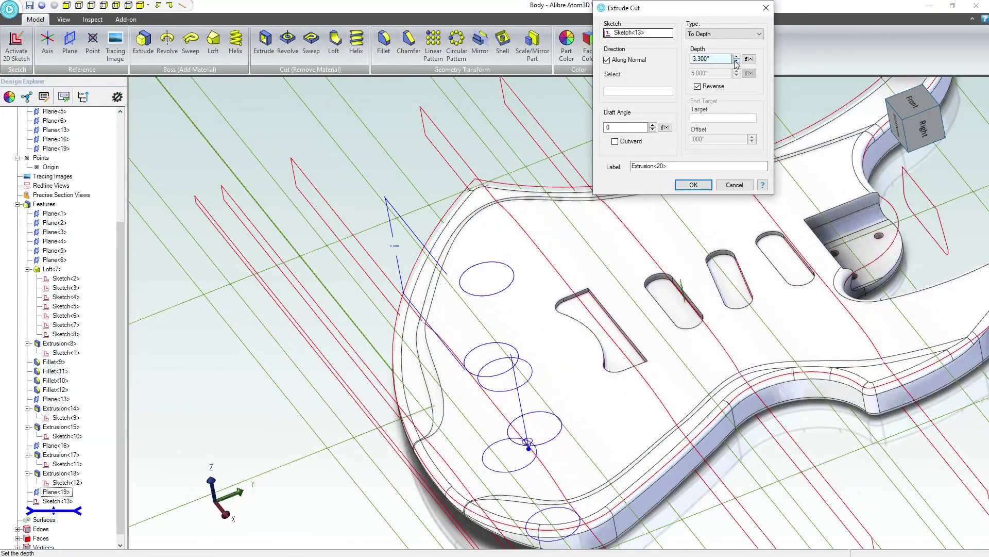
pyautogui.click(737, 61)
pyautogui.click(737, 61)
pyautogui.click(737, 62)
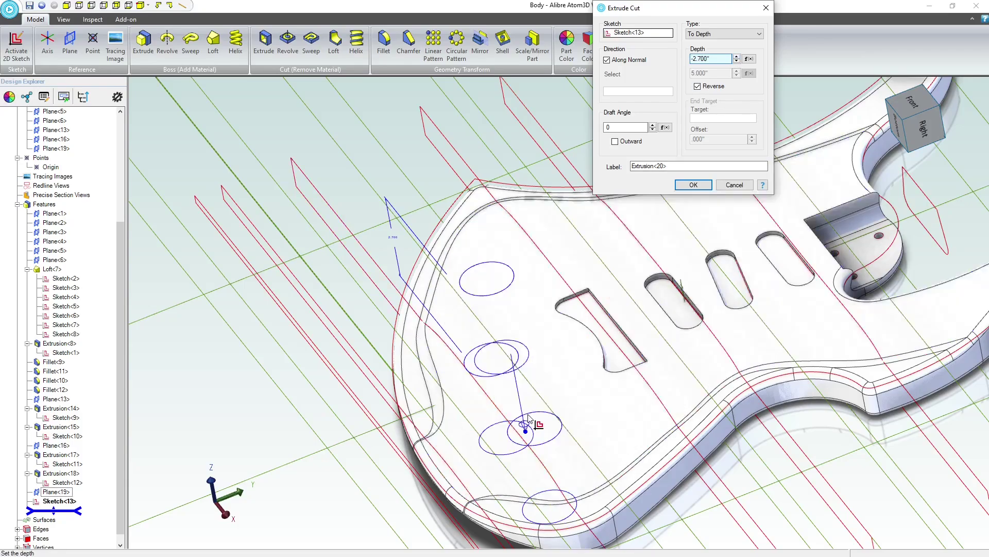
pyautogui.moveTo(525, 430); pyautogui.dragTo(523, 368)
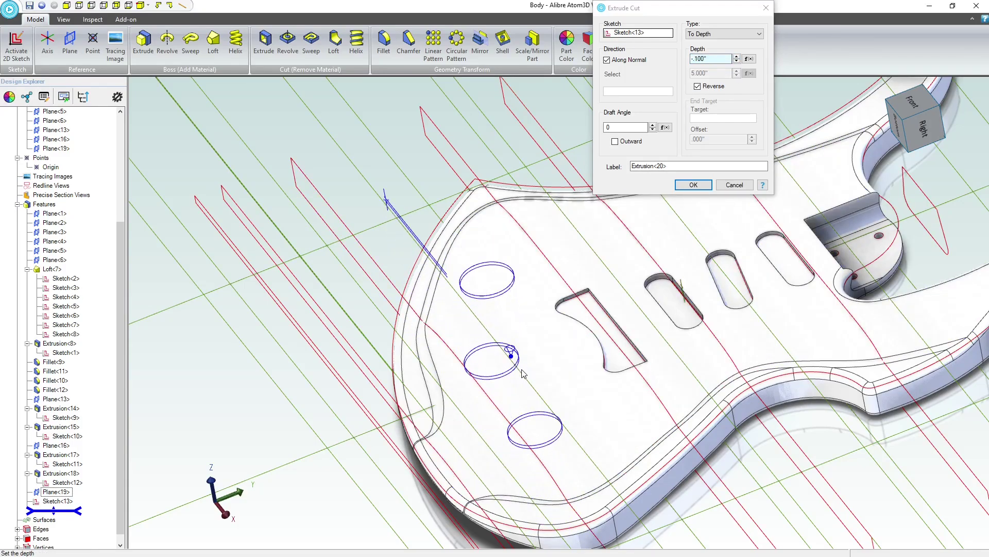
pyautogui.moveTo(522, 371); pyautogui.dragTo(524, 384)
pyautogui.click(693, 185)
pyautogui.moveTo(530, 399)
pyautogui.mouseDown(button='middle')
pyautogui.moveTo(504, 410)
pyautogui.moveTo(528, 381)
pyautogui.mouseUp(button='middle')
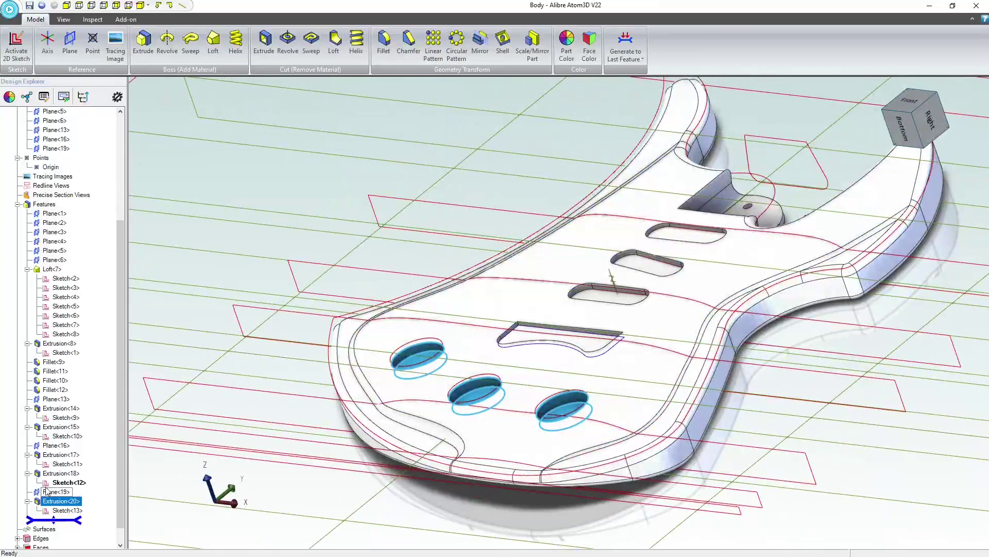
# Edit the three-circle extrude cut and set its depth to -.1 inch
pyautogui.rightClick(59, 501)
pyautogui.click(83, 487)
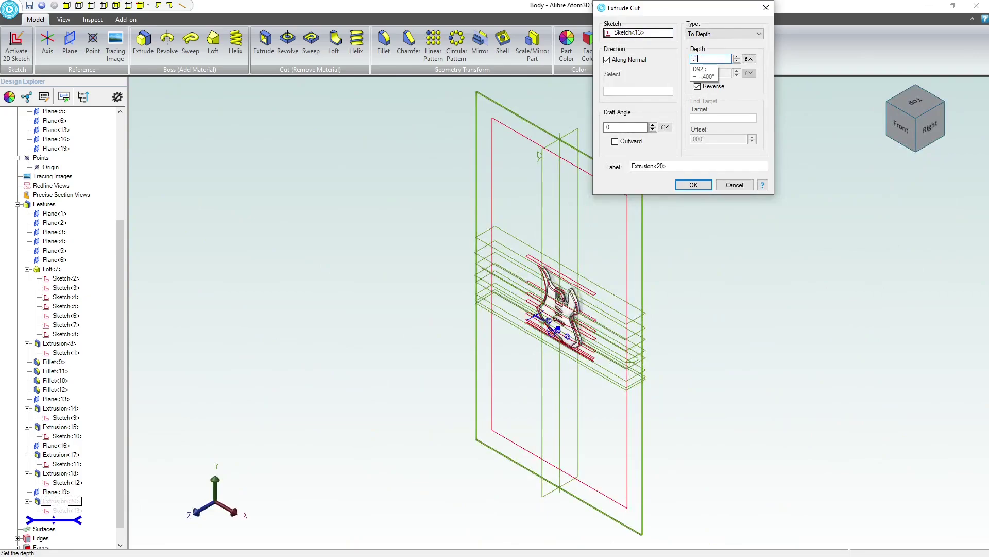
pyautogui.click(694, 184)
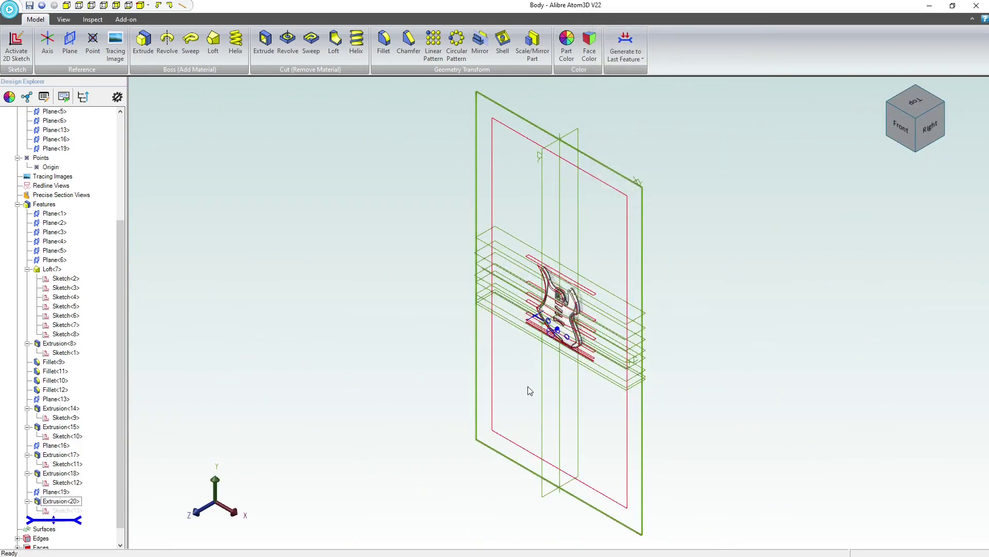
# Examine from several angles how far the three circular cuts reach into the curved top of the body
pyautogui.scroll(6, 551, 345)
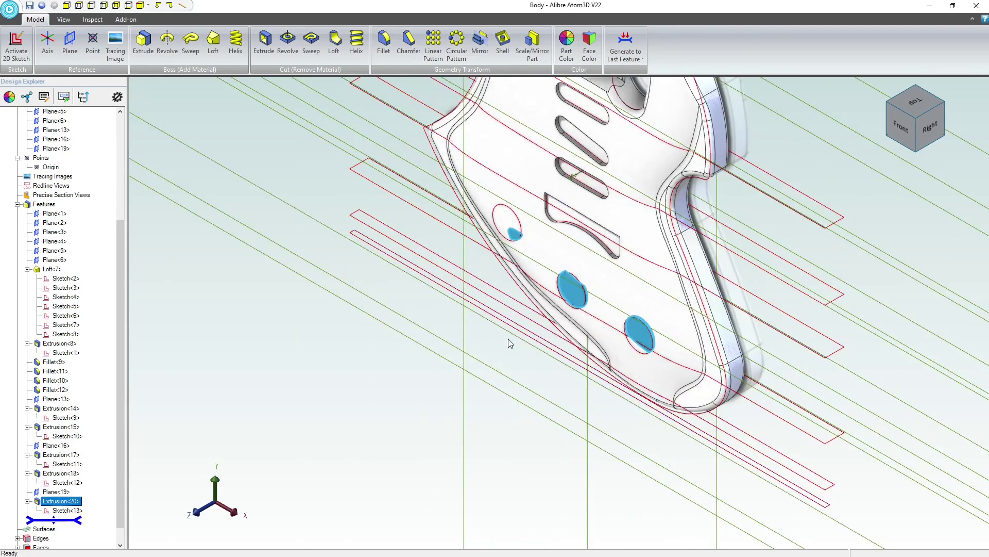
pyautogui.click(509, 339)
pyautogui.moveTo(509, 339)
pyautogui.mouseDown(button='middle')
pyautogui.moveTo(537, 345)
pyautogui.moveTo(555, 309)
pyautogui.moveTo(560, 320)
pyautogui.mouseUp(button='middle')
pyautogui.scroll(2, 626, 278)
pyautogui.scroll(3, 642, 238)
pyautogui.click(758, 244)
pyautogui.scroll(-4, 558, 258)
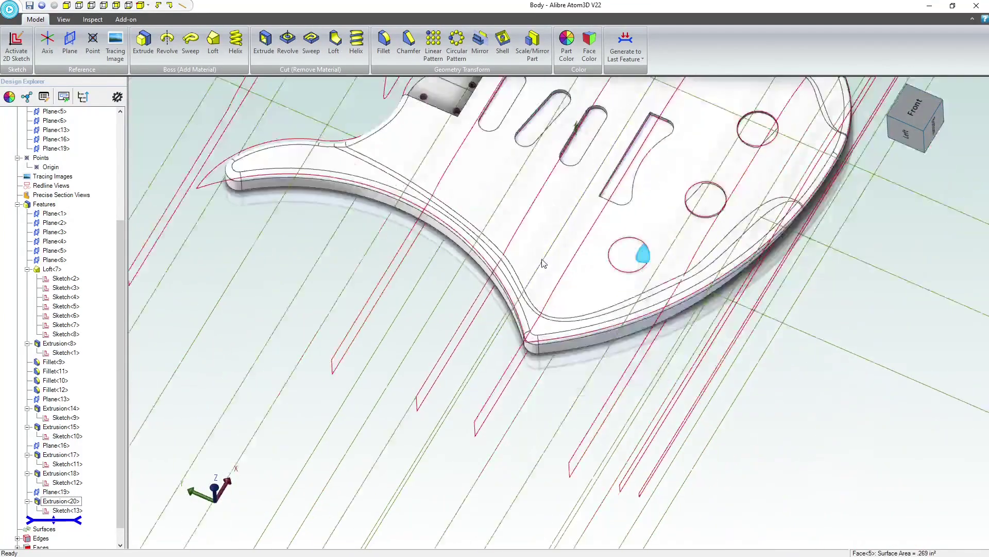
pyautogui.scroll(4, 727, 214)
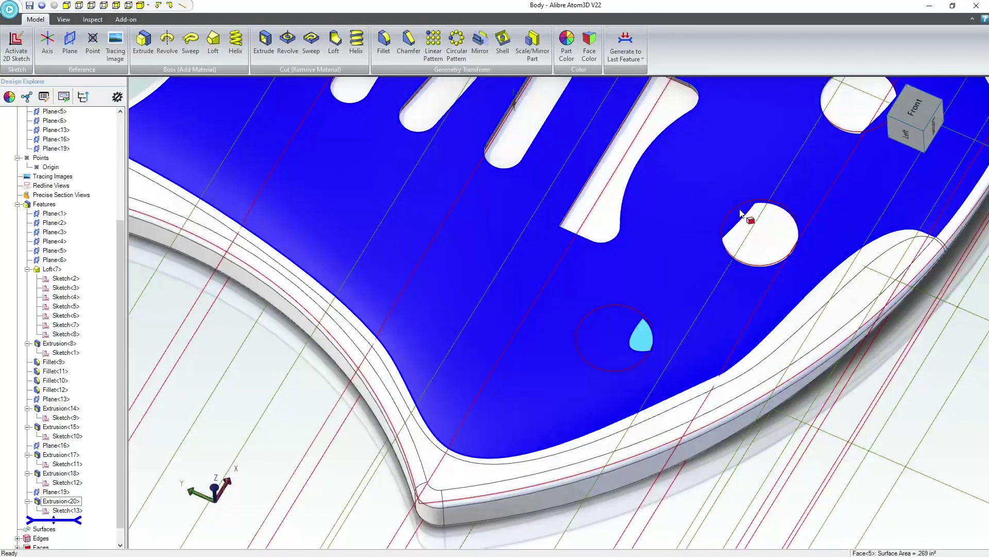
pyautogui.scroll(-5, 677, 309)
pyautogui.scroll(3, 721, 360)
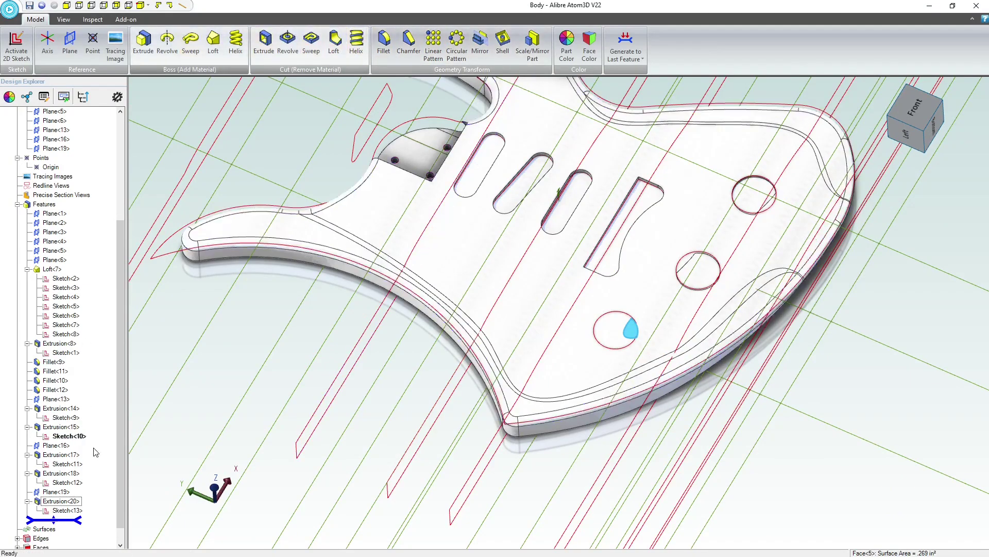
# Edit the three-circle extrude cut again, enter a new negative depth, and check the circular recesses
pyautogui.rightClick(61, 500)
pyautogui.click(77, 486)
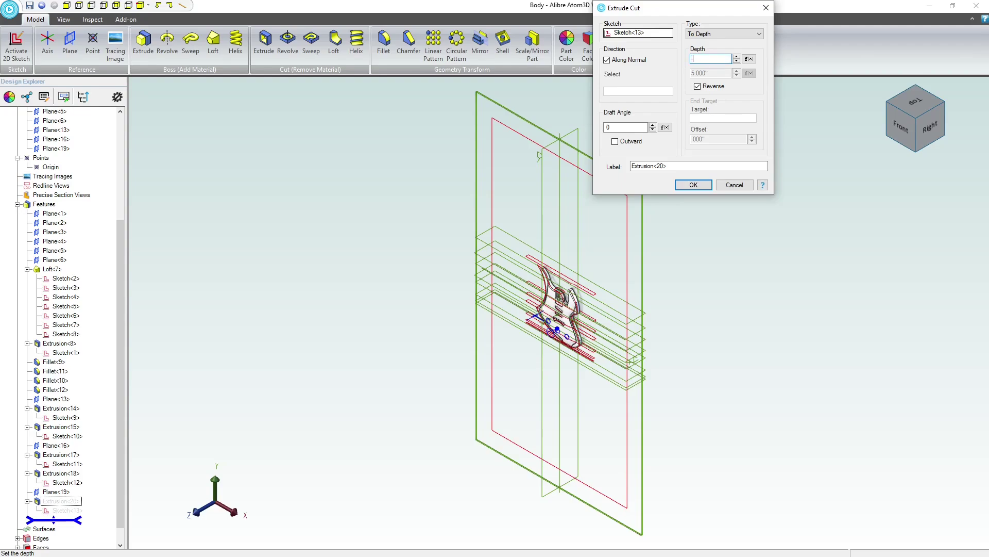
pyautogui.press('Return')
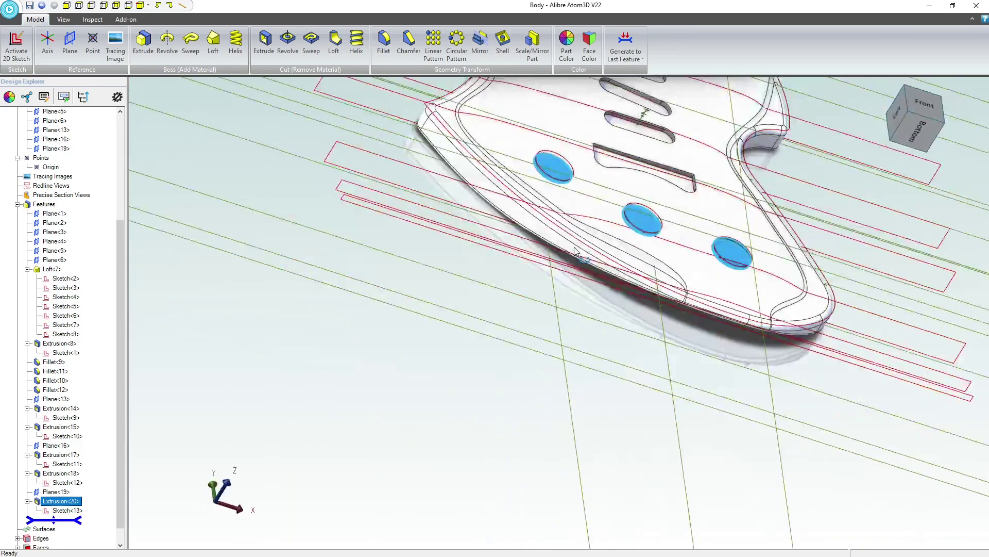
pyautogui.moveTo(574, 247)
pyautogui.mouseDown(button='middle')
pyautogui.moveTo(534, 257)
pyautogui.moveTo(568, 260)
pyautogui.mouseUp(button='middle')
pyautogui.click(403, 261)
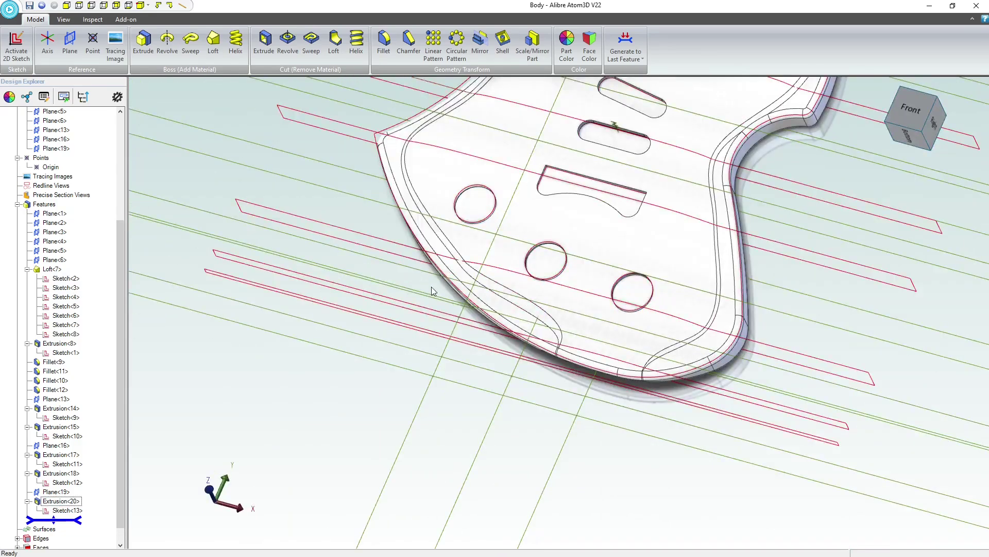
pyautogui.scroll(5, 460, 194)
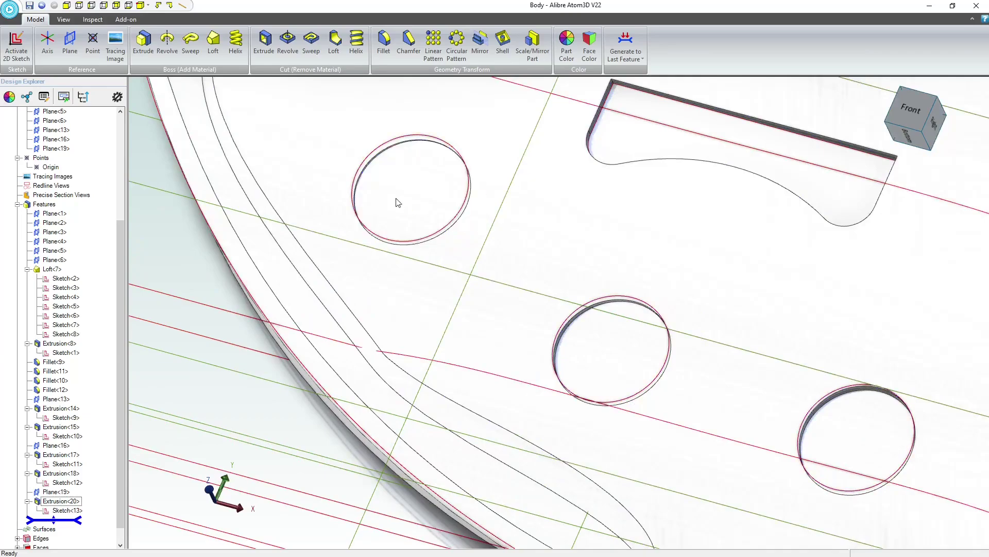
pyautogui.scroll(-5, 394, 199)
pyautogui.moveTo(557, 330); pyautogui.dragTo(698, 327, button='right')
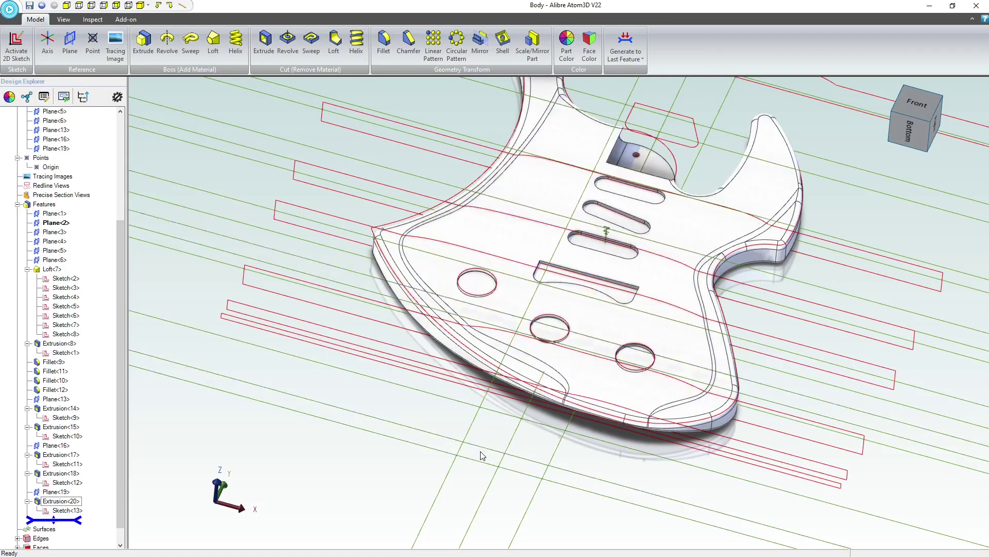
# Insert a reference plane offset 2.900 inch from the YZ-Plane, on the non-reversed side through the third control recess
pyautogui.click(622, 311)
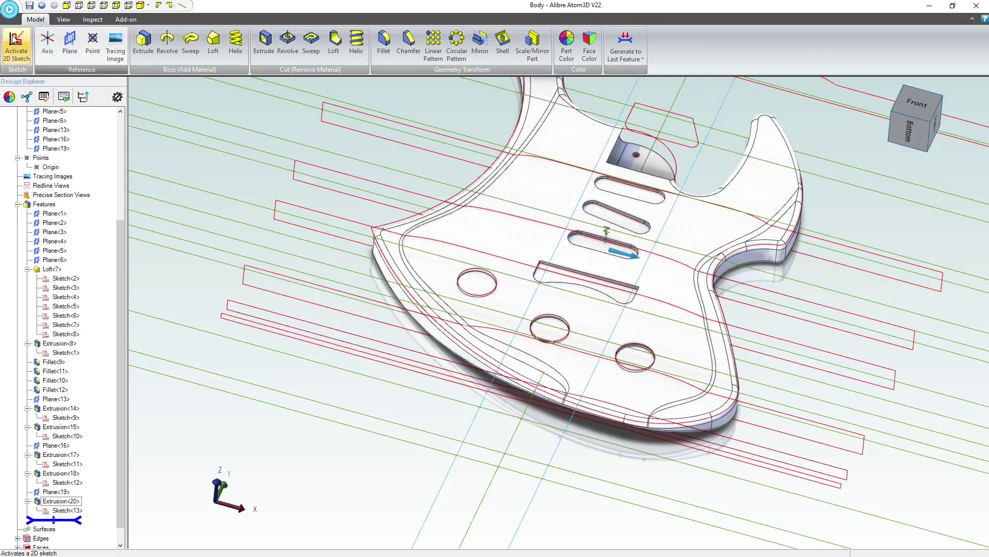
pyautogui.click(70, 41)
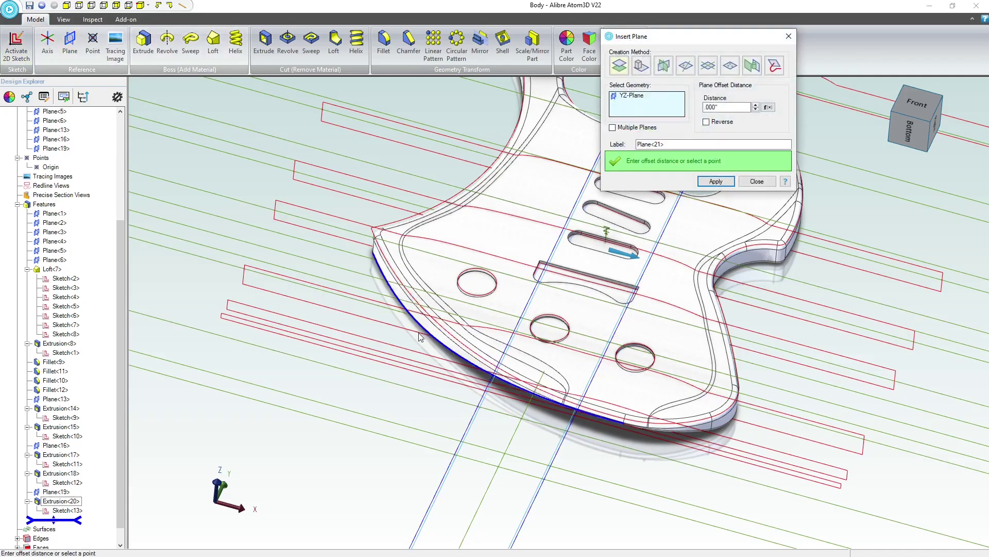
pyautogui.scroll(-5, 388, 347)
pyautogui.scroll(-2, 406, 327)
pyautogui.moveTo(406, 327); pyautogui.dragTo(379, 338, button='middle')
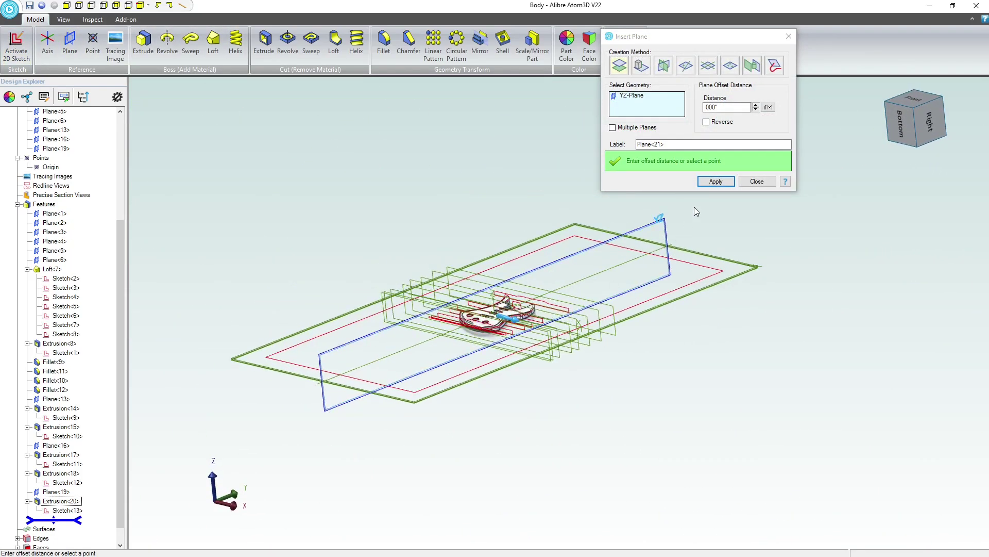
pyautogui.scroll(5, 687, 208)
pyautogui.scroll(3, 687, 208)
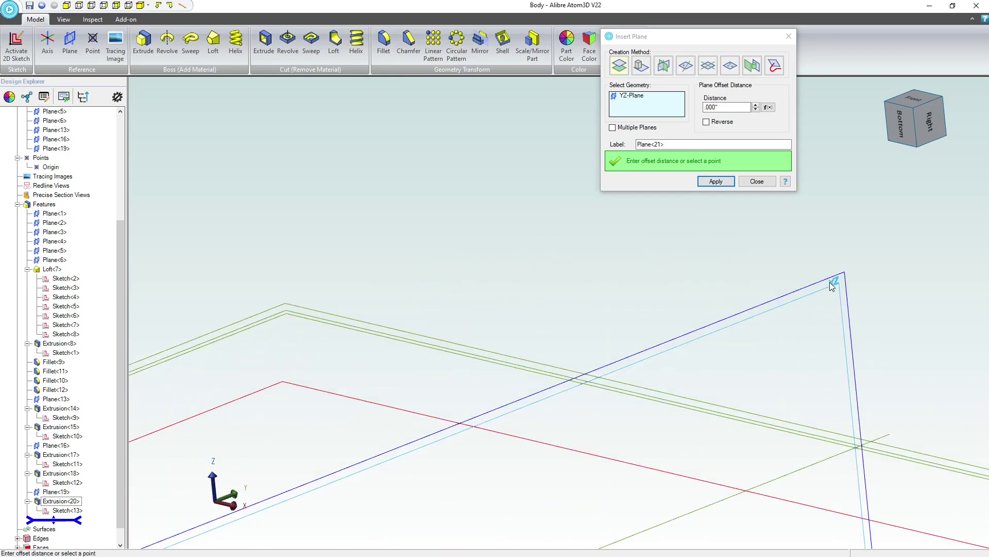
pyautogui.scroll(-8, 832, 287)
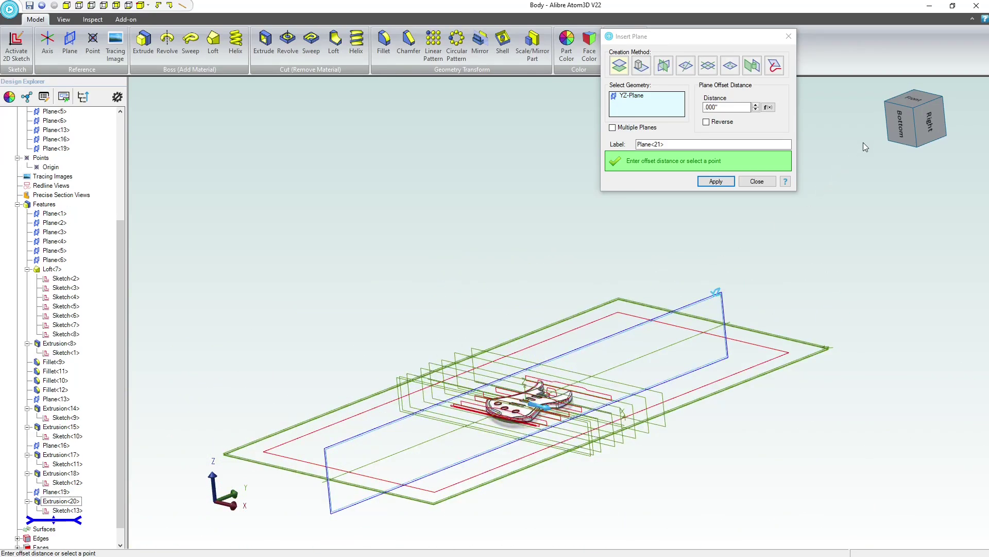
pyautogui.click(916, 105)
pyautogui.scroll(4, 564, 289)
pyautogui.scroll(3, 560, 293)
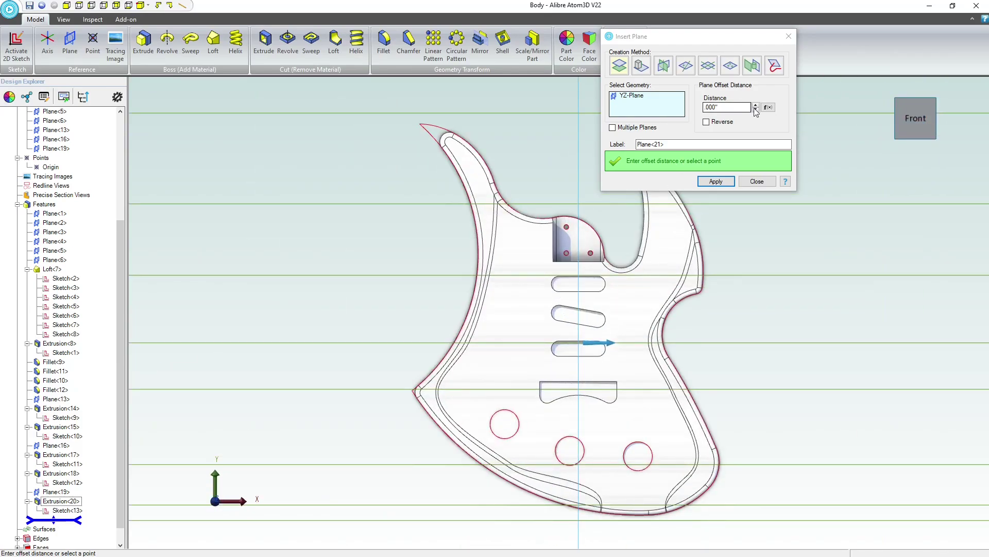
pyautogui.click(756, 110)
pyautogui.click(756, 109)
pyautogui.click(756, 109)
pyautogui.click(756, 109)
pyautogui.click(756, 110)
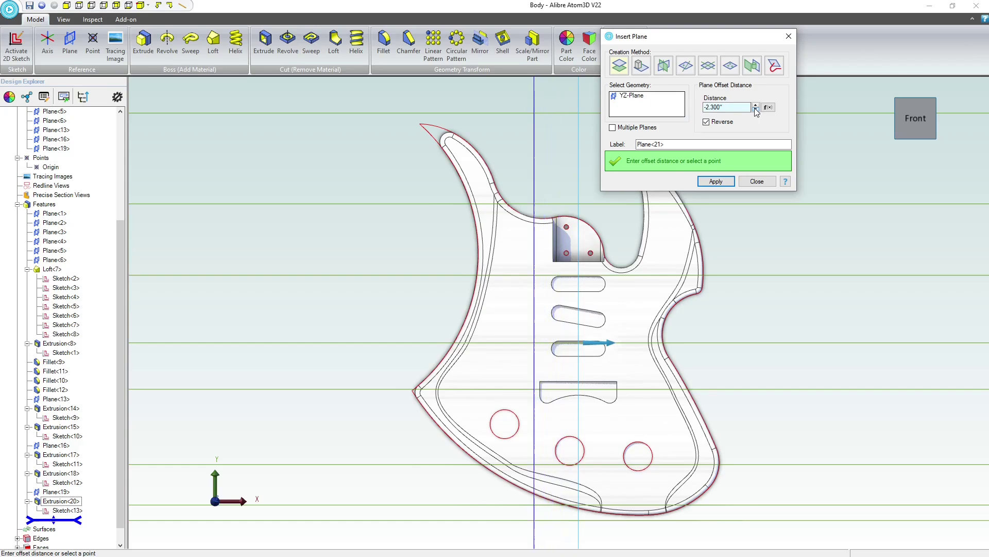
pyautogui.click(706, 123)
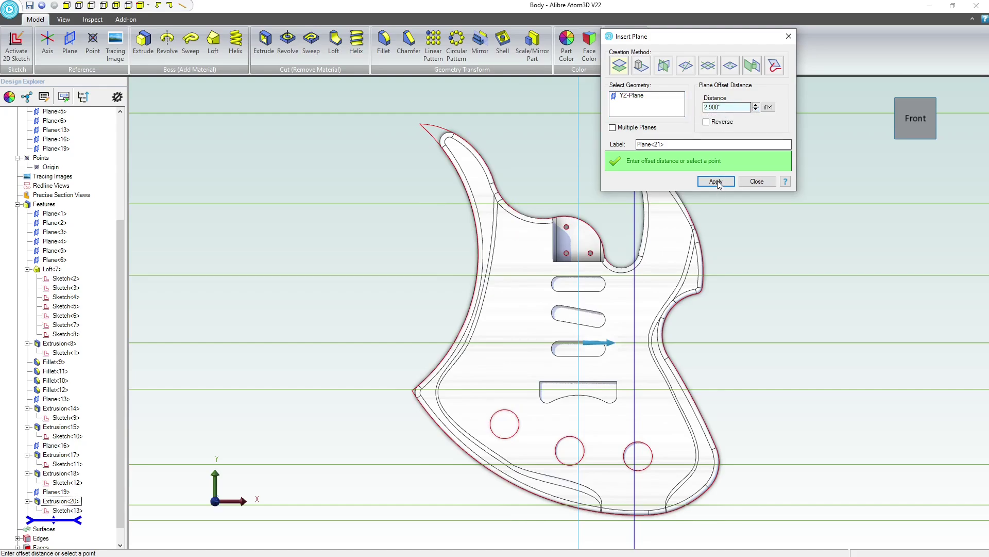
pyautogui.press('Return')
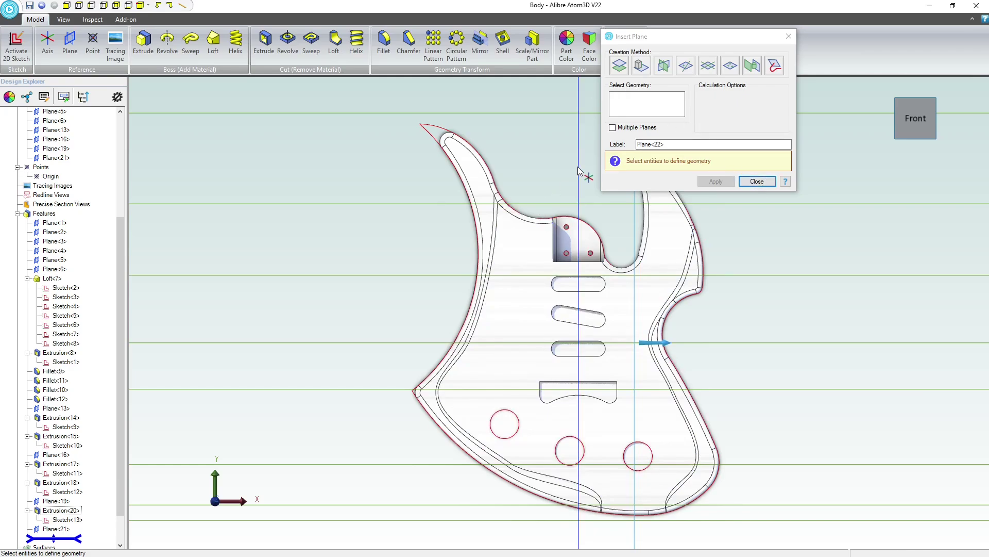
# Insert a second reference plane offset 6.000 inch from the YZ-Plane, near the outer edge of the guitar body
pyautogui.scroll(-8, 505, 212)
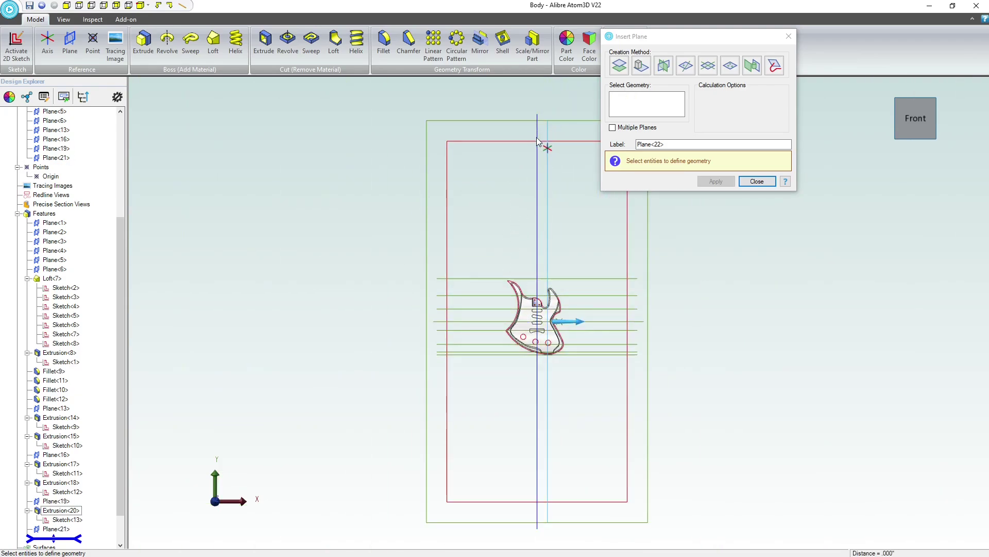
pyautogui.scroll(8, 545, 322)
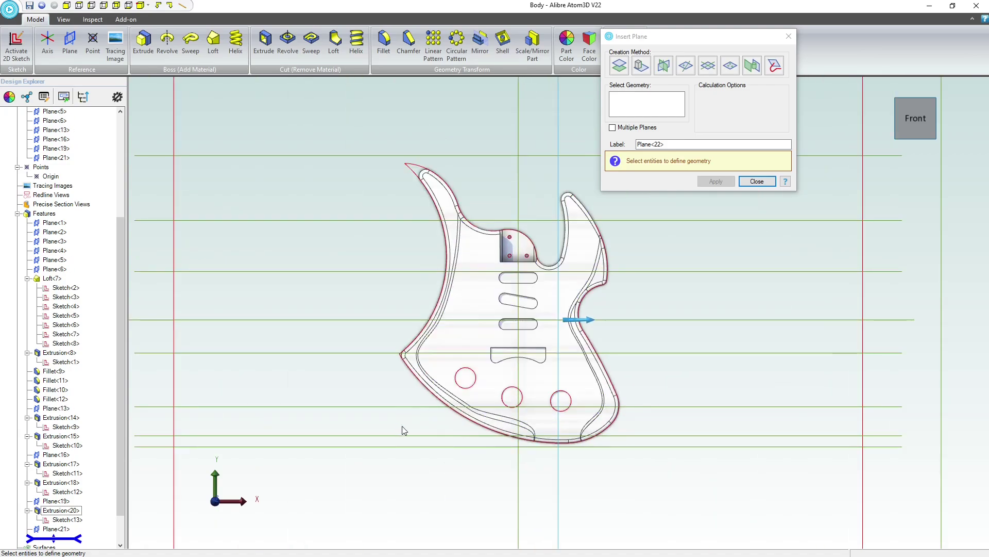
pyautogui.moveTo(403, 426); pyautogui.dragTo(416, 401, button='middle')
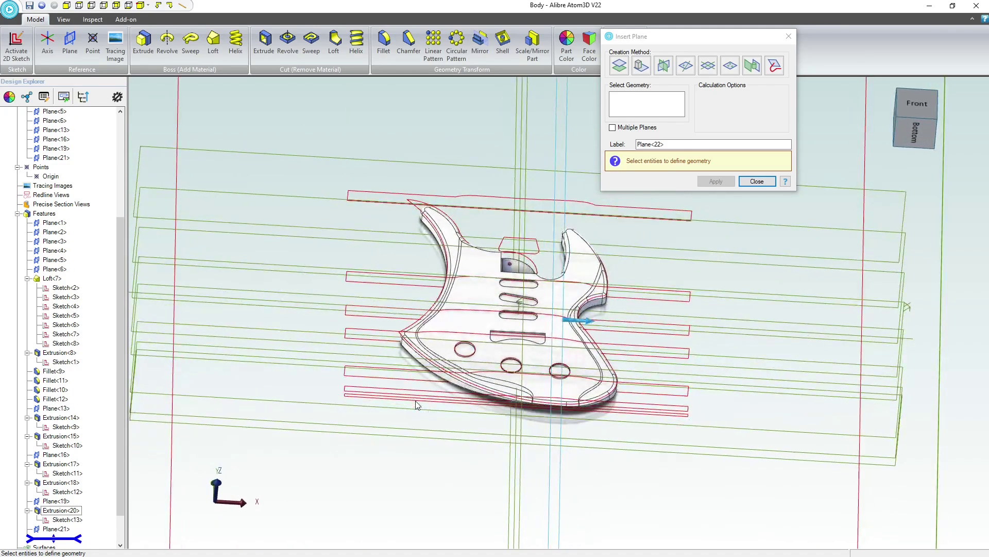
pyautogui.click(527, 175)
pyautogui.moveTo(535, 342); pyautogui.dragTo(520, 356, button='middle')
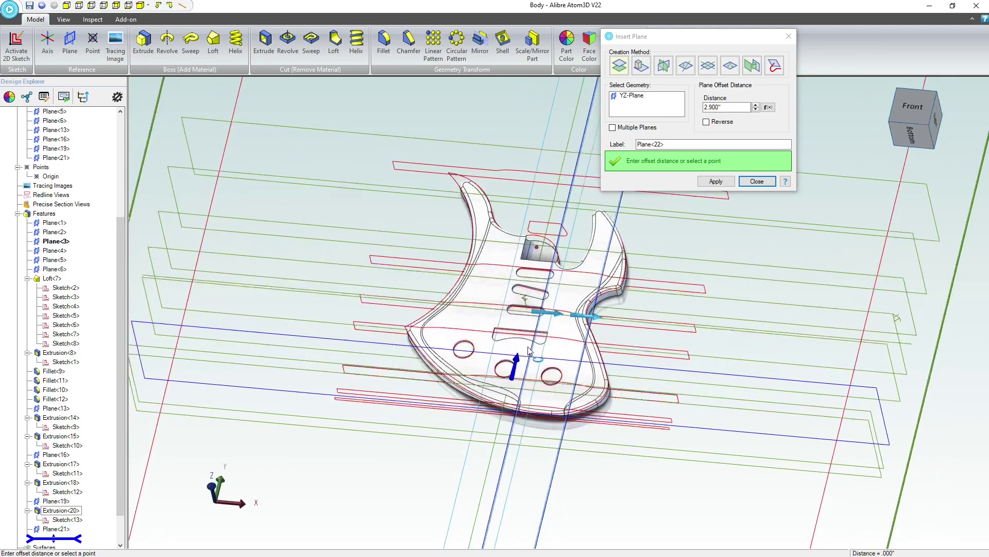
pyautogui.click(756, 104)
pyautogui.click(756, 104)
pyautogui.click(756, 104)
pyautogui.click(755, 105)
pyautogui.click(755, 104)
pyautogui.click(756, 105)
pyautogui.click(756, 105)
pyautogui.click(756, 104)
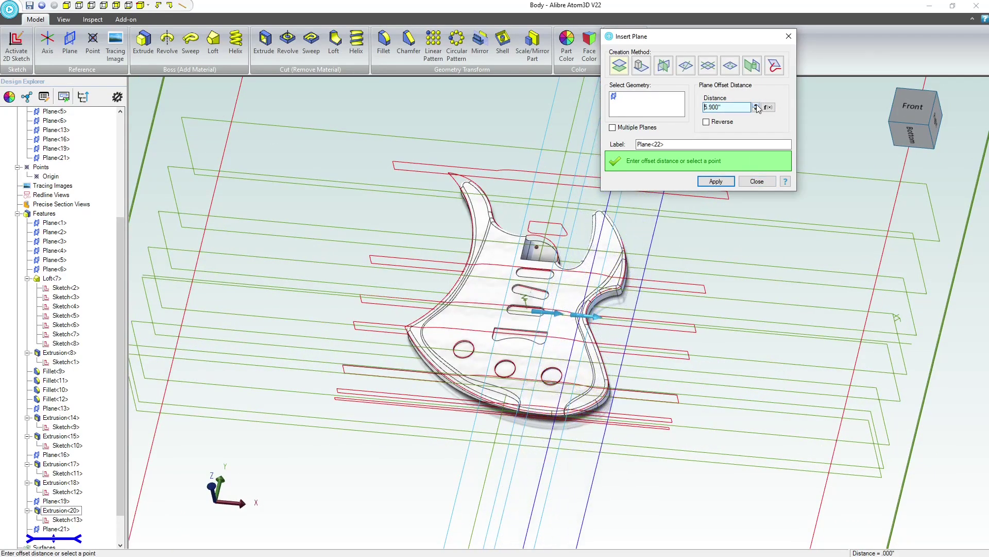
pyautogui.click(923, 142)
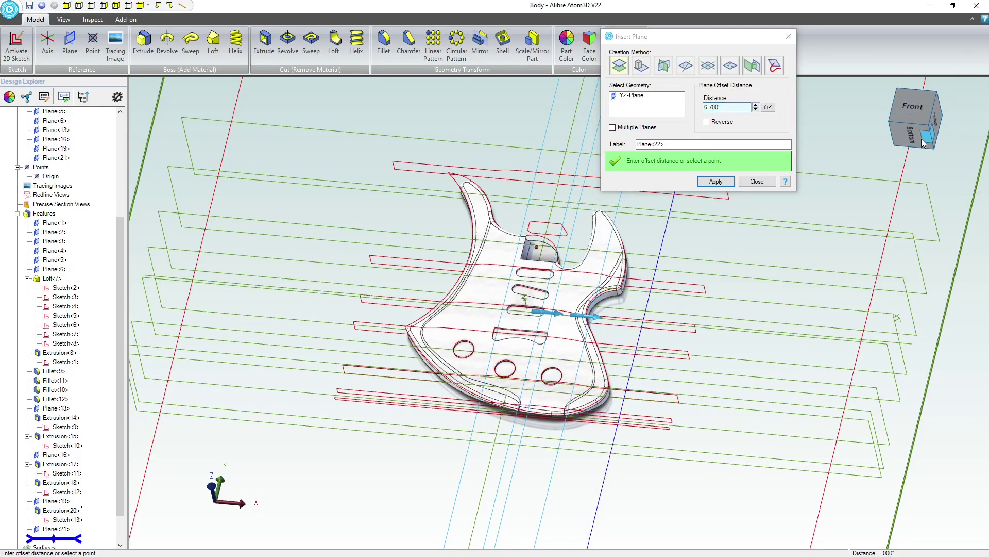
pyautogui.click(909, 110)
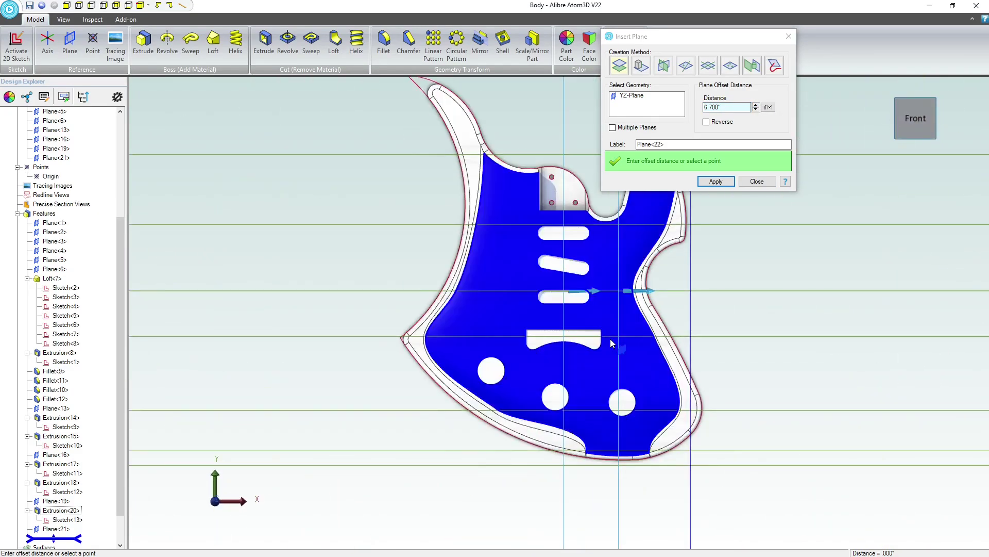
pyautogui.click(756, 110)
pyautogui.click(756, 110)
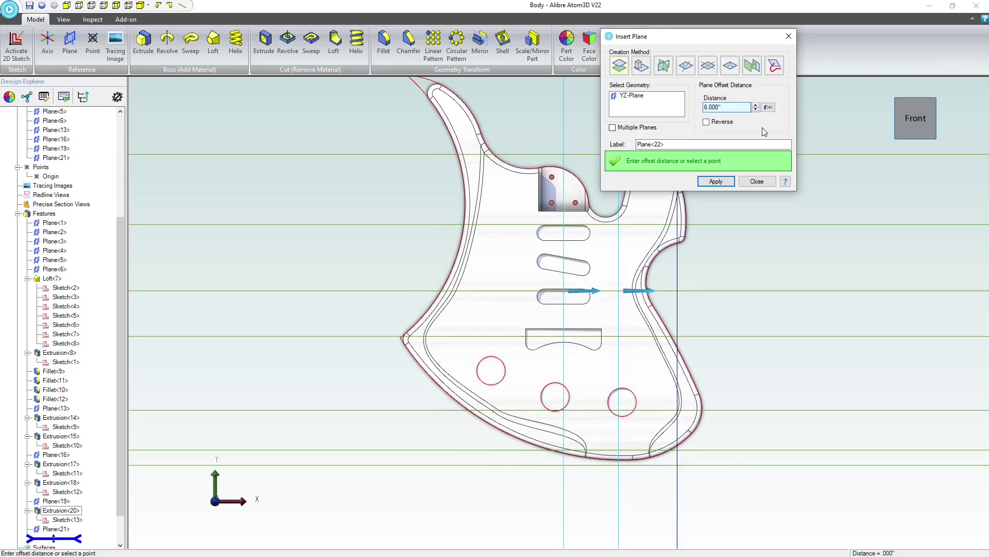
pyautogui.click(716, 181)
pyautogui.moveTo(596, 453); pyautogui.dragTo(571, 246, button='middle')
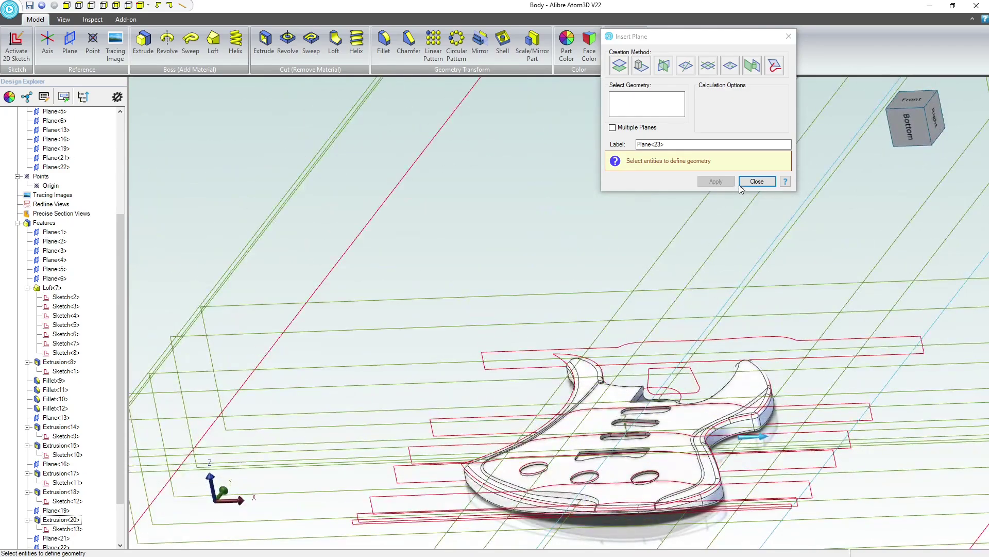
pyautogui.click(756, 182)
# Start a 2D sketch on the 2.900 inch offset plane and draw a circle beside the bridge cavity
pyautogui.moveTo(722, 355); pyautogui.dragTo(725, 318, button='middle')
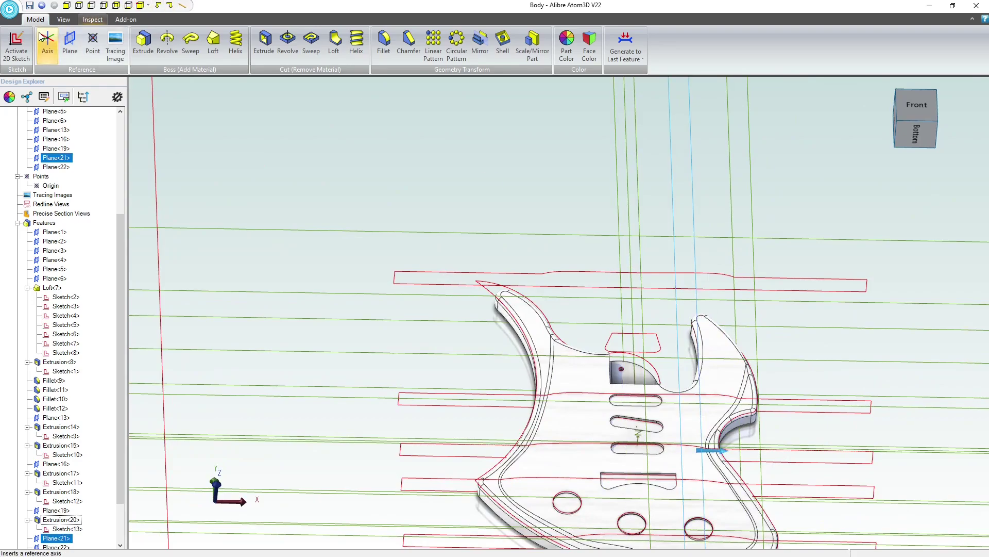
pyautogui.click(16, 44)
pyautogui.scroll(12, 562, 309)
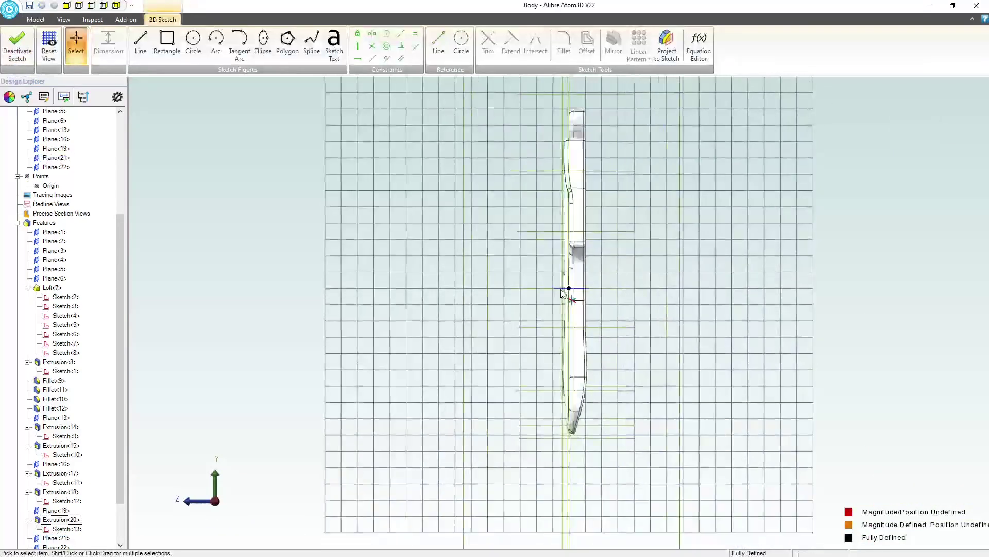
pyautogui.moveTo(559, 289); pyautogui.dragTo(571, 293, button='middle')
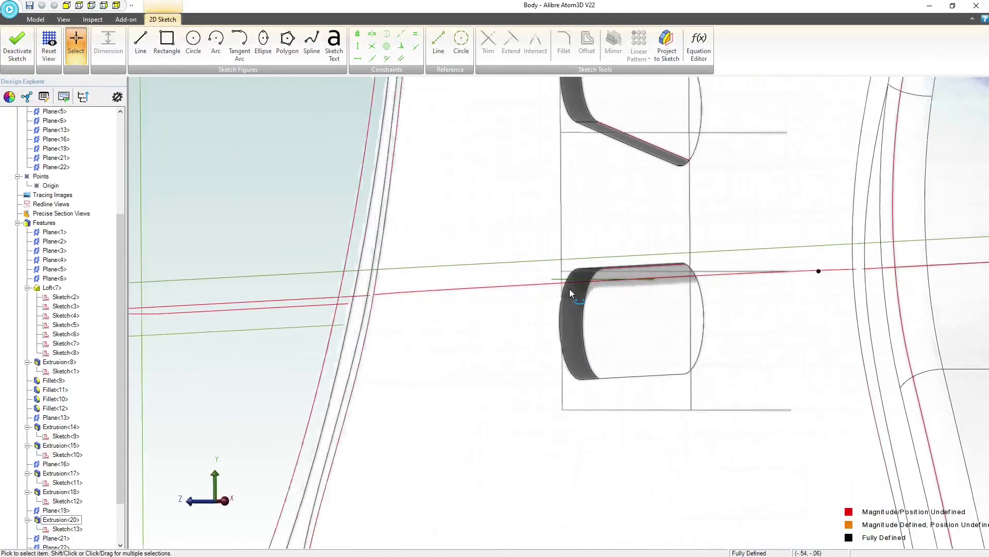
pyautogui.scroll(-5, 435, 342)
pyautogui.moveTo(602, 358)
pyautogui.mouseDown(button='middle')
pyautogui.moveTo(609, 325)
pyautogui.moveTo(640, 330)
pyautogui.moveTo(638, 309)
pyautogui.moveTo(641, 345)
pyautogui.moveTo(613, 335)
pyautogui.moveTo(601, 342)
pyautogui.moveTo(608, 347)
pyautogui.mouseUp(button='middle')
pyautogui.click(191, 42)
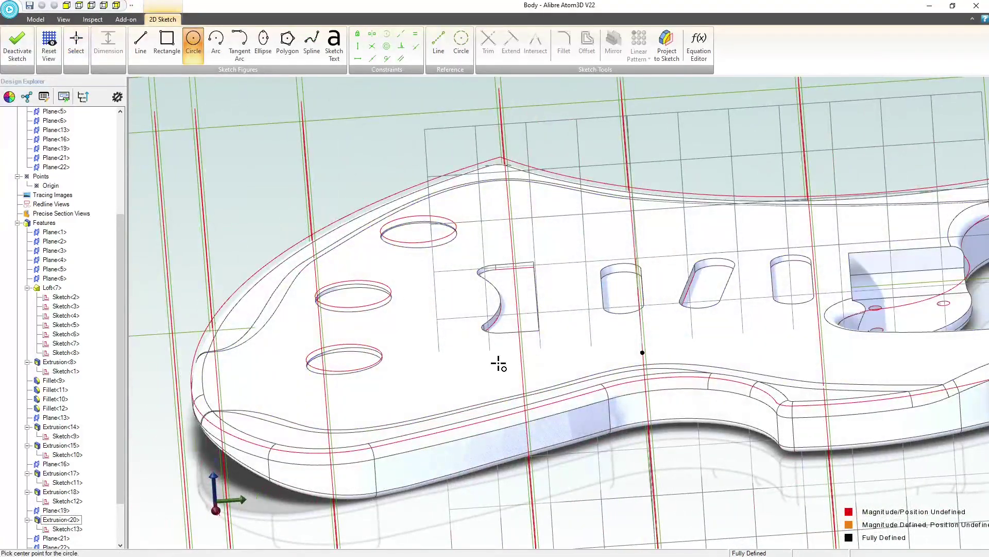
pyautogui.click(511, 362)
pyautogui.click(538, 361)
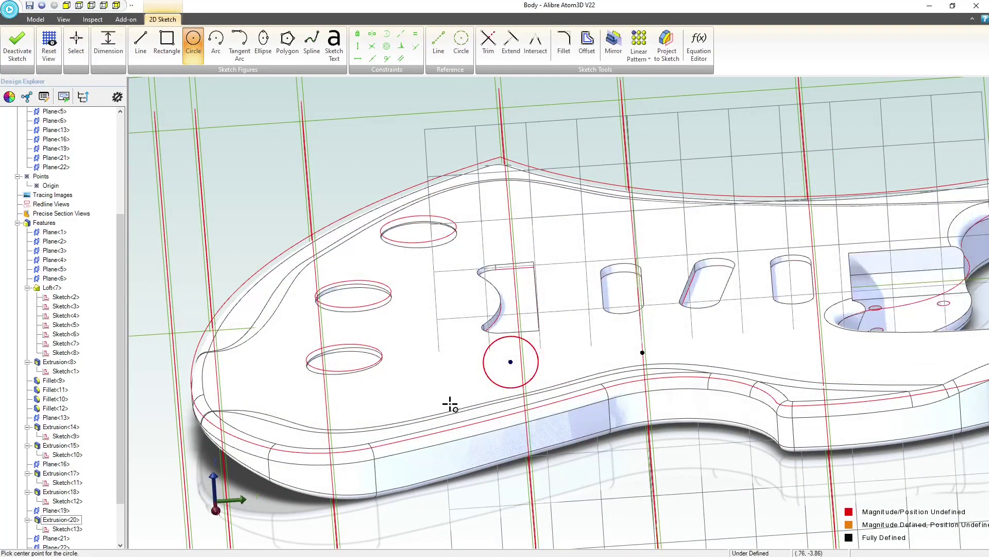
# Enlarge the sketched circle and move its center to just above the top face of the body
pyautogui.scroll(-5, 749, 171)
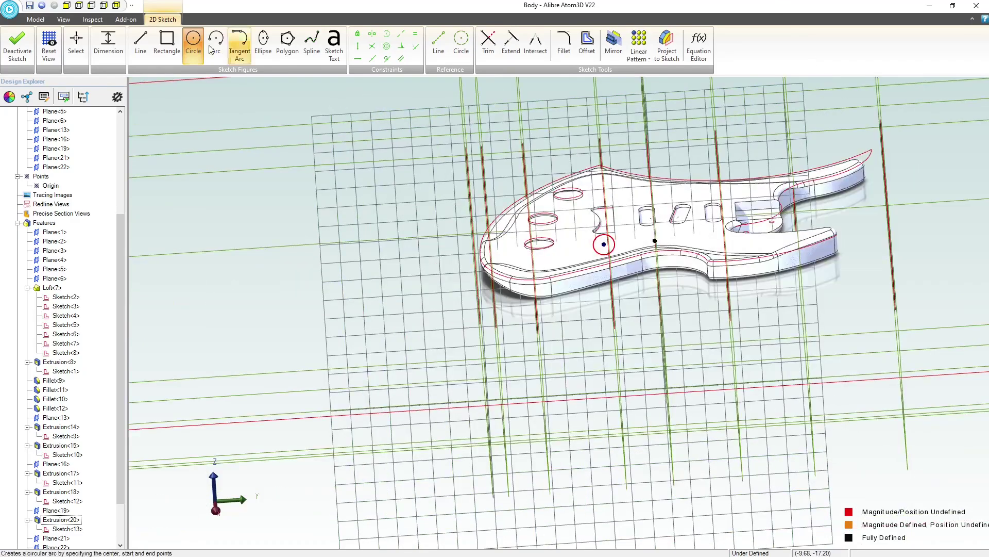
pyautogui.click(48, 42)
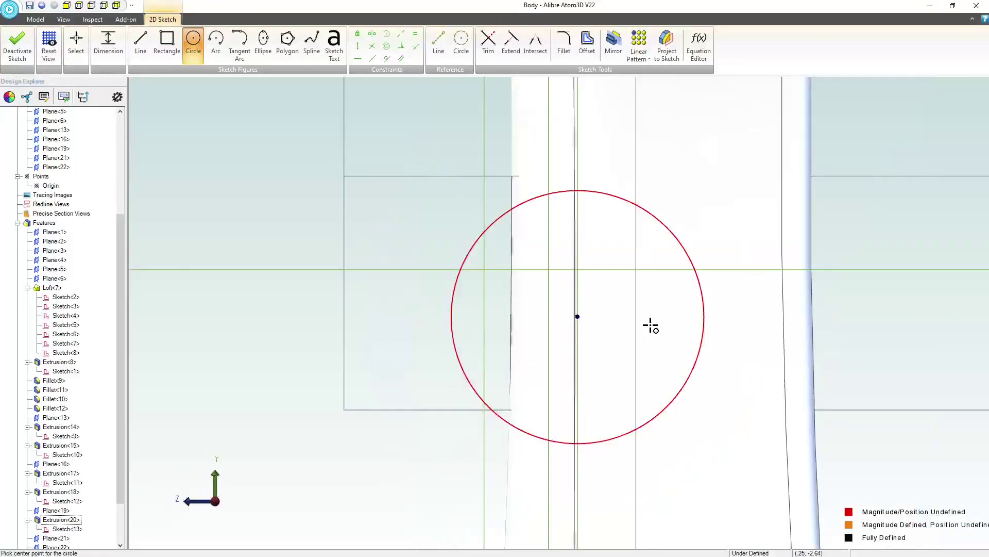
pyautogui.scroll(-5, 650, 324)
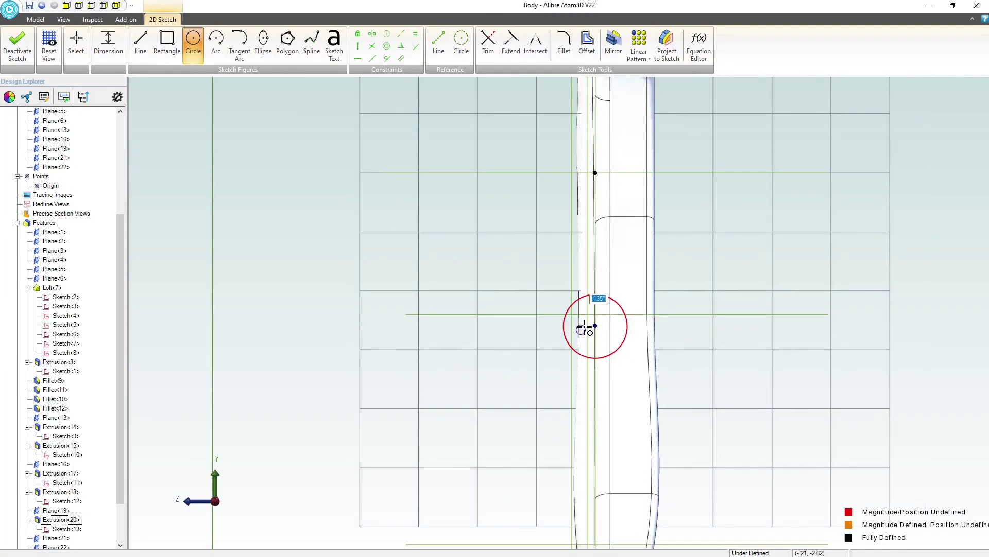
pyautogui.press('Escape')
pyautogui.moveTo(561, 316); pyautogui.dragTo(572, 323)
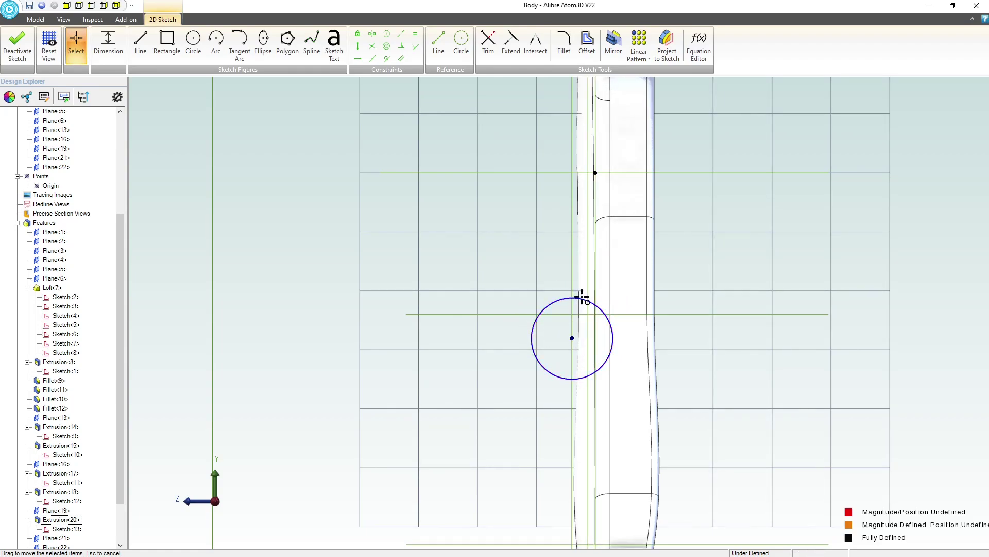
pyautogui.moveTo(485, 342); pyautogui.dragTo(500, 345, button='middle')
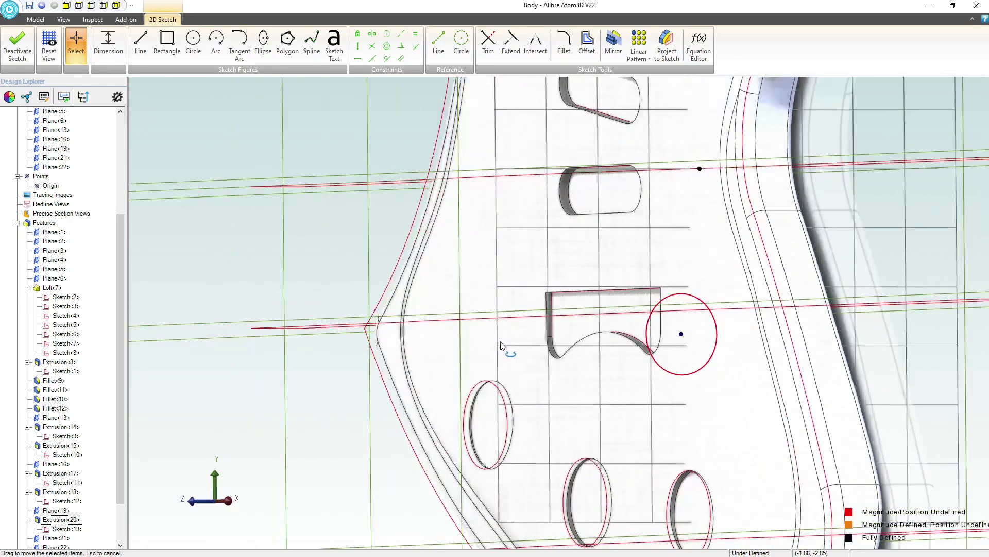
pyautogui.moveTo(503, 344); pyautogui.dragTo(501, 341, button='right')
# Dimension the circle center 2.85 inch from the sketch origin along the length of the body
pyautogui.click(108, 45)
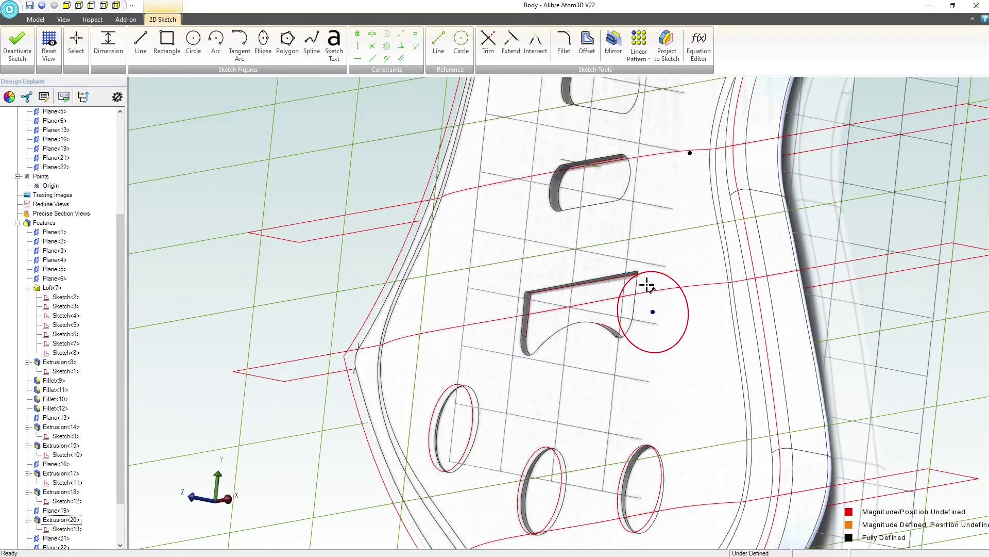
pyautogui.click(690, 153)
pyautogui.click(428, 179)
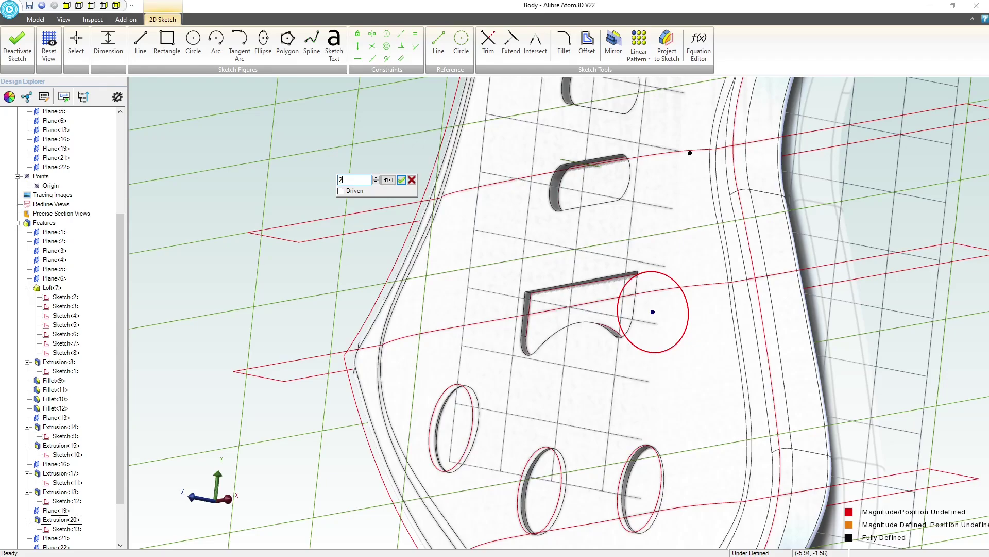
pyautogui.write('2.85')
pyautogui.press('Return')
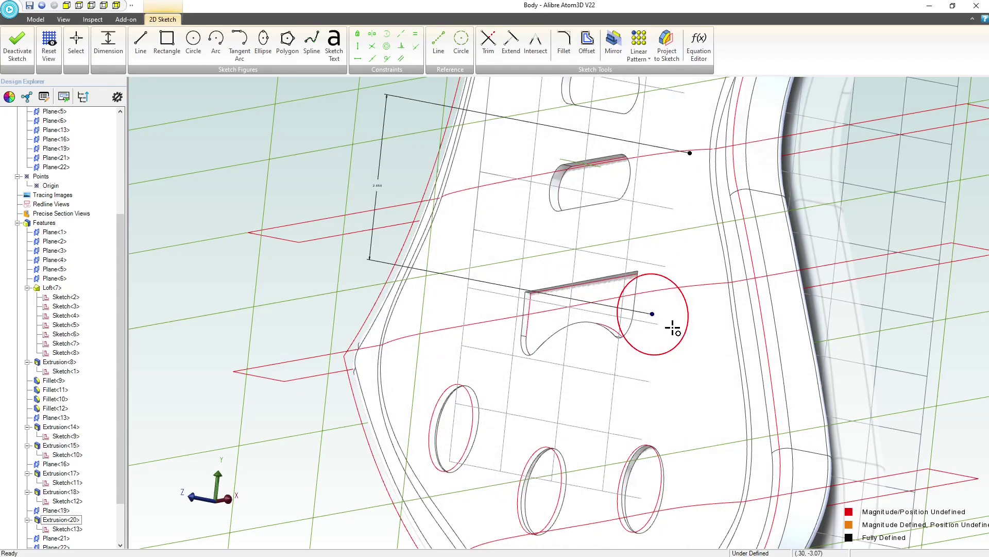
# Dimension the circle center's height offset from the sketch origin, set the circle's diameter to 1.37 inch, and finish the sketch
pyautogui.click(653, 313)
pyautogui.click(690, 153)
pyautogui.click(662, 413)
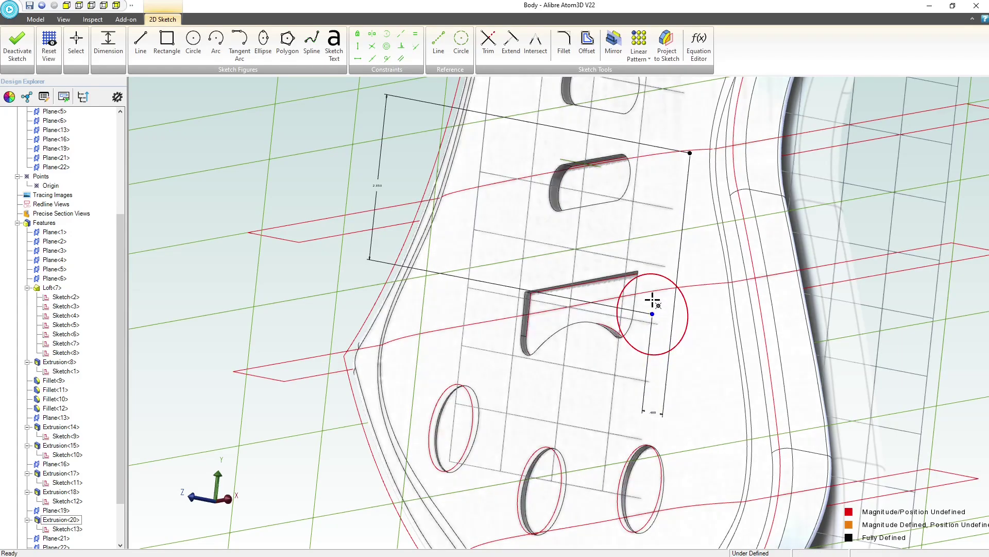
pyautogui.click(650, 278)
pyautogui.click(651, 241)
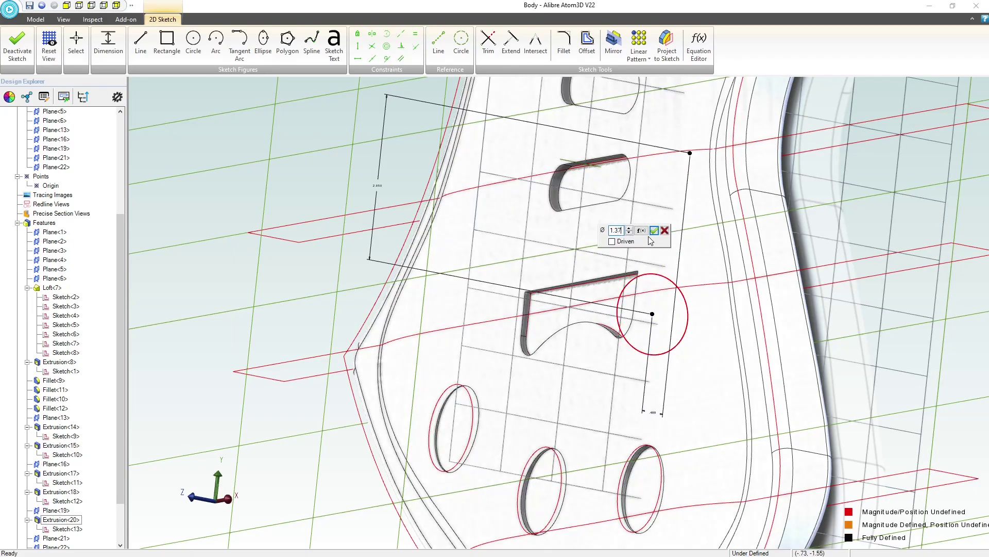
pyautogui.click(15, 42)
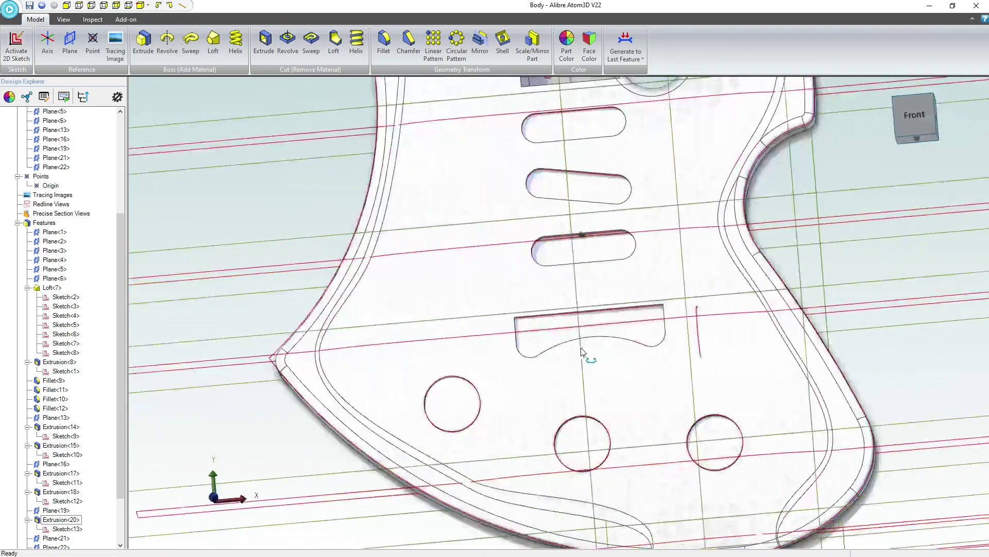
# Start a 2D sketch on the outermost offset plane and draw a circle about 2.88 inch in diameter above the body
pyautogui.moveTo(585, 352); pyautogui.dragTo(899, 208, button='middle')
pyautogui.click(830, 142)
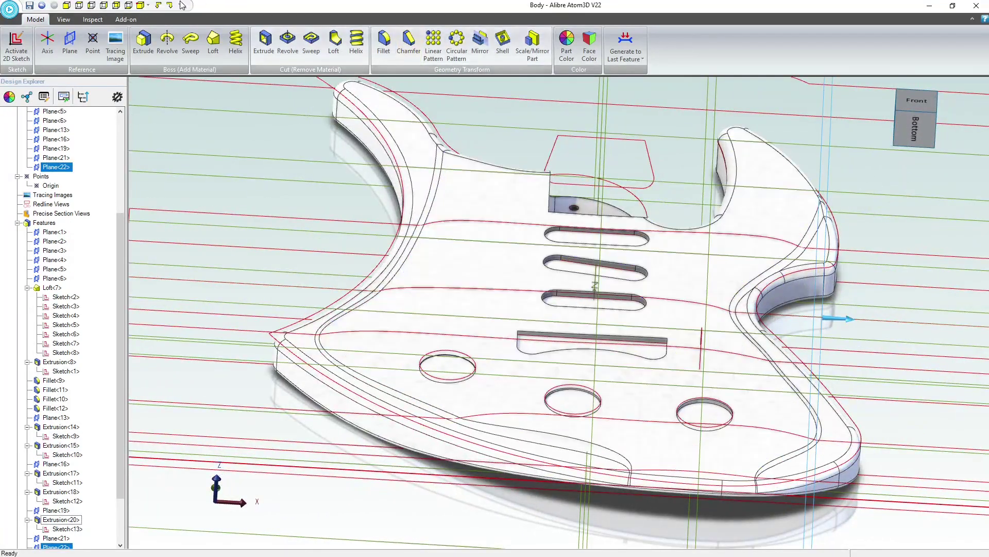
pyautogui.click(16, 47)
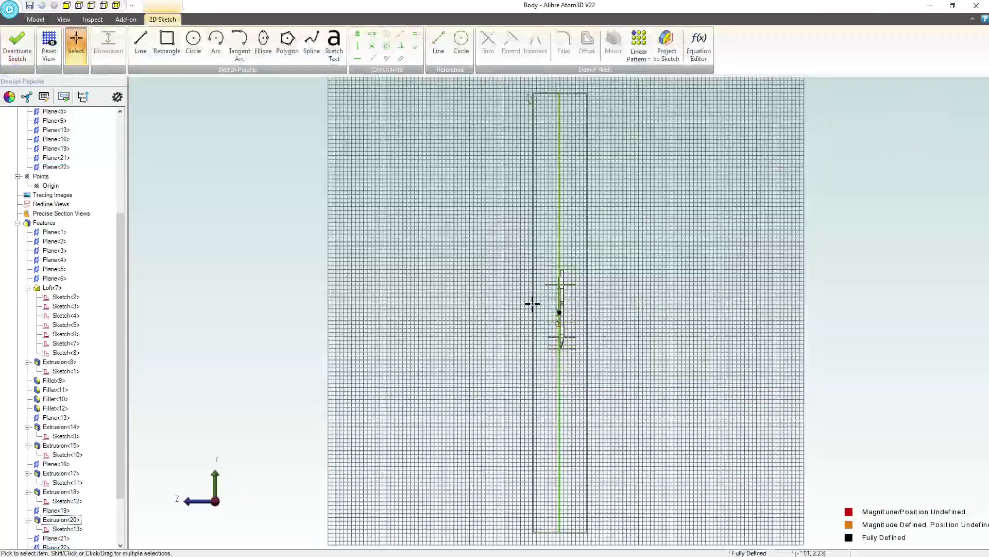
pyautogui.scroll(8, 585, 360)
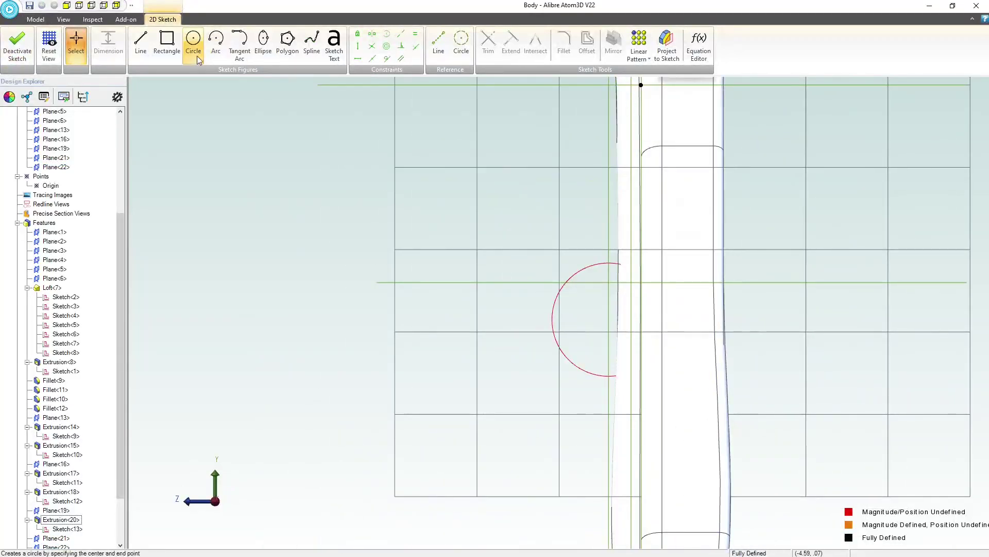
pyautogui.click(195, 57)
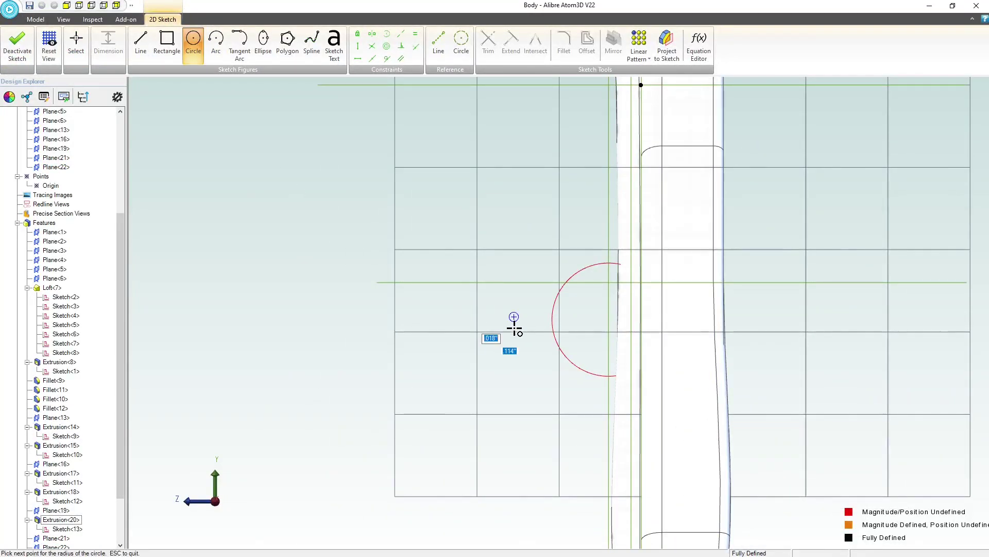
pyautogui.click(504, 434)
pyautogui.press('Escape')
pyautogui.moveTo(513, 317); pyautogui.dragTo(504, 314)
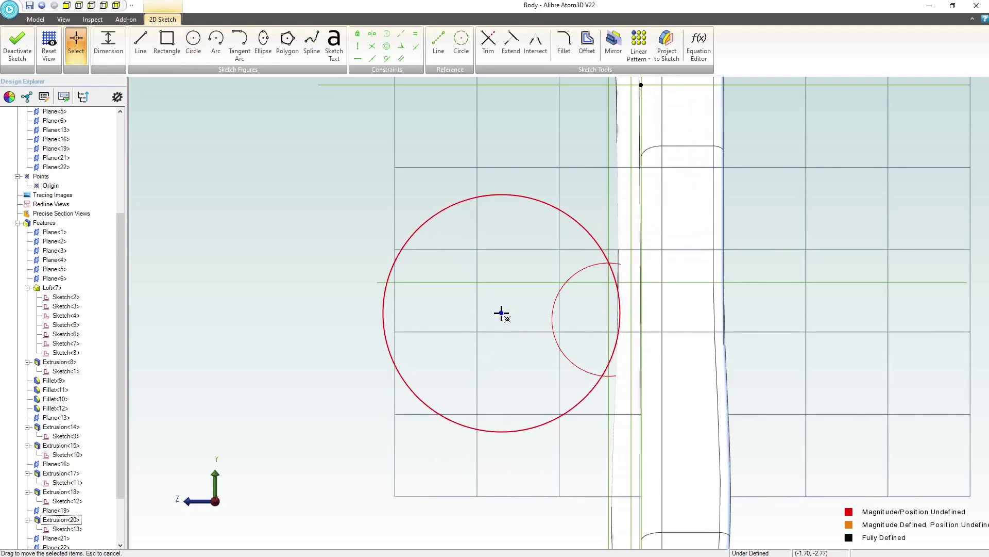
# Dimension the large circle's center 2.85 inch from the sketch origin along the length of the body
pyautogui.moveTo(518, 325)
pyautogui.mouseDown(button='middle')
pyautogui.moveTo(542, 314)
pyautogui.moveTo(503, 349)
pyautogui.mouseUp(button='middle')
pyautogui.scroll(-4, 503, 349)
pyautogui.scroll(4, 658, 158)
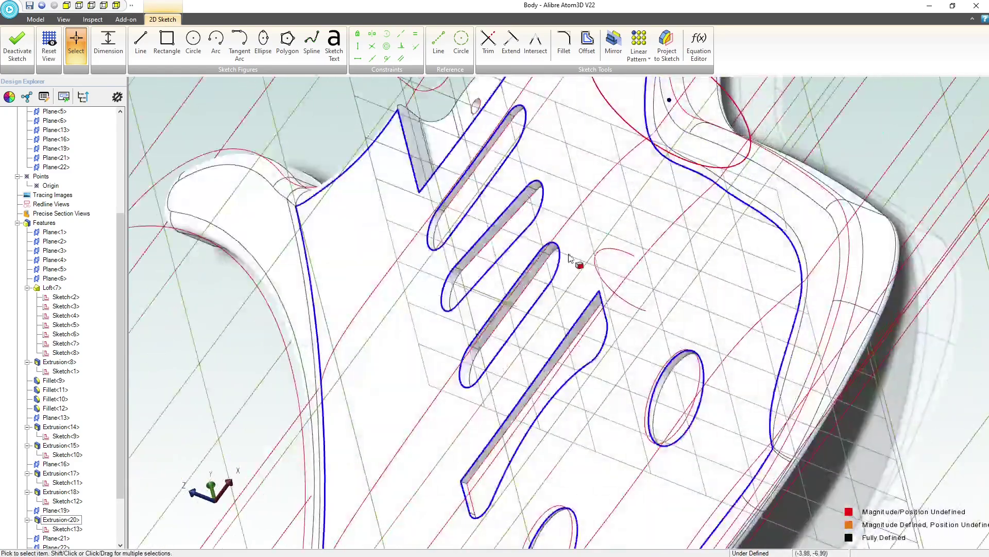
pyautogui.moveTo(570, 258)
pyautogui.mouseDown(button='middle')
pyautogui.moveTo(595, 224)
pyautogui.moveTo(571, 226)
pyautogui.moveTo(548, 251)
pyautogui.moveTo(534, 248)
pyautogui.mouseUp(button='middle')
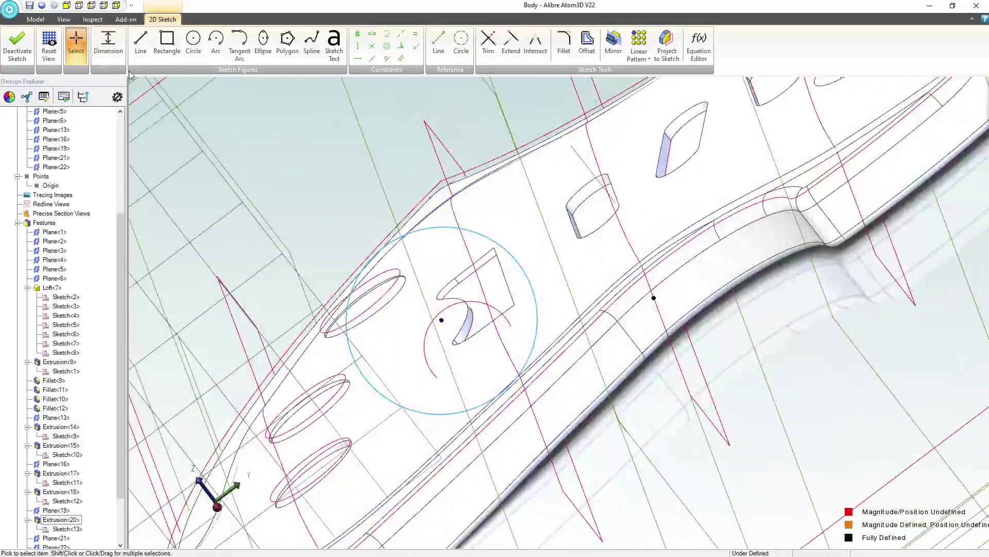
pyautogui.click(49, 46)
pyautogui.click(106, 47)
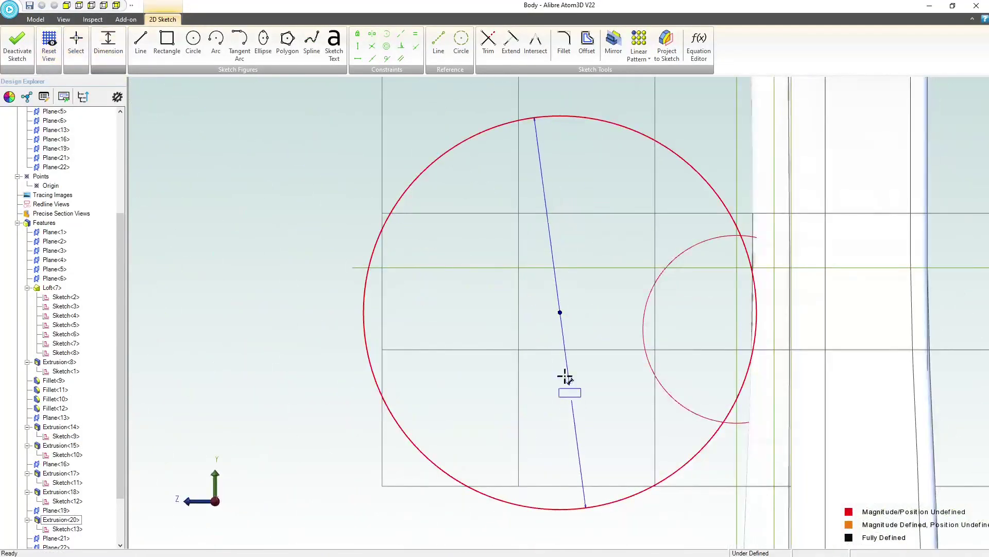
pyautogui.scroll(-3, 543, 399)
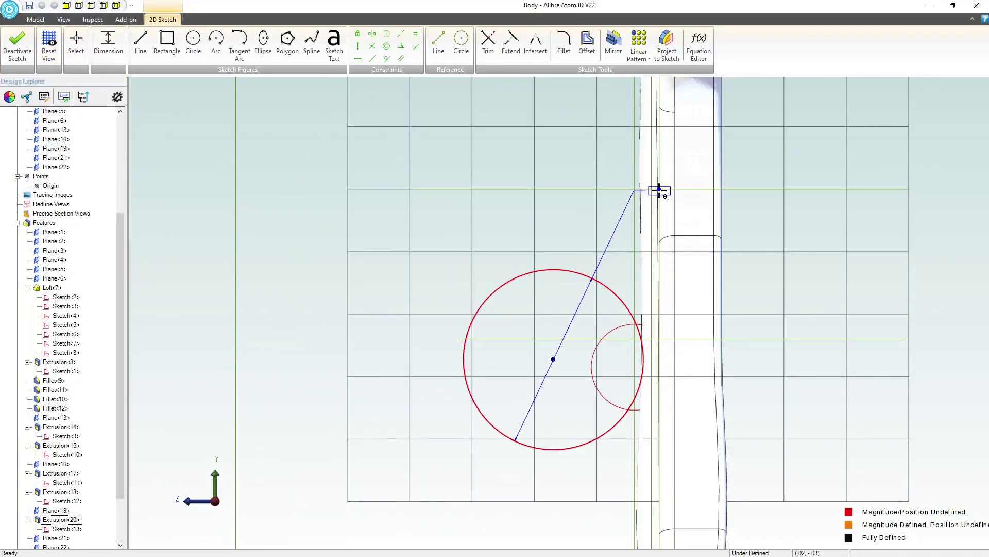
pyautogui.click(660, 189)
pyautogui.click(468, 208)
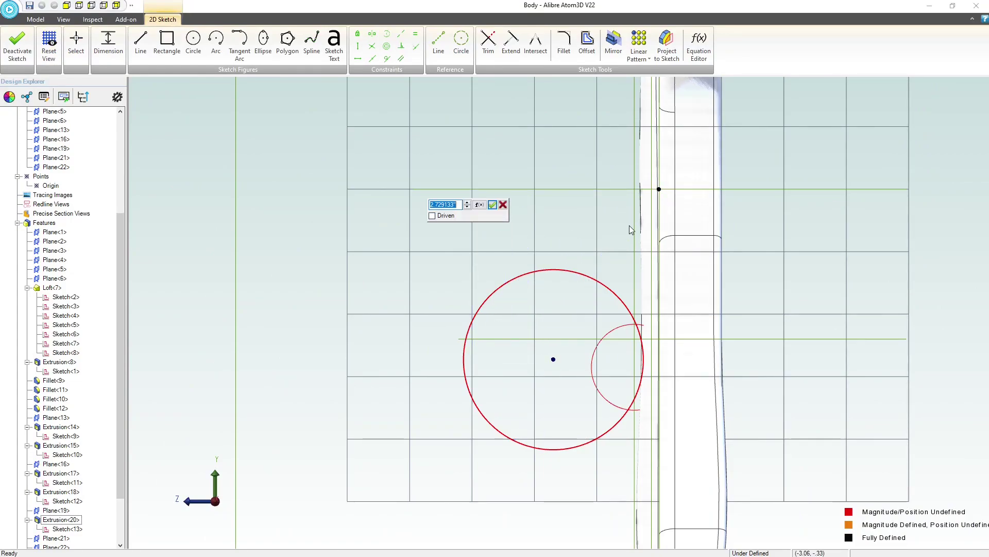
pyautogui.write('2.85')
pyautogui.press('Return')
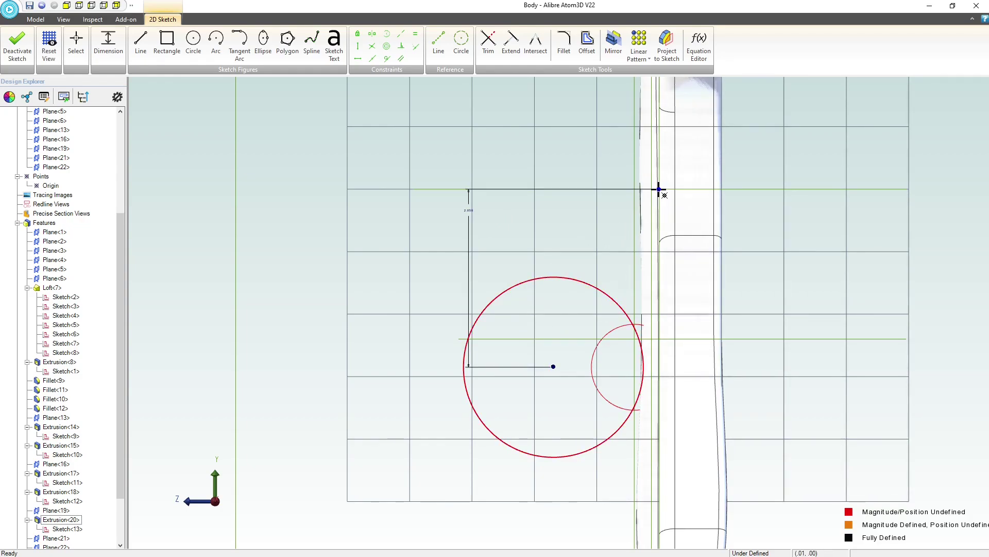
# Set the large circle center's height offset to 1.7 inch and its diameter to 2.85 inch, and finish the sketch
pyautogui.click(659, 190)
pyautogui.click(640, 125)
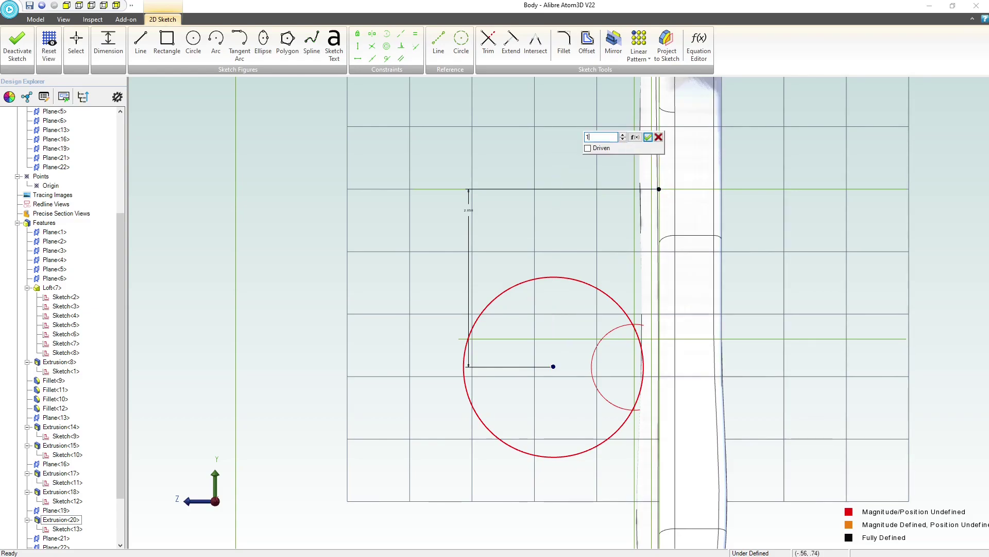
pyautogui.write('1.7')
pyautogui.press('Return')
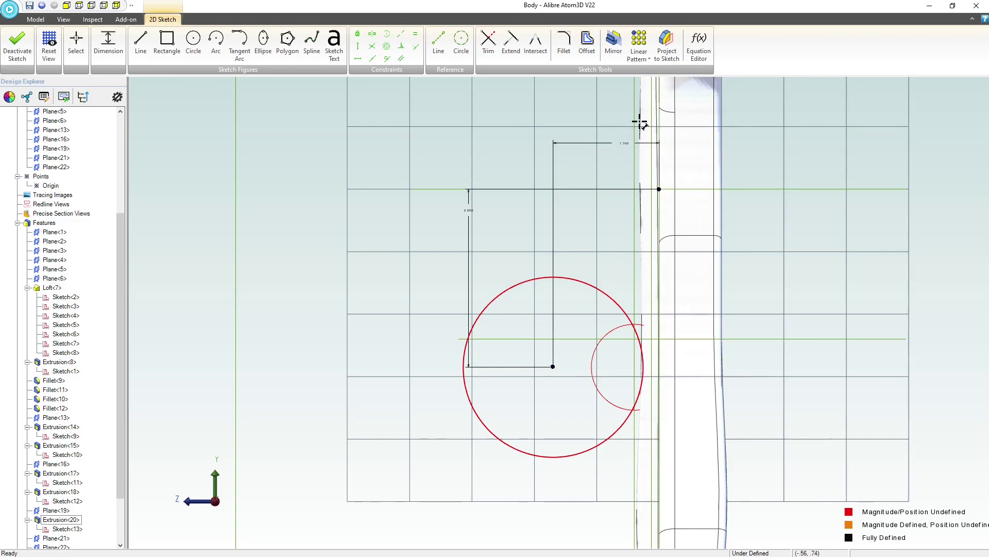
pyautogui.click(505, 292)
pyautogui.click(448, 264)
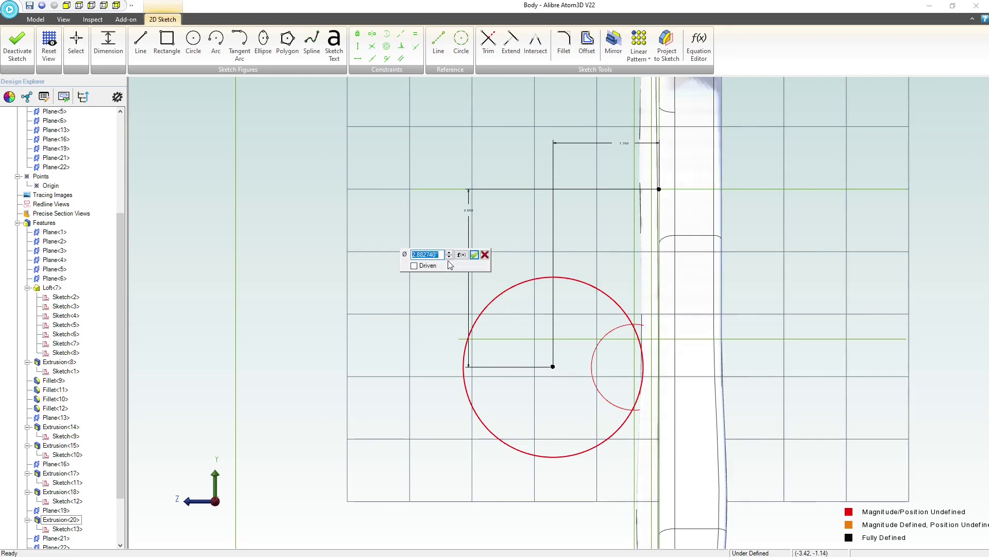
pyautogui.write('2.8')
pyautogui.press('Return')
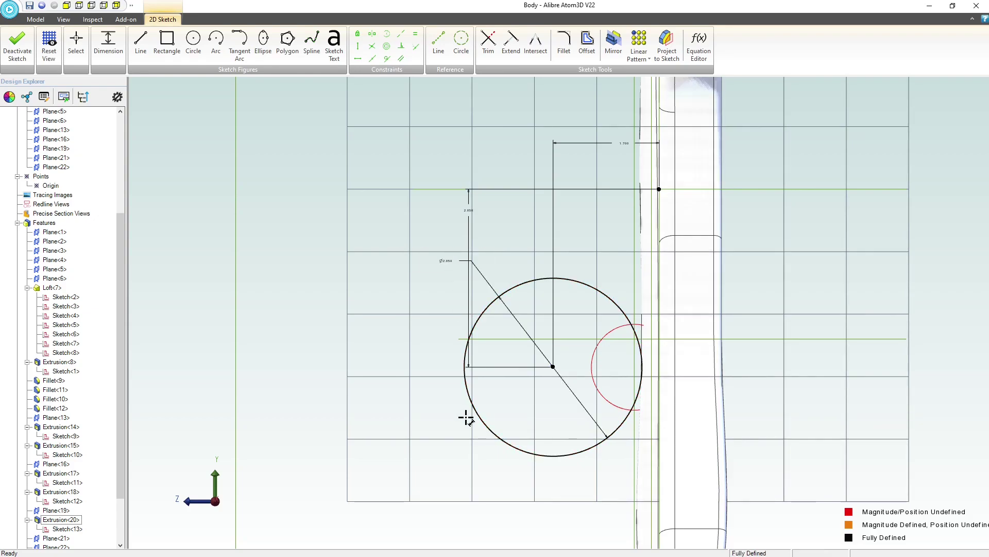
pyautogui.moveTo(466, 417); pyautogui.dragTo(537, 409, button='middle')
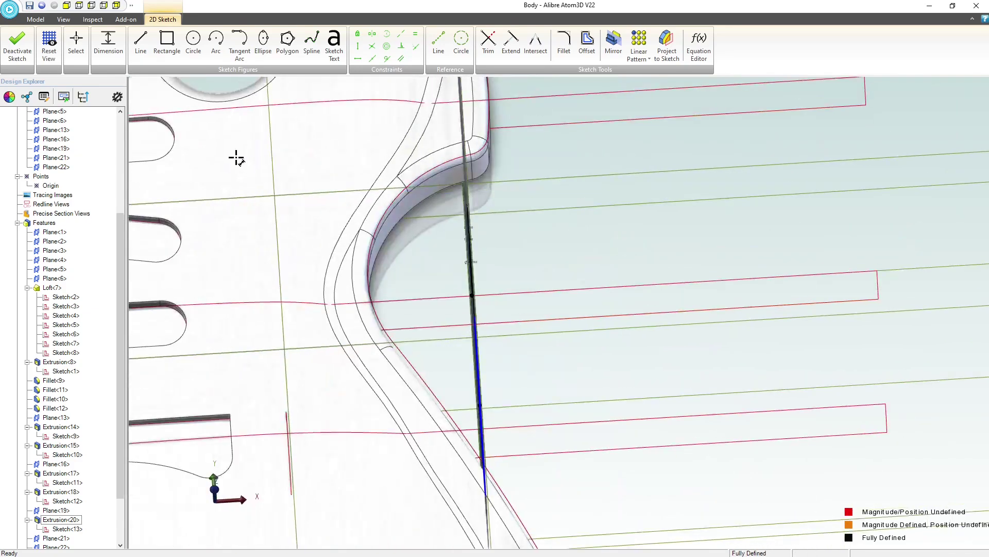
pyautogui.click(32, 43)
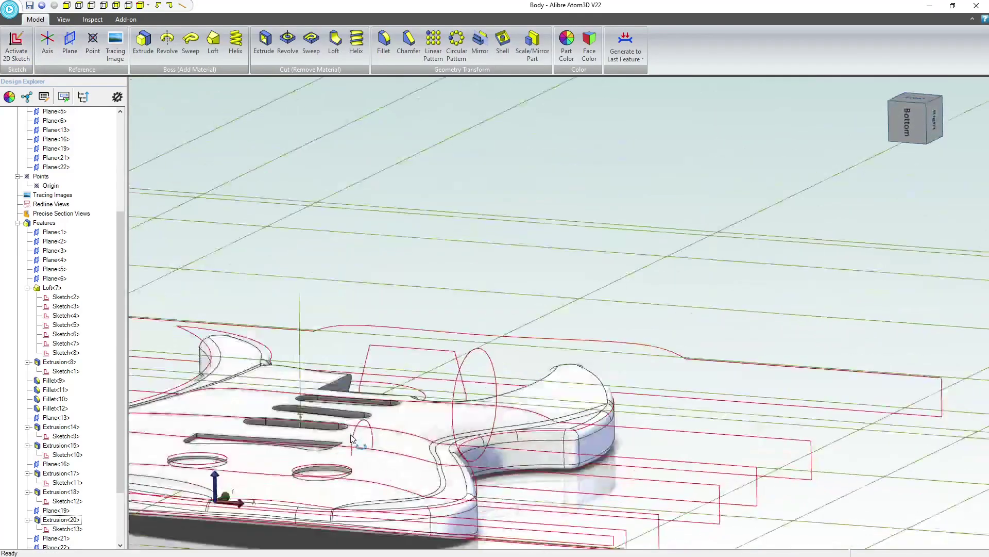
pyautogui.moveTo(352, 438); pyautogui.dragTo(398, 497, button='middle')
pyautogui.scroll(2, 394, 472)
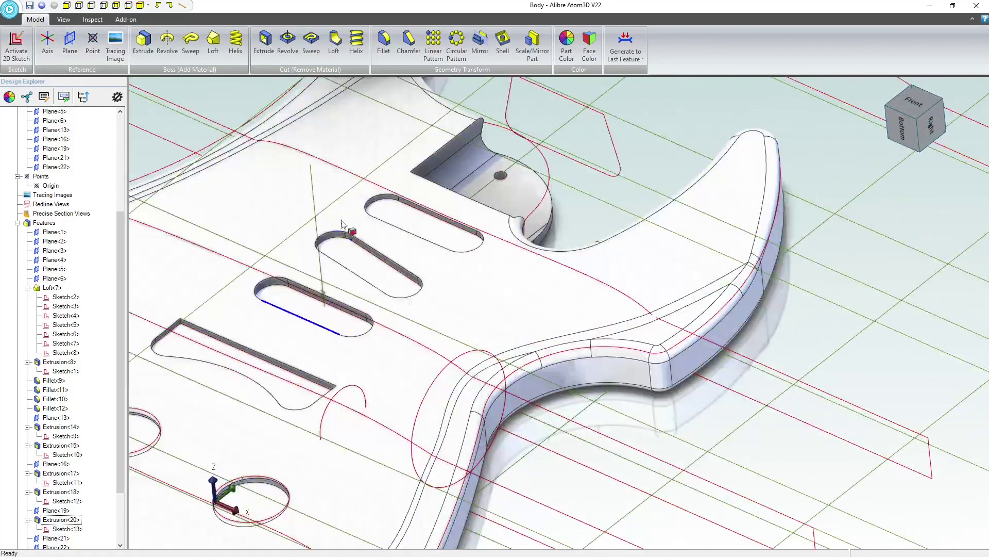
pyautogui.click(190, 41)
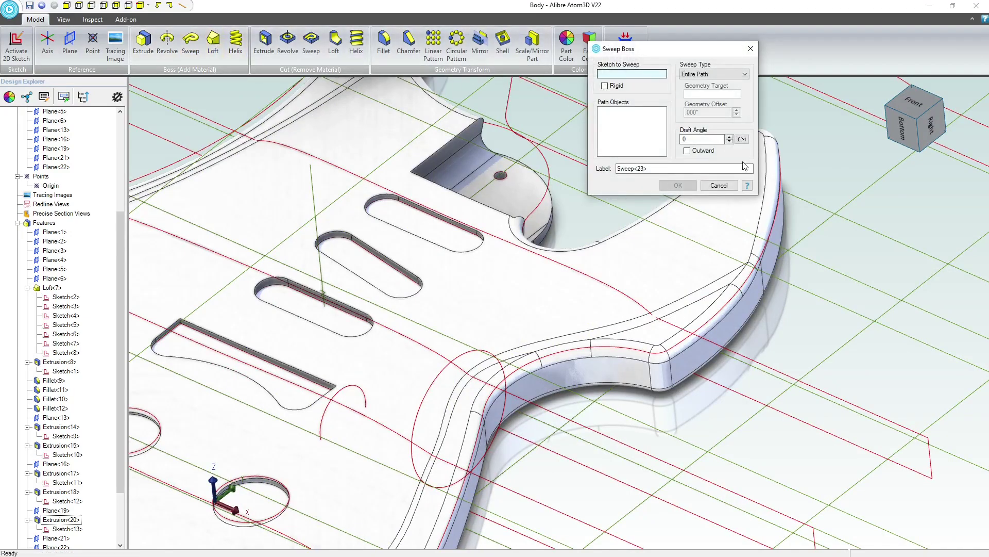
pyautogui.click(721, 185)
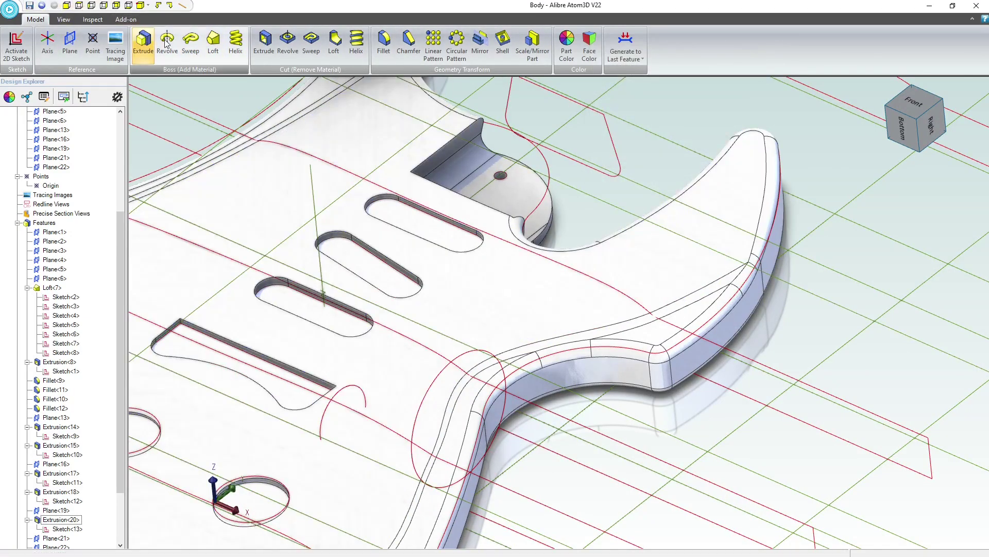
# Try a boss loft between the small and large circle sketches, and delete that loft feature
pyautogui.click(213, 41)
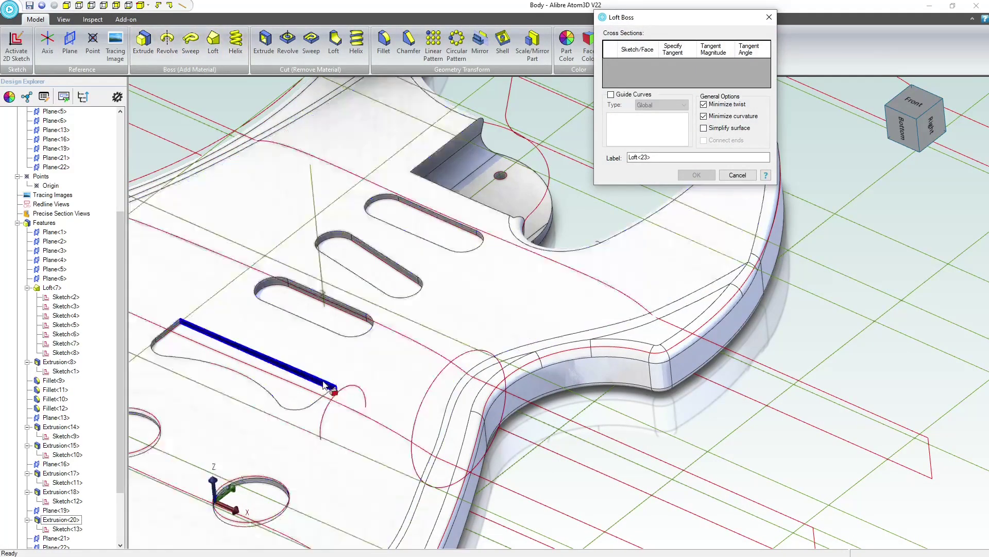
pyautogui.click(465, 377)
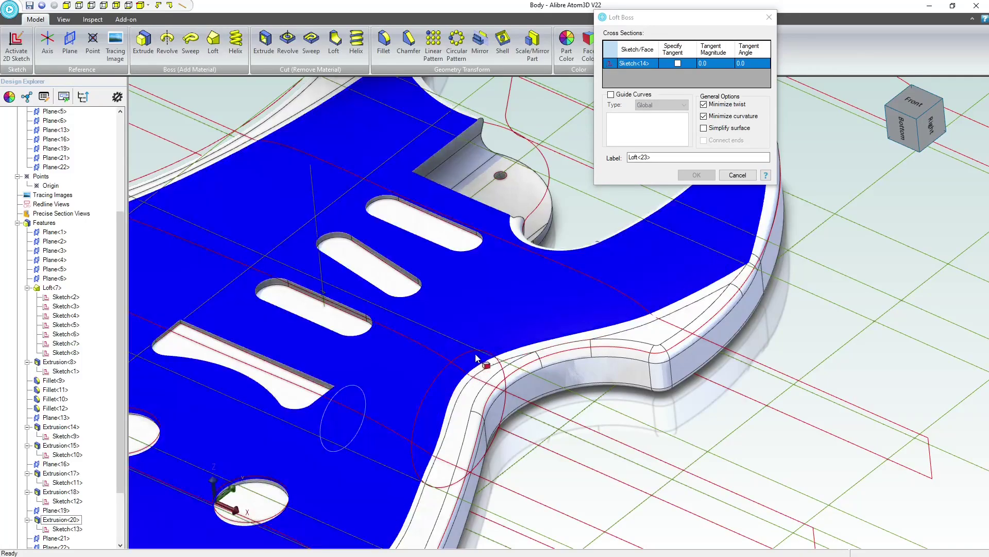
pyautogui.click(476, 356)
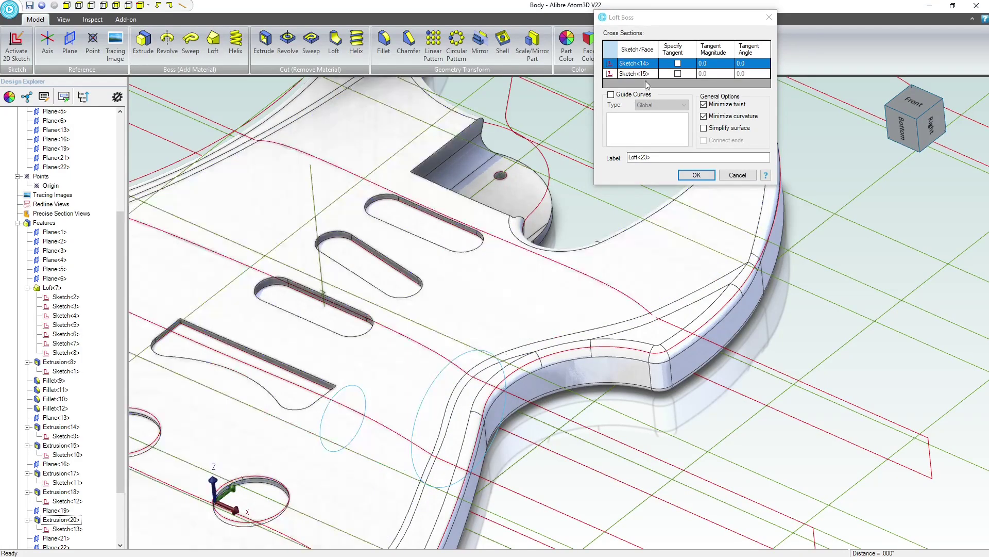
pyautogui.click(697, 175)
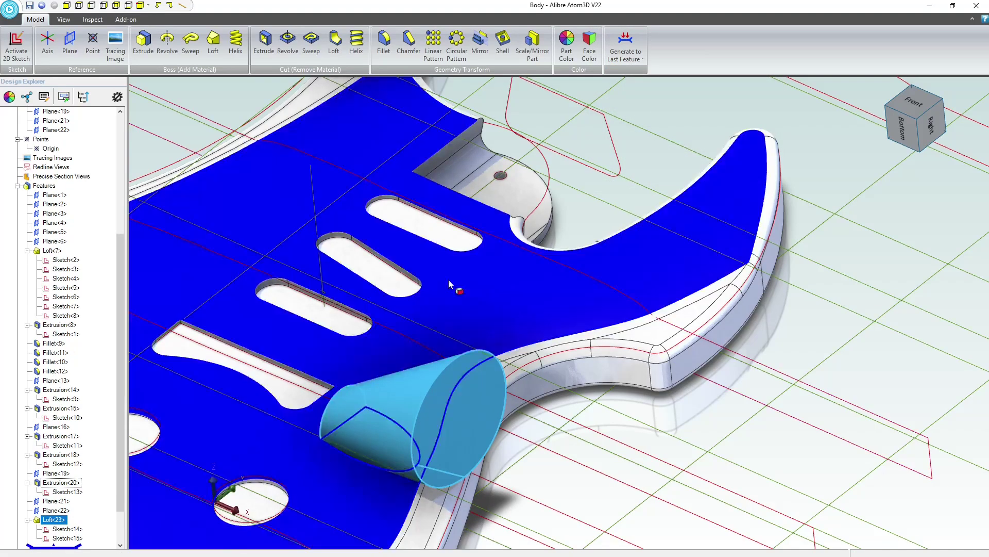
pyautogui.rightClick(51, 520)
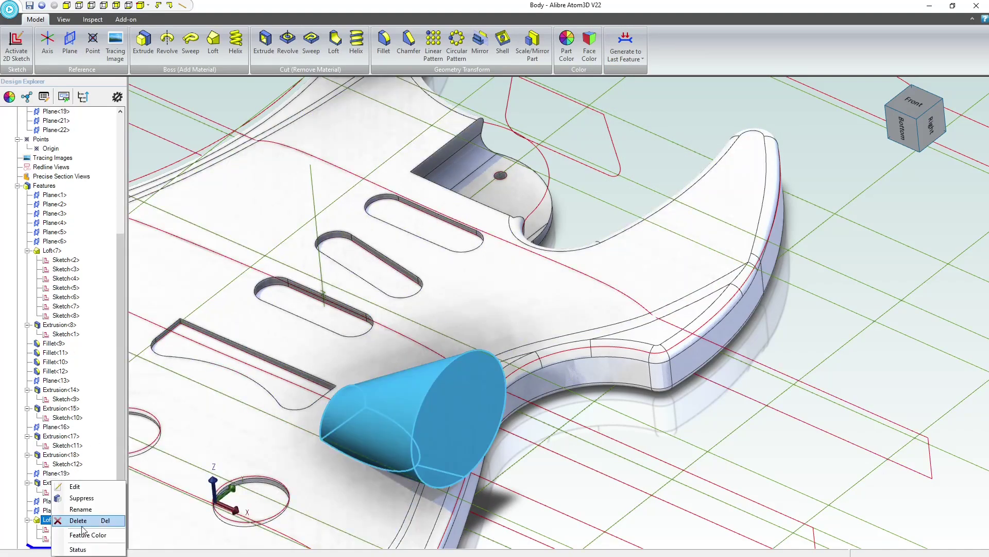
pyautogui.click(79, 521)
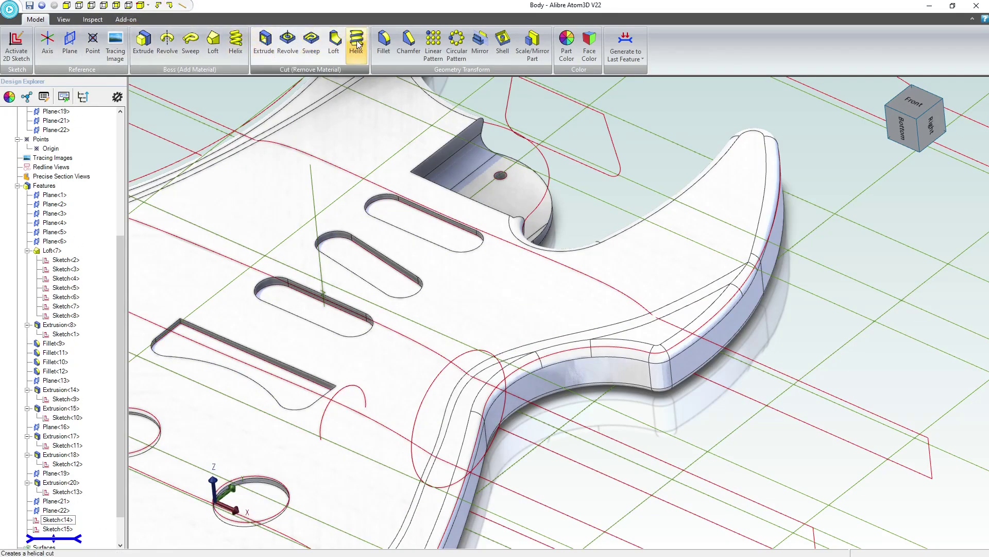
# Create a loft cut from the small circle sketch to the large one to carve the output jack recess, and inspect it
pyautogui.click(336, 44)
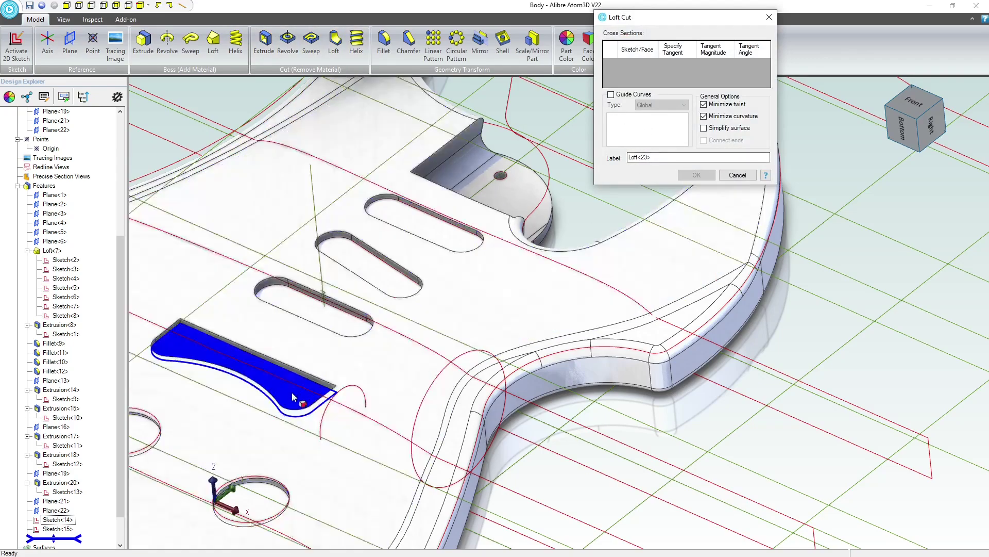
pyautogui.click(341, 393)
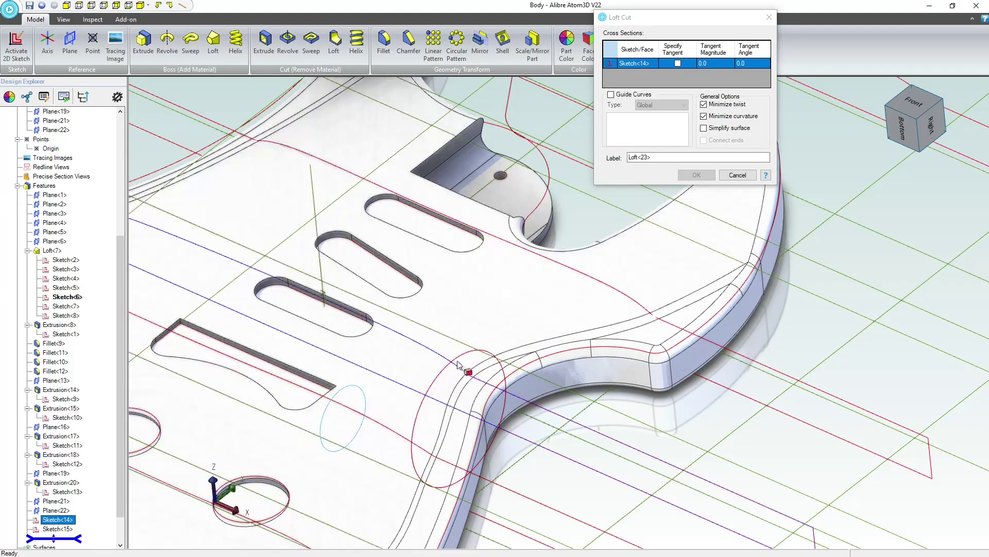
pyautogui.click(463, 367)
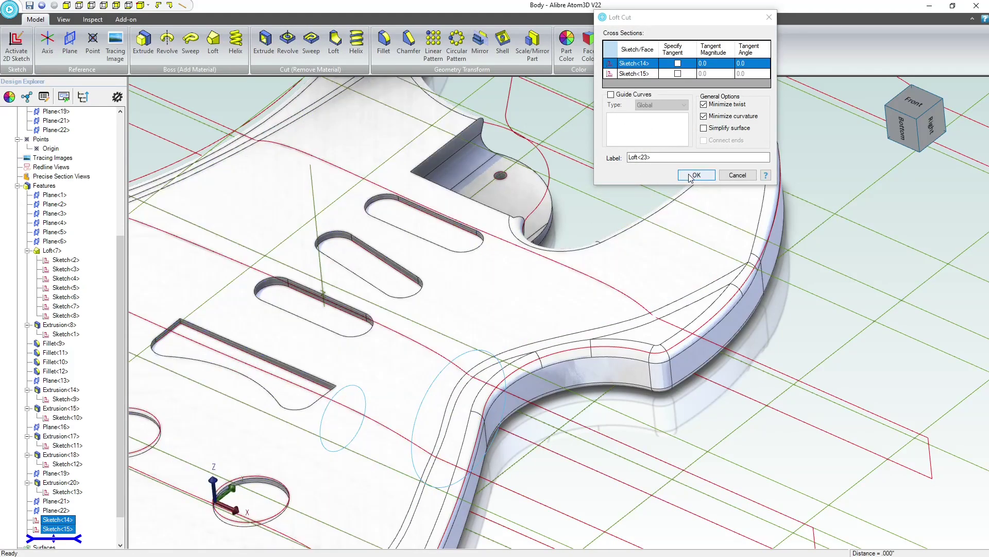
pyautogui.click(694, 175)
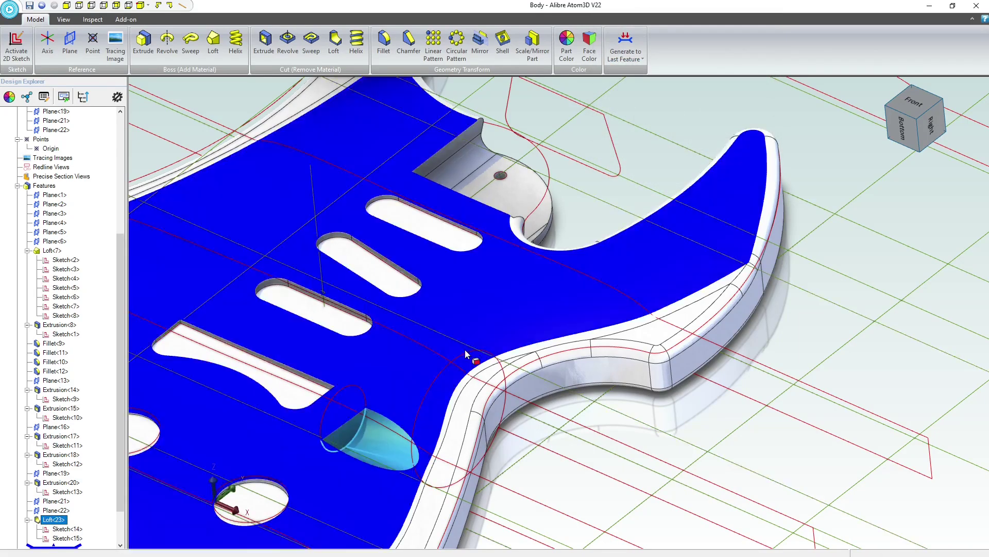
pyautogui.moveTo(465, 350); pyautogui.dragTo(360, 500, button='middle')
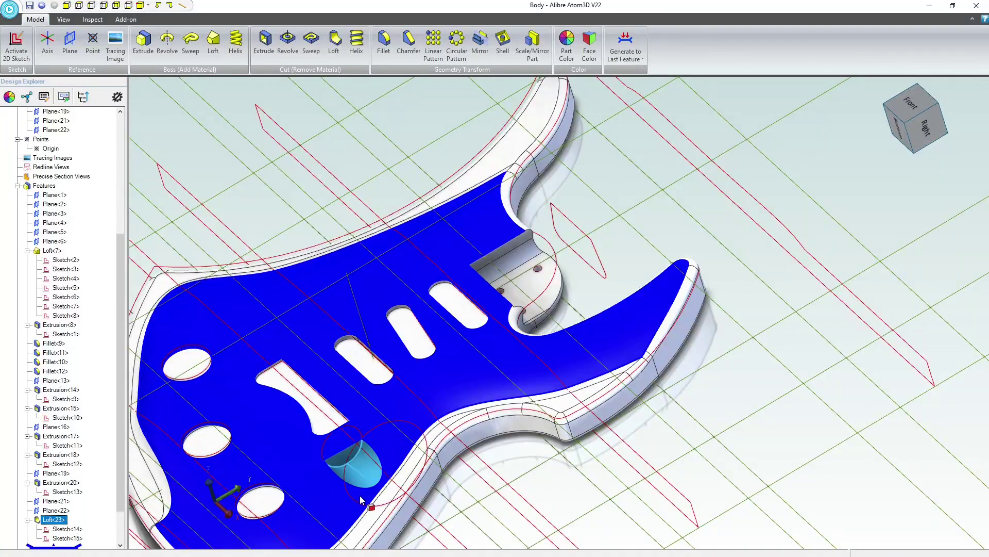
pyautogui.scroll(2, 355, 496)
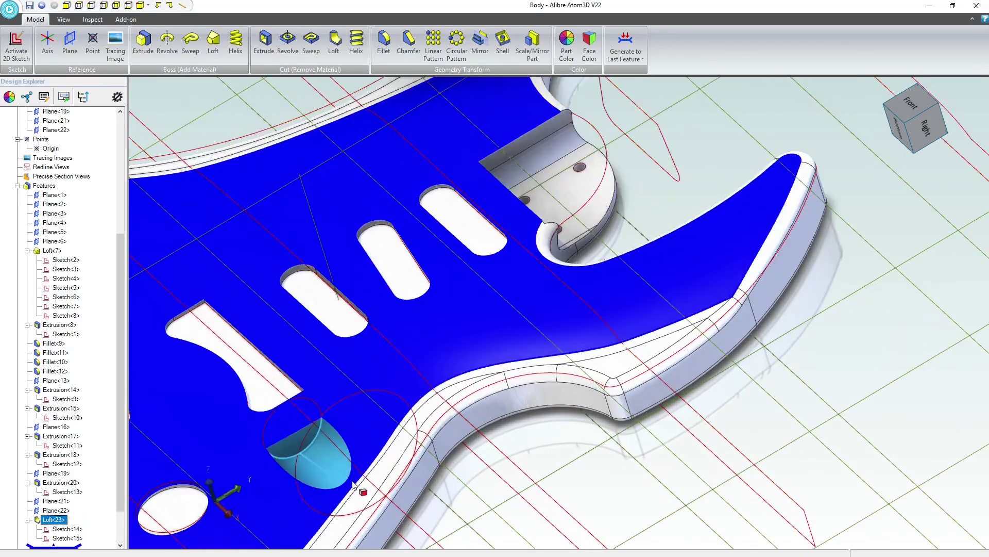
pyautogui.scroll(-1, 349, 404)
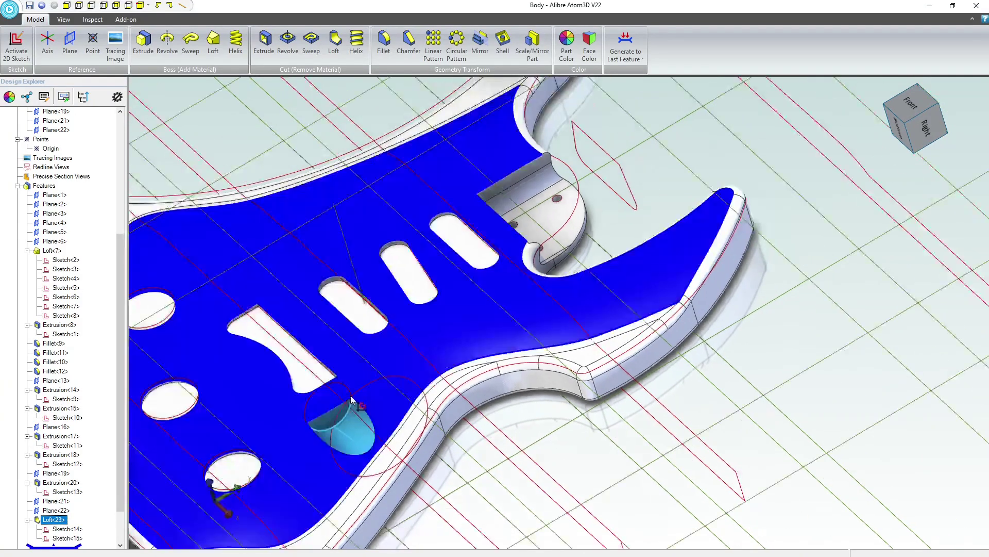
pyautogui.scroll(2, 292, 445)
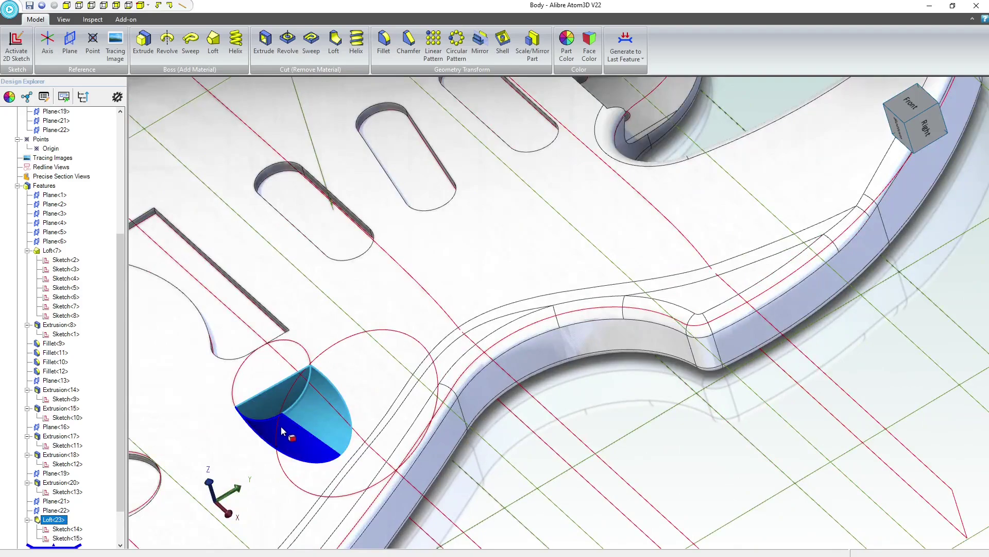
pyautogui.scroll(-1, 283, 430)
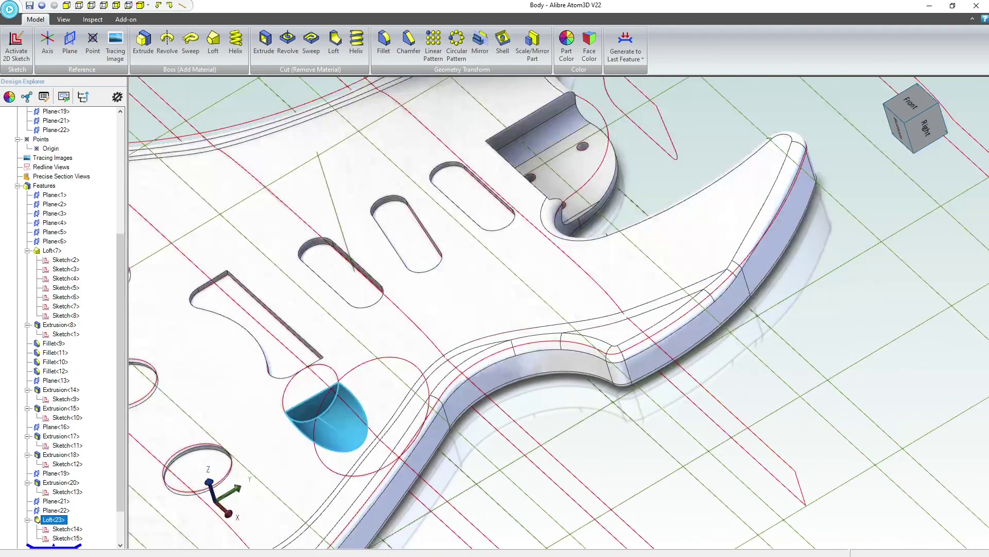
# Open the small circle sketch of the jack recess loft and try a larger height offset for the circle's center
pyautogui.click(61, 528)
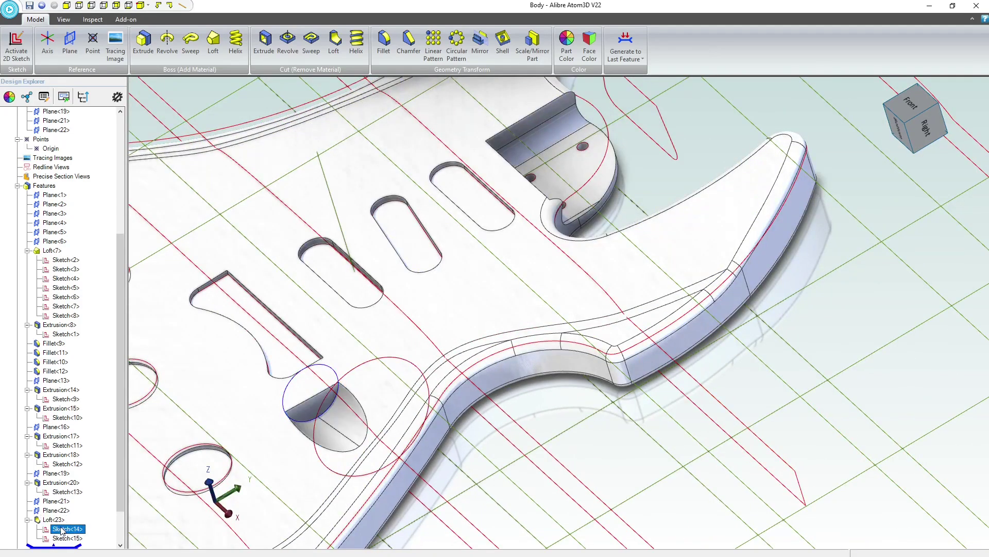
pyautogui.rightClick(60, 529)
pyautogui.click(85, 502)
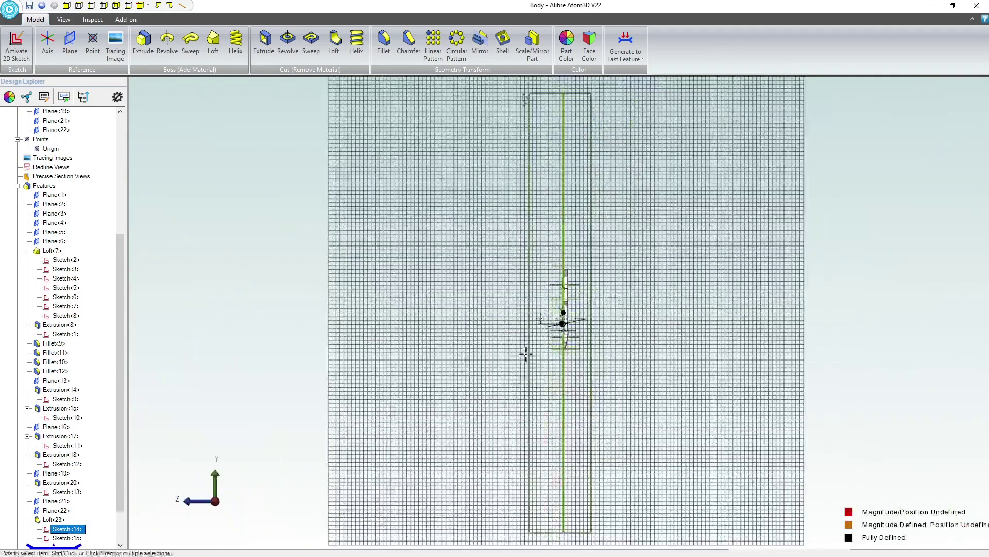
pyautogui.scroll(-2, 565, 326)
pyautogui.scroll(7, 566, 327)
pyautogui.scroll(3, 537, 281)
pyautogui.scroll(3, 537, 287)
pyautogui.scroll(-3, 554, 466)
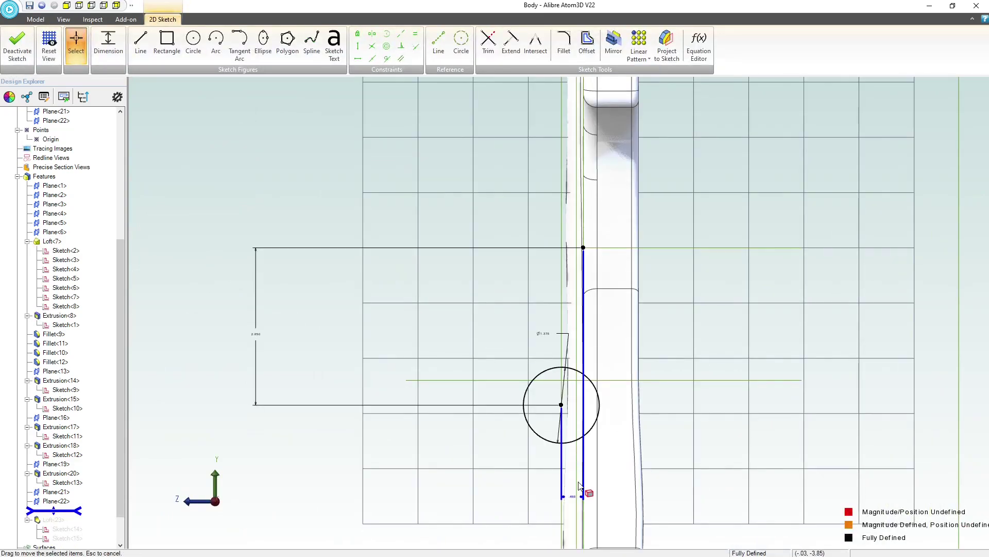
pyautogui.doubleClick(572, 496)
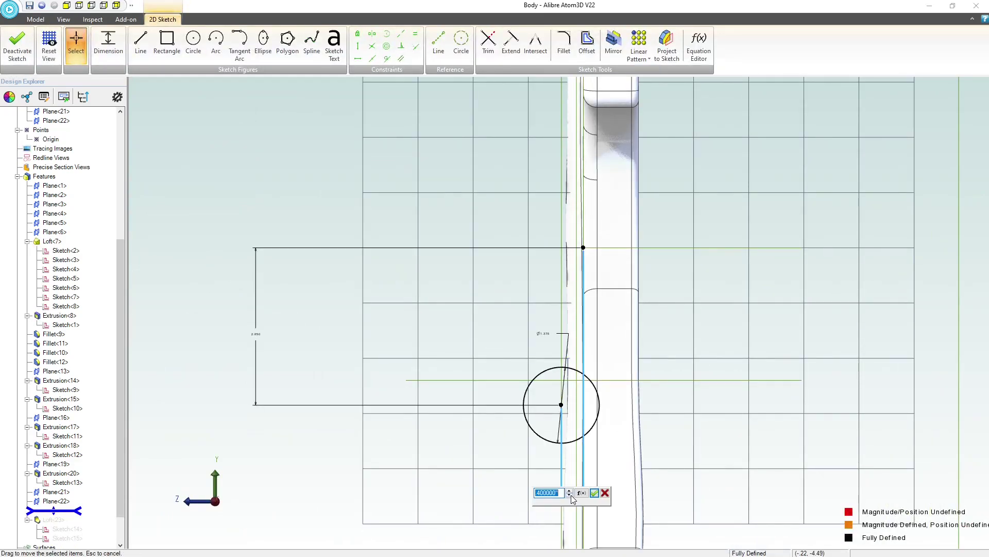
pyautogui.press('BackSpace')
pyautogui.press('Return')
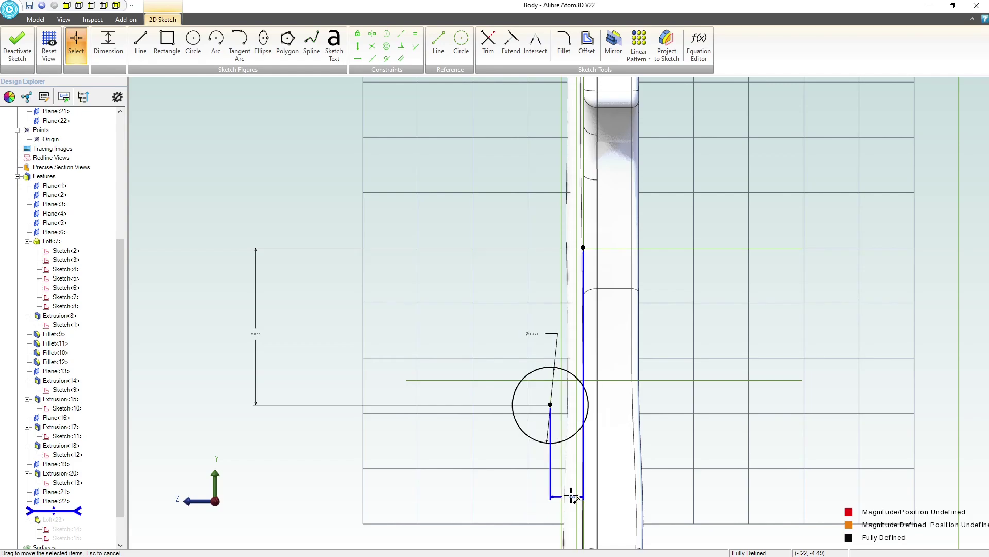
# Try other height offsets for the small circle's center, ending at 0.4 inch
pyautogui.write('.4')
pyautogui.press('Return')
pyautogui.click(475, 440)
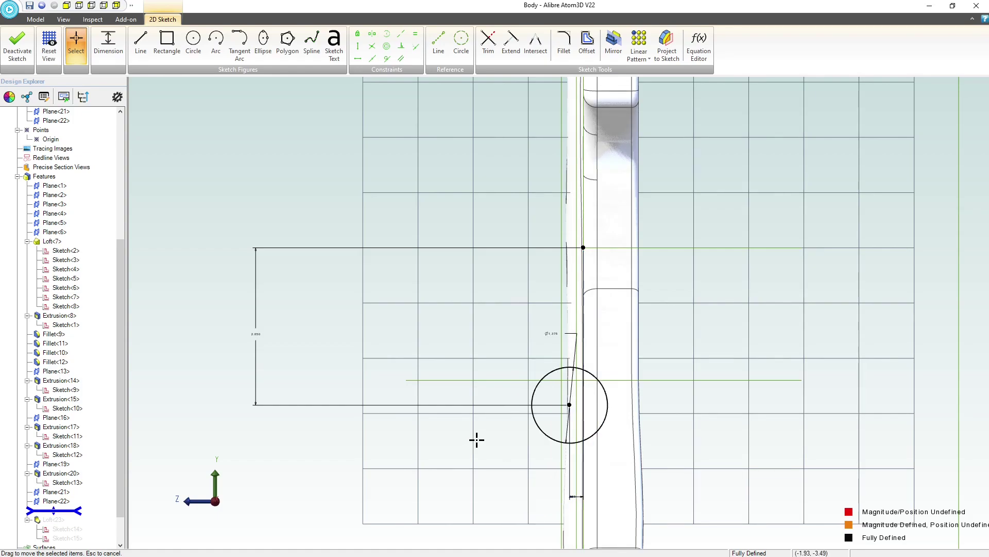
pyautogui.doubleClick(576, 497)
pyautogui.write('.4')
pyautogui.press('Return')
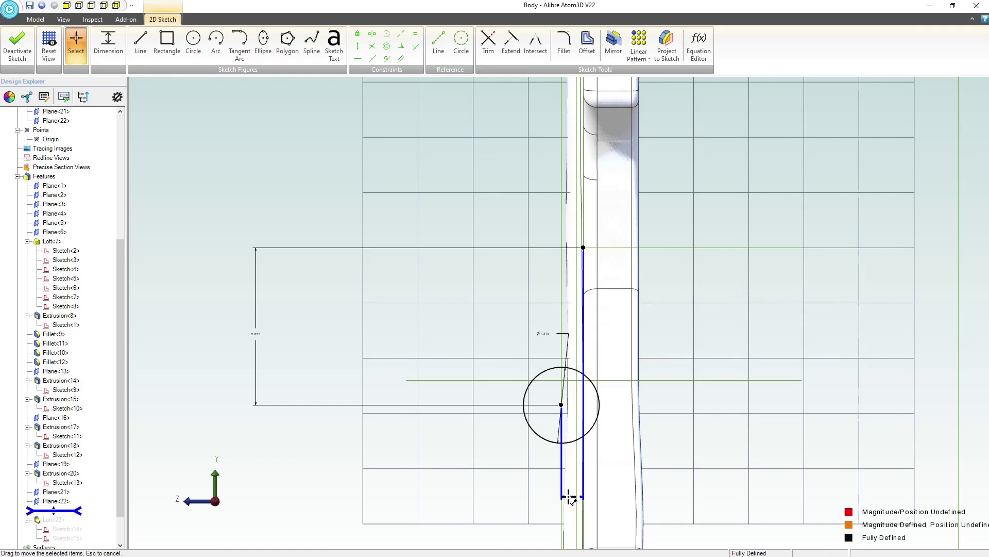
# Set the small circle center's height offset to 0.25 inch, and finish the sketch to rebuild the jack recess loft
pyautogui.doubleClick(571, 498)
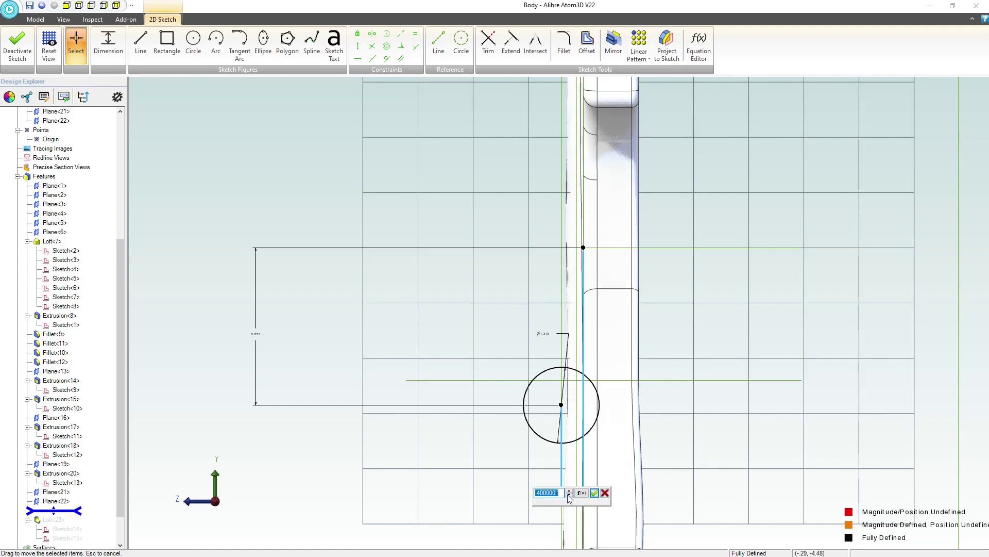
pyautogui.write('.25')
pyautogui.press('Return')
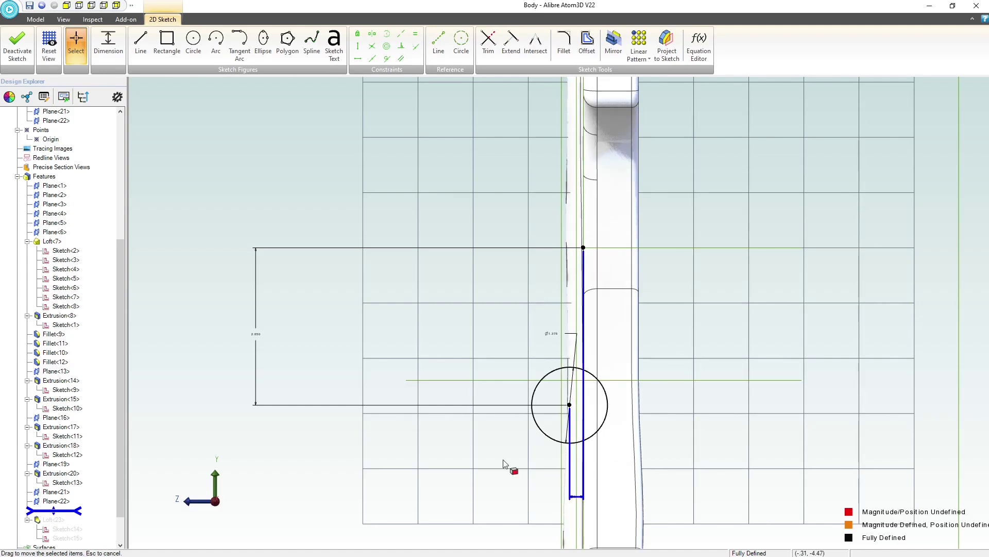
pyautogui.click(475, 447)
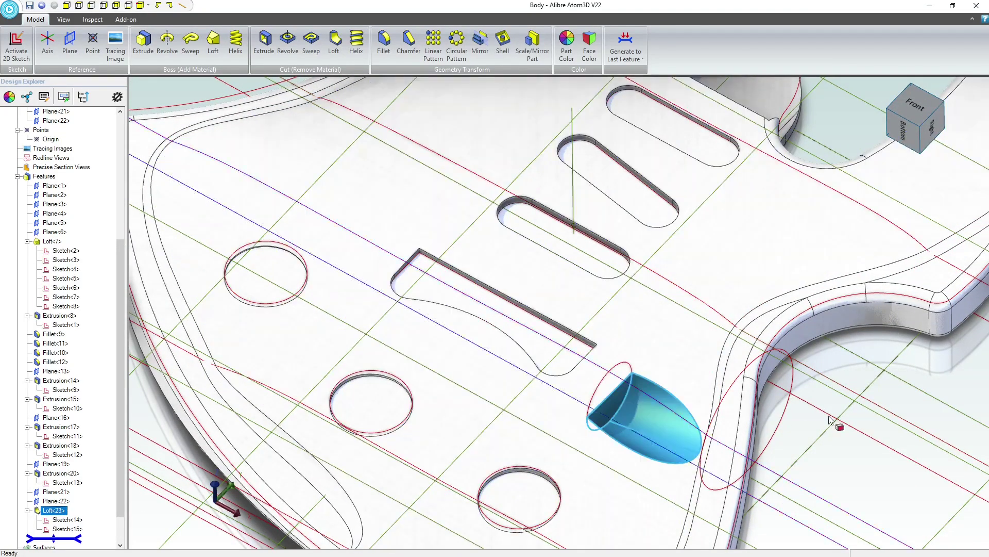
pyautogui.click(826, 440)
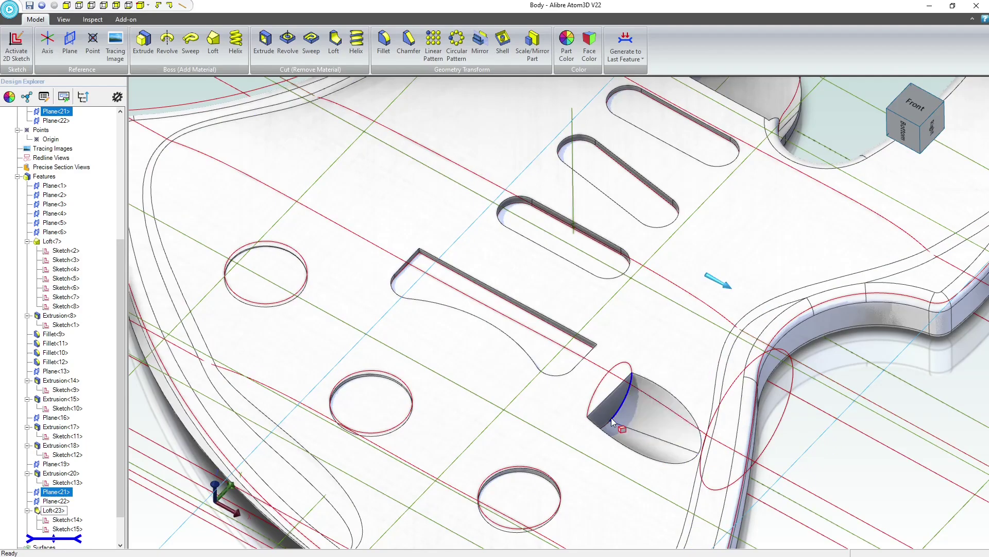
pyautogui.moveTo(611, 418)
pyautogui.mouseDown(button='middle')
pyautogui.moveTo(586, 413)
pyautogui.moveTo(624, 437)
pyautogui.moveTo(613, 411)
pyautogui.moveTo(601, 409)
pyautogui.mouseUp(button='middle')
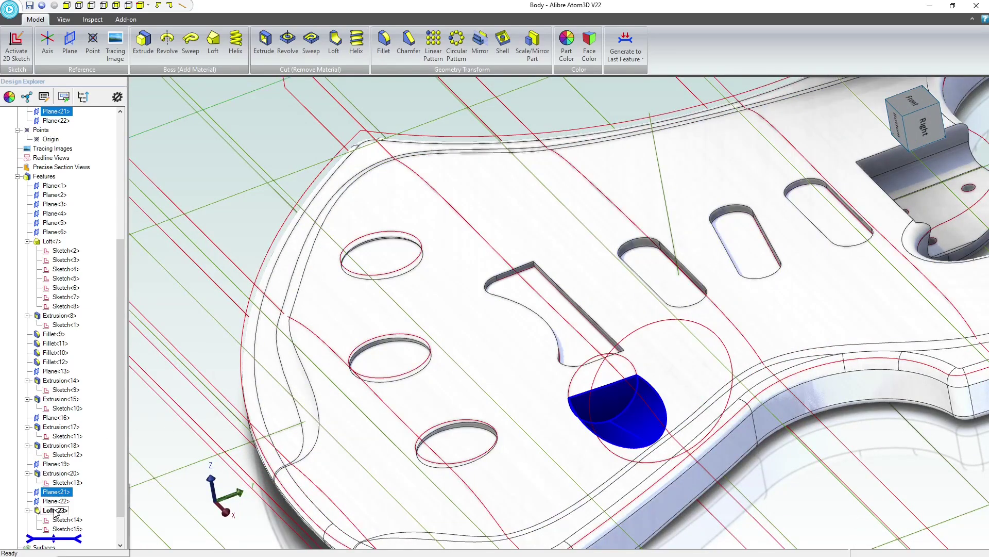
# Edit the jack recess loft cut to specify tangency at both circle sketches with a tangent magnitude of 0.1, and inspect the recess
pyautogui.rightClick(53, 510)
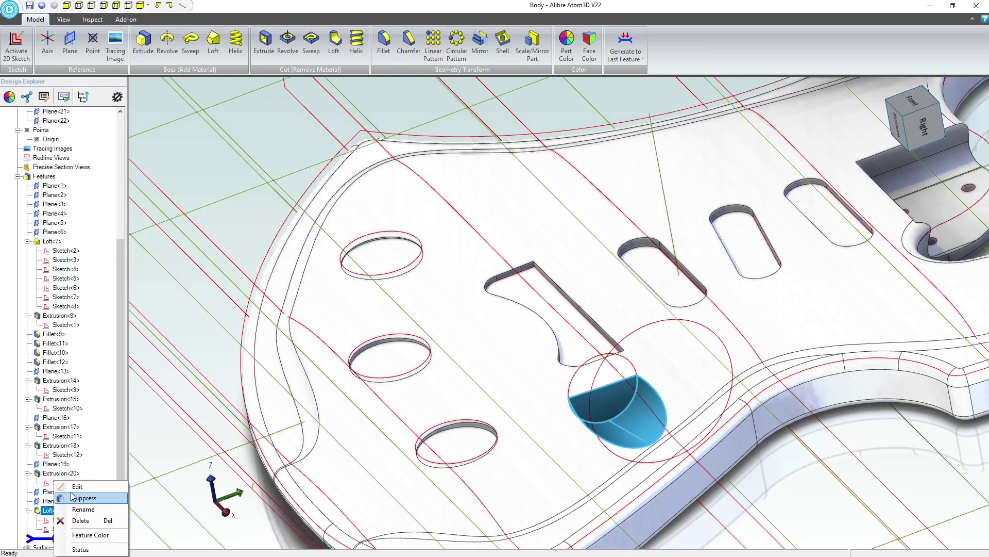
pyautogui.click(77, 486)
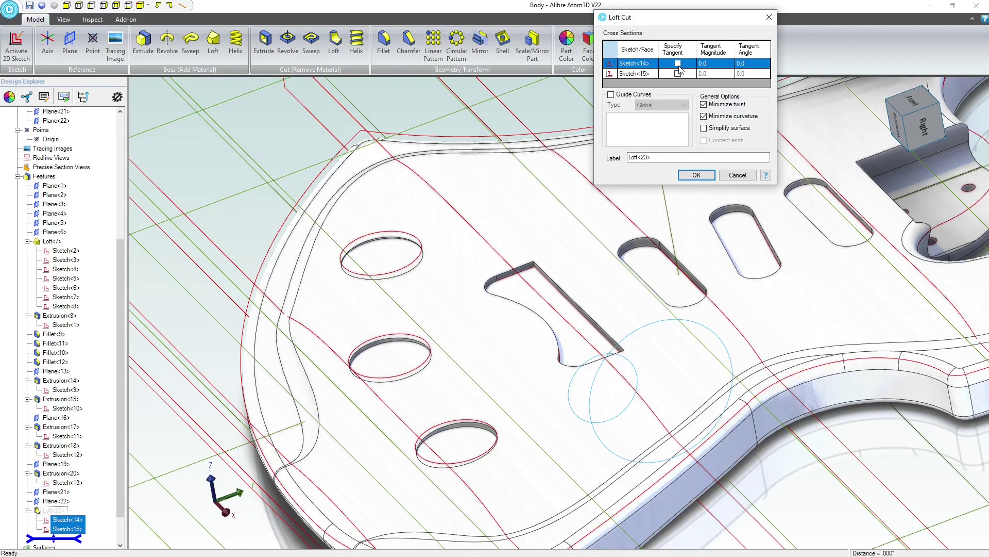
pyautogui.click(678, 64)
pyautogui.click(678, 73)
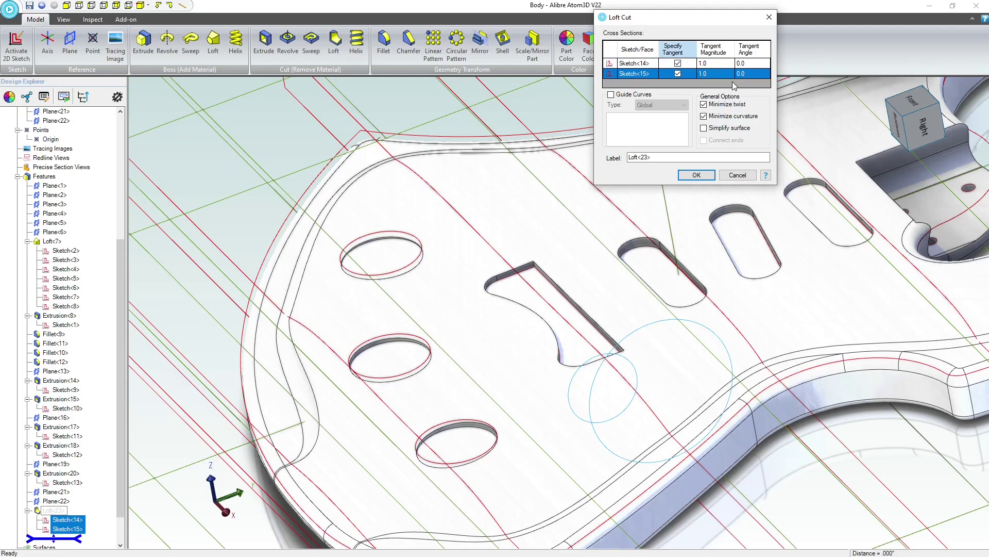
pyautogui.click(710, 65)
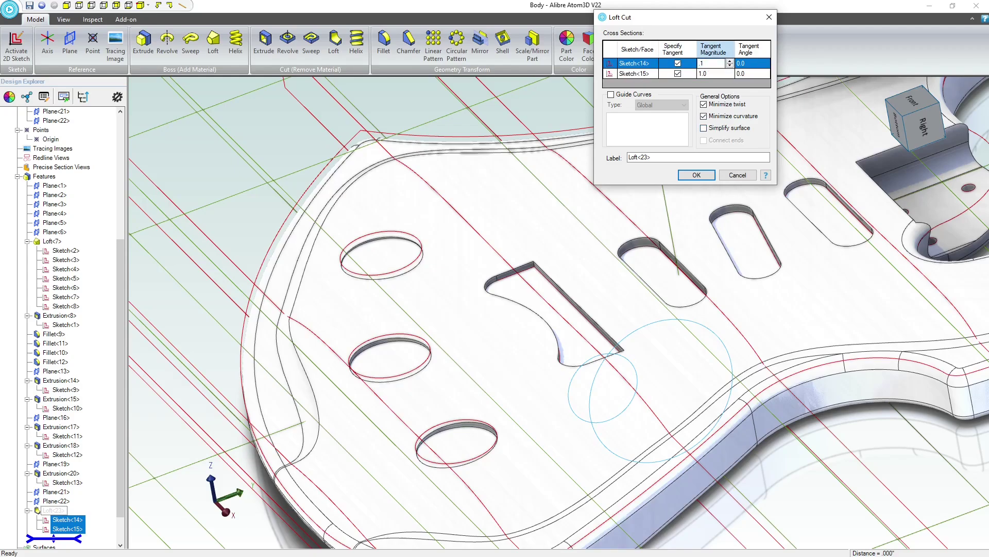
pyautogui.click(723, 74)
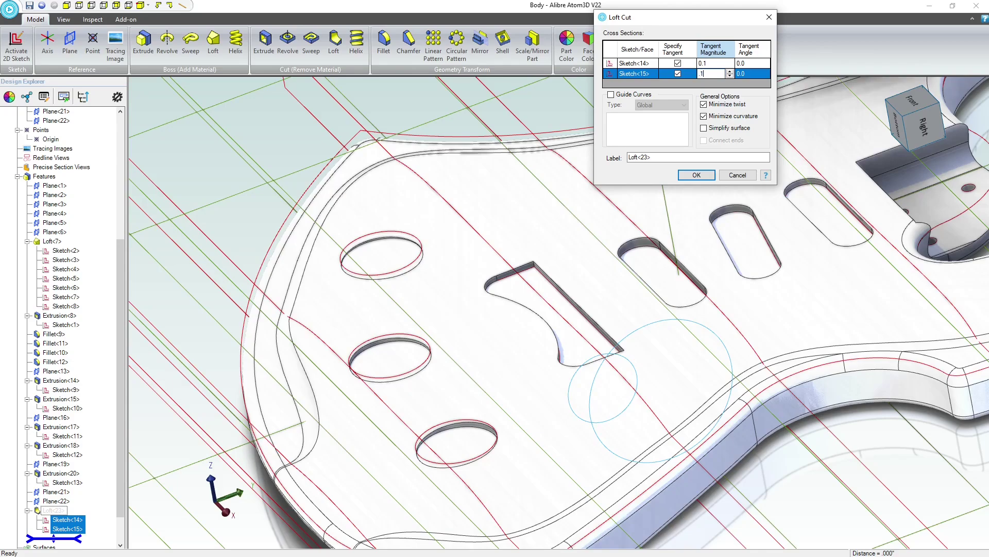
pyautogui.click(710, 177)
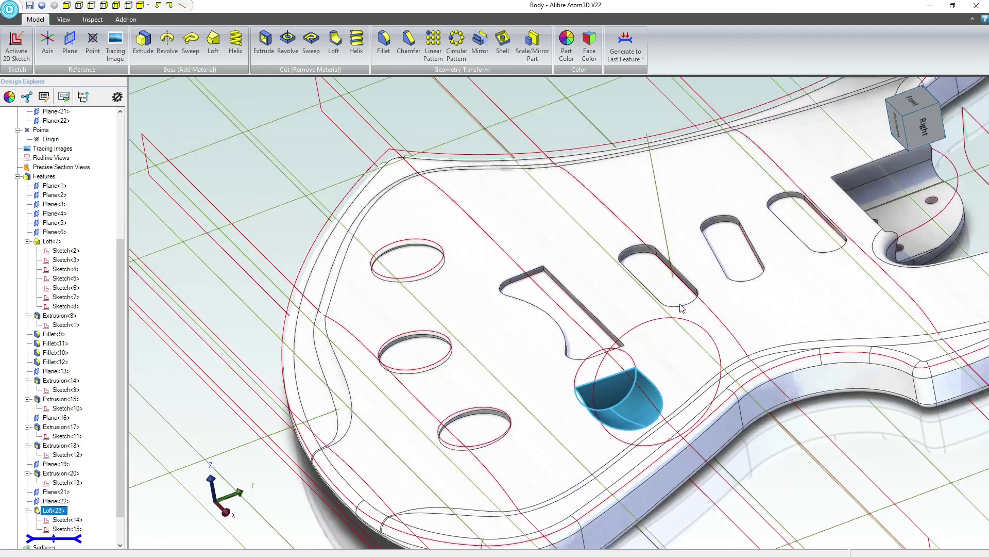
pyautogui.scroll(3, 632, 453)
pyautogui.moveTo(632, 452); pyautogui.dragTo(633, 431, button='middle')
pyautogui.moveTo(634, 431); pyautogui.dragTo(576, 356, button='right')
pyautogui.moveTo(575, 354); pyautogui.dragTo(576, 329, button='middle')
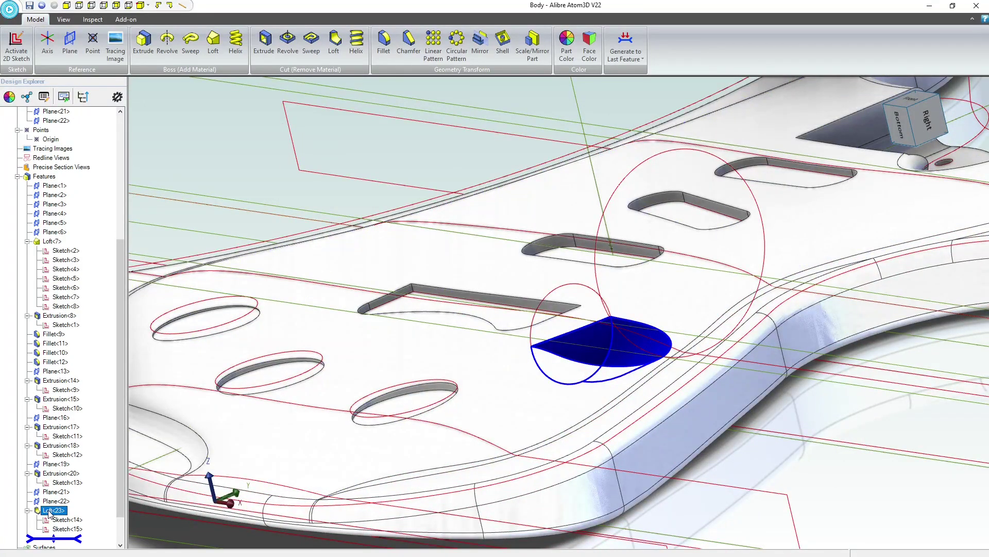
pyautogui.click(231, 129)
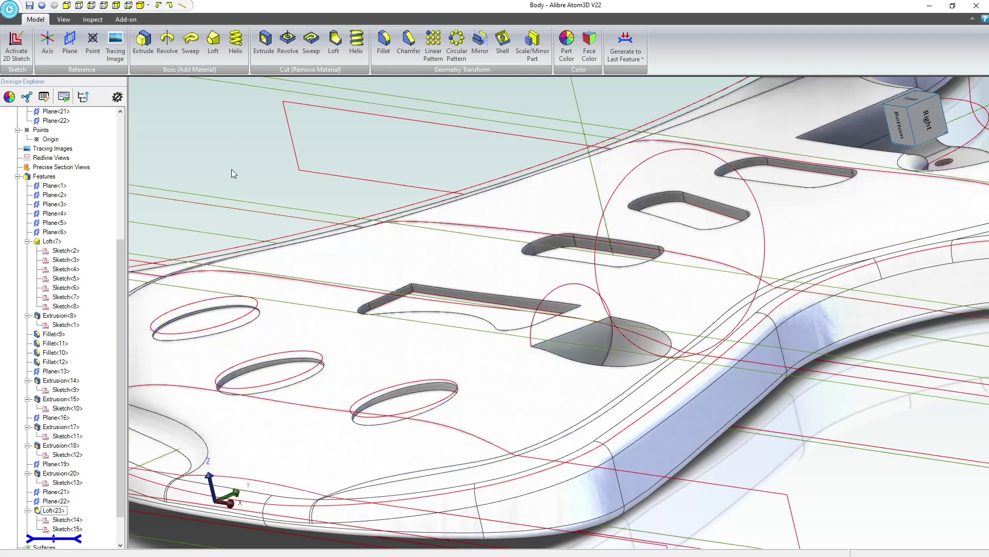
pyautogui.moveTo(230, 170); pyautogui.dragTo(746, 236, button='right')
pyautogui.scroll(3, 746, 235)
pyautogui.click(839, 239)
pyautogui.moveTo(838, 239); pyautogui.dragTo(557, 270, button='middle')
pyautogui.scroll(1, 558, 270)
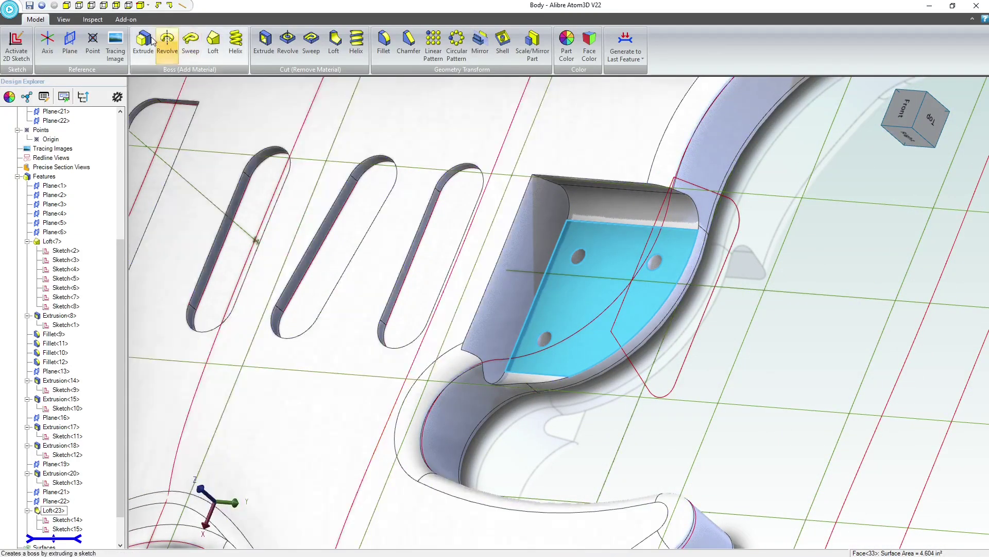
pyautogui.click(384, 42)
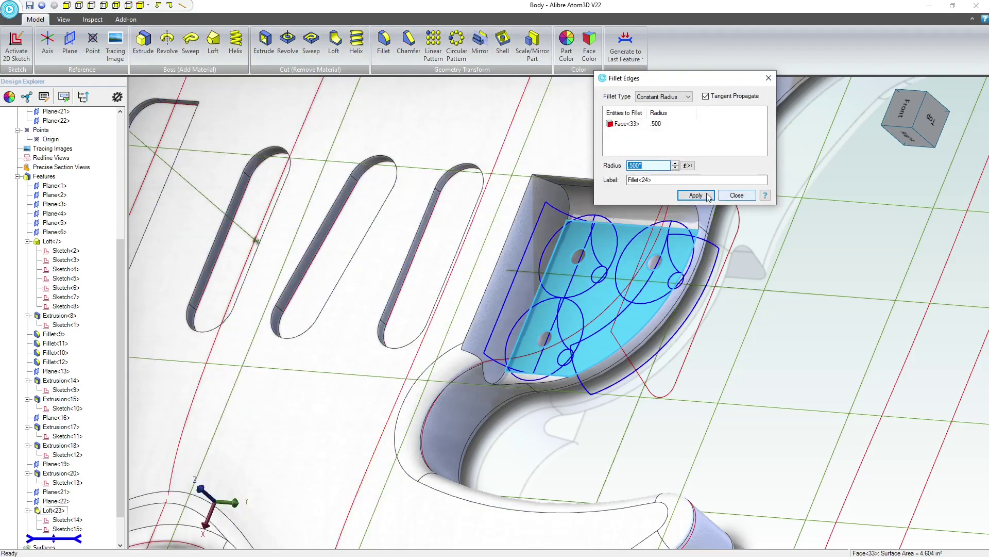
pyautogui.click(731, 197)
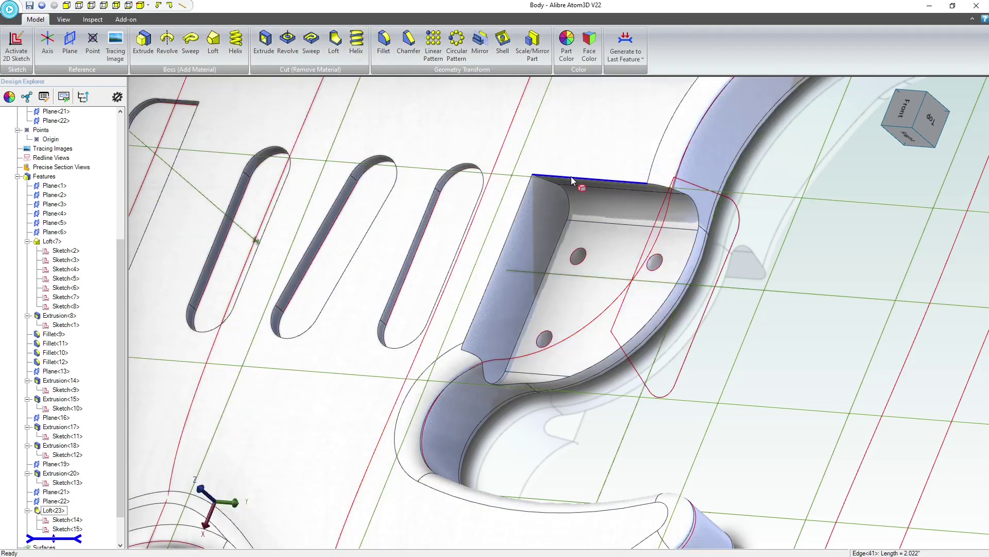
# Apply a 0.1 inch constant-radius fillet to the curved edge of the neck pocket's end wall, with tangent propagation
pyautogui.click(384, 41)
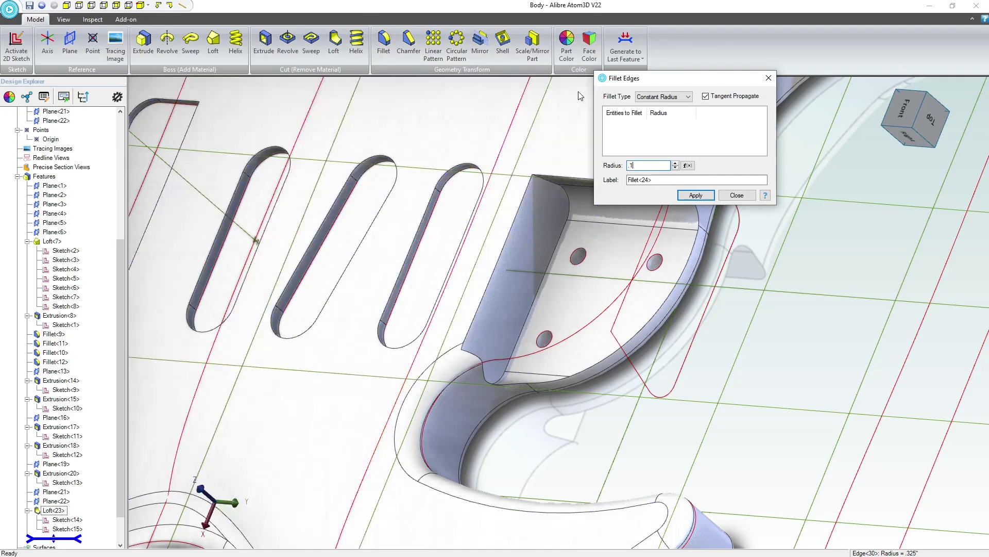
pyautogui.click(736, 196)
# Try to add two straight upper edges of the neck pocket to the existing 0.1 inch fillet
pyautogui.rightClick(63, 538)
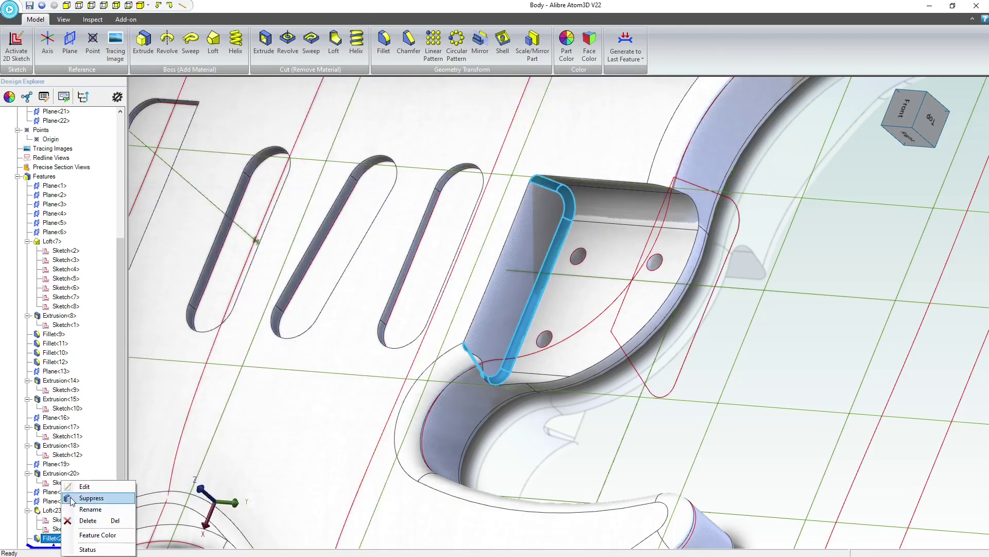
pyautogui.click(84, 486)
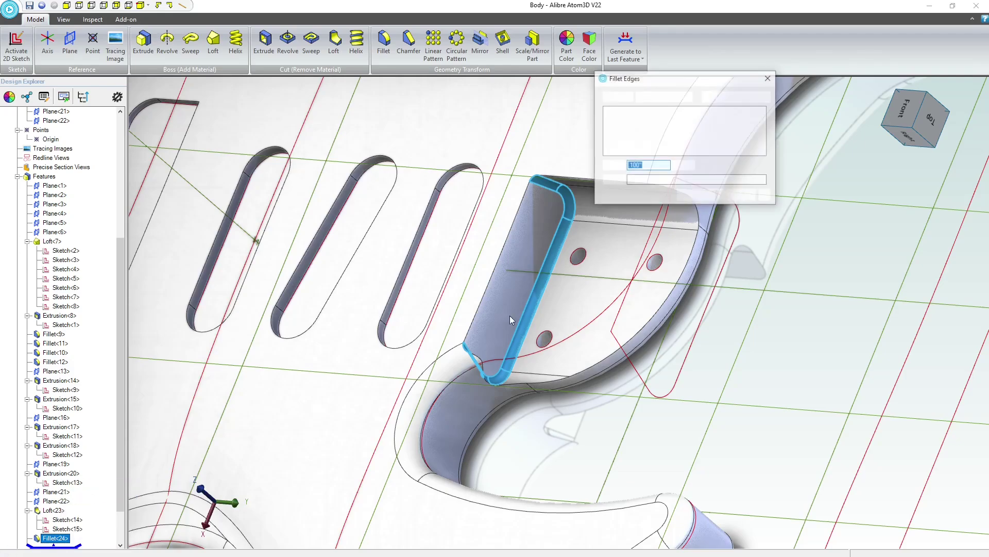
pyautogui.click(518, 212)
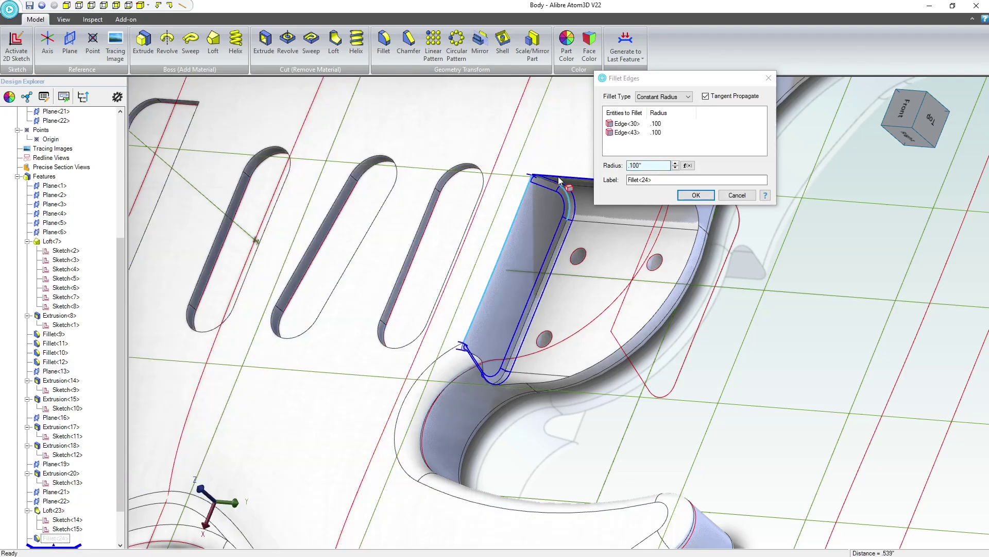
pyautogui.click(677, 251)
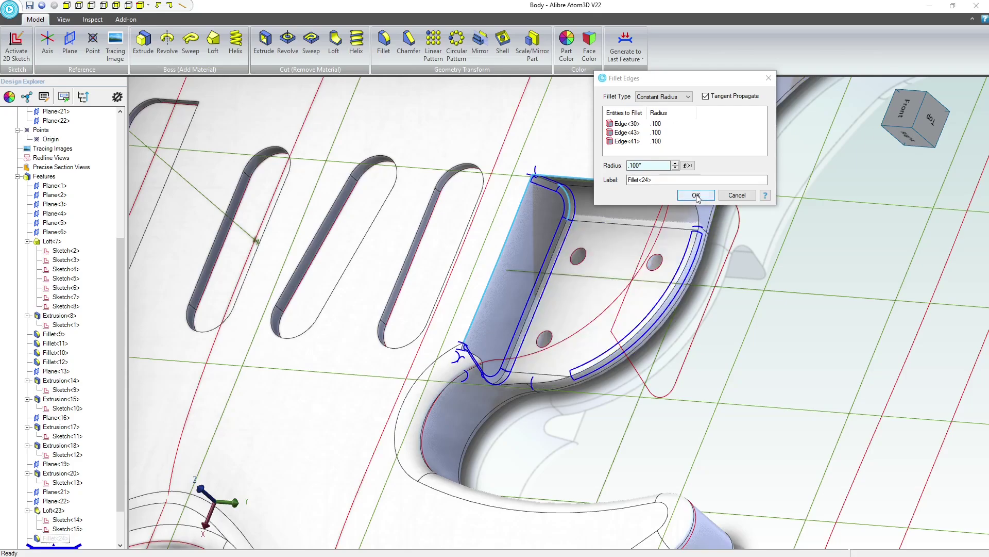
pyautogui.press('Return')
pyautogui.click(723, 201)
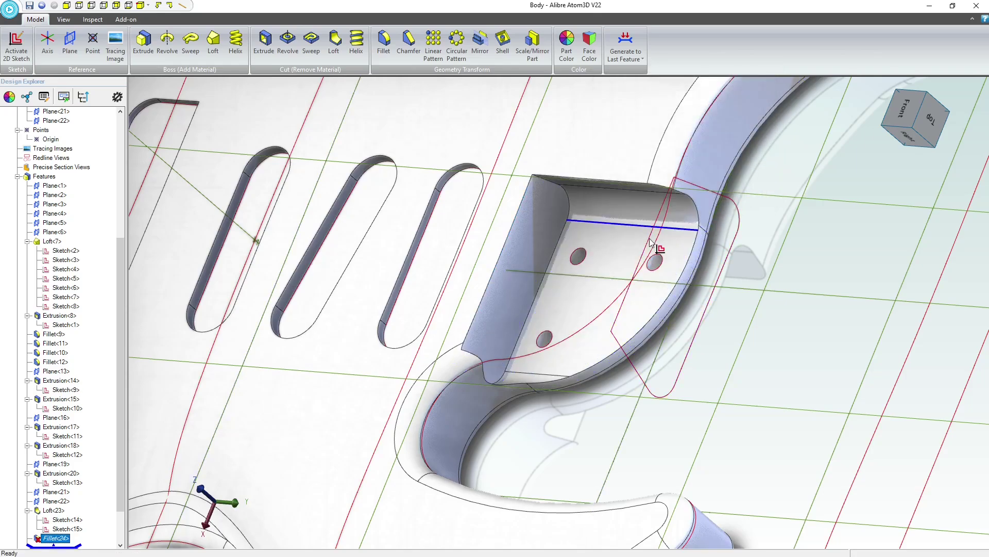
# Remove the two added straight edges from the neck pocket fillet, keeping only the original curved edge, and reapply it
pyautogui.rightClick(51, 538)
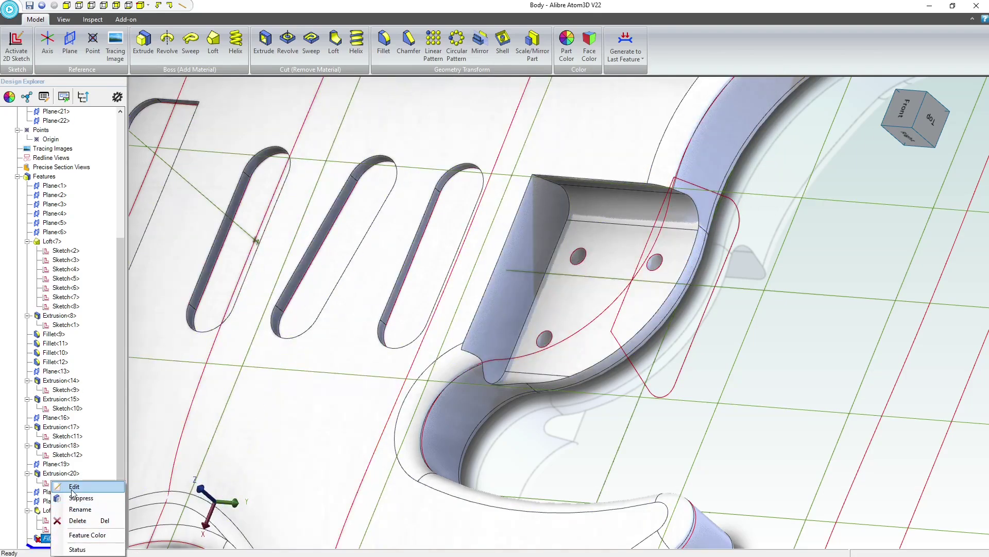
pyautogui.click(73, 486)
pyautogui.rightClick(633, 142)
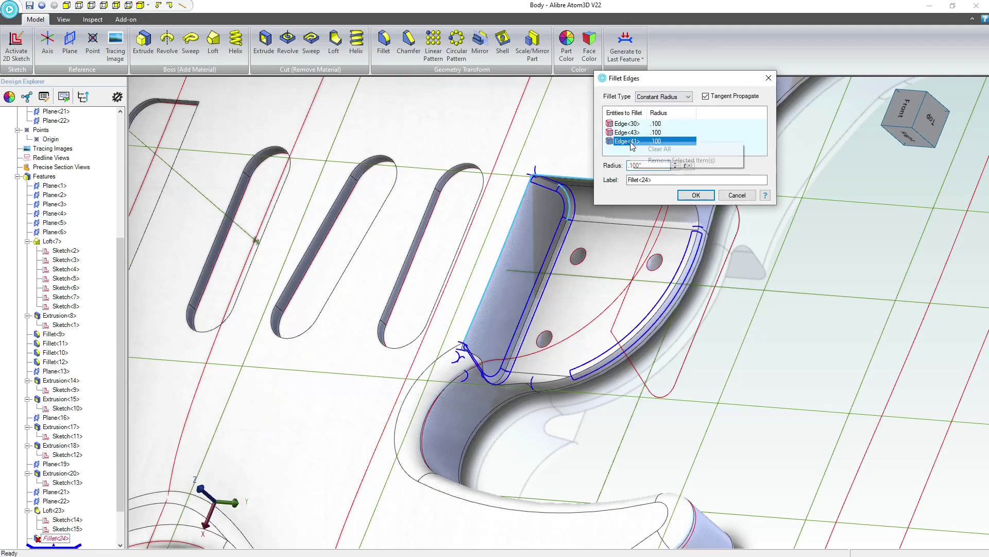
pyautogui.click(656, 161)
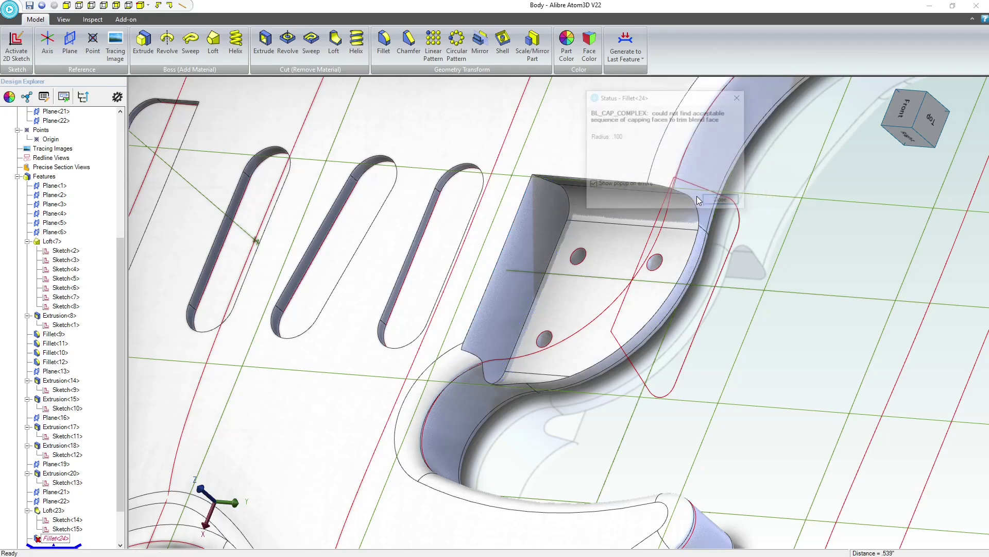
pyautogui.click(718, 201)
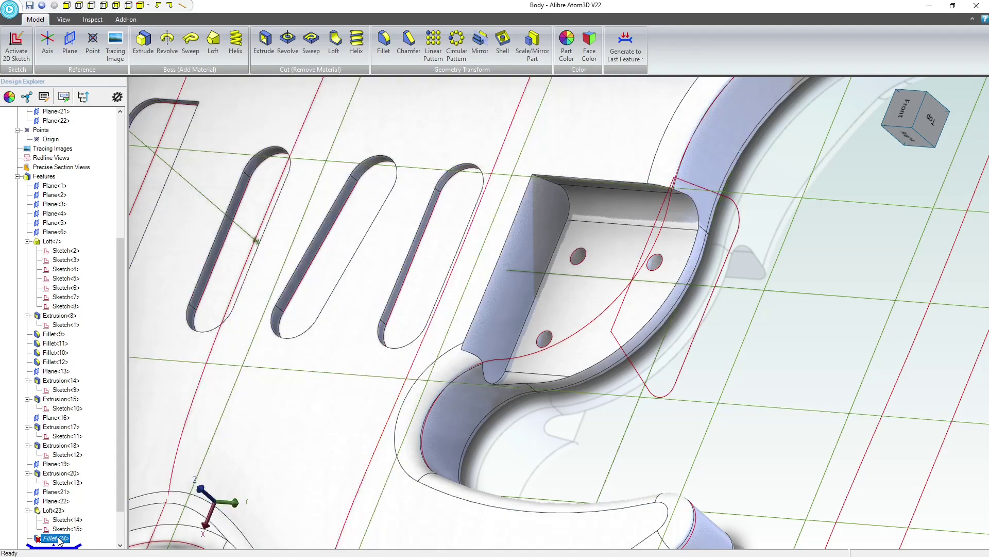
pyautogui.rightClick(59, 538)
pyautogui.click(80, 489)
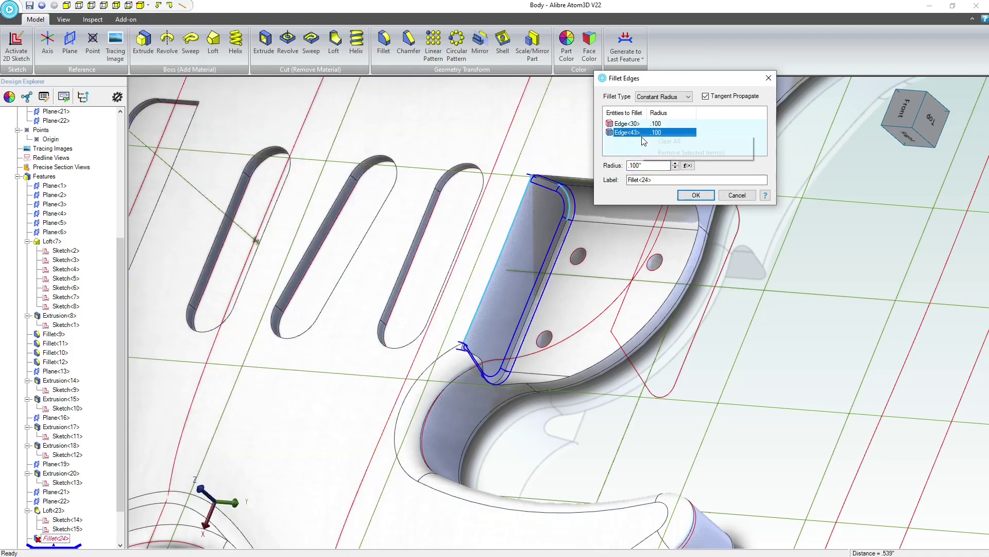
pyautogui.rightClick(643, 134)
pyautogui.click(680, 151)
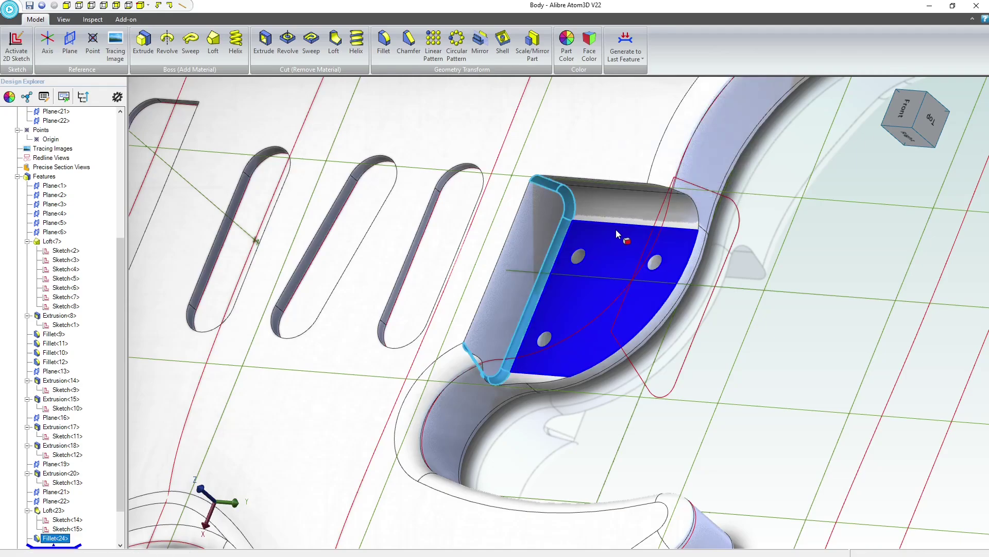
# Apply a 0.1 inch constant-radius fillet around the neck pocket's upper rim, with tangent propagation
pyautogui.click(919, 414)
pyautogui.press('Escape')
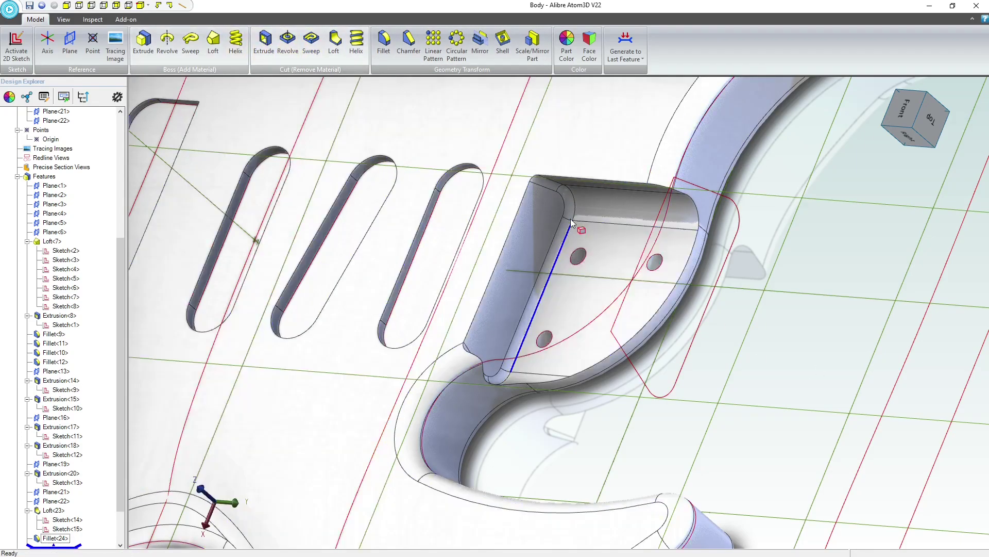
pyautogui.click(384, 43)
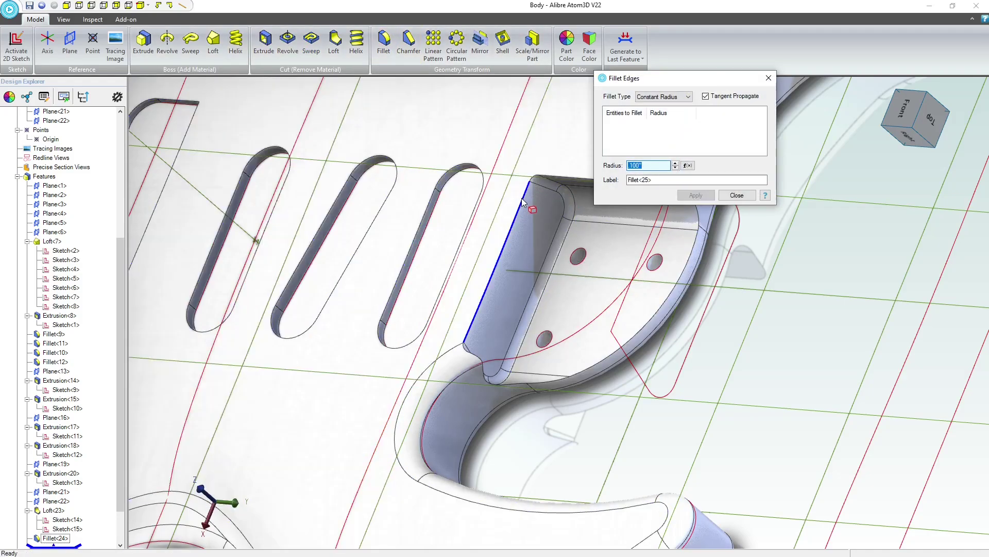
pyautogui.click(524, 202)
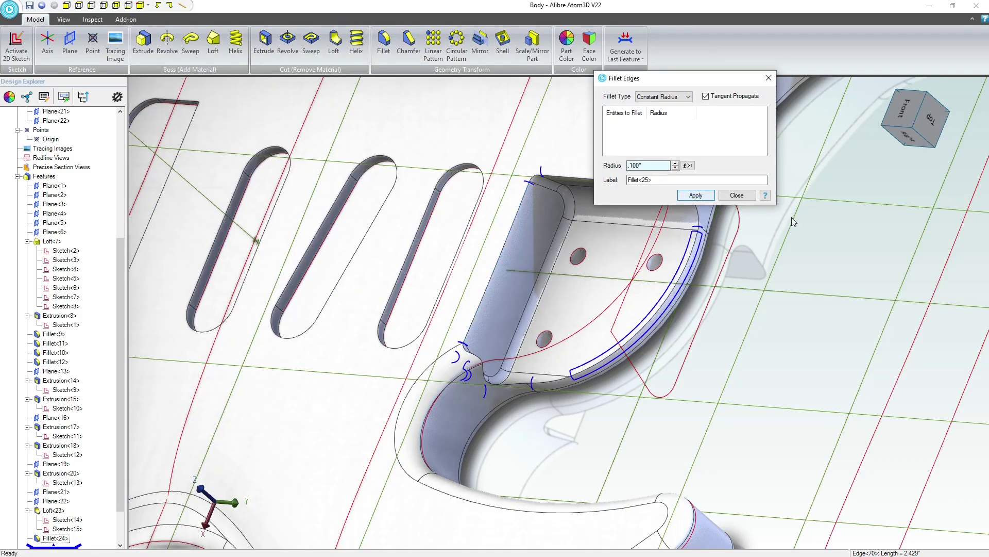
pyautogui.press('Return')
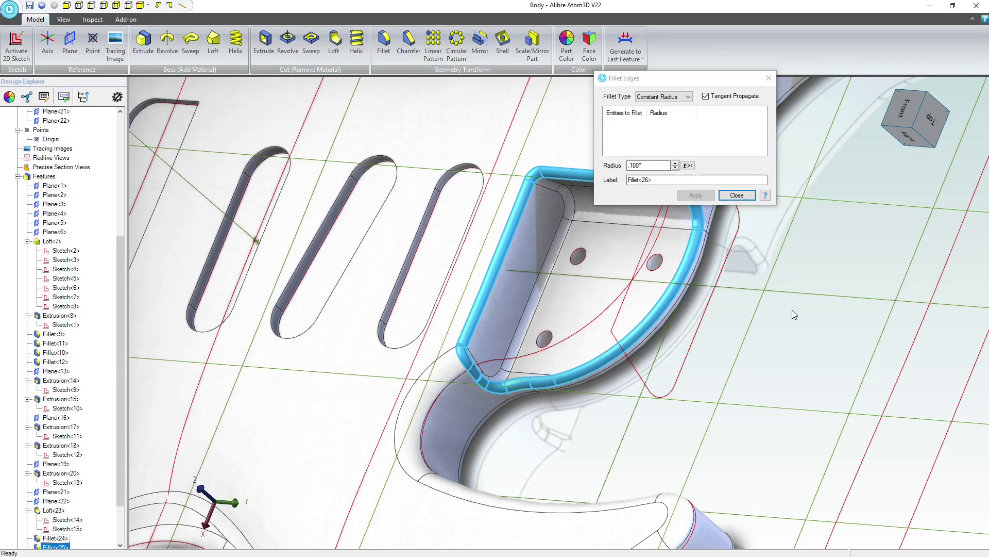
pyautogui.click(748, 196)
pyautogui.moveTo(697, 340); pyautogui.dragTo(682, 339, button='middle')
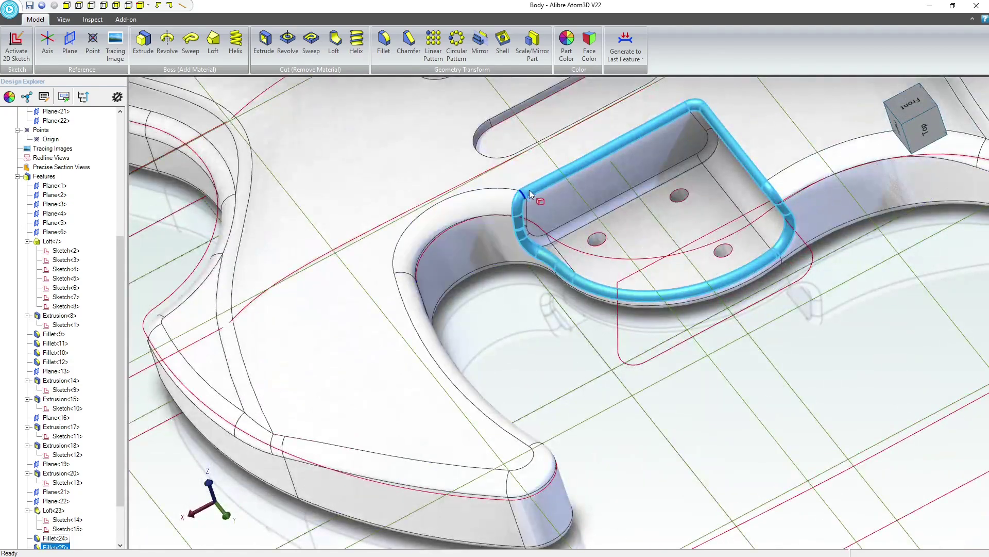
pyautogui.click(696, 353)
# Apply a 0.5 inch constant-radius fillet to the curved upper edge of the jack recess, with tangent propagation
pyautogui.scroll(1, 695, 354)
pyautogui.scroll(-3, 629, 305)
pyautogui.scroll(5, 661, 191)
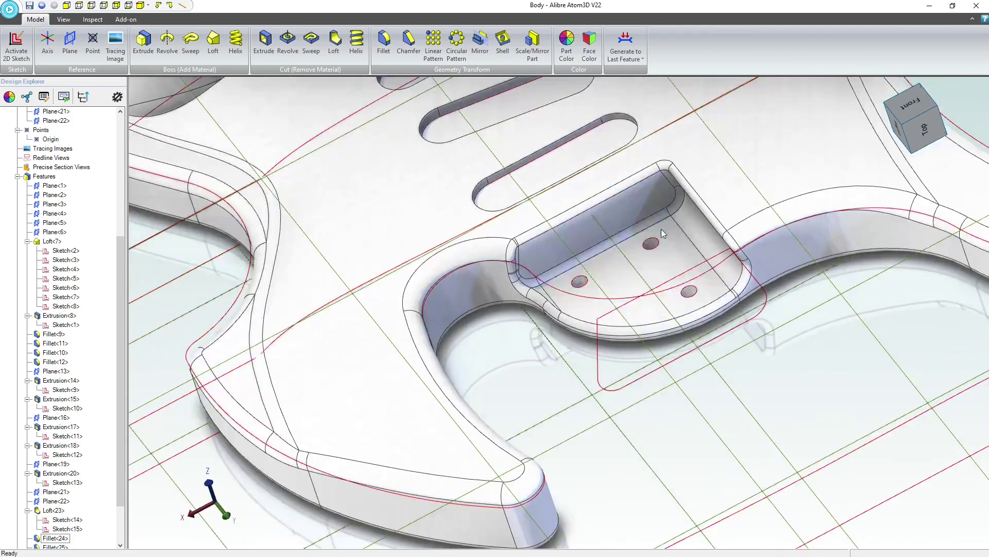
pyautogui.scroll(-5, 617, 231)
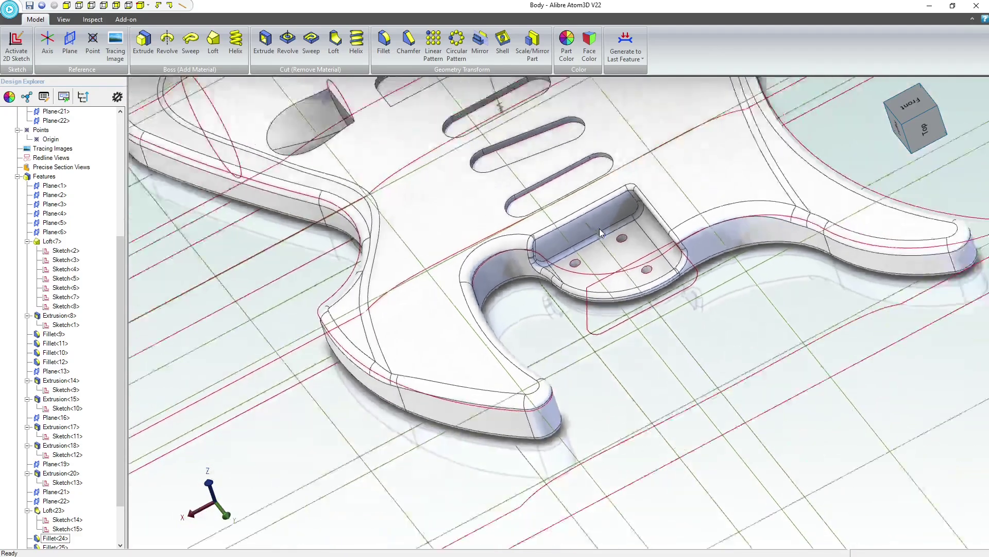
pyautogui.moveTo(599, 228); pyautogui.dragTo(624, 348, button='middle')
pyautogui.scroll(5, 593, 288)
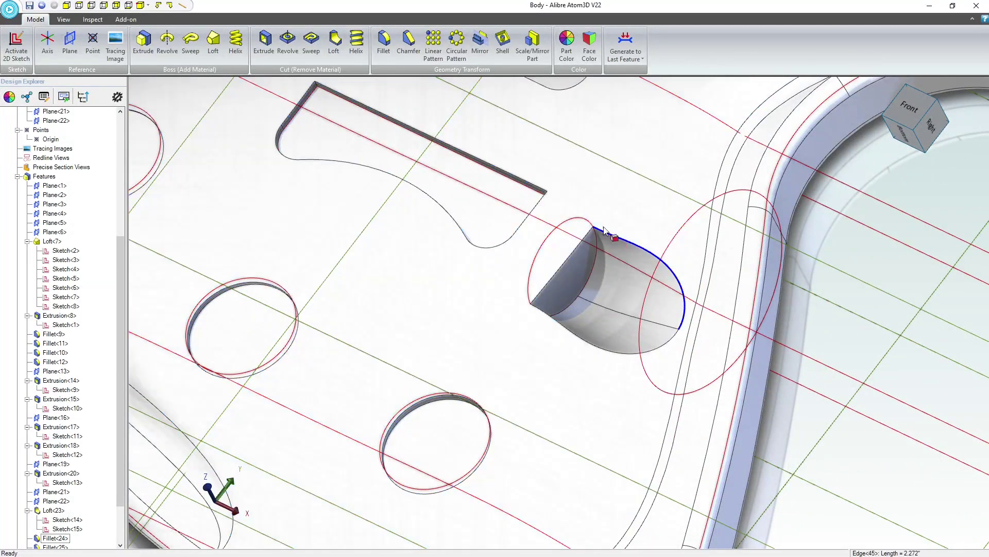
pyautogui.click(606, 230)
pyautogui.click(381, 43)
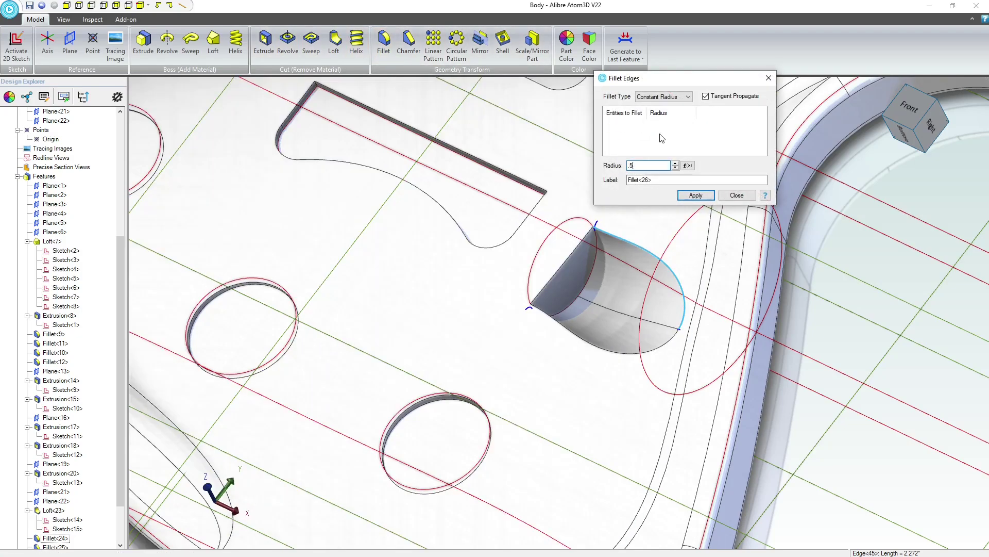
pyautogui.write('.5')
pyautogui.press('Return')
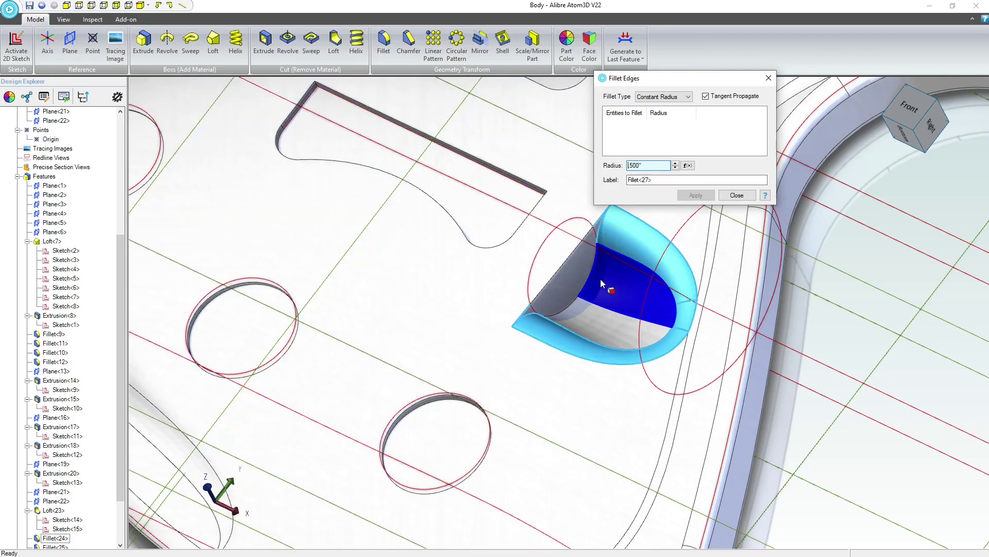
# Apply a 0.125 inch fillet to the straight upper edge and curved inner edge of the jack recess's end wall
pyautogui.doubleClick(637, 165)
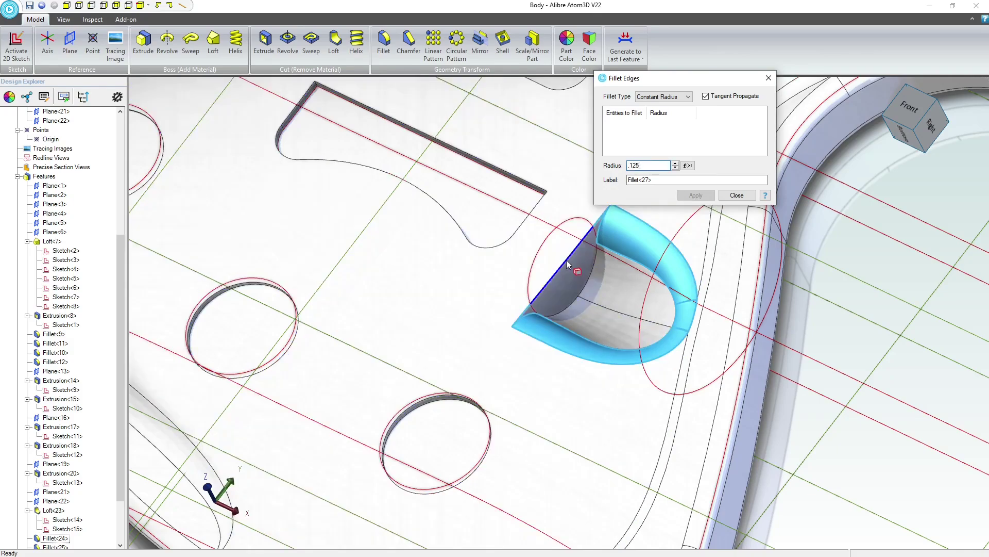
pyautogui.click(567, 264)
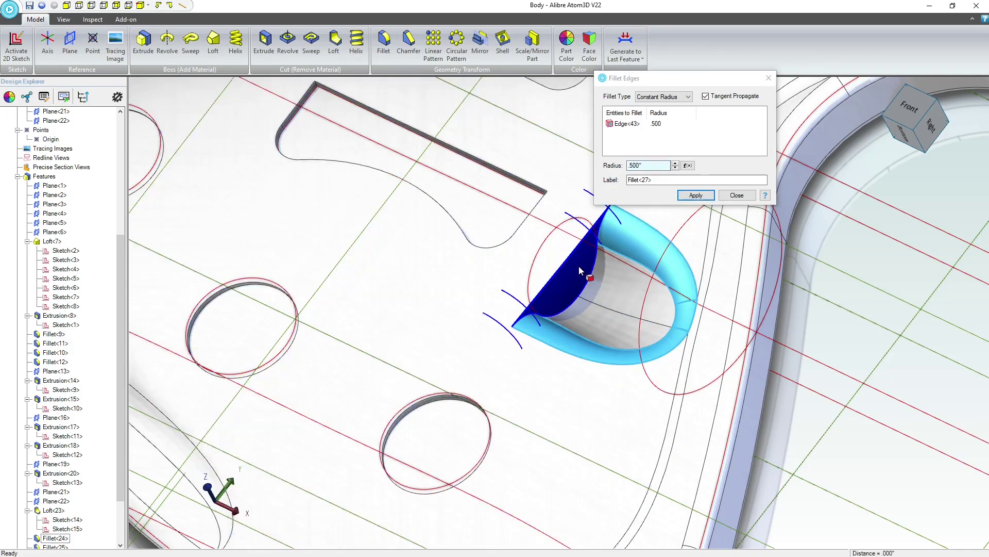
pyautogui.click(589, 282)
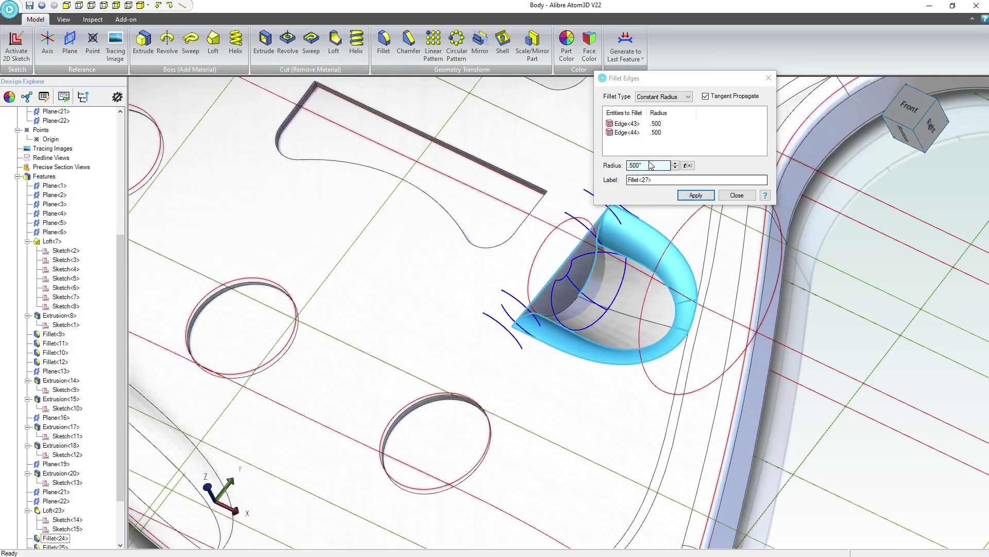
pyautogui.press('BackSpace')
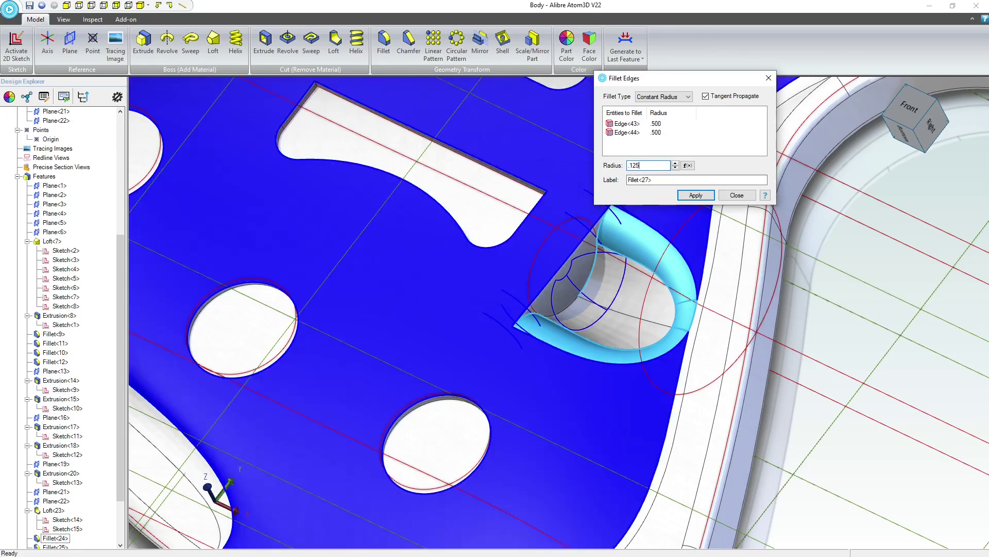
pyautogui.press('Return')
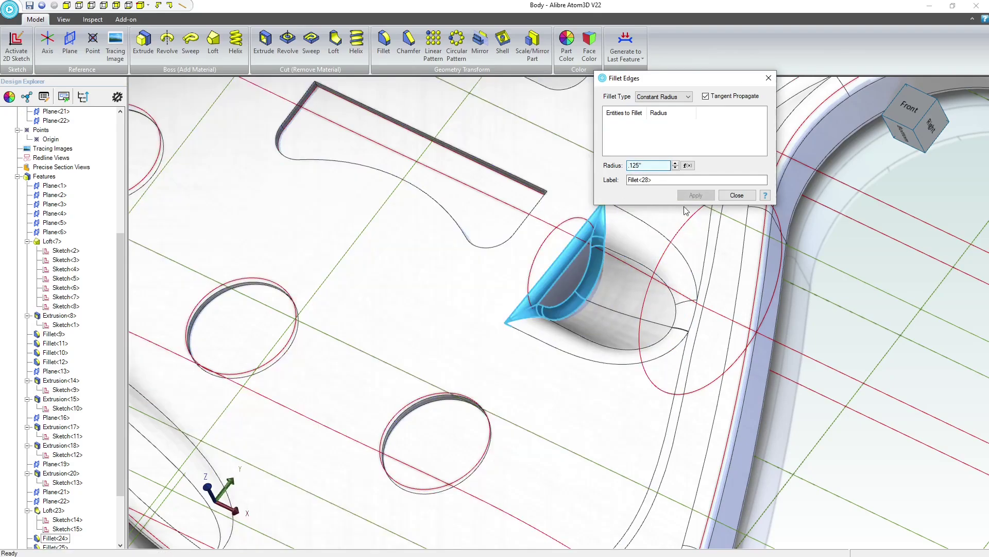
pyautogui.scroll(-3, 702, 209)
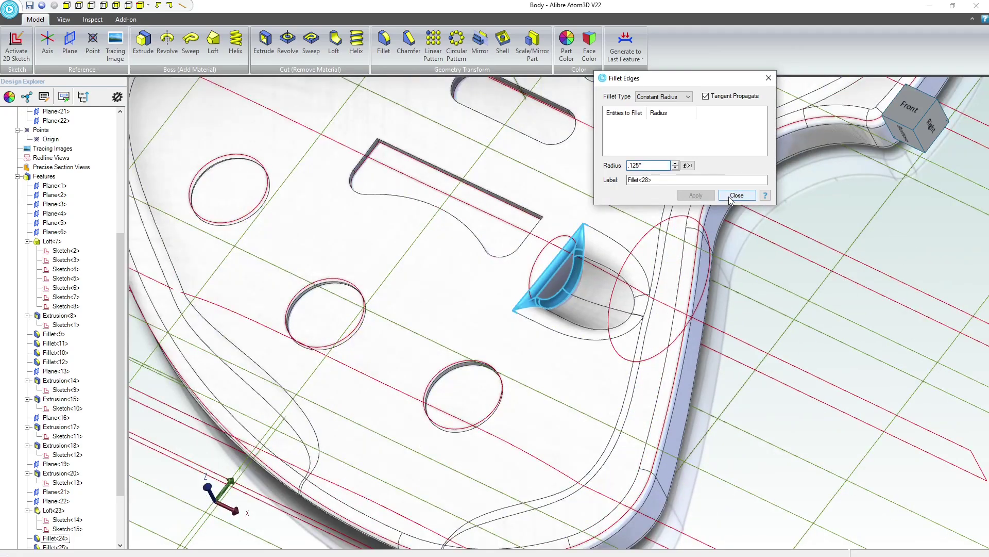
pyautogui.click(729, 200)
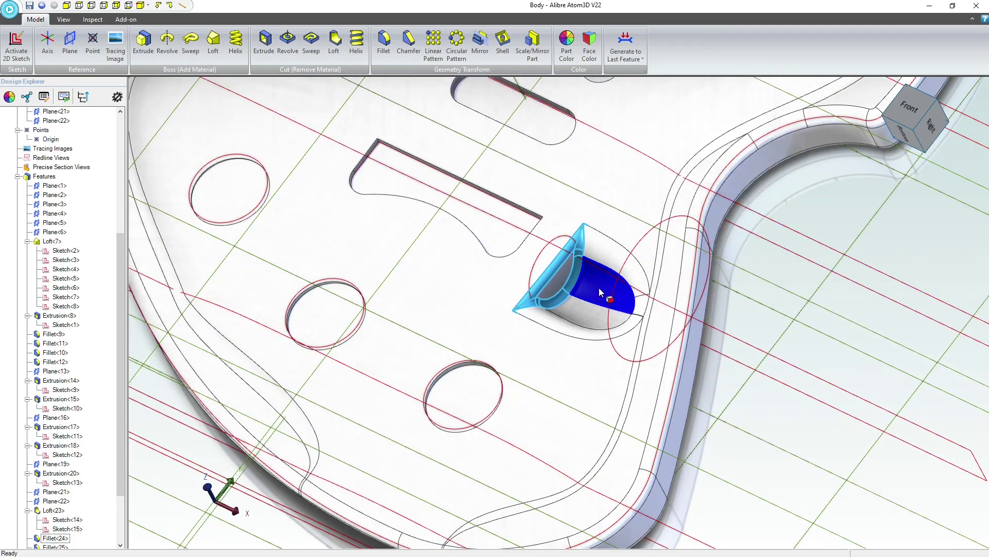
pyautogui.click(910, 329)
# Apply a 0.05 inch constant-radius fillet to the floor edges of the three round control recesses
pyautogui.scroll(-2, 654, 308)
pyautogui.moveTo(711, 334); pyautogui.dragTo(698, 347, button='middle')
pyautogui.moveTo(700, 346)
pyautogui.mouseDown(button='right')
pyautogui.moveTo(674, 326)
pyautogui.moveTo(632, 328)
pyautogui.moveTo(673, 331)
pyautogui.moveTo(684, 308)
pyautogui.moveTo(692, 339)
pyautogui.mouseUp(button='right')
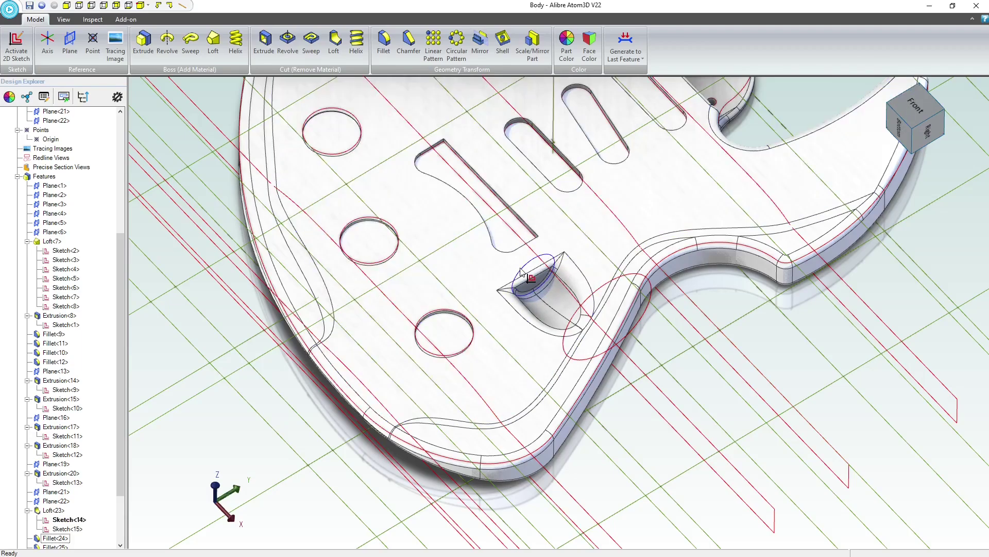
pyautogui.scroll(-5, 557, 283)
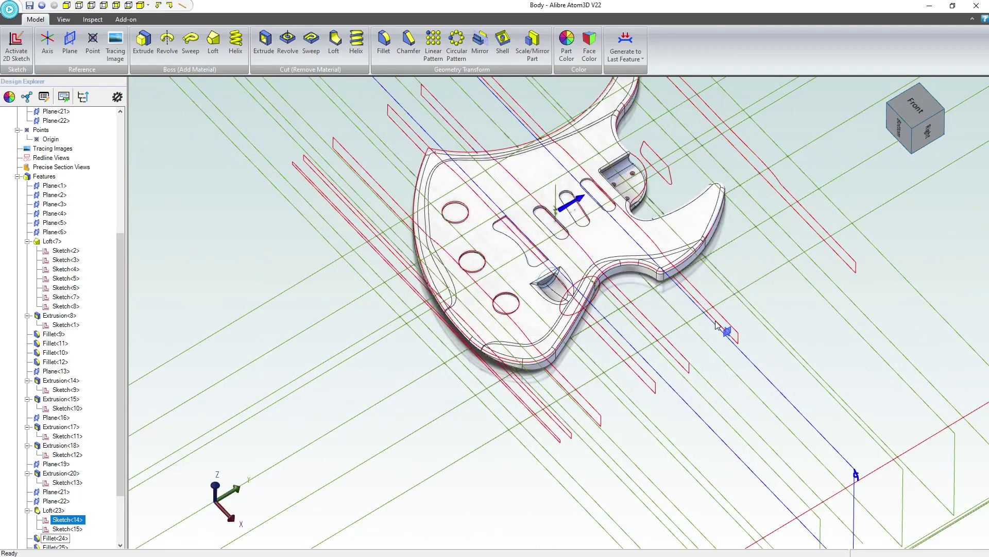
pyautogui.moveTo(716, 321)
pyautogui.mouseDown(button='middle')
pyautogui.moveTo(719, 347)
pyautogui.moveTo(734, 334)
pyautogui.moveTo(714, 330)
pyautogui.mouseUp(button='middle')
pyautogui.scroll(3, 513, 137)
pyautogui.click(384, 46)
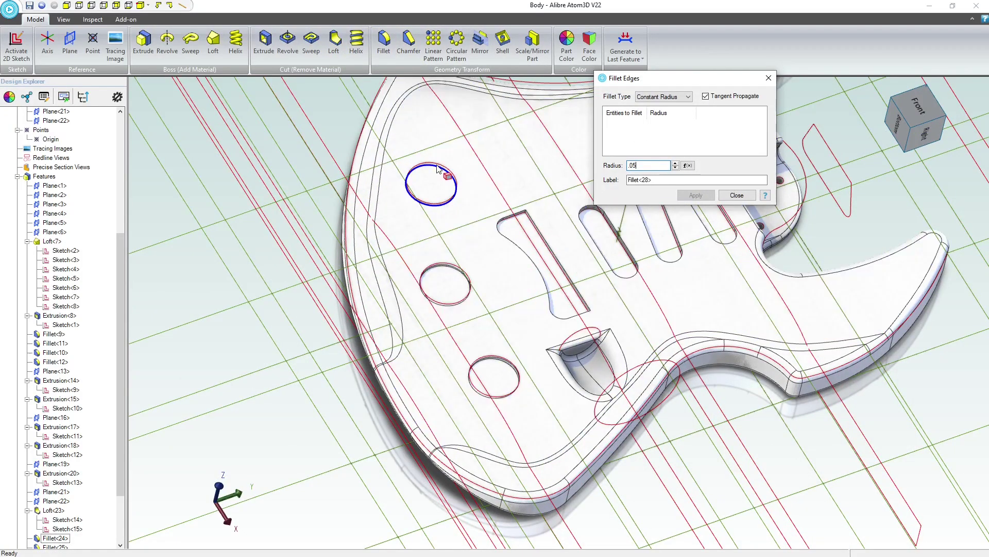
pyautogui.scroll(3, 437, 169)
pyautogui.click(336, 194)
# Apply a 0.05 inch fillet to the body's top face, rounding the rims of the control recesses, bridge cavity and pickup slots
pyautogui.moveTo(341, 235); pyautogui.dragTo(370, 251, button='middle')
pyautogui.scroll(-2, 502, 396)
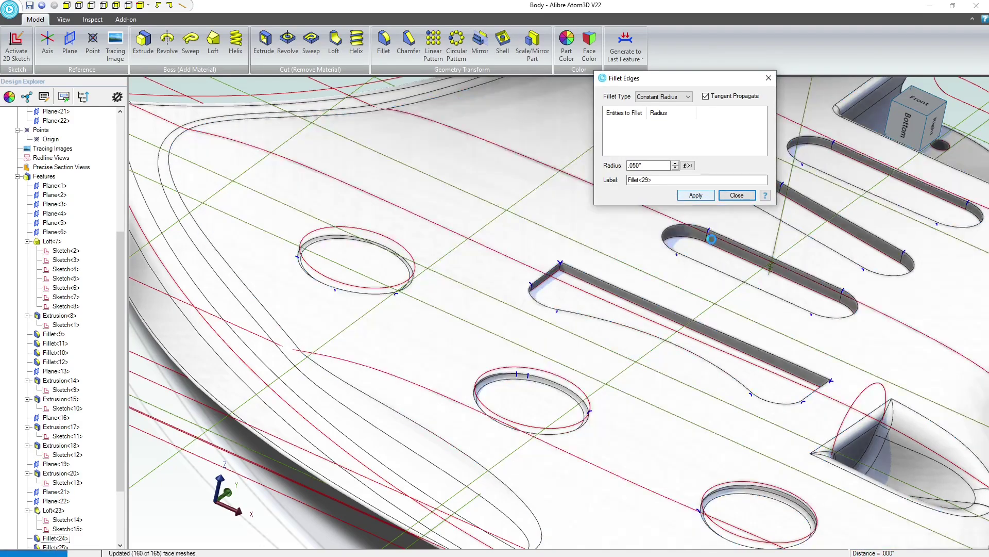
pyautogui.scroll(3, 576, 278)
pyautogui.scroll(-5, 645, 199)
pyautogui.scroll(5, 752, 244)
pyautogui.click(737, 194)
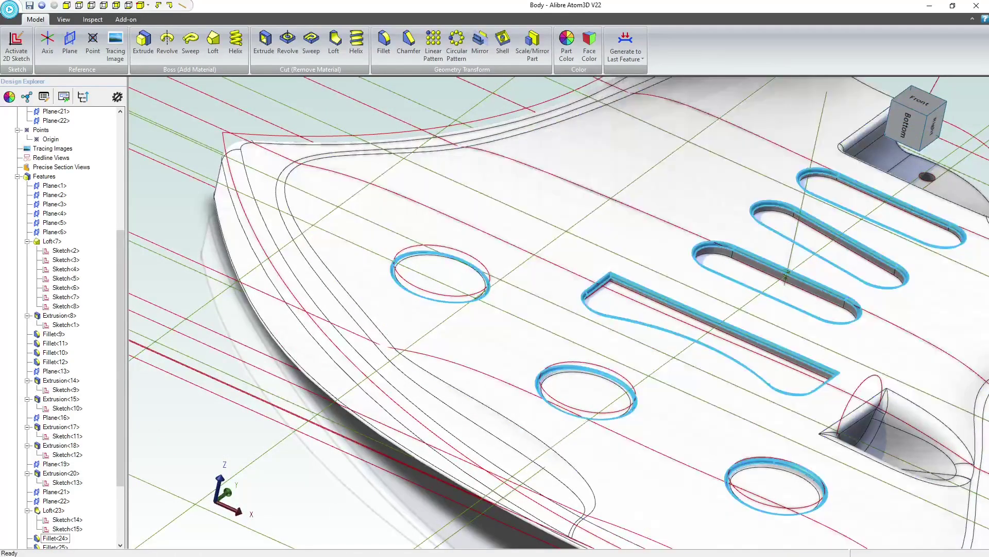
# Edit the top-face fillet to include the floor faces of the bridge cavity and three pickup slots at 0.05 inch
pyautogui.scroll(-3, 57, 467)
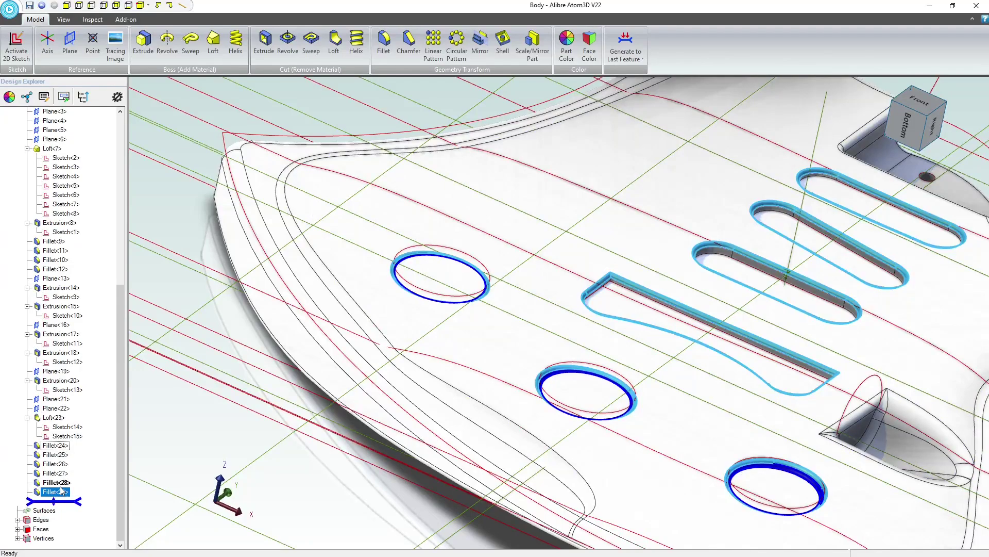
pyautogui.rightClick(53, 485)
pyautogui.doubleClick(53, 491)
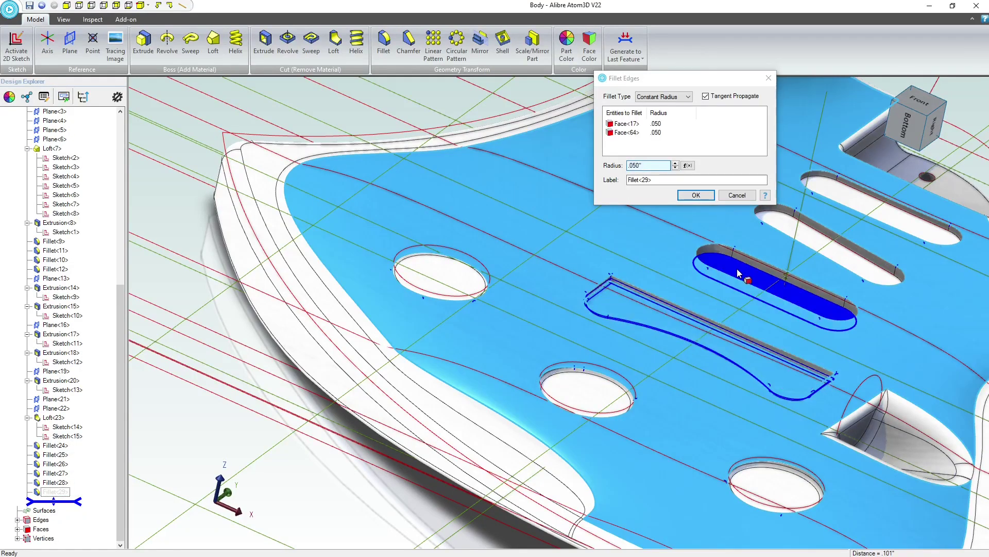
pyautogui.click(782, 257)
pyautogui.click(803, 233)
pyautogui.click(869, 214)
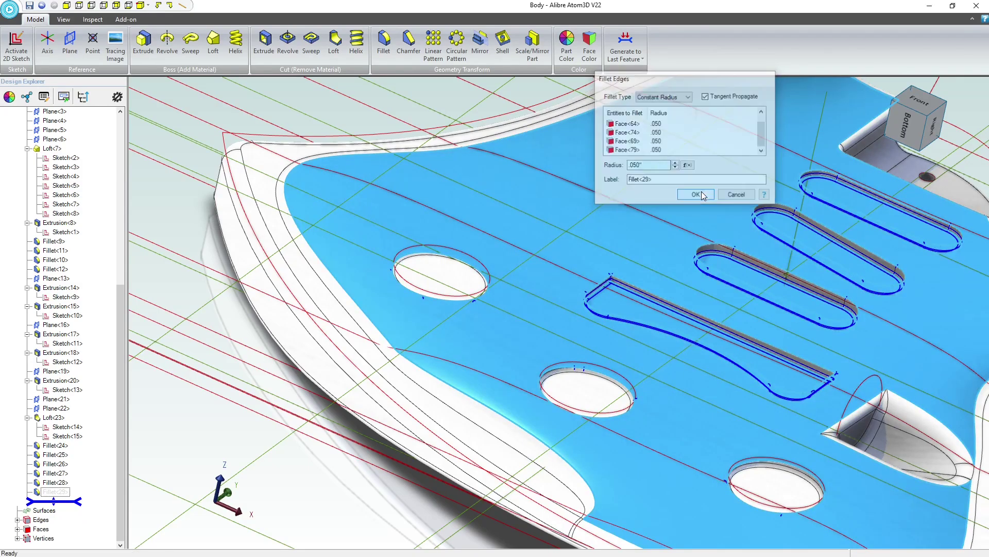
# Examine the filleted recesses and the overall guitar body from several angles
pyautogui.scroll(-3, 648, 228)
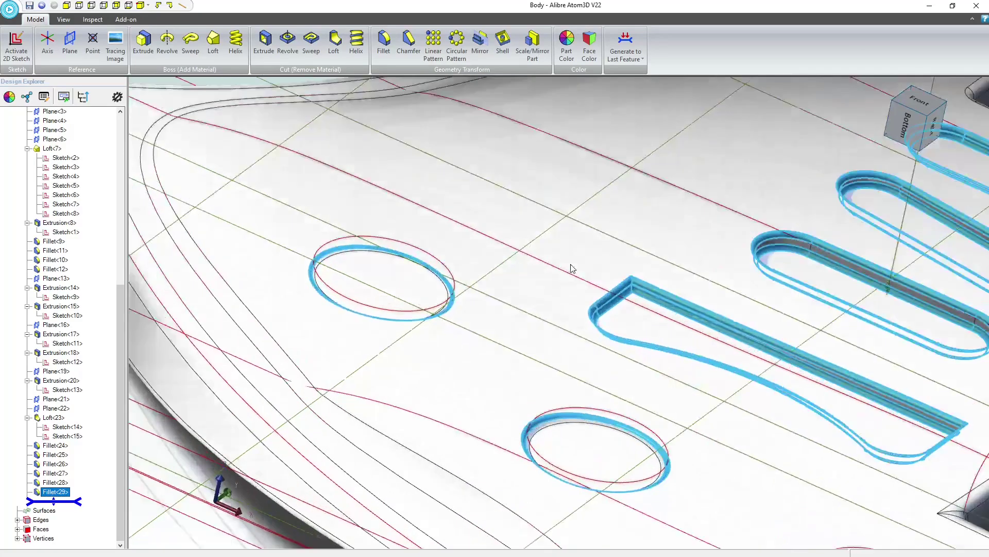
pyautogui.scroll(3, 530, 280)
pyautogui.scroll(-4, 488, 283)
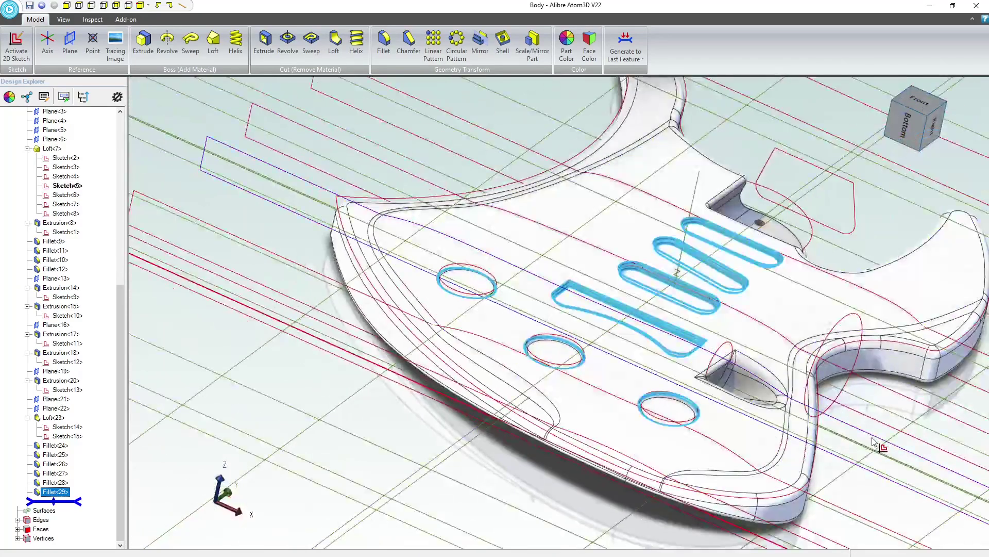
pyautogui.click(874, 443)
pyautogui.moveTo(910, 412)
pyautogui.mouseDown(button='middle')
pyautogui.moveTo(838, 440)
pyautogui.moveTo(906, 376)
pyautogui.moveTo(902, 438)
pyautogui.moveTo(898, 423)
pyautogui.mouseUp(button='middle')
pyautogui.scroll(-5, 845, 247)
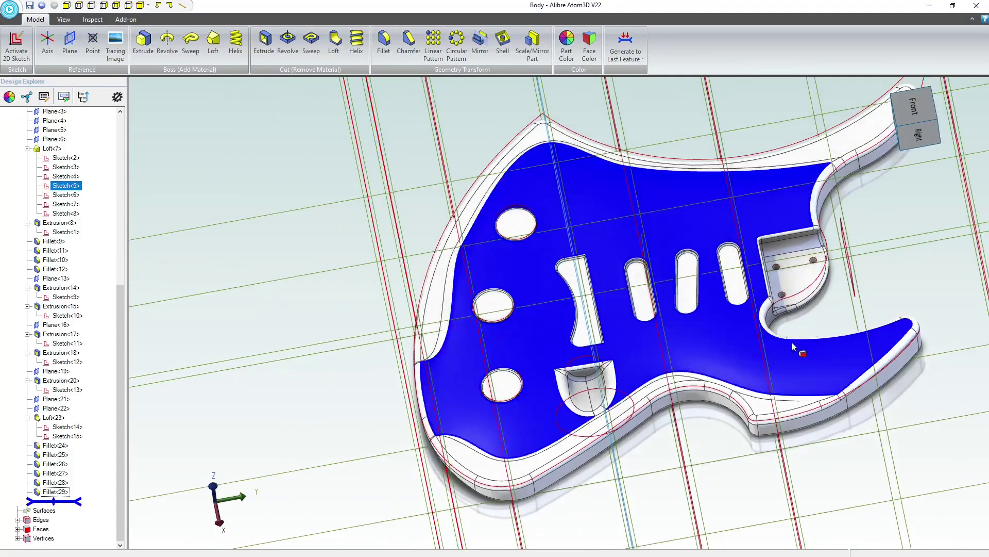
pyautogui.moveTo(796, 336)
pyautogui.mouseDown(button='middle')
pyautogui.moveTo(817, 316)
pyautogui.moveTo(797, 360)
pyautogui.moveTo(780, 325)
pyautogui.mouseUp(button='middle')
pyautogui.scroll(-2, 454, 398)
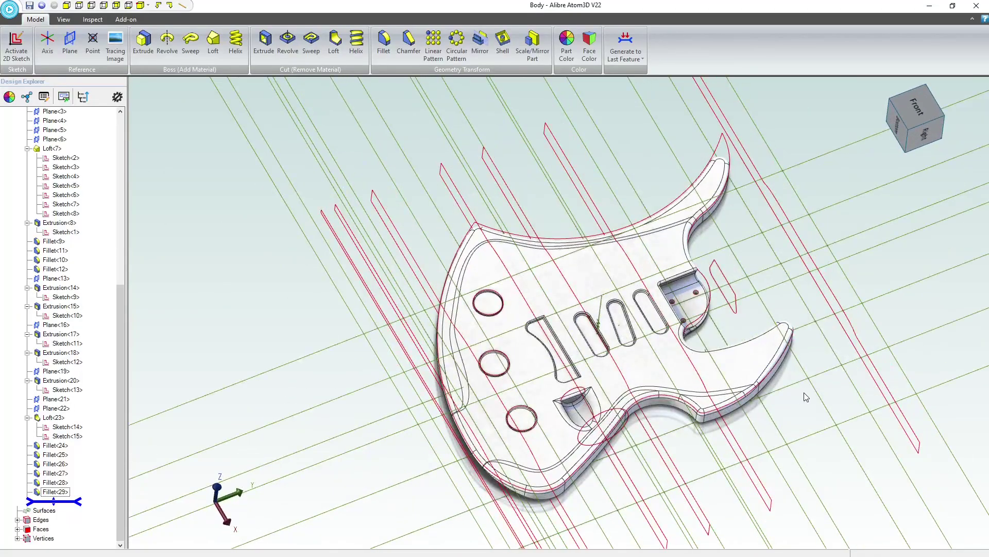
pyautogui.scroll(1, 754, 319)
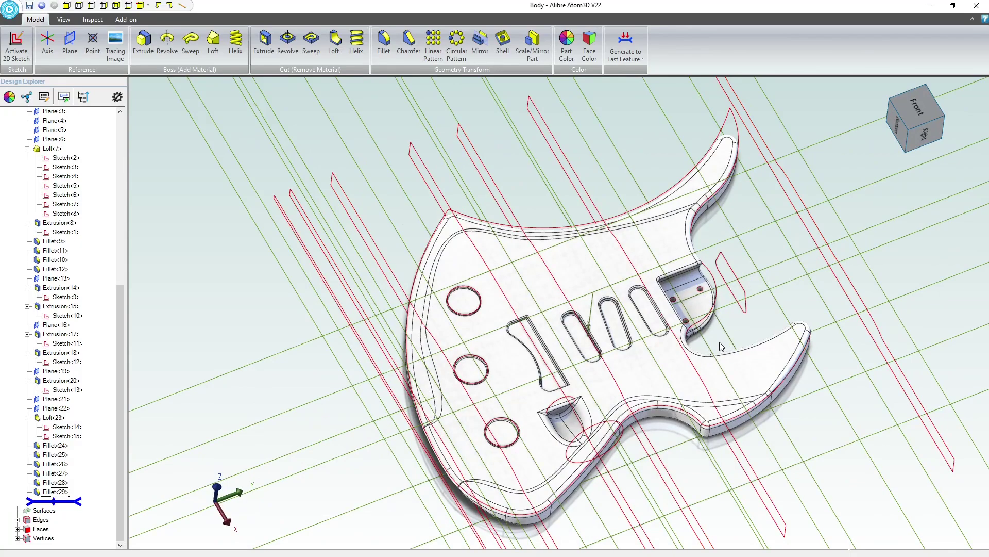
pyautogui.moveTo(707, 317); pyautogui.dragTo(669, 303, button='middle')
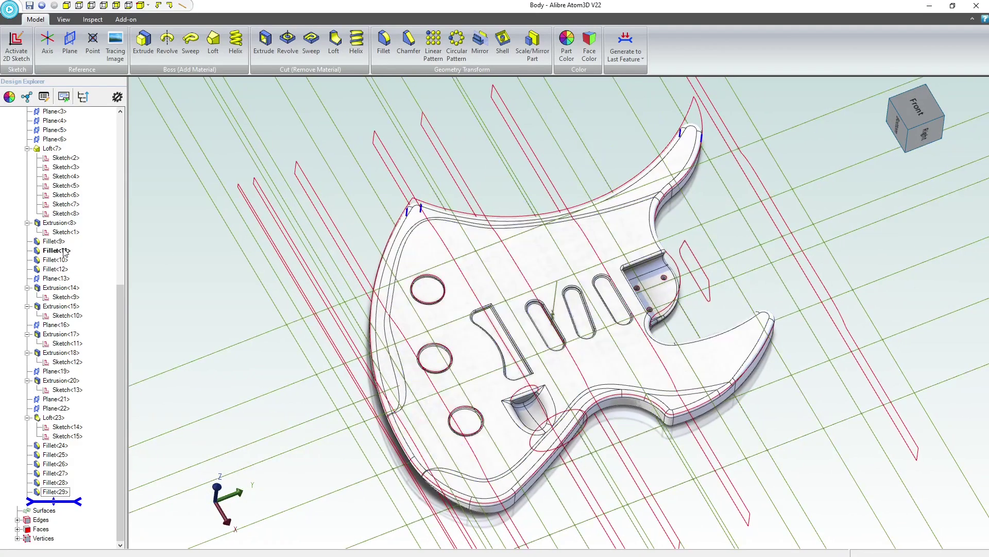